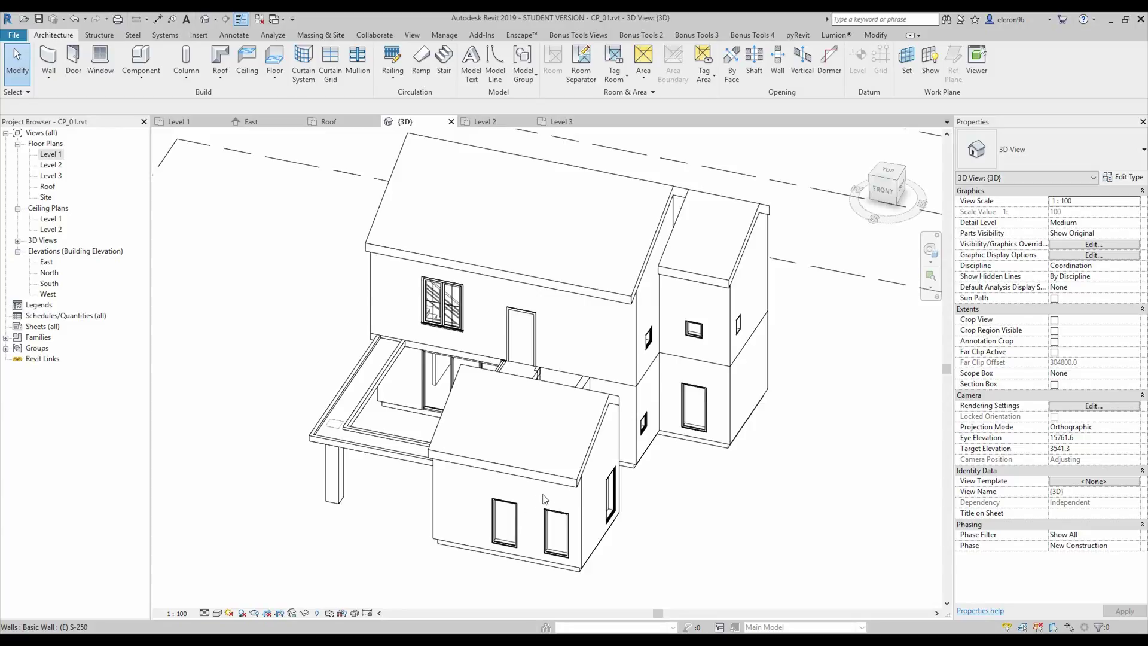
Pan and zoom the 3D view in on the small gabled annex and its two tall windows
{"action": "middle_click_drag", "start_coordinate": [510, 489], "coordinate": [491, 351]}
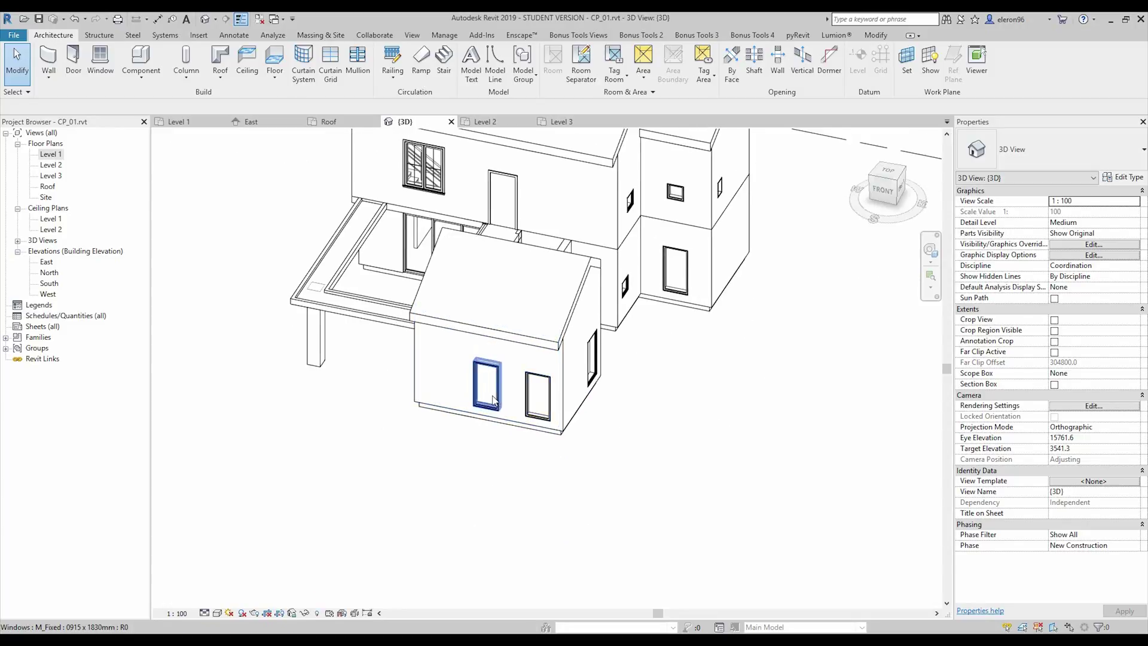
{"action": "scroll", "coordinate": [482, 376], "scroll_direction": "up", "scroll_amount": 2}
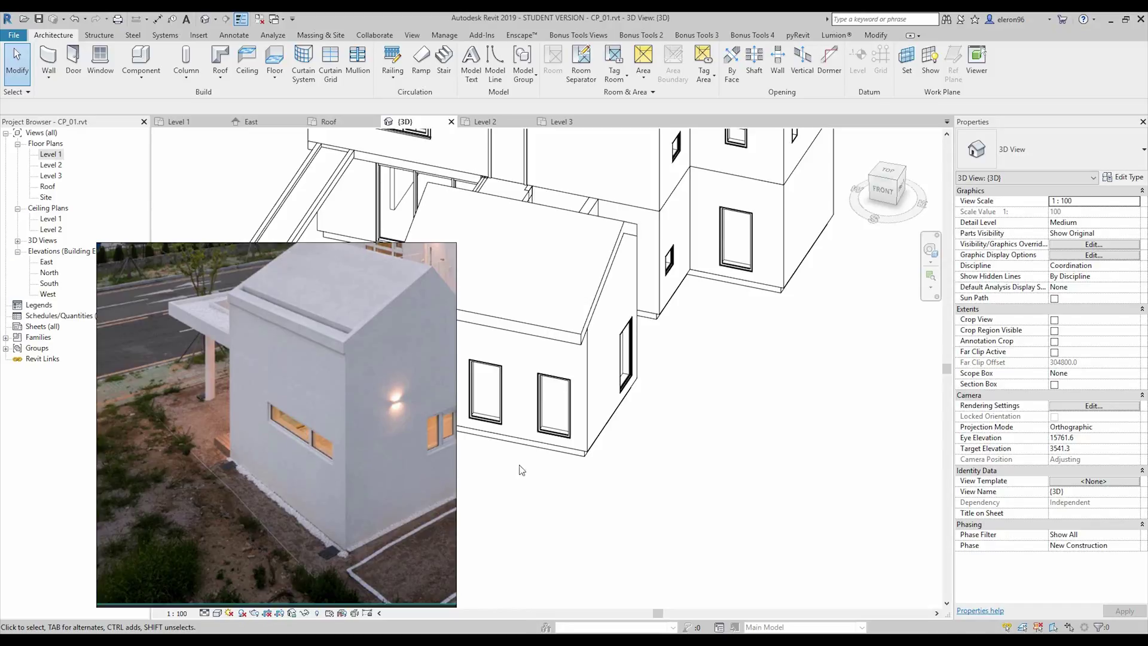
Delete the right-hand tall window from the annex's front wall
{"action": "middle_click_drag", "start_coordinate": [559, 471], "coordinate": [616, 426], "text": "shift"}
{"action": "scroll", "coordinate": [624, 492], "scroll_direction": "up", "scroll_amount": 2}
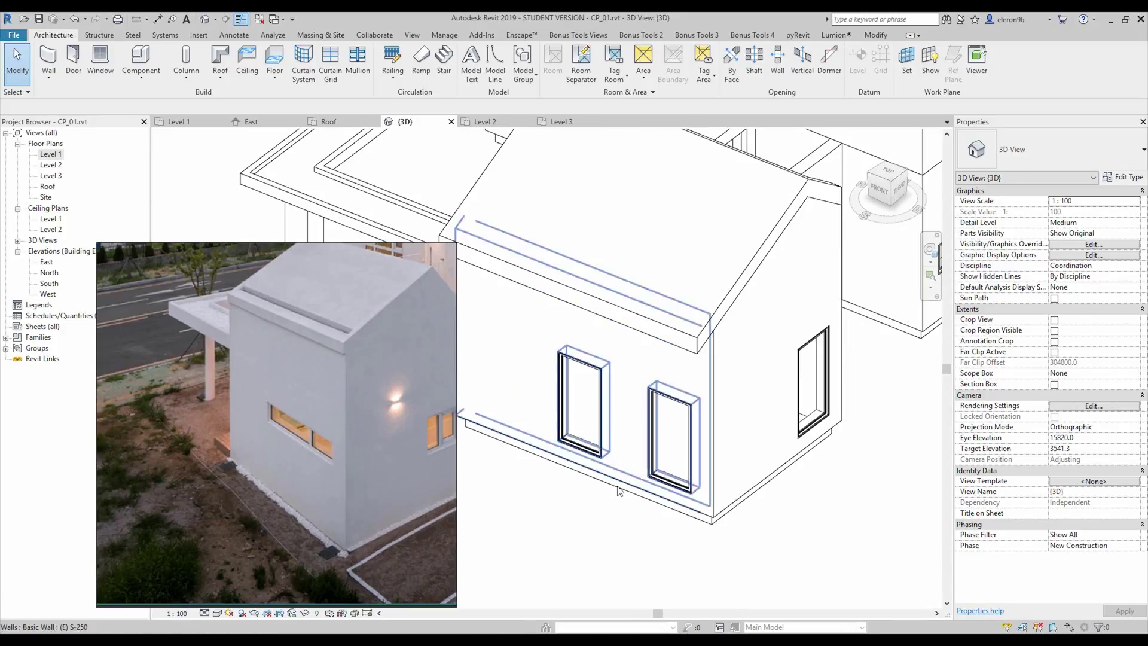
{"action": "middle_click_drag", "start_coordinate": [612, 493], "coordinate": [633, 473]}
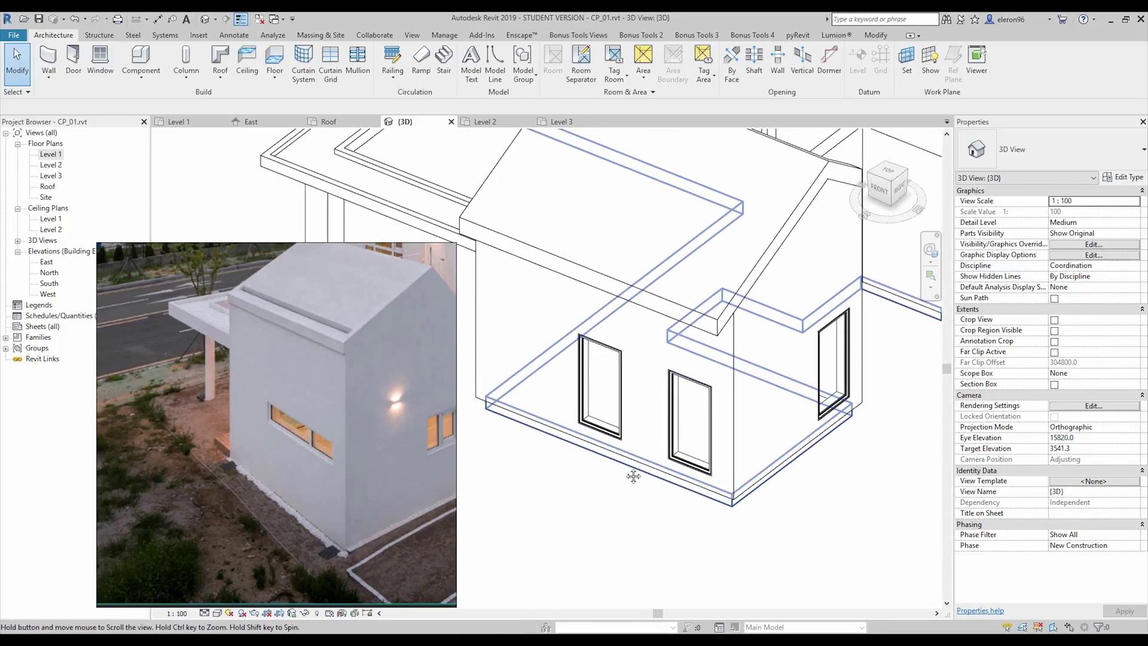
{"action": "left_click", "coordinate": [676, 455]}
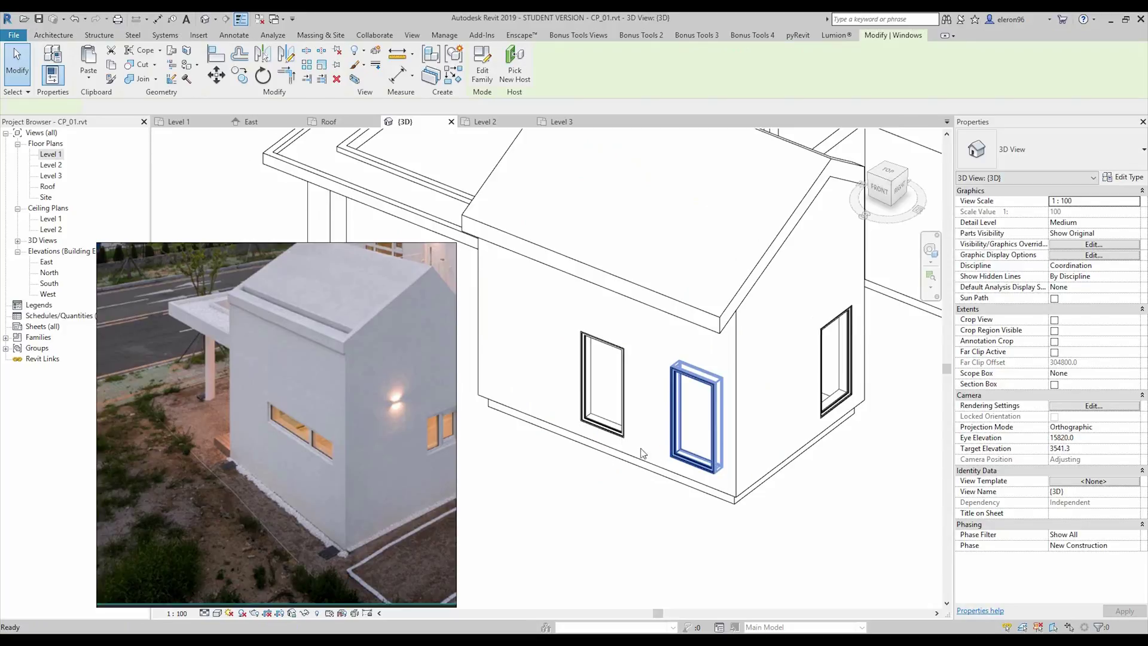
{"action": "left_click", "coordinate": [659, 483]}
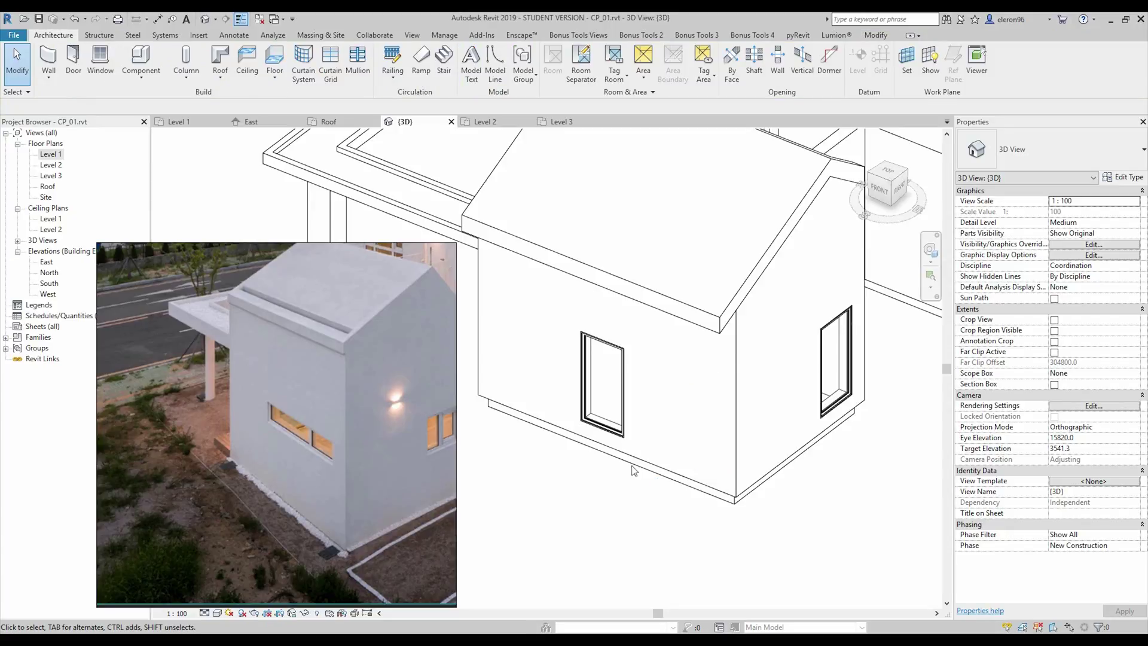
Check the remaining window's type list without changing it, then switch to File Explorer
{"action": "left_click", "coordinate": [598, 425]}
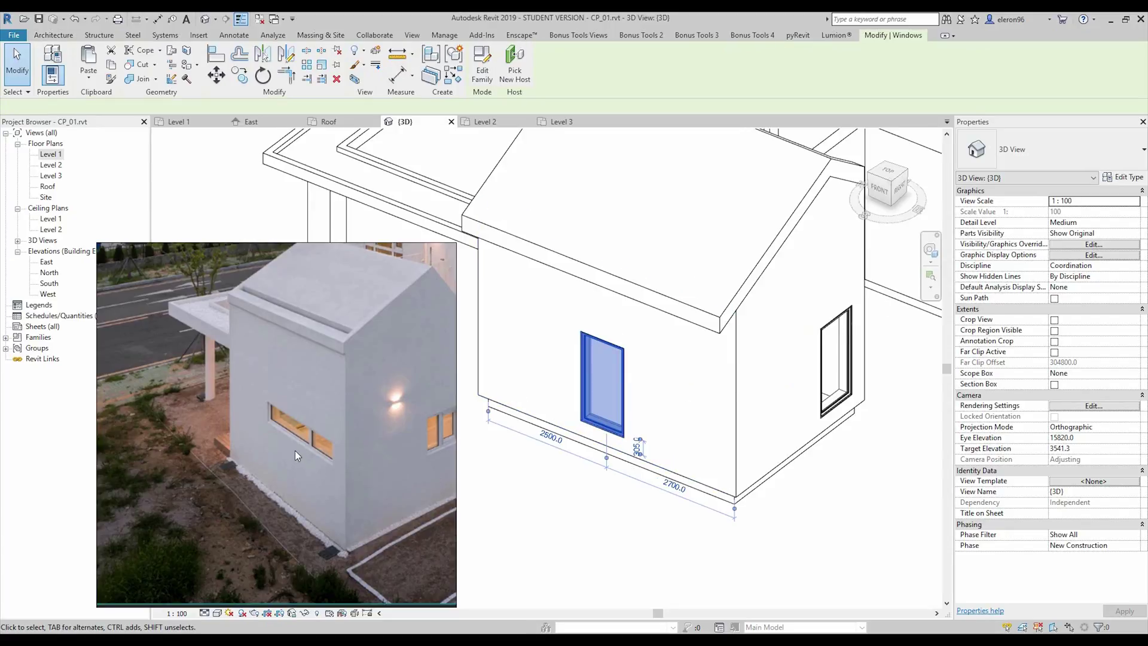
{"action": "left_click", "coordinate": [1052, 153]}
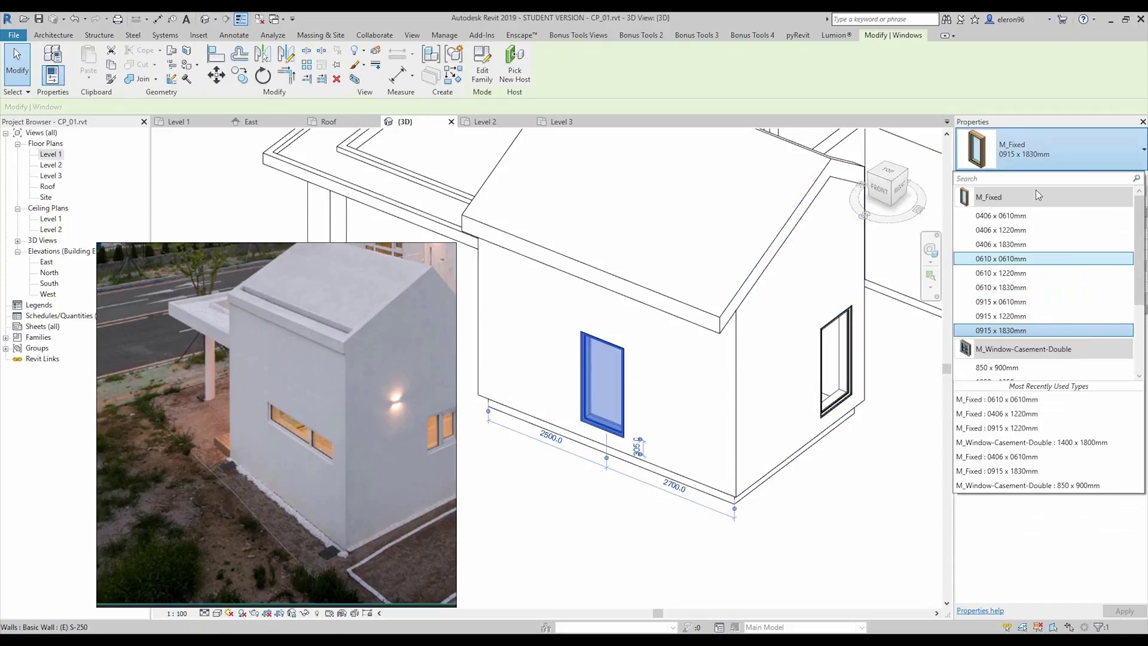
{"action": "scroll", "coordinate": [1035, 321], "scroll_direction": "down", "scroll_amount": 3}
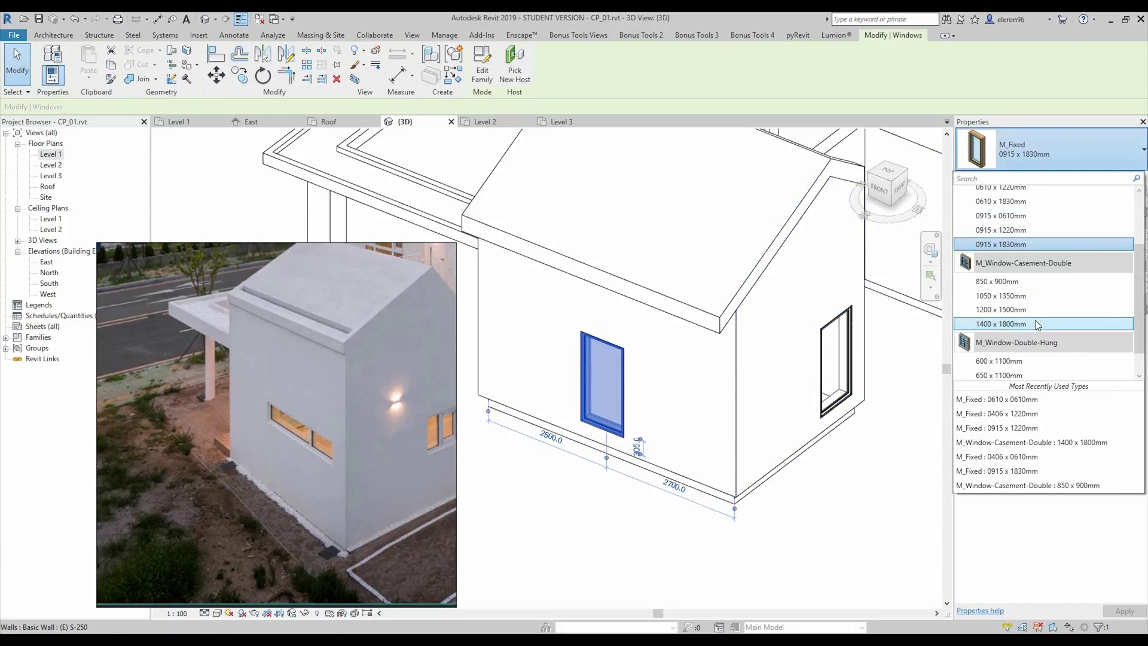
{"action": "scroll", "coordinate": [1034, 329], "scroll_direction": "up", "scroll_amount": 1}
{"action": "left_click", "coordinate": [623, 589]}
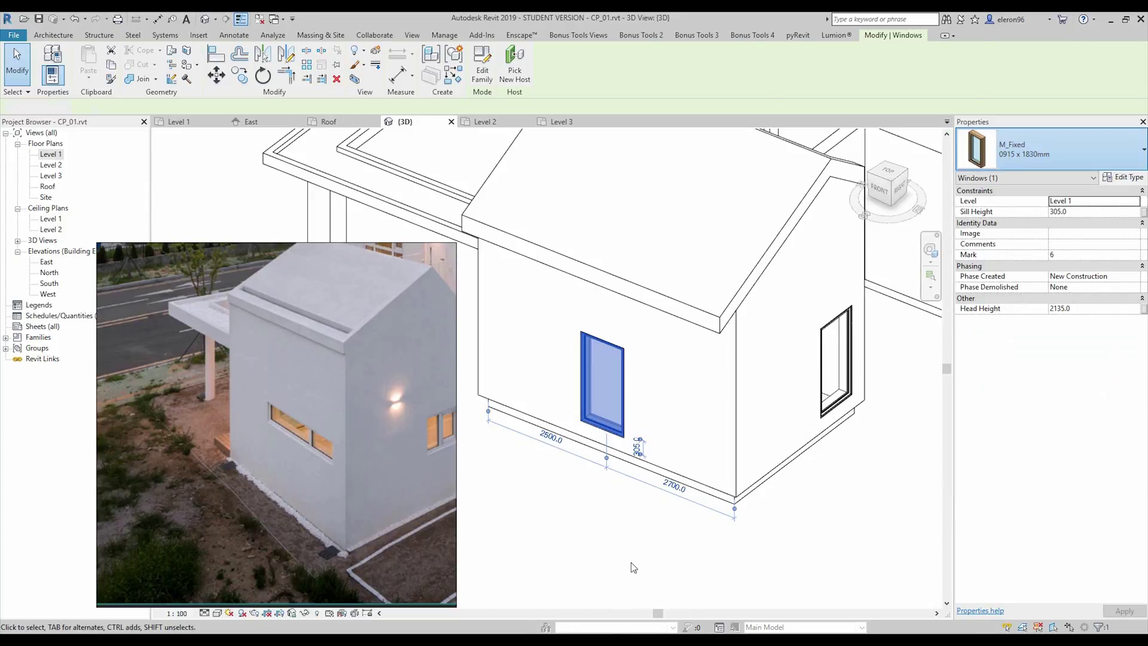
{"action": "left_click", "coordinate": [632, 566]}
{"action": "key", "text": "alt+Tab"}
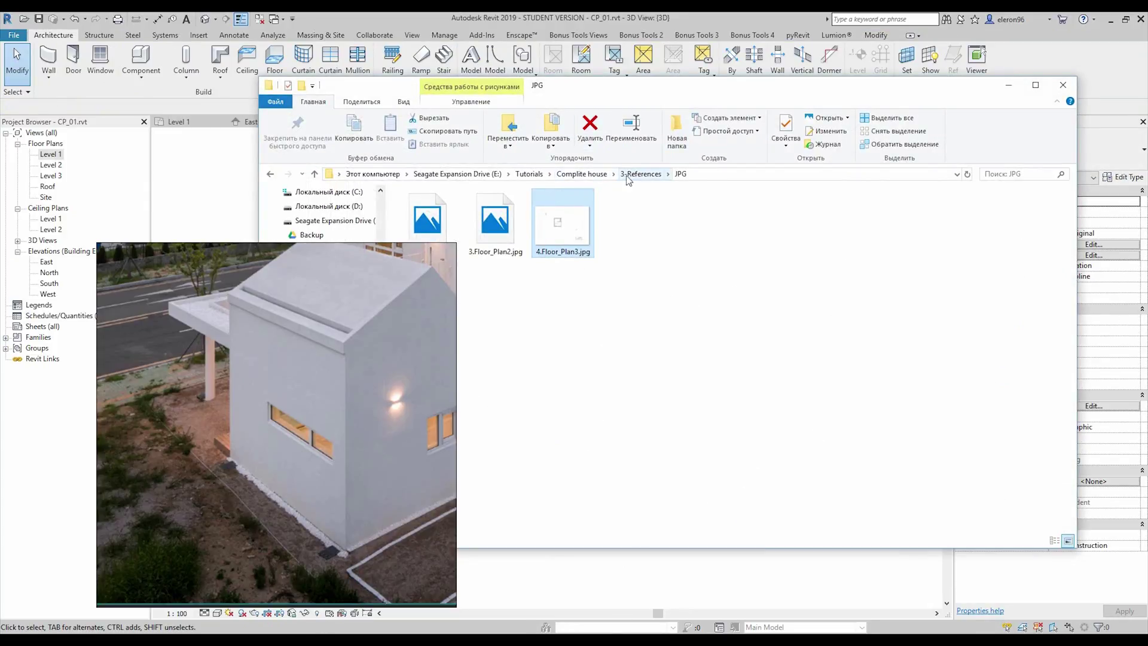
Browse to Complite house > 2-Families > Window and show the files as large icons
{"action": "left_click", "coordinate": [592, 174]}
{"action": "double_click", "coordinate": [426, 222]}
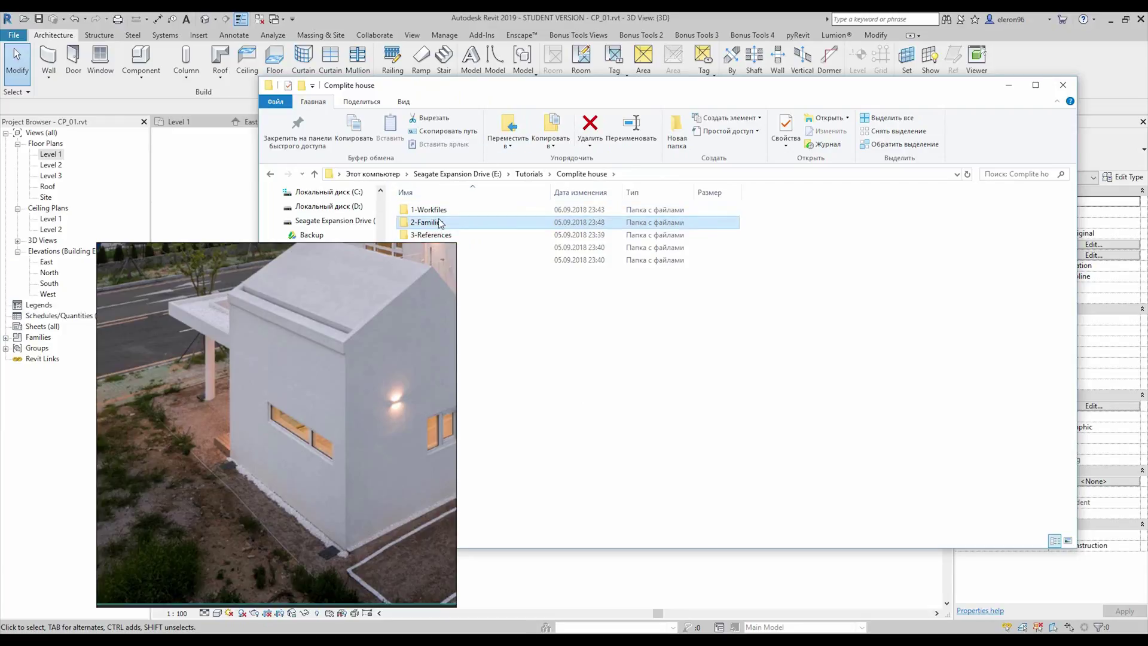
{"action": "left_click", "coordinate": [339, 643]}
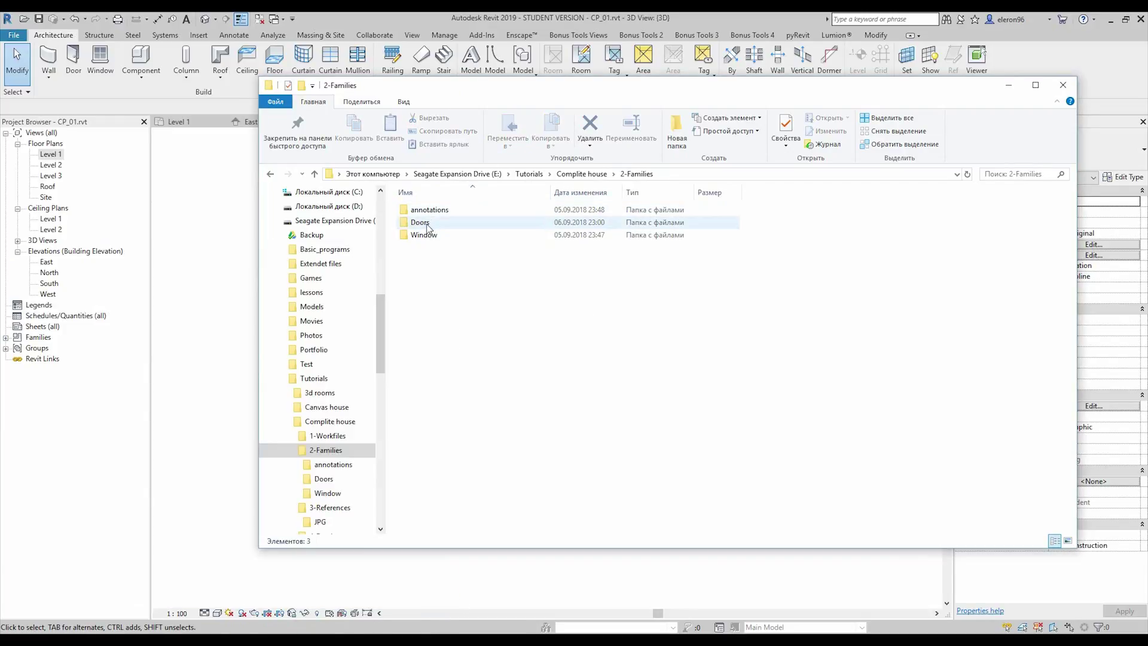
{"action": "double_click", "coordinate": [426, 234]}
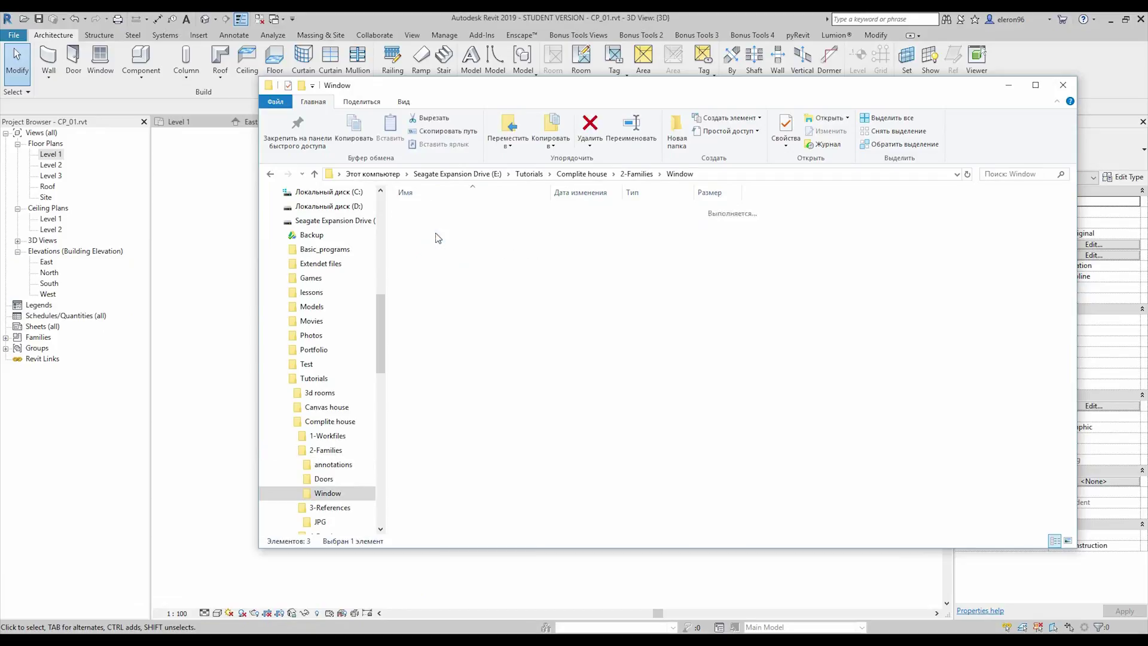
{"action": "left_click", "coordinate": [1068, 540]}
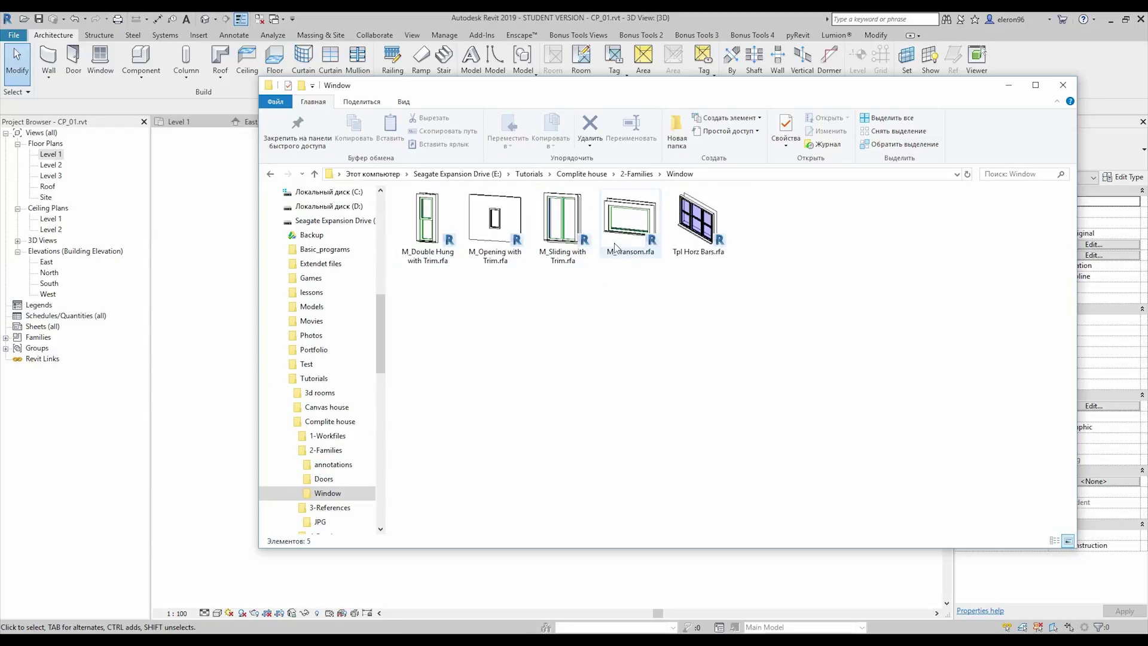
Select M_Sliding with Trim.rfa and minimise File Explorer
{"action": "left_click_drag", "start_coordinate": [523, 89], "coordinate": [592, 90]}
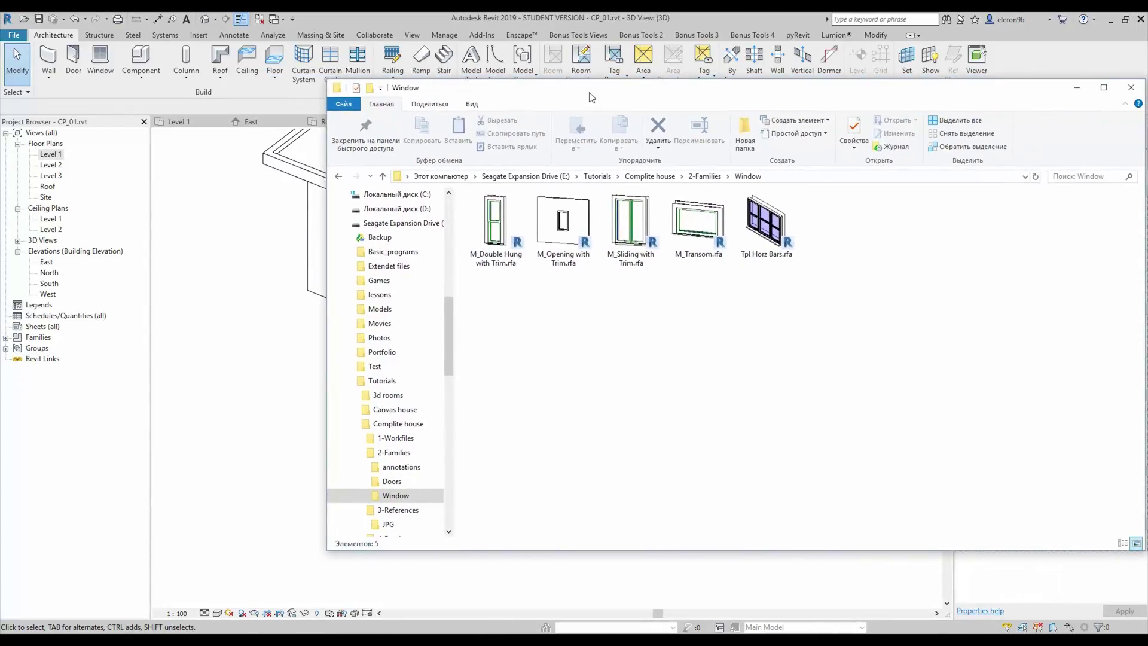
{"action": "left_click", "coordinate": [630, 231]}
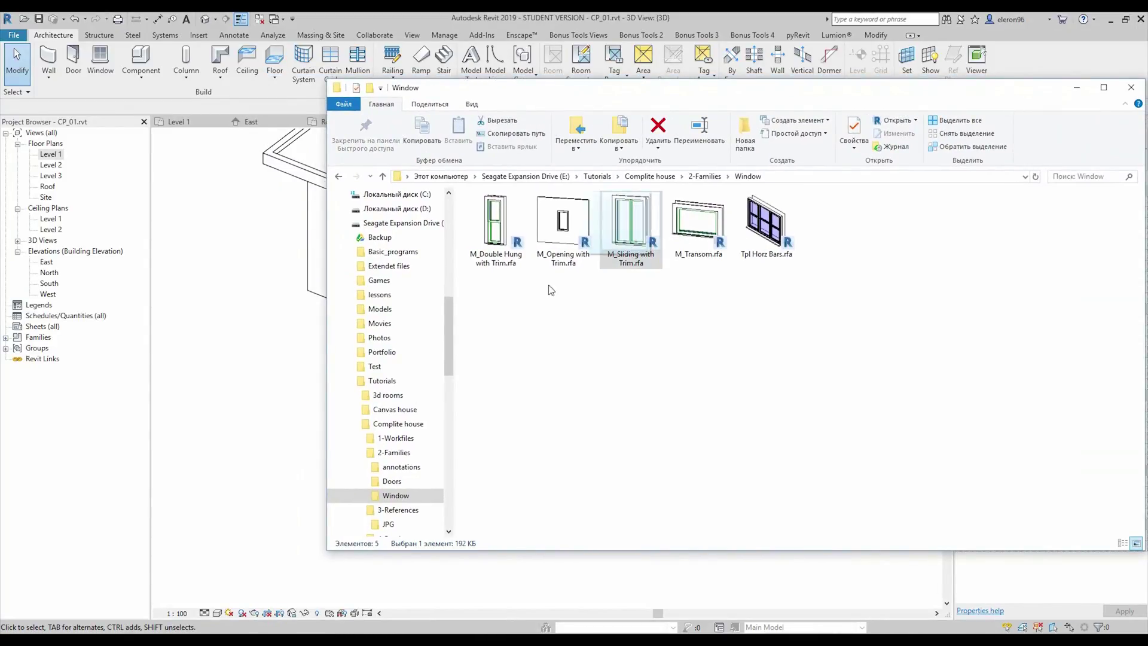
{"action": "left_click", "coordinate": [1076, 87]}
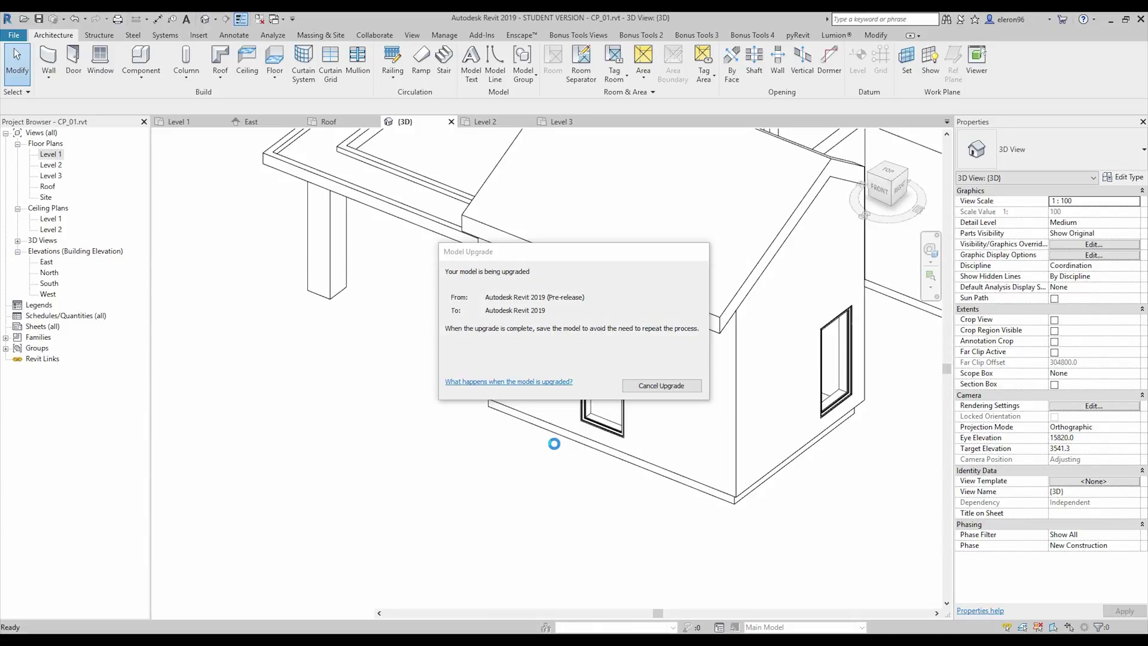
Place a 0915 x 1220mm M_Sliding with Trim window near the annex front wall's right corner, then select it
{"action": "key", "text": "w"}
{"action": "key", "text": "n"}
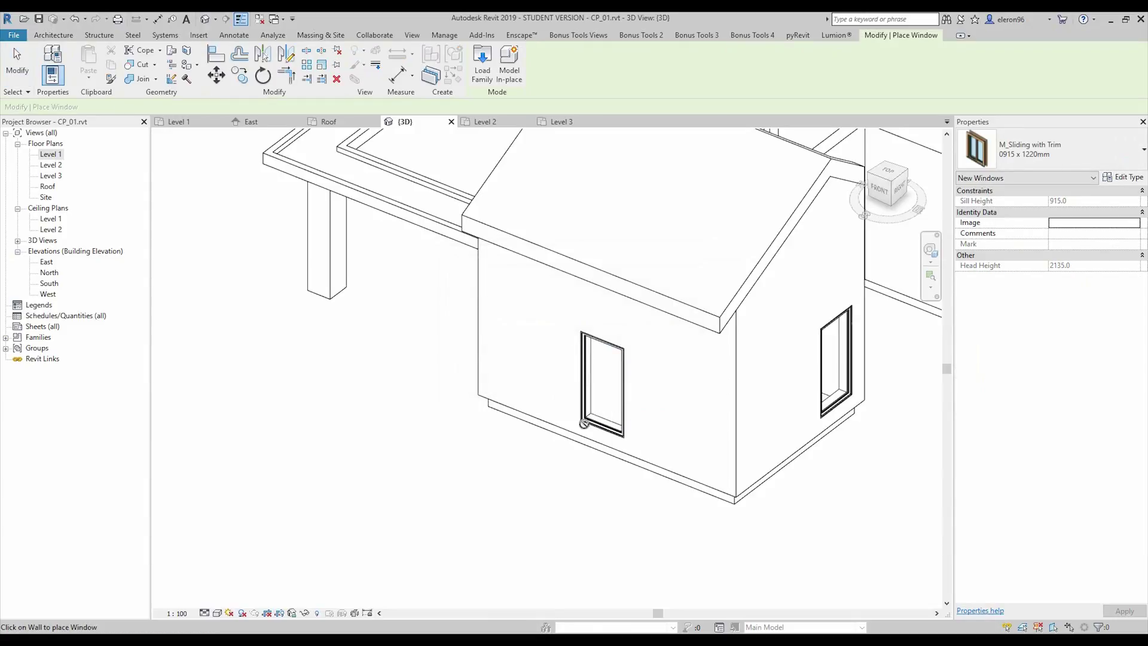
{"action": "left_click", "coordinate": [665, 398]}
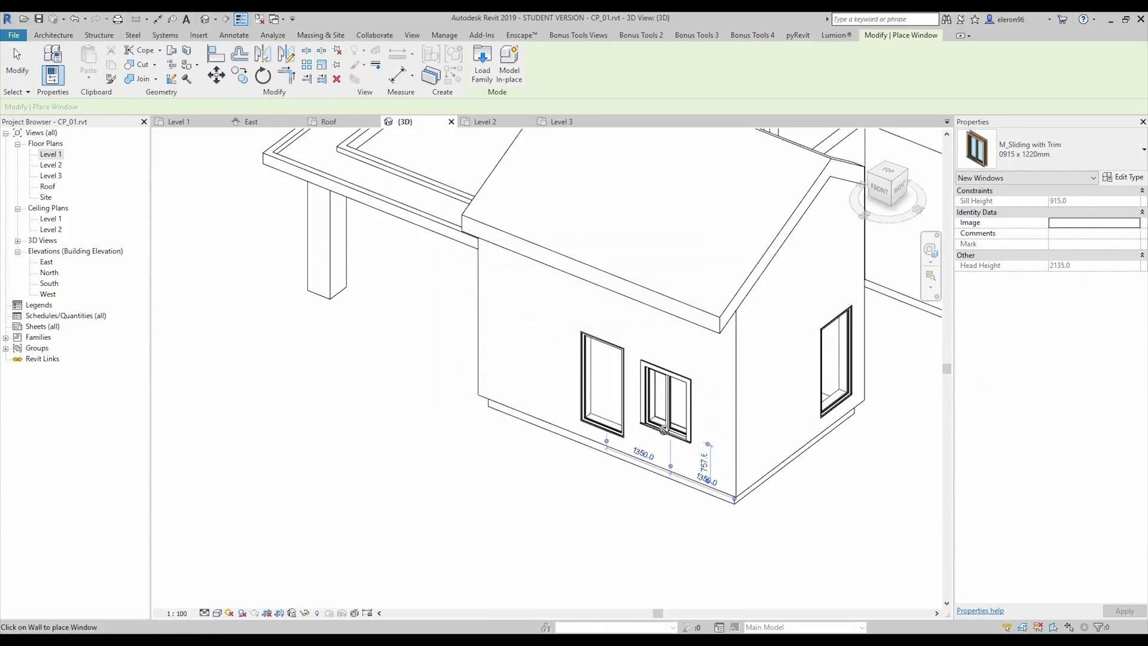
{"action": "key", "text": "Escape"}
{"action": "left_click", "coordinate": [662, 413]}
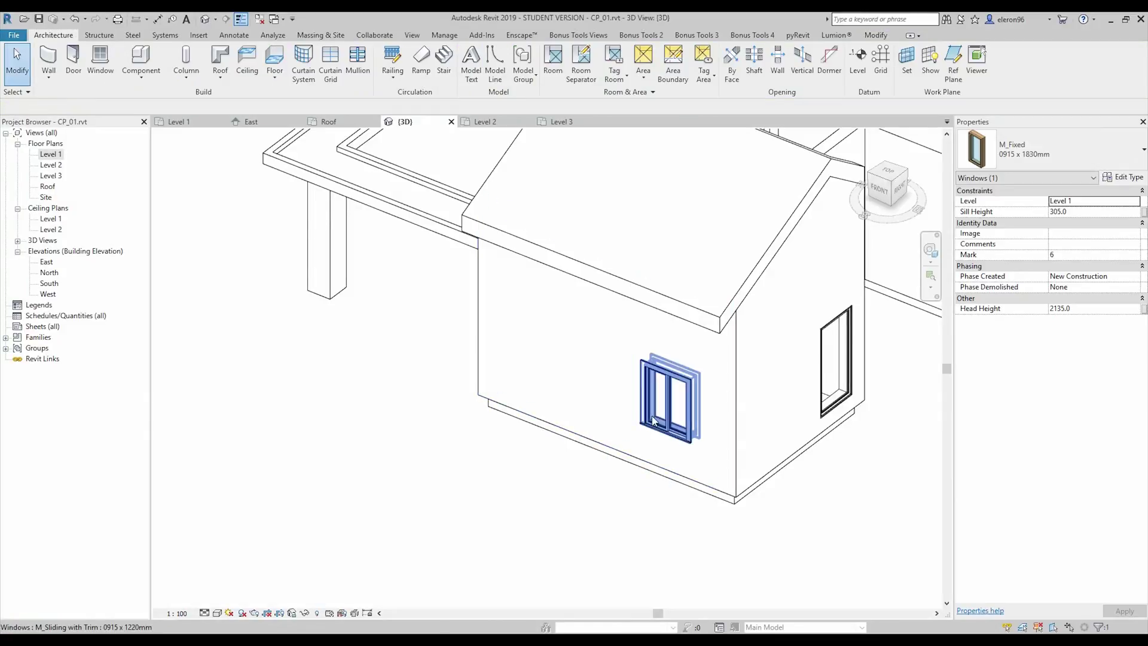
Duplicate the sliding window type as a new type named 400 x 2000mm
{"action": "left_click", "coordinate": [1118, 179]}
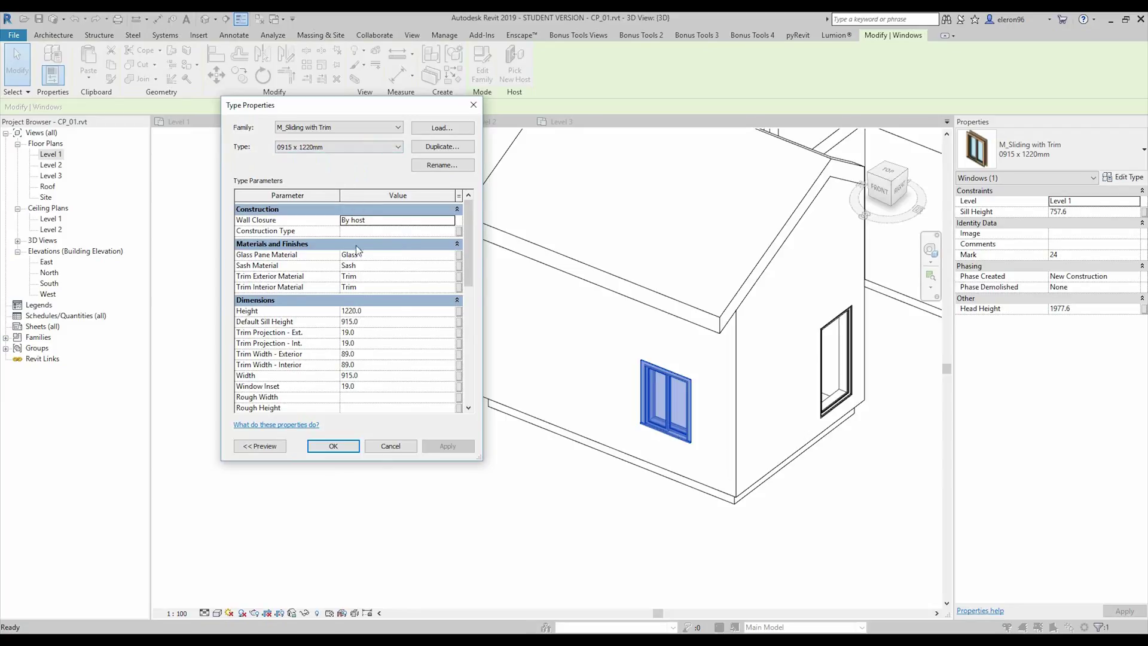
{"action": "left_click", "coordinate": [443, 147]}
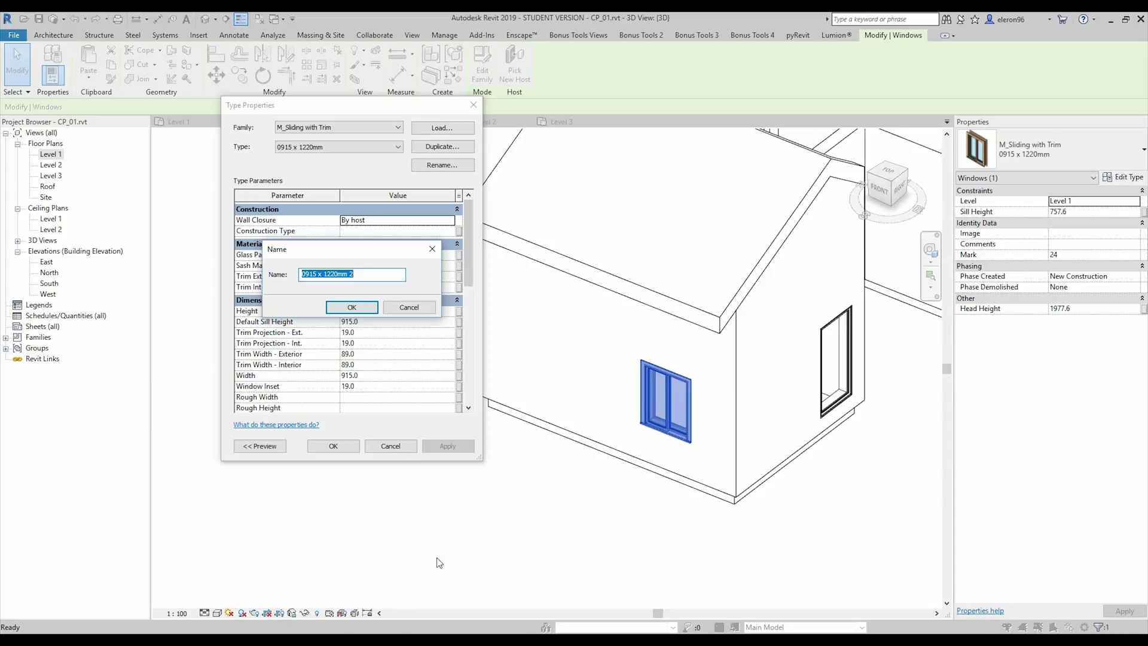
{"action": "left_click", "coordinate": [352, 274]}
{"action": "type", "text": "400"}
{"action": "left_click_drag", "start_coordinate": [320, 273], "coordinate": [332, 273]}
{"action": "type", "text": "200"}
{"action": "left_click", "coordinate": [350, 308]}
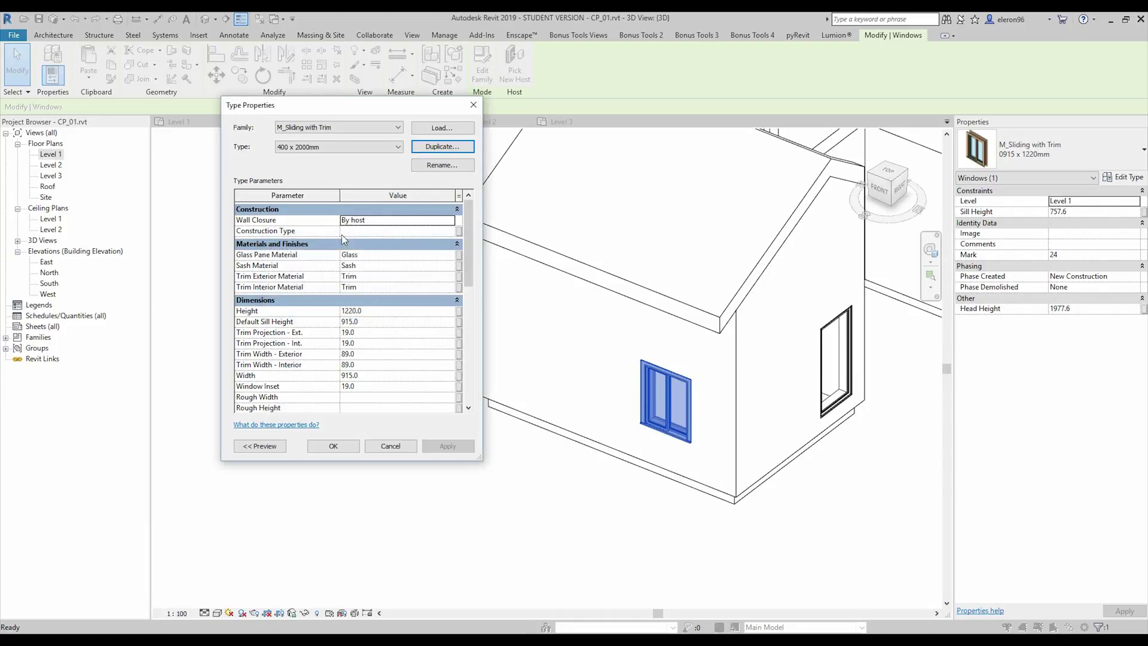
{"action": "left_click", "coordinate": [379, 323]}
{"action": "type", "text": "400"}
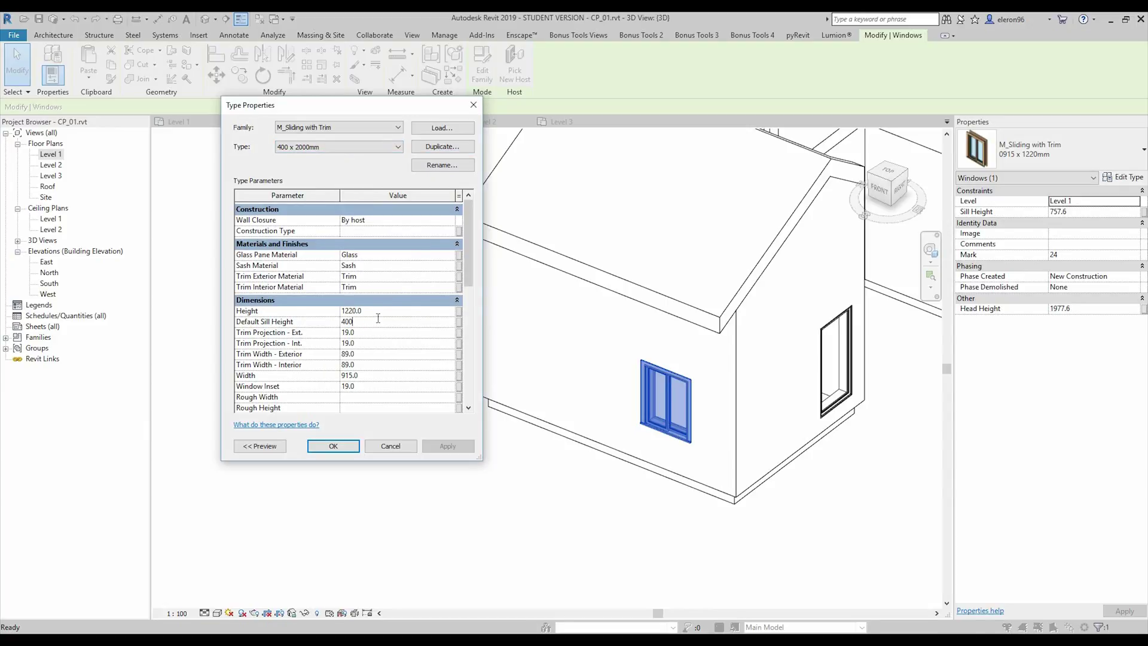
{"action": "type", "text": " x 20"}
{"action": "key", "text": "BackSpace"}
{"action": "left_click", "coordinate": [310, 314]}
{"action": "type", "text": "2000"}
{"action": "left_click", "coordinate": [333, 446]}
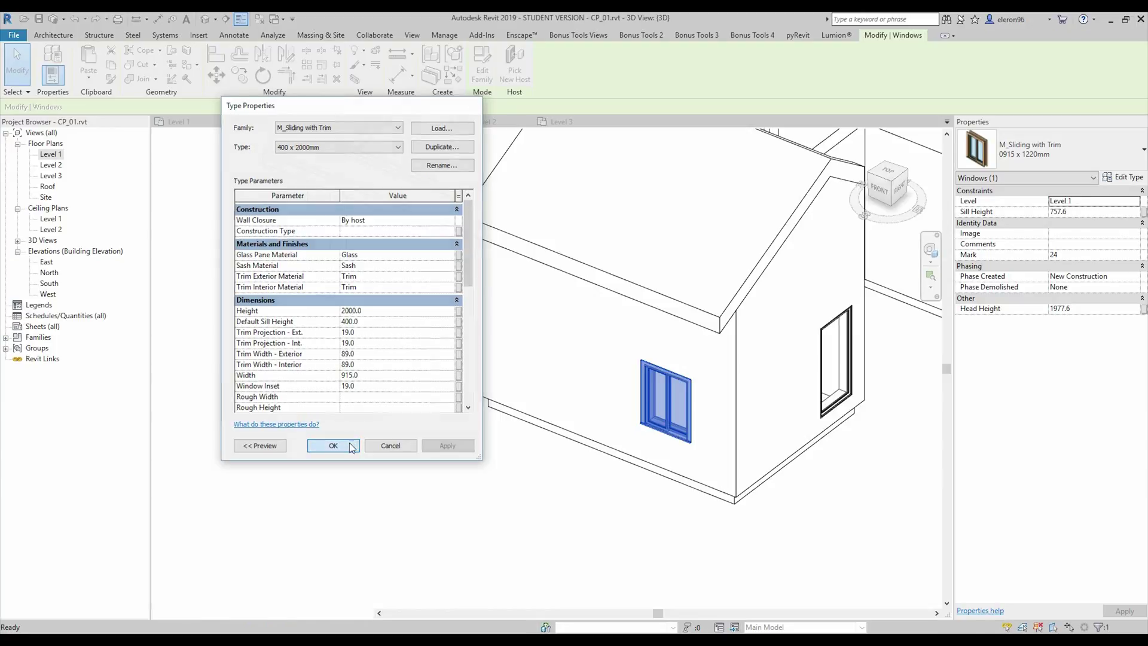
Set the 400 x 2000mm type's Height to 400 and Width to 2000
{"action": "middle_click_drag", "start_coordinate": [632, 478], "coordinate": [588, 477]}
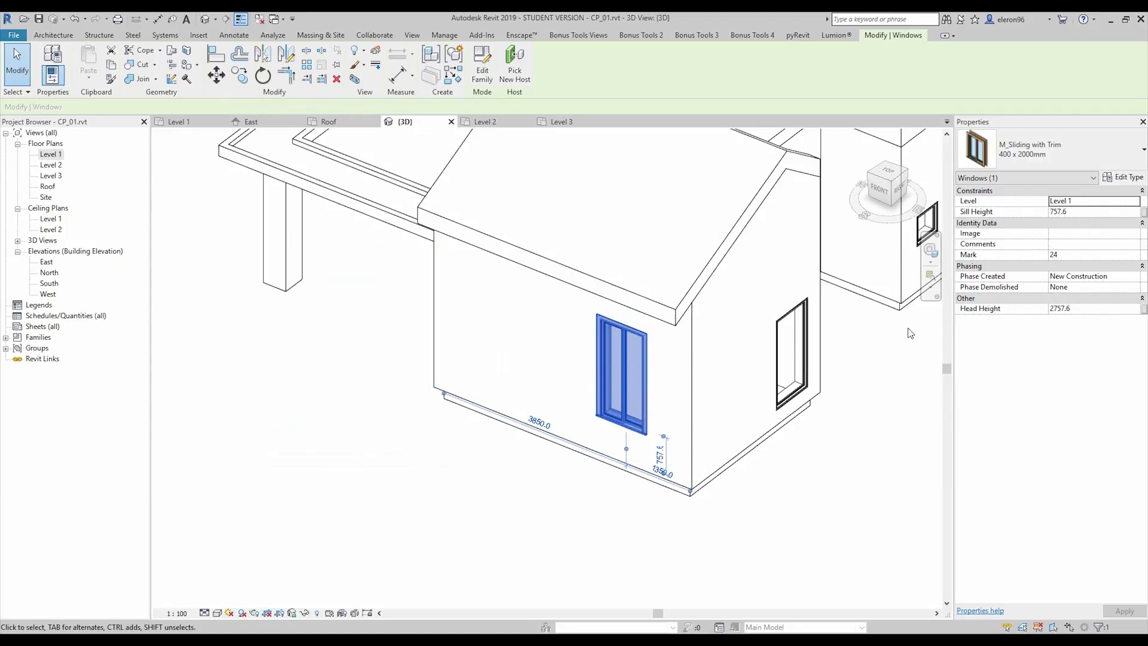
{"action": "left_click", "coordinate": [1123, 177]}
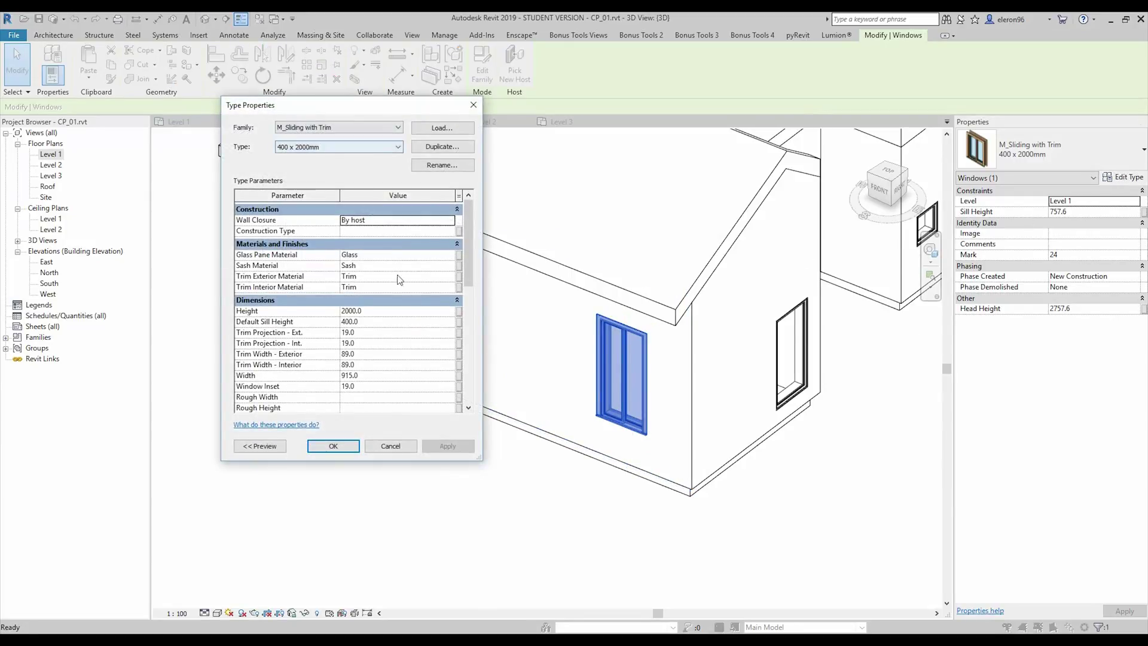
{"action": "left_click", "coordinate": [376, 311]}
{"action": "type", "text": "400"}
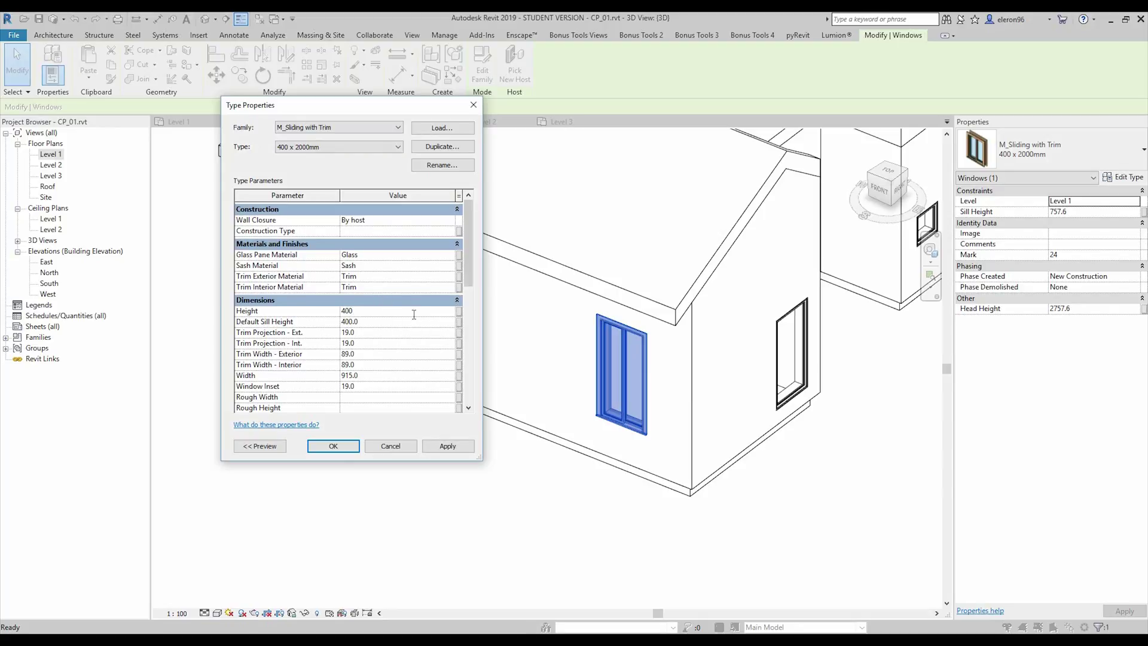
{"action": "scroll", "coordinate": [470, 260], "scroll_direction": "down", "scroll_amount": 2}
{"action": "scroll", "coordinate": [465, 263], "scroll_direction": "up", "scroll_amount": 2}
{"action": "scroll", "coordinate": [465, 263], "scroll_direction": "down", "scroll_amount": 1}
{"action": "left_click", "coordinate": [372, 354]}
{"action": "type", "text": "20000"}
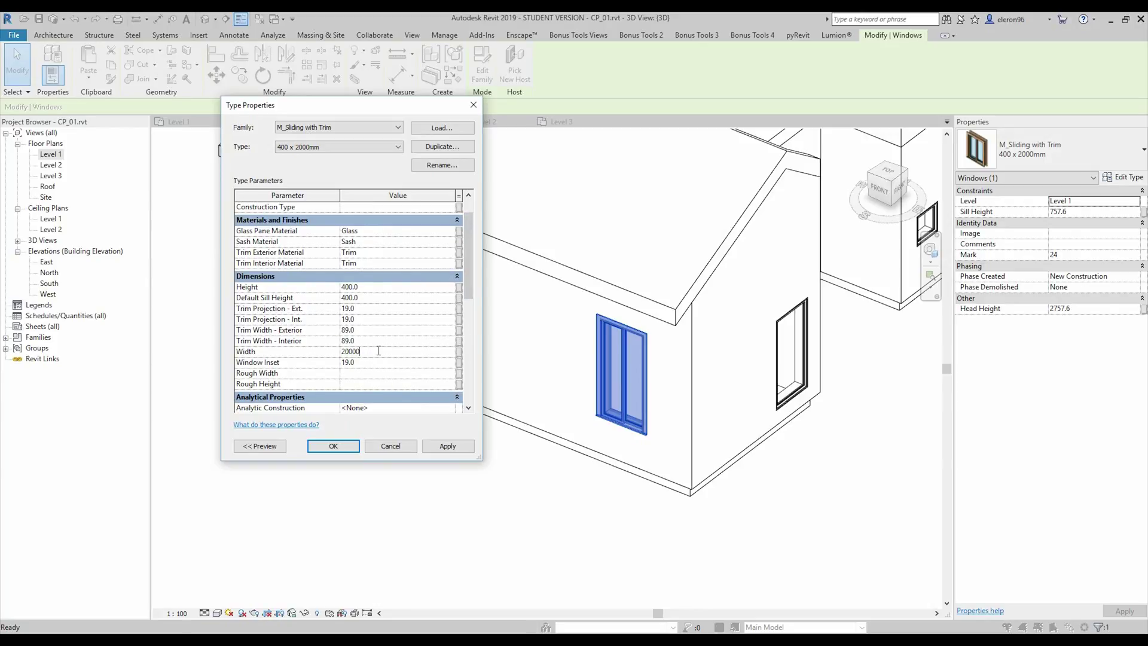
{"action": "left_click", "coordinate": [344, 444]}
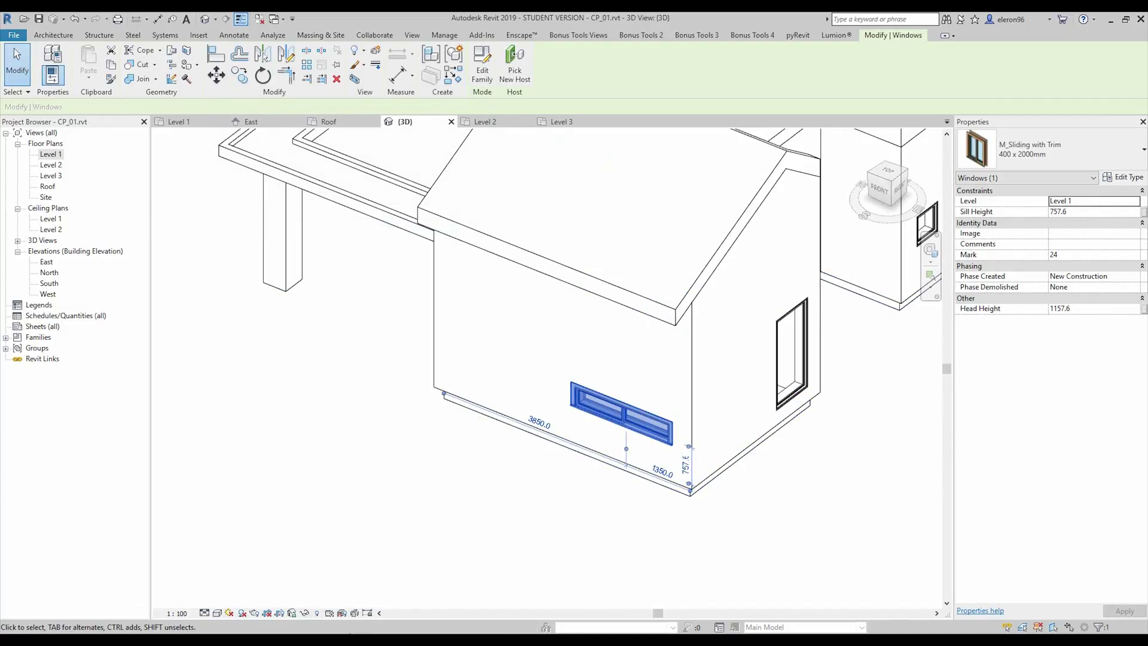
{"action": "left_click", "coordinate": [540, 483]}
Open the Level 1 plan and nudge the sliding window slightly left along the bottom wall
{"action": "scroll", "coordinate": [564, 479], "scroll_direction": "up", "scroll_amount": 3}
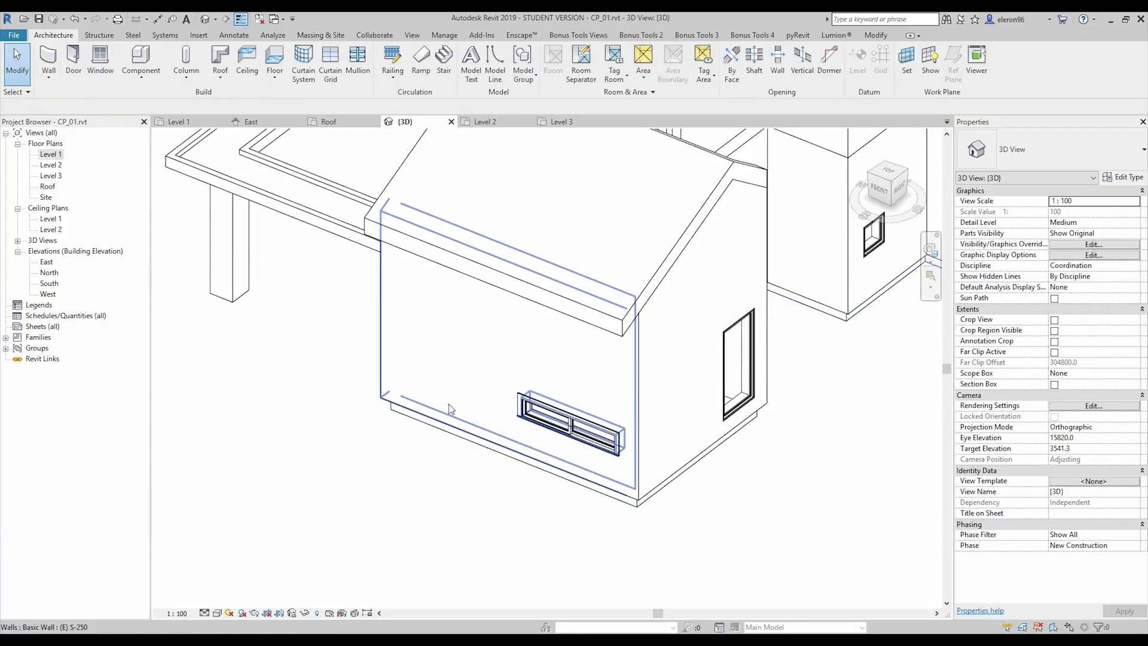
{"action": "double_click", "coordinate": [51, 155]}
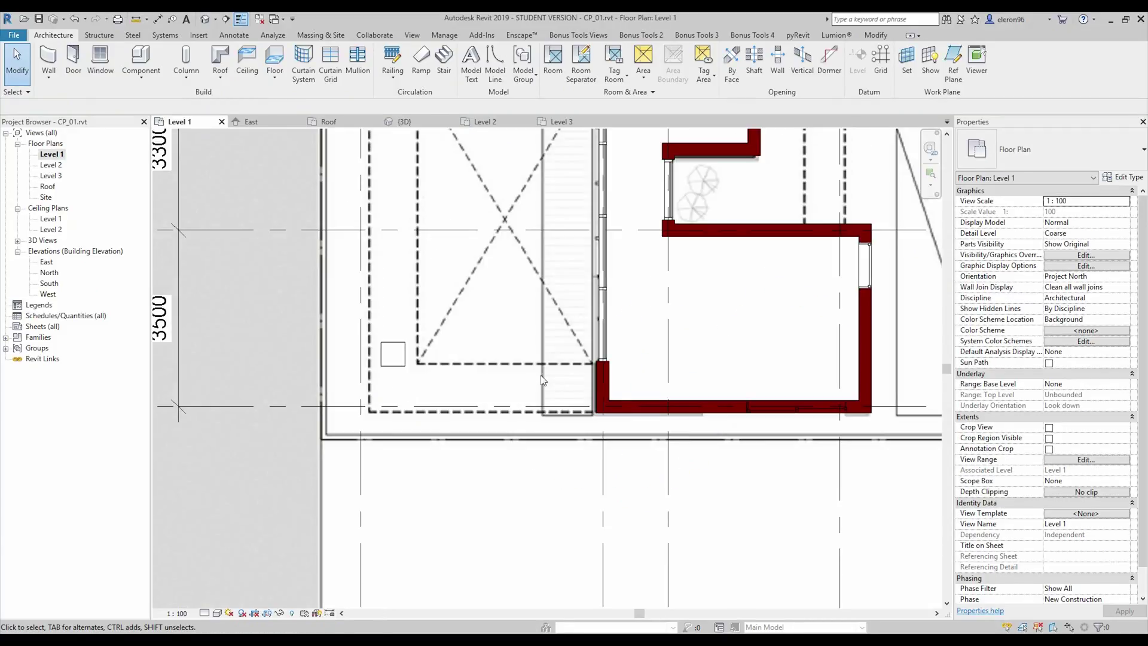
{"action": "scroll", "coordinate": [679, 403], "scroll_direction": "up", "scroll_amount": 3}
{"action": "scroll", "coordinate": [639, 389], "scroll_direction": "down", "scroll_amount": 3}
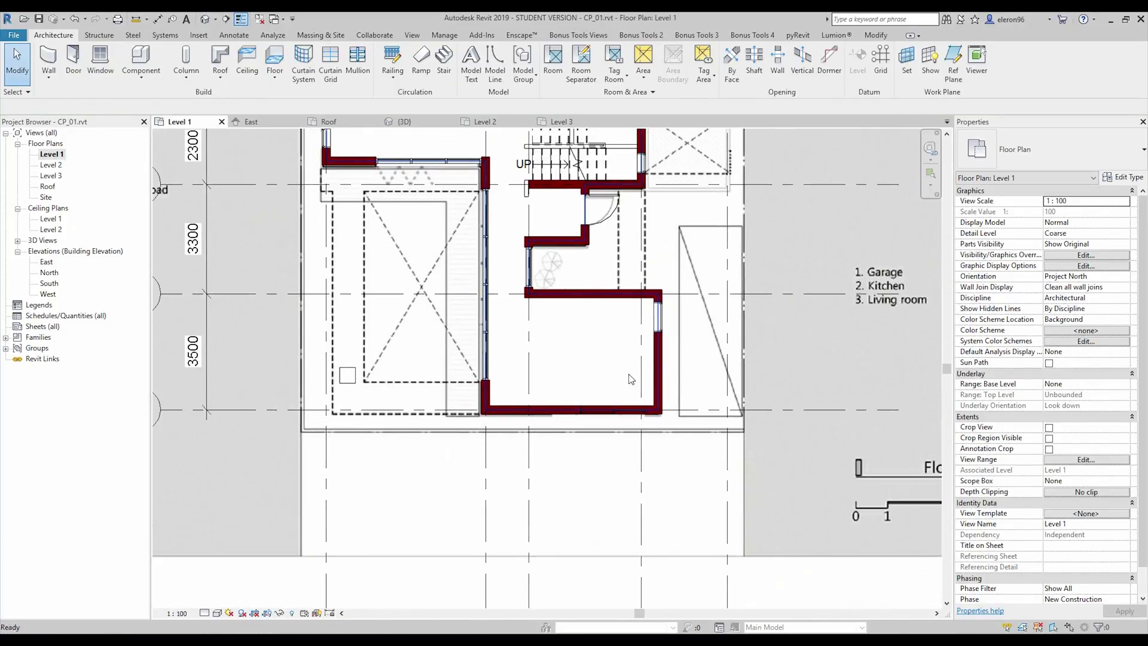
{"action": "scroll", "coordinate": [627, 379], "scroll_direction": "up", "scroll_amount": 6}
{"action": "left_click", "coordinate": [600, 456]}
{"action": "mouse_move", "coordinate": [599, 457]}
{"action": "left_mouse_down"}
{"action": "mouse_move", "coordinate": [583, 457]}
{"action": "mouse_move", "coordinate": [597, 456]}
{"action": "left_mouse_up"}
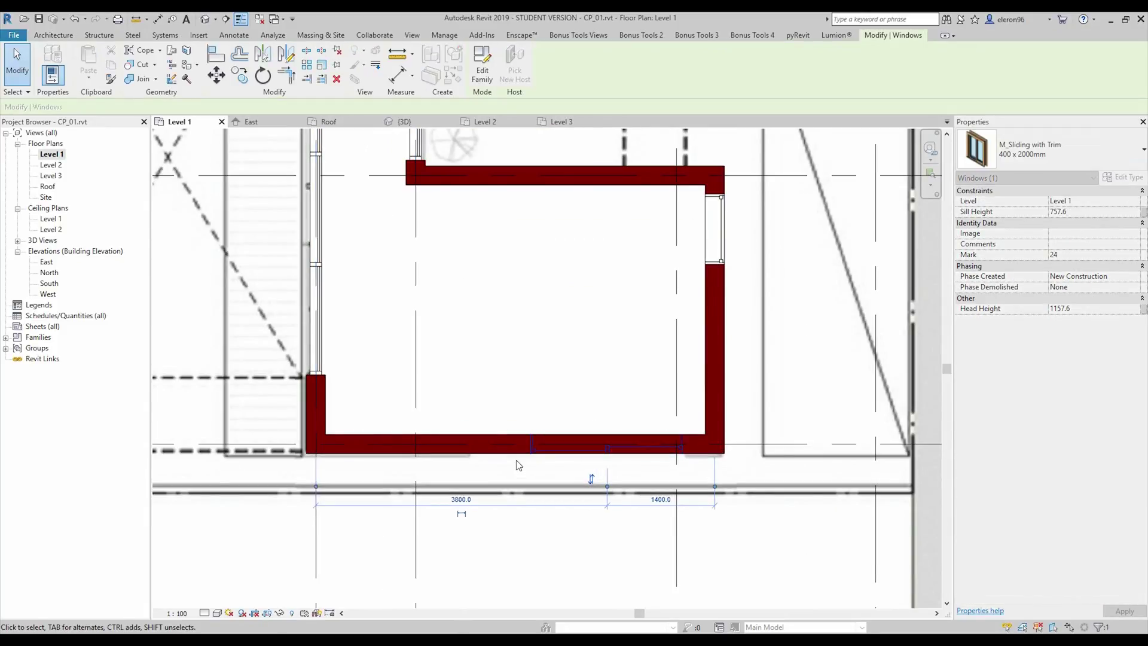
Measure a 2800 length along the wall, then open the Rename dialog for the window type
{"action": "left_click", "coordinate": [401, 71]}
{"action": "left_click", "coordinate": [469, 453]}
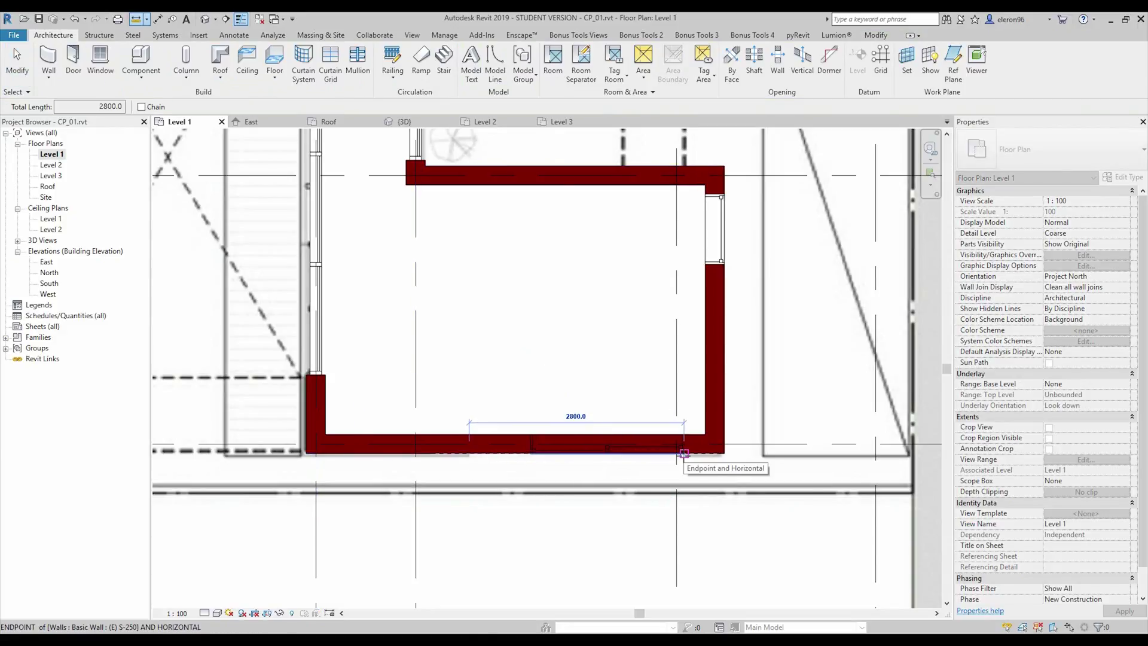
{"action": "key", "text": "Escape"}
{"action": "key", "text": "Escape"}
{"action": "left_click", "coordinate": [613, 453]}
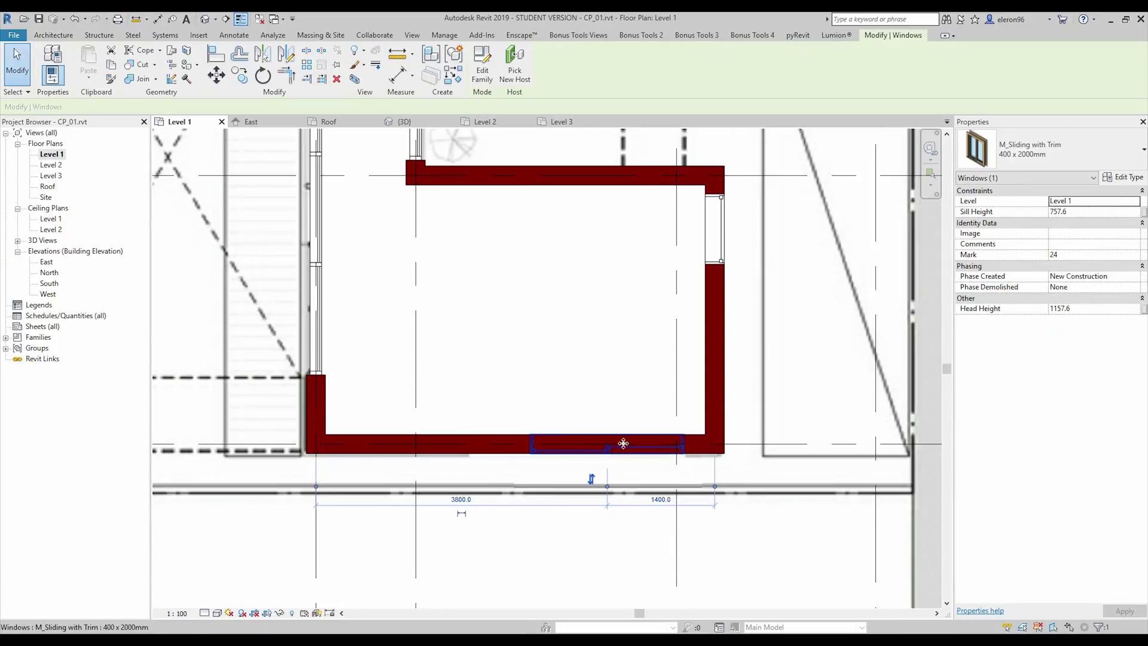
{"action": "left_click", "coordinate": [1118, 177]}
{"action": "left_click", "coordinate": [442, 164]}
{"action": "left_click", "coordinate": [342, 286]}
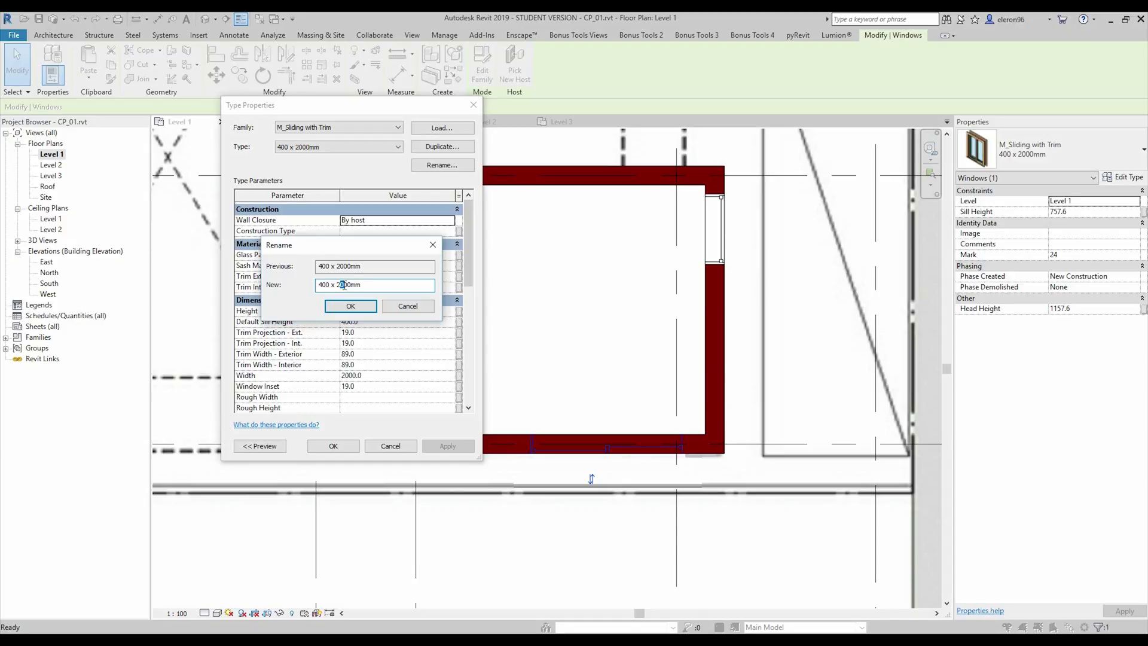
Rename the window type to 400 x 2800mm and set its Width to 2800
{"action": "left_click", "coordinate": [346, 311]}
{"action": "left_click", "coordinate": [375, 375]}
{"action": "type", "text": "28"}
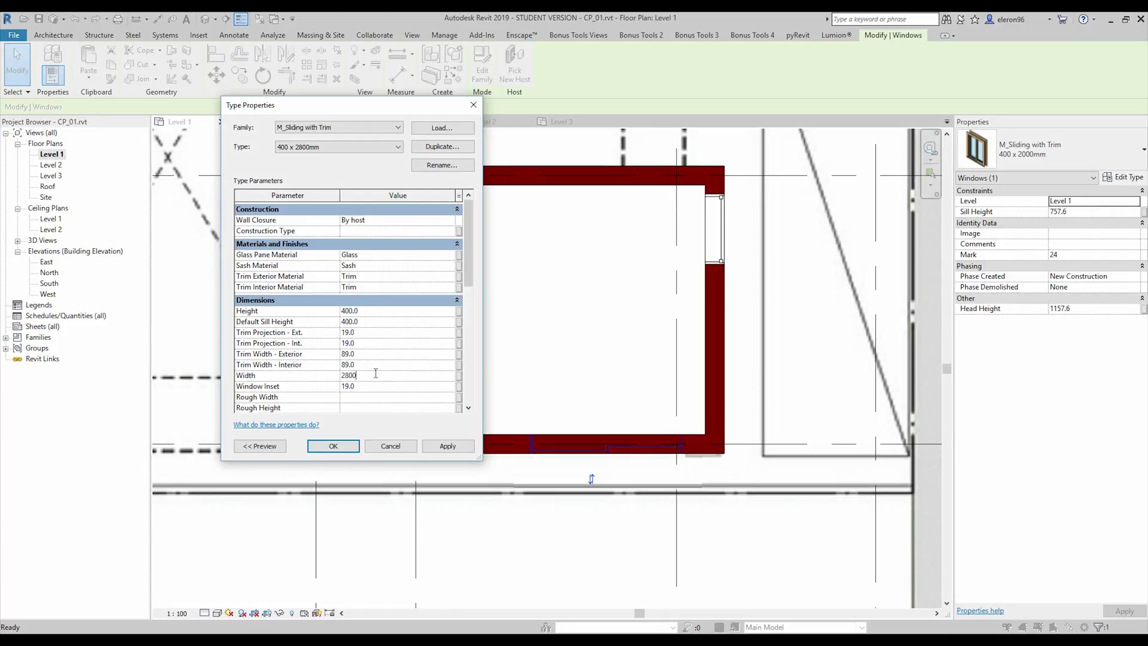
{"action": "left_click", "coordinate": [350, 445]}
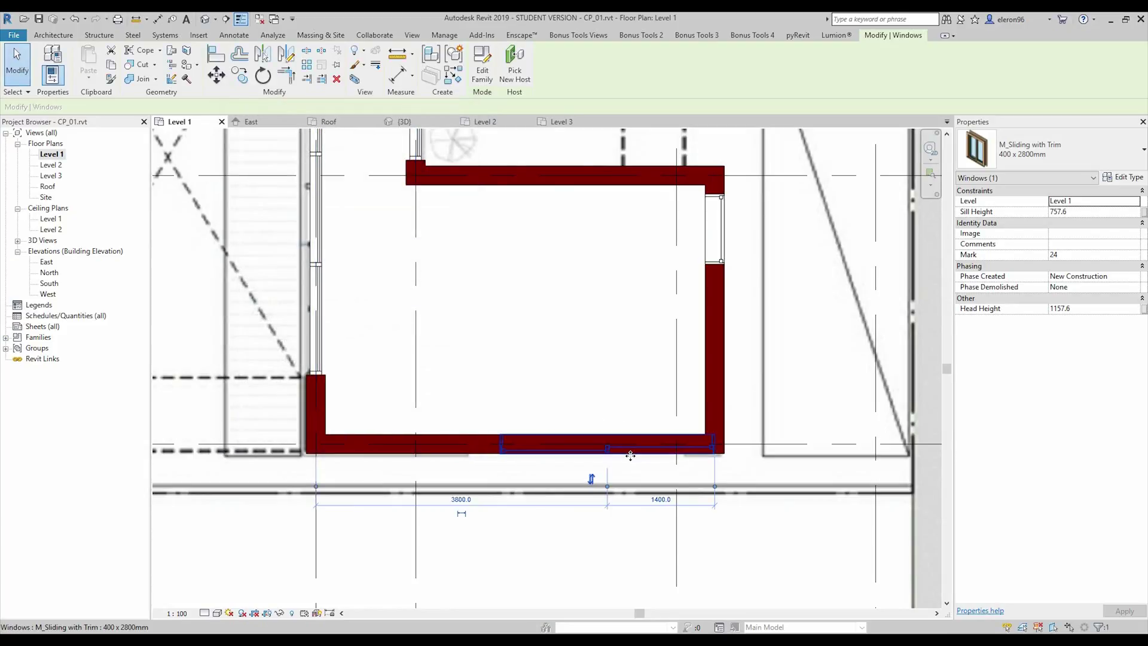
Shift the window further left along the wall and set its Sill Height to 1600
{"action": "scroll", "coordinate": [559, 456], "scroll_direction": "up", "scroll_amount": 2}
{"action": "left_click_drag", "start_coordinate": [559, 456], "coordinate": [518, 459]}
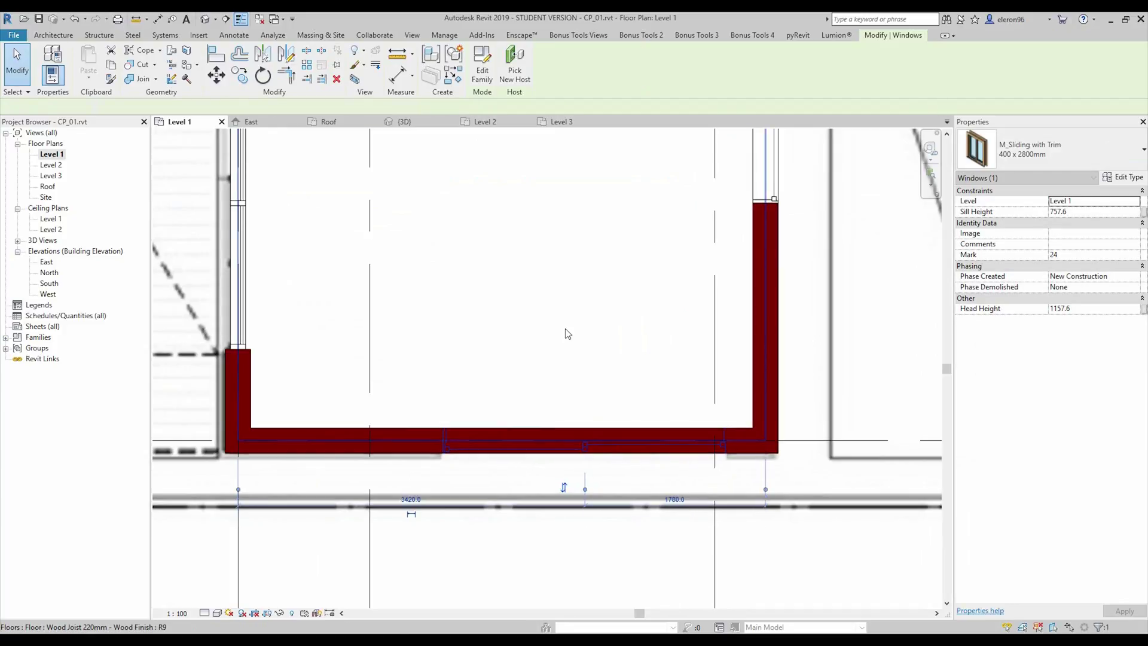
{"action": "left_click", "coordinate": [566, 331]}
{"action": "left_click", "coordinate": [586, 451]}
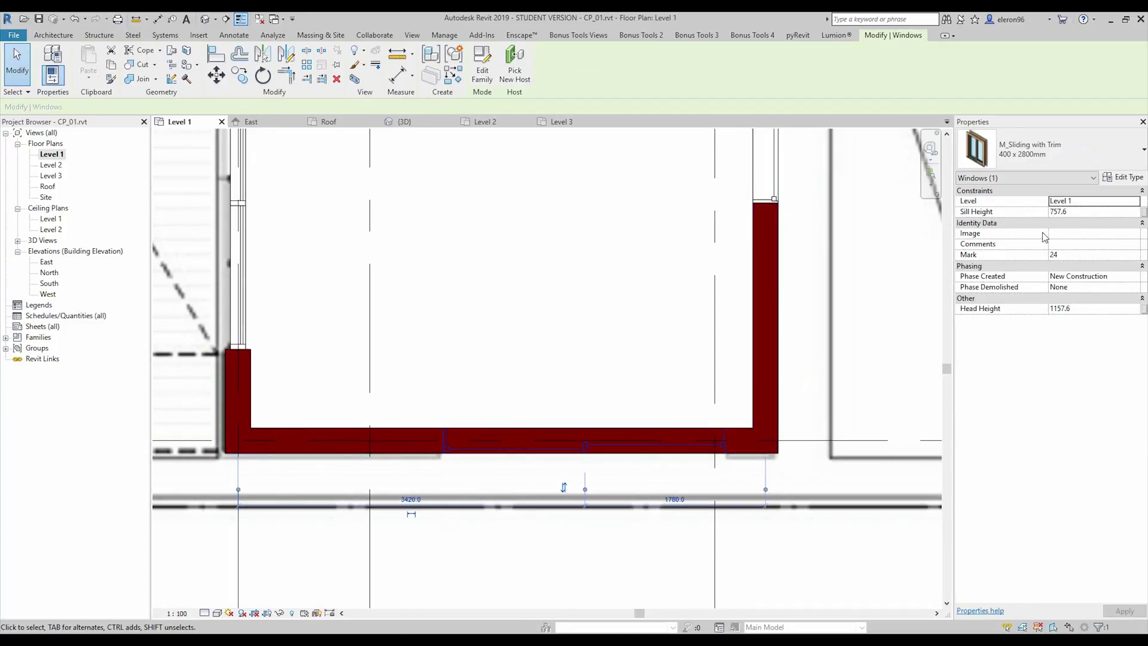
{"action": "left_click", "coordinate": [1084, 212]}
{"action": "type", "text": "1600"}
{"action": "key", "text": "Return"}
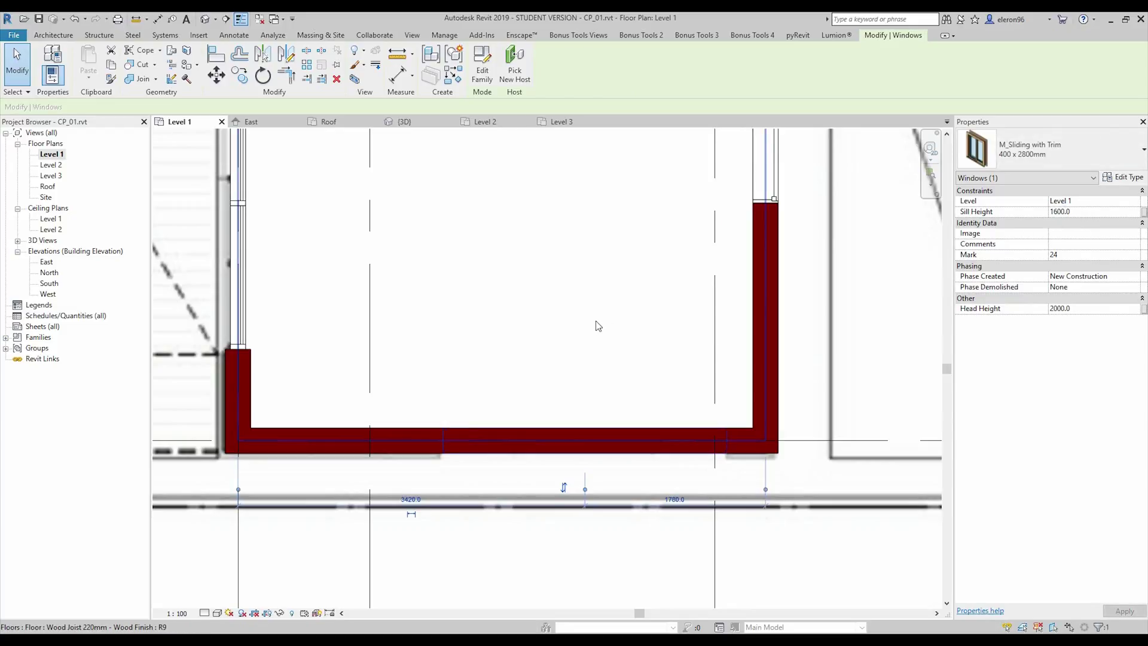
{"action": "left_click", "coordinate": [662, 380]}
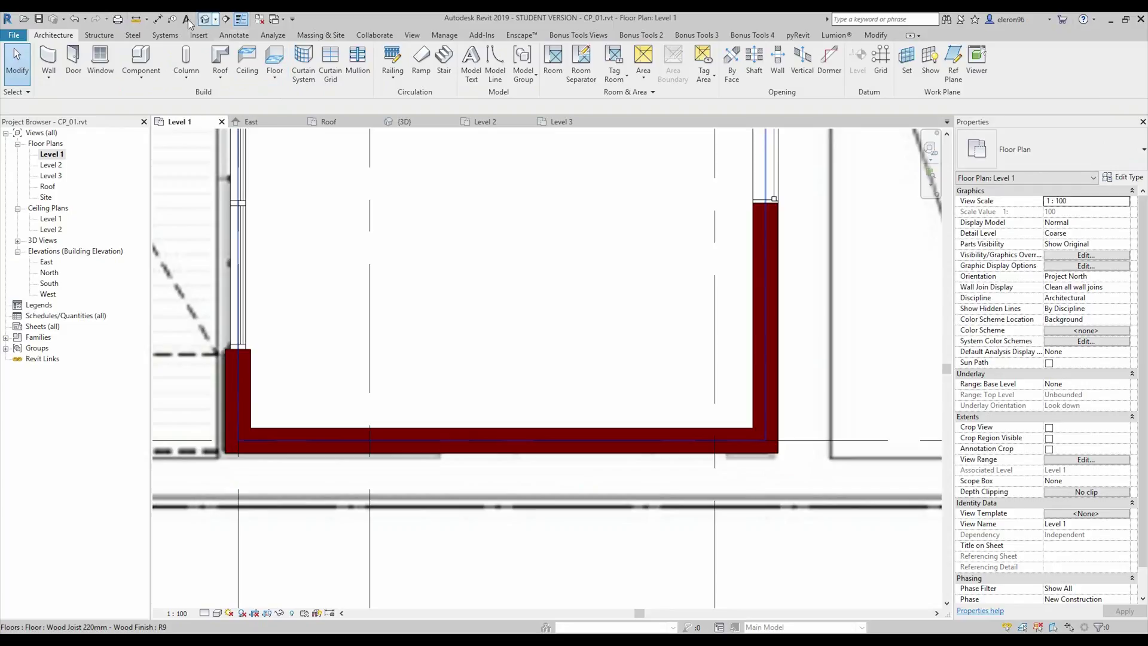
In the default 3D view, select the 400 x 2800mm window and review its type properties
{"action": "left_click", "coordinate": [207, 21]}
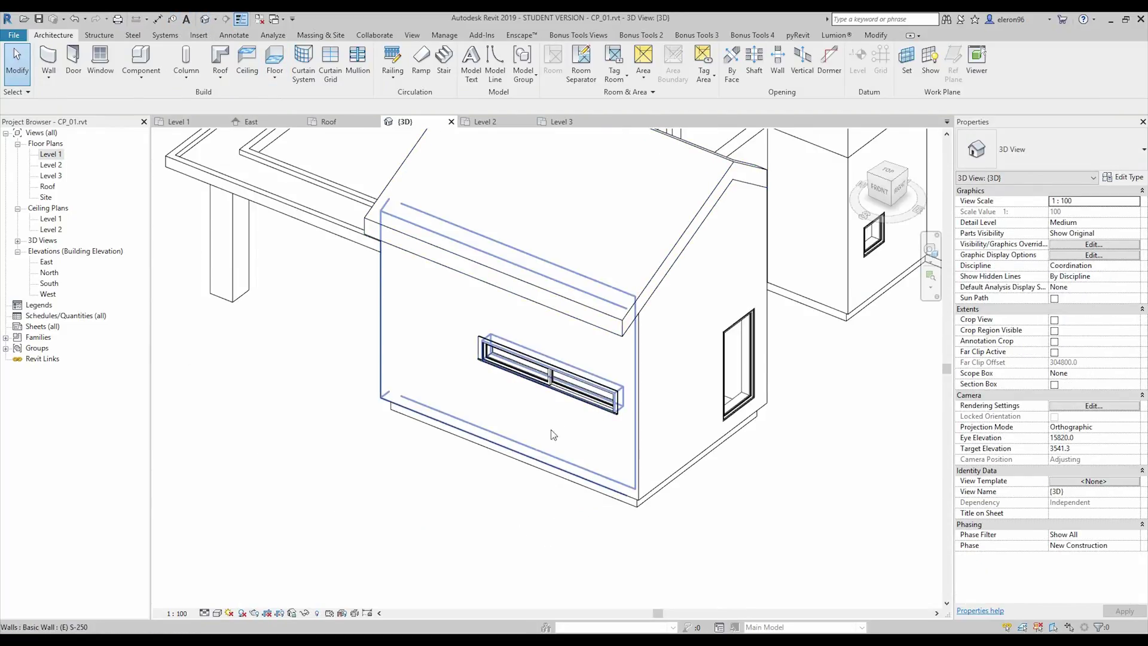
{"action": "scroll", "coordinate": [552, 378], "scroll_direction": "up", "scroll_amount": 5}
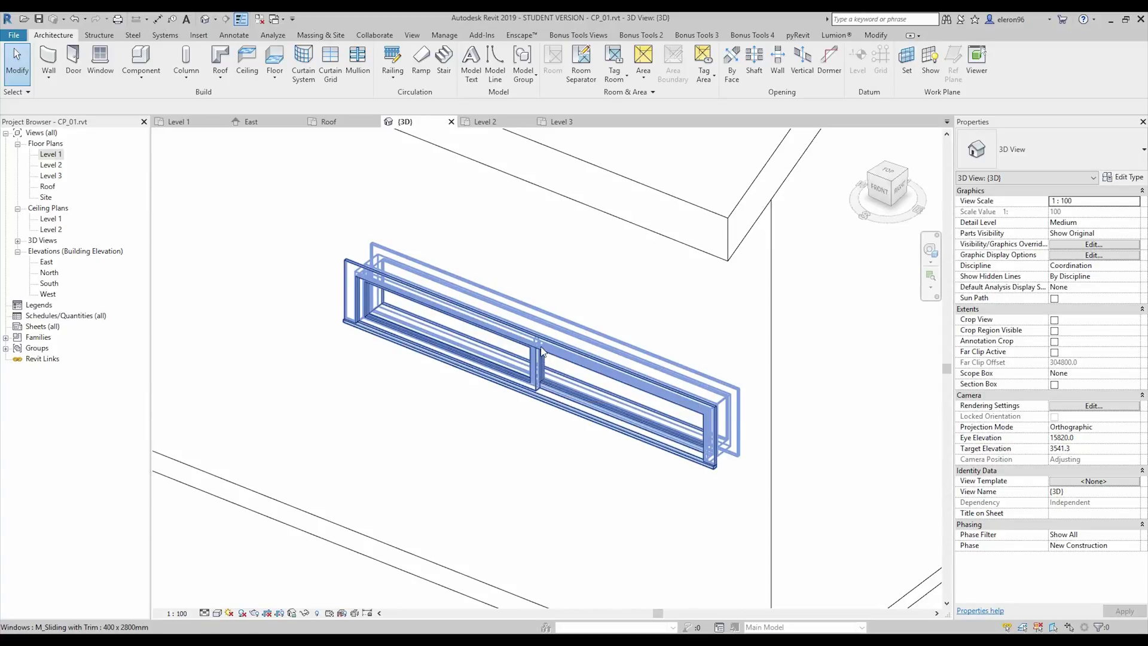
{"action": "scroll", "coordinate": [587, 393], "scroll_direction": "down", "scroll_amount": 4}
{"action": "left_click", "coordinate": [593, 395]}
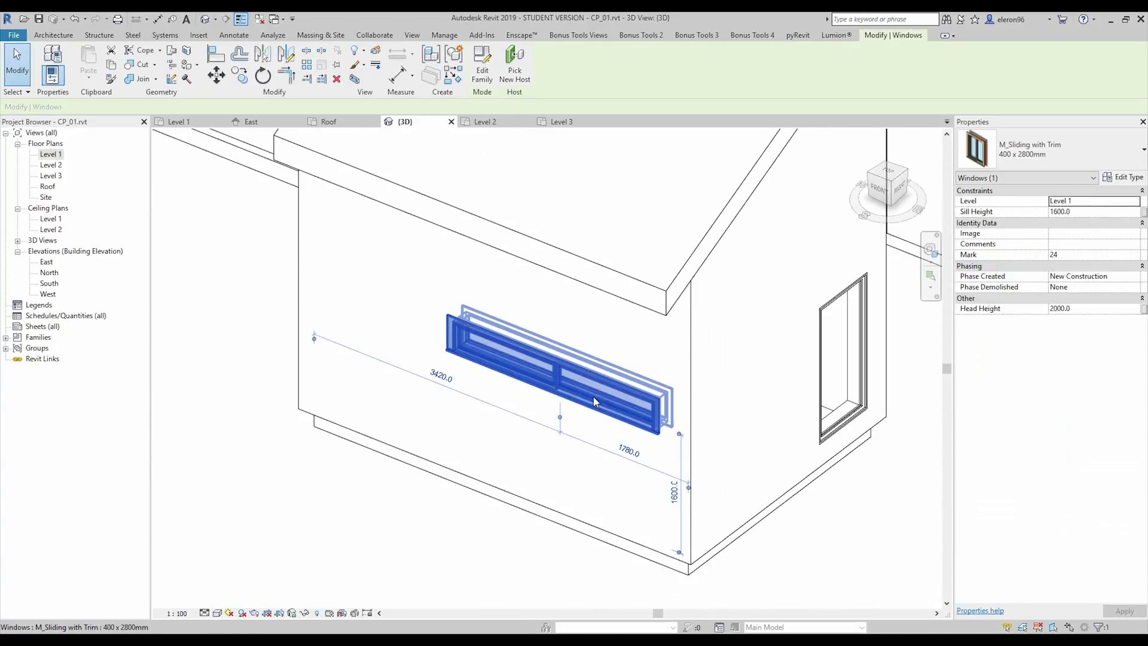
{"action": "left_click", "coordinate": [1118, 178]}
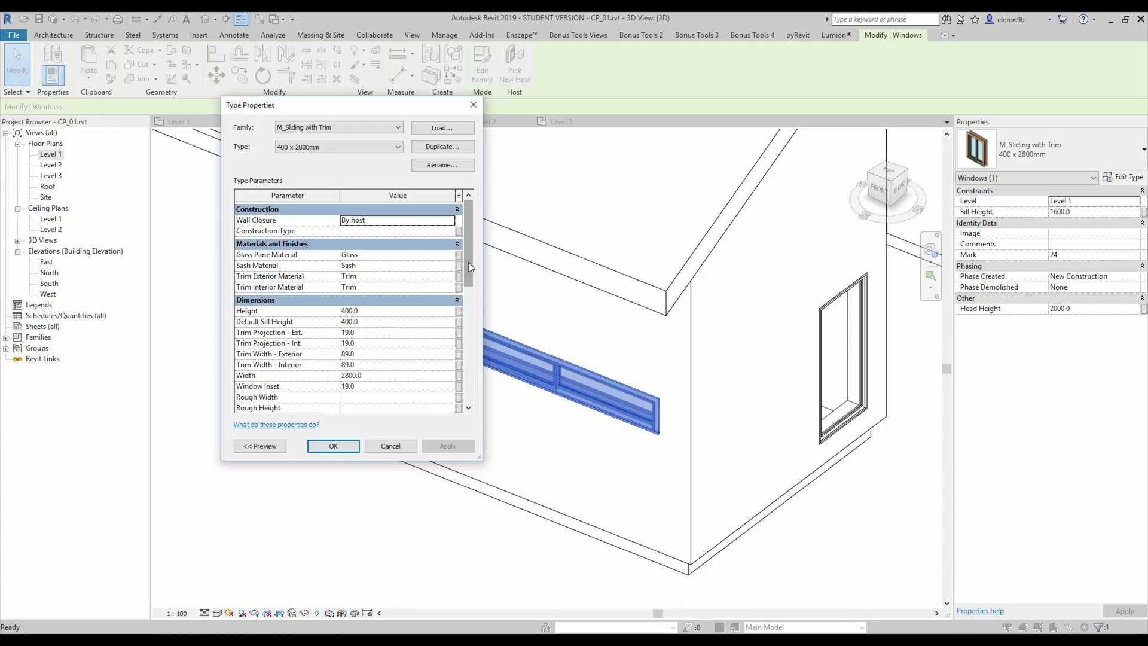
{"action": "left_click_drag", "start_coordinate": [468, 262], "coordinate": [470, 293]}
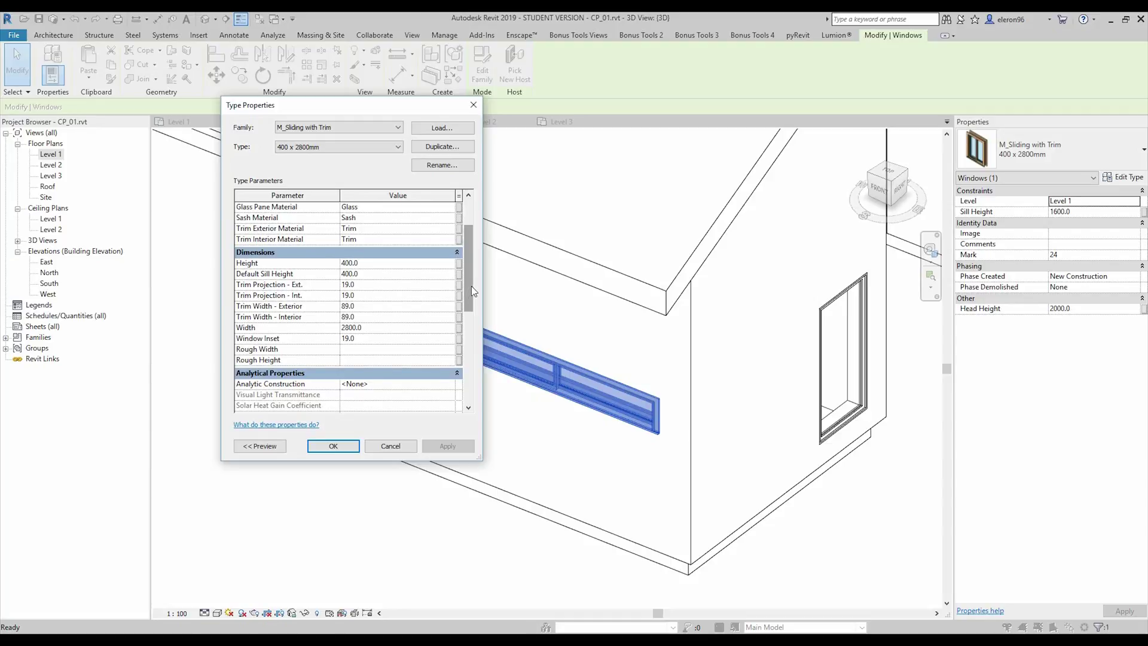
{"action": "left_click", "coordinate": [474, 105]}
{"action": "scroll", "coordinate": [478, 366], "scroll_direction": "down", "scroll_amount": 3}
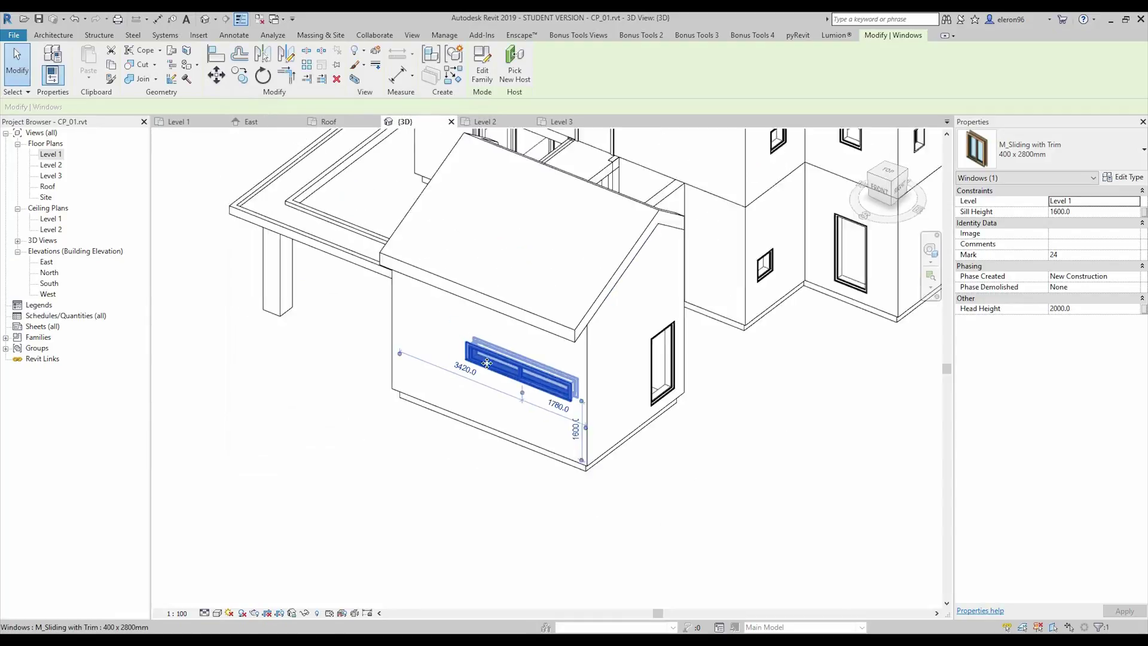
{"action": "left_click", "coordinate": [684, 457]}
Switch back to File Explorer showing the 2-Families Window folder
{"action": "scroll", "coordinate": [606, 382], "scroll_direction": "up", "scroll_amount": 1}
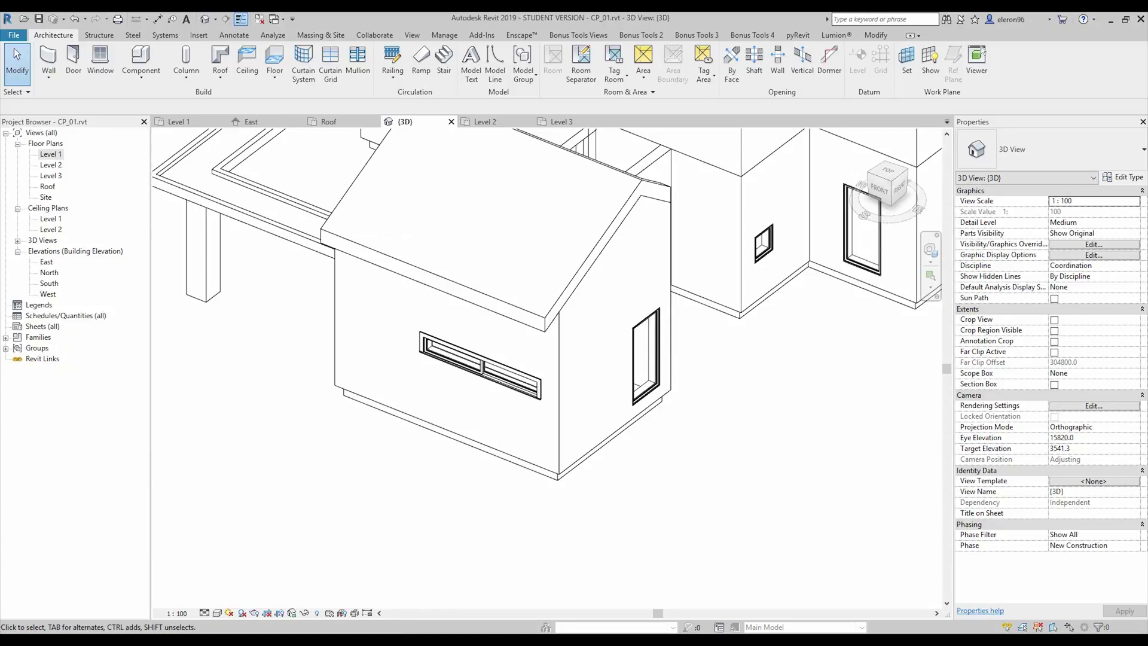
{"action": "key", "text": "alt+Tab"}
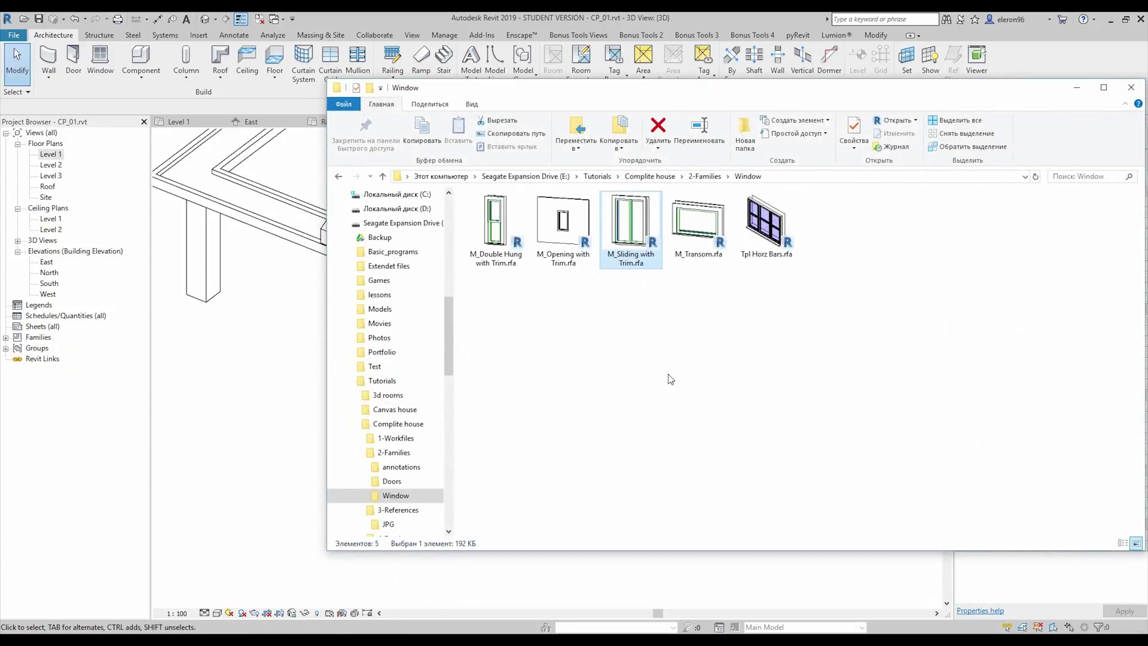
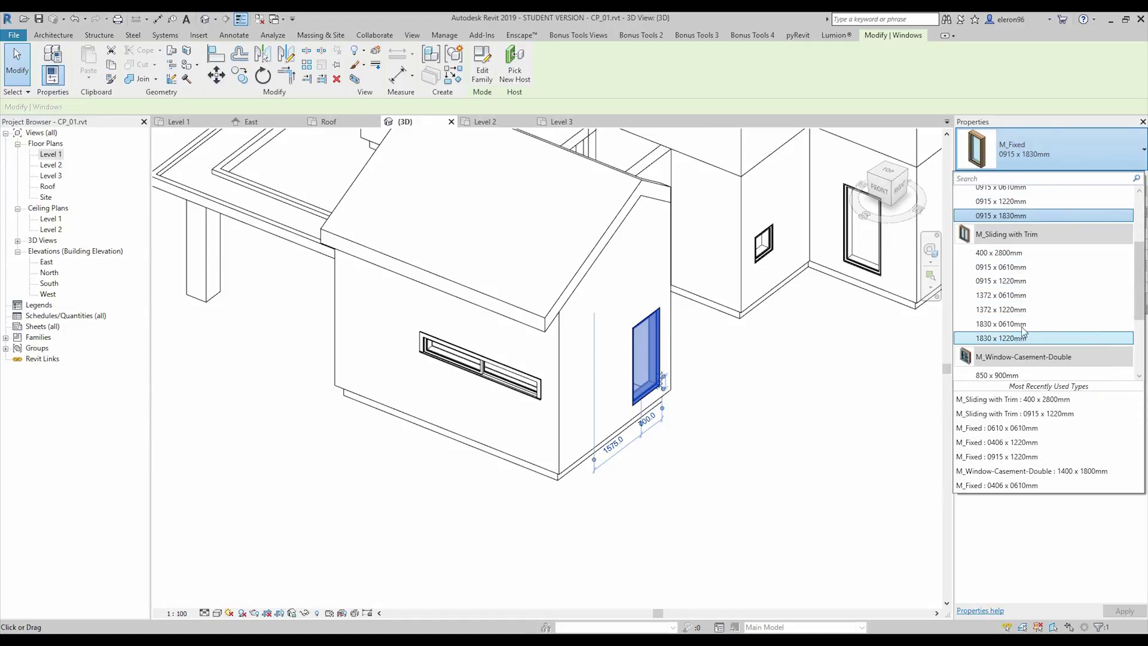
Make the side window an M_Sliding with Trim 0915 x 1220mm, after briefly trying 0915 x 0610mm
{"action": "left_click", "coordinate": [1040, 281]}
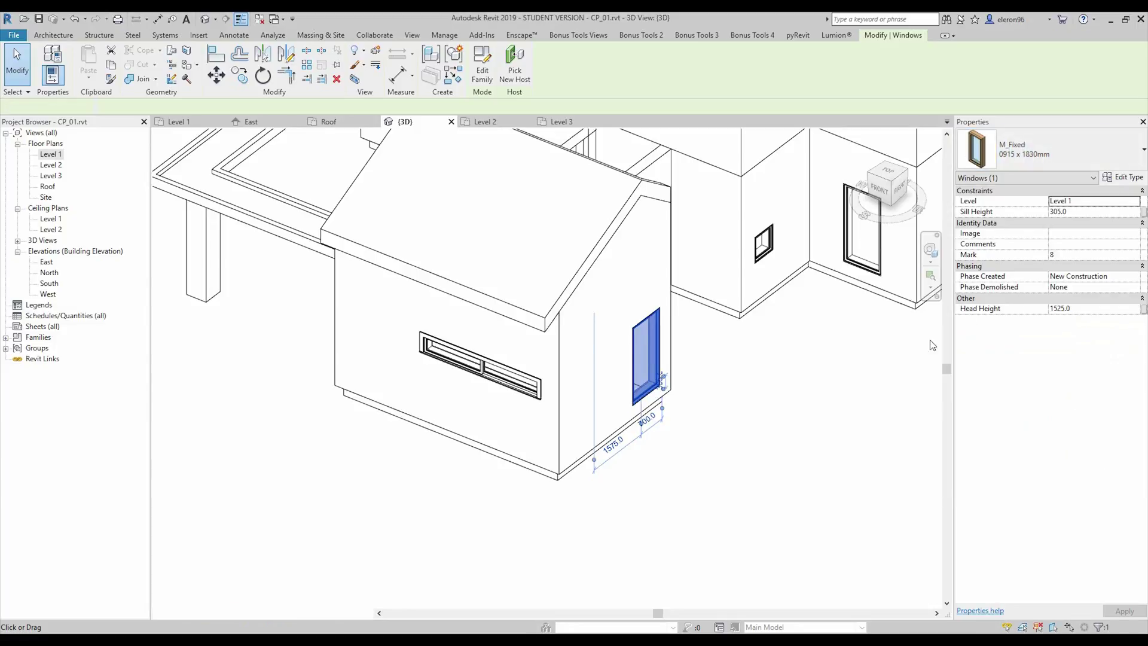
{"action": "middle_click_drag", "start_coordinate": [815, 392], "coordinate": [640, 325], "text": "shift"}
{"action": "left_click", "coordinate": [1011, 157]}
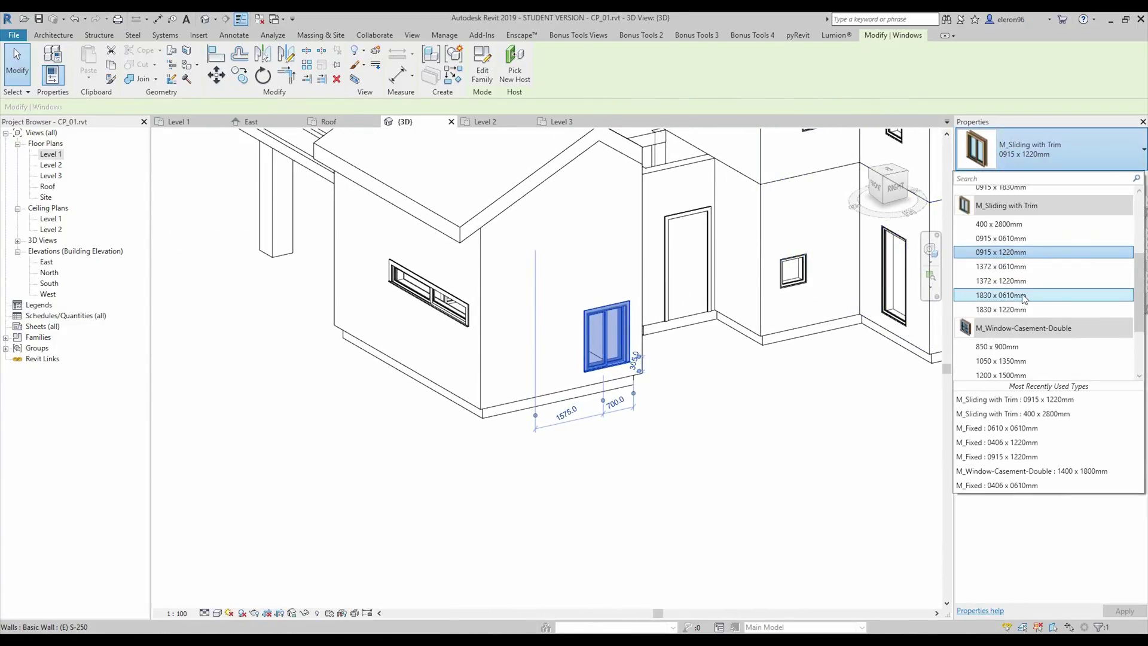
{"action": "left_click", "coordinate": [1008, 240]}
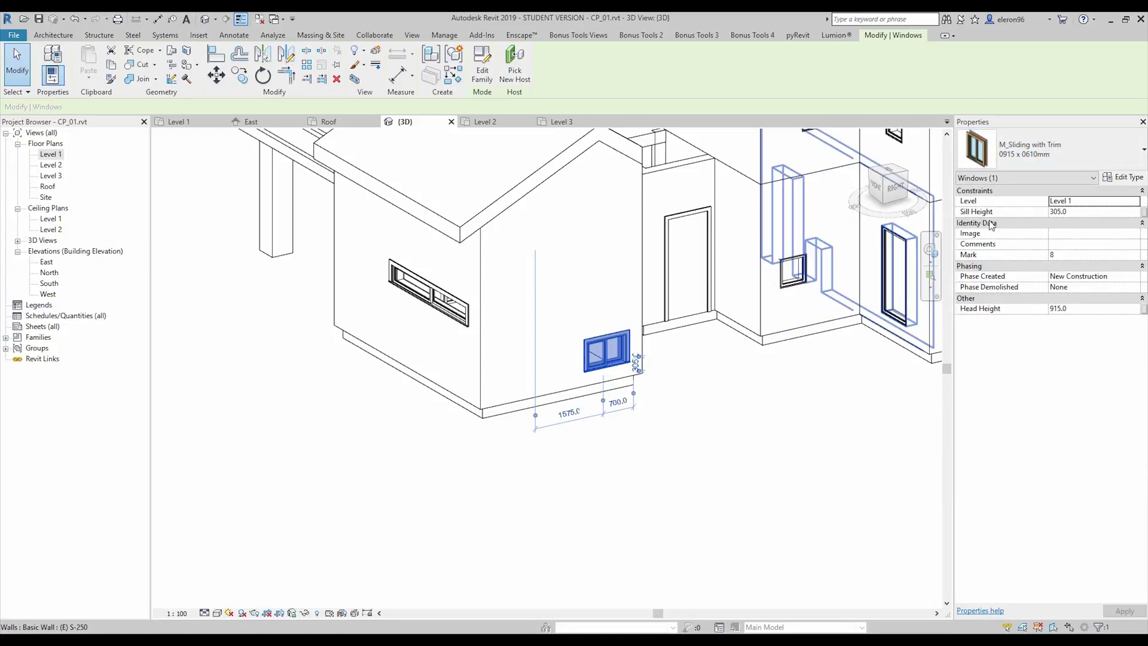
{"action": "left_click", "coordinate": [1050, 153]}
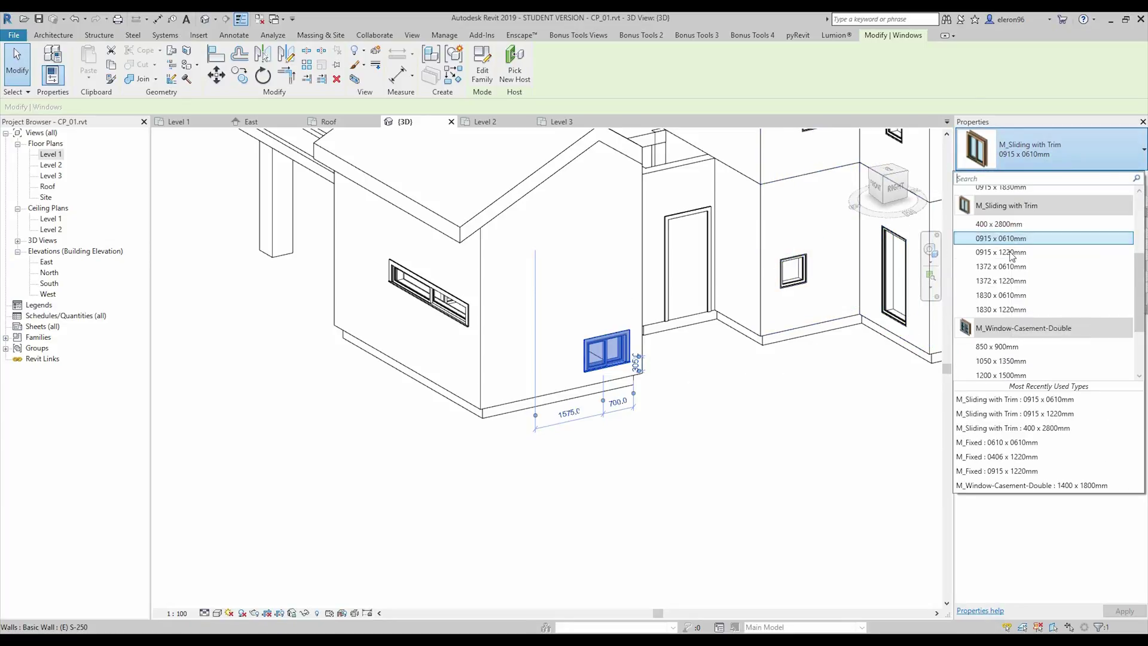
{"action": "left_click", "coordinate": [871, 327]}
{"action": "middle_click_drag", "start_coordinate": [671, 375], "coordinate": [707, 430]}
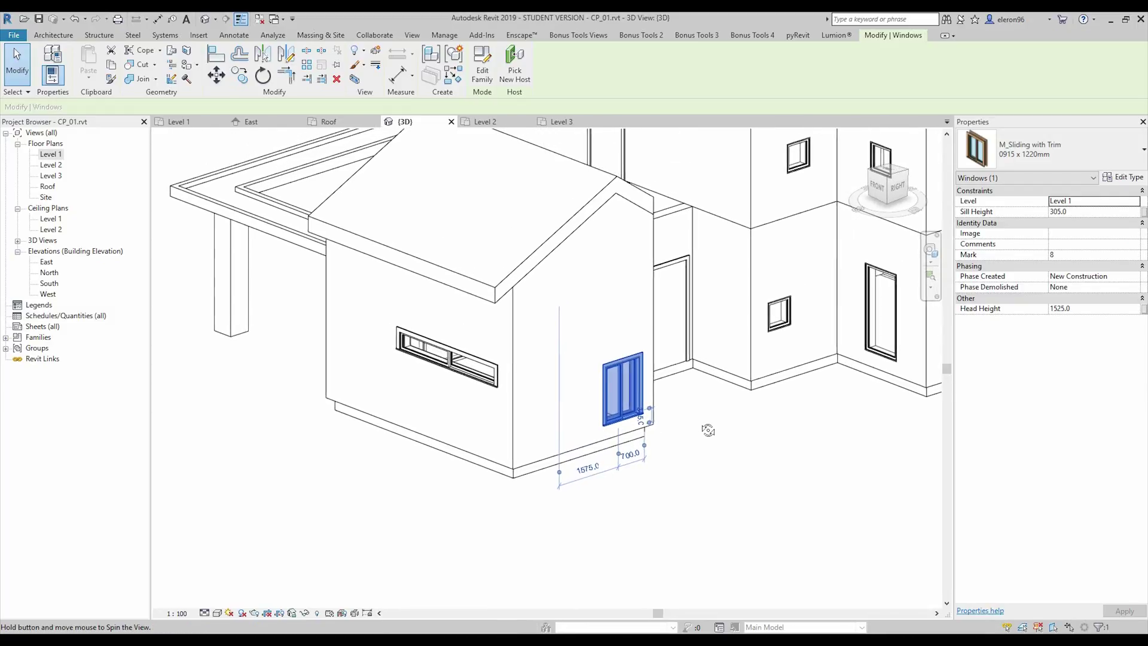
Set the side window's Sill Height to 900 and view the lowered window
{"action": "left_click", "coordinate": [1087, 213]}
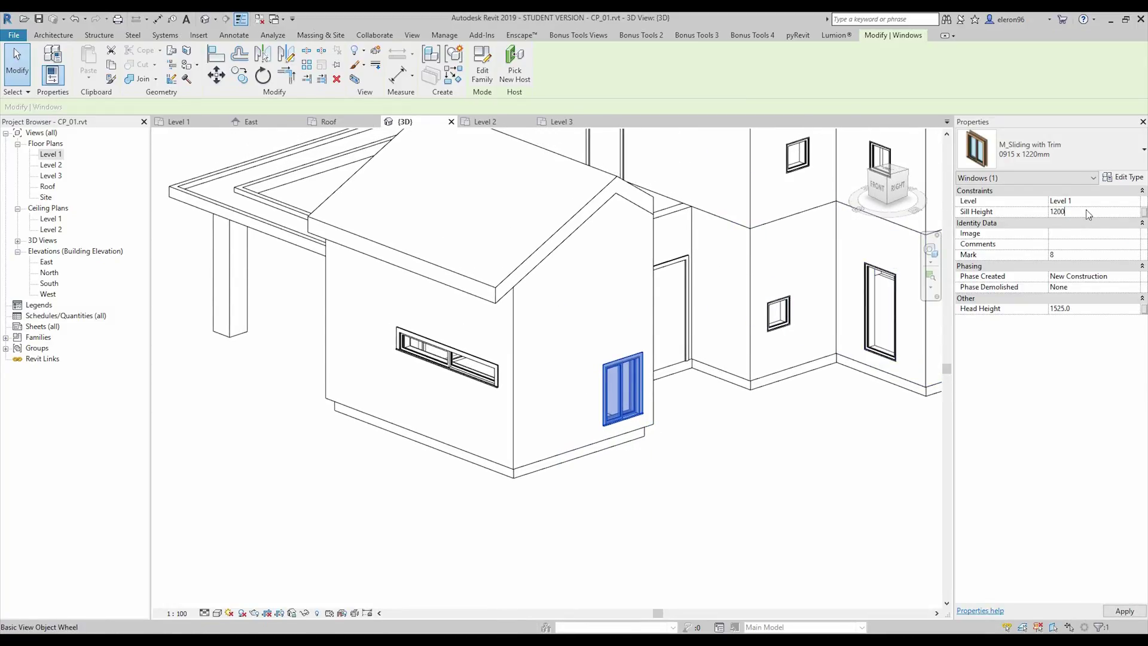
{"action": "middle_click_drag", "start_coordinate": [674, 438], "coordinate": [710, 436], "text": "shift"}
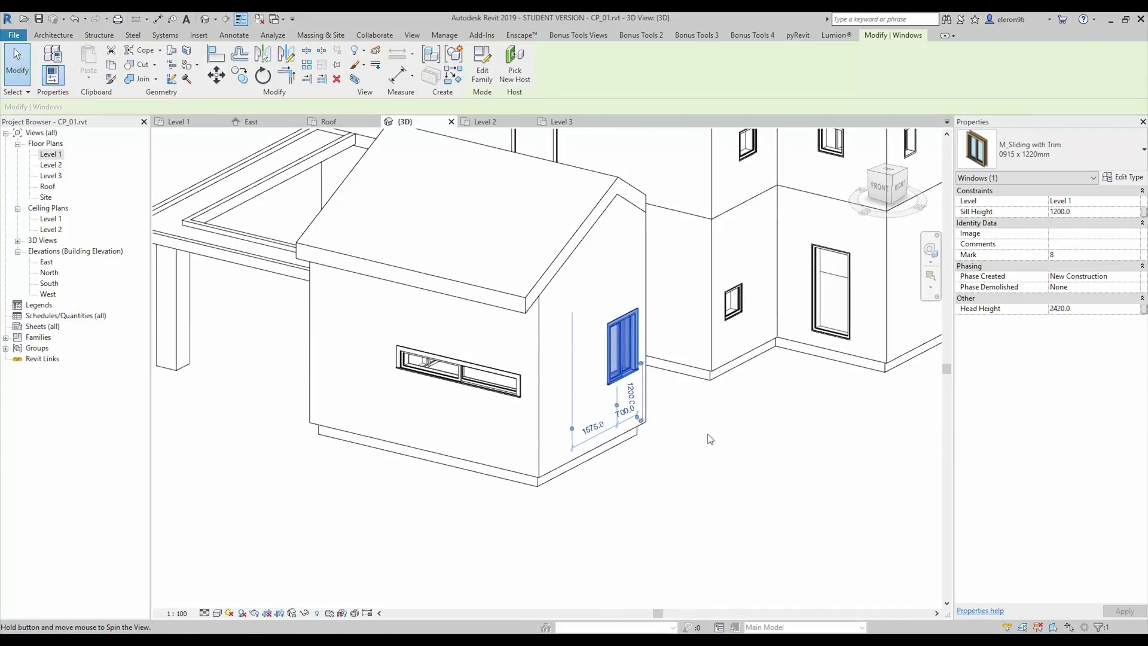
{"action": "left_click", "coordinate": [702, 433]}
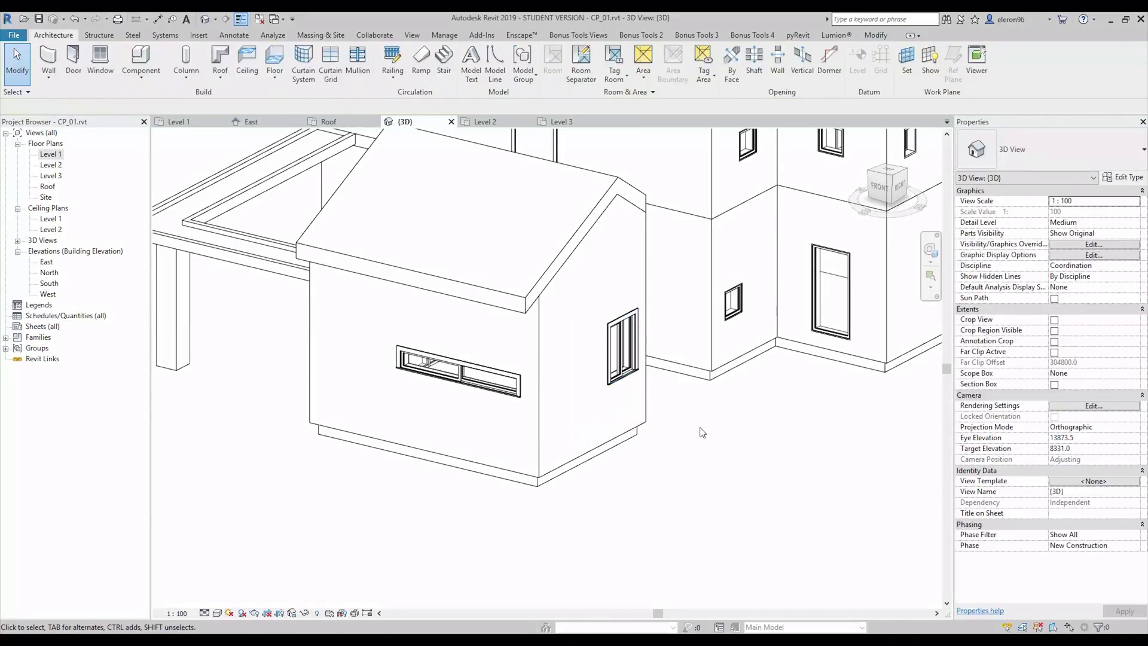
{"action": "left_click", "coordinate": [637, 372]}
{"action": "left_click", "coordinate": [1086, 213]}
{"action": "type", "text": "900"}
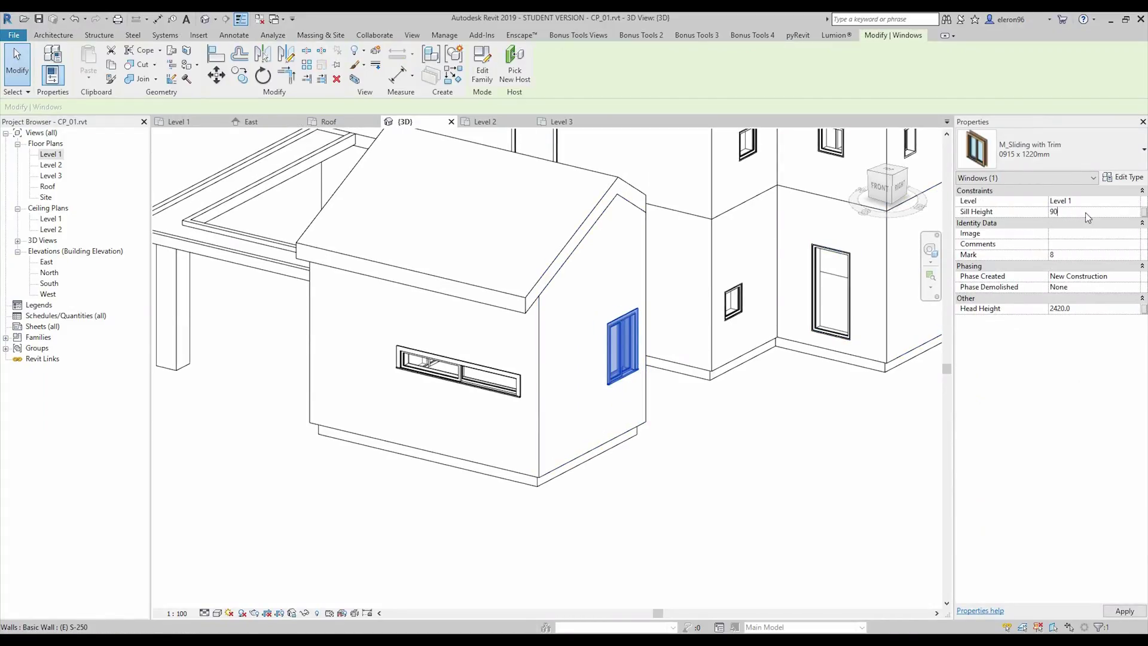
{"action": "middle_click_drag", "start_coordinate": [751, 446], "coordinate": [710, 441], "text": "shift"}
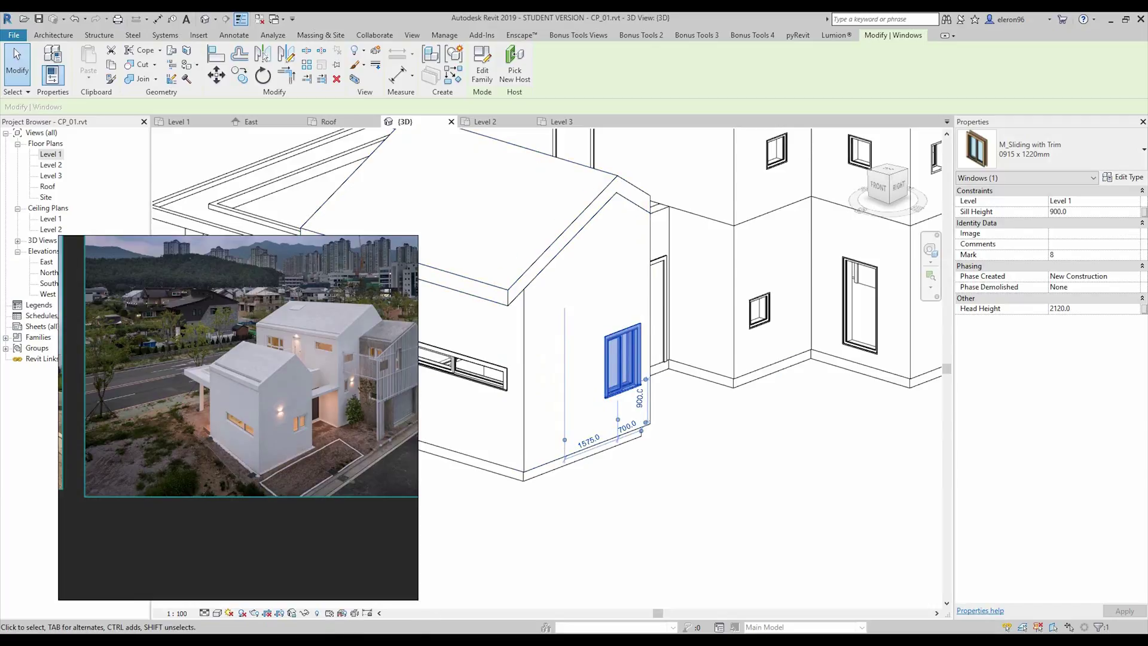
Align the side window's top edge to the strip window's top edge with AL
{"action": "left_click", "coordinate": [493, 503]}
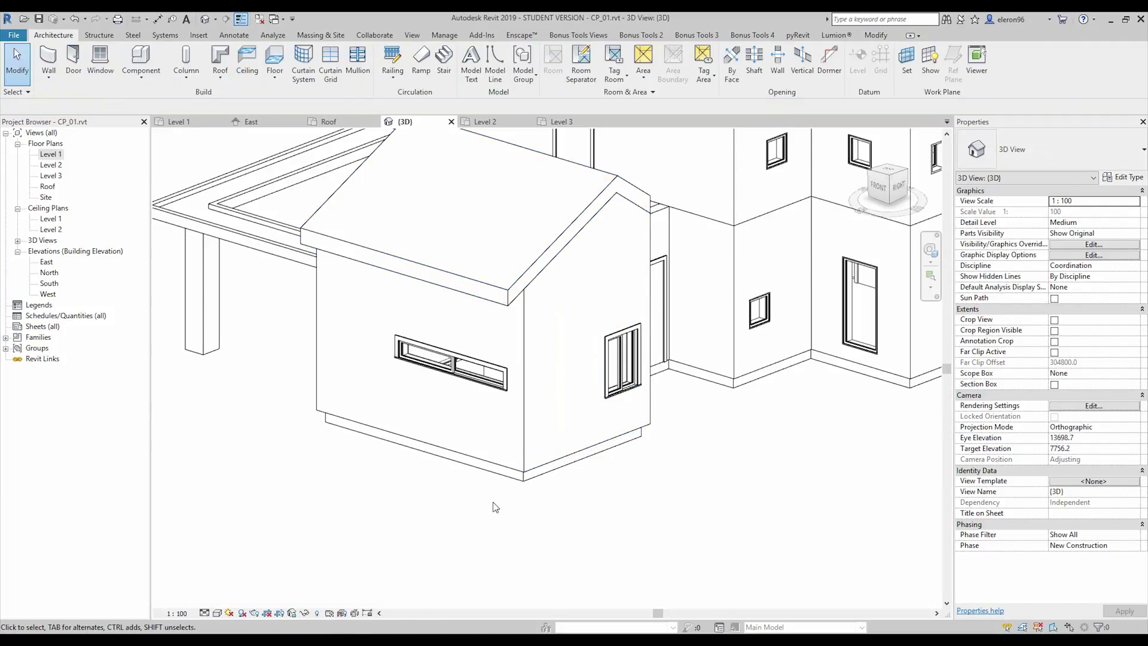
{"action": "scroll", "coordinate": [567, 414], "scroll_direction": "up", "scroll_amount": 1}
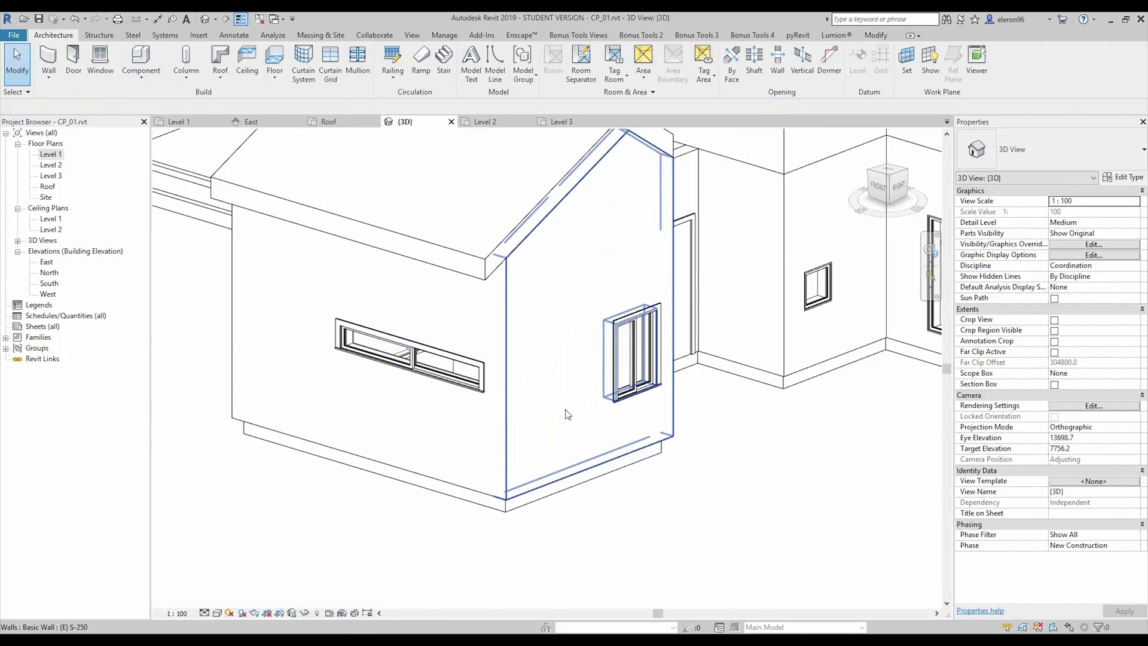
{"action": "key", "text": "a"}
{"action": "key", "text": "l"}
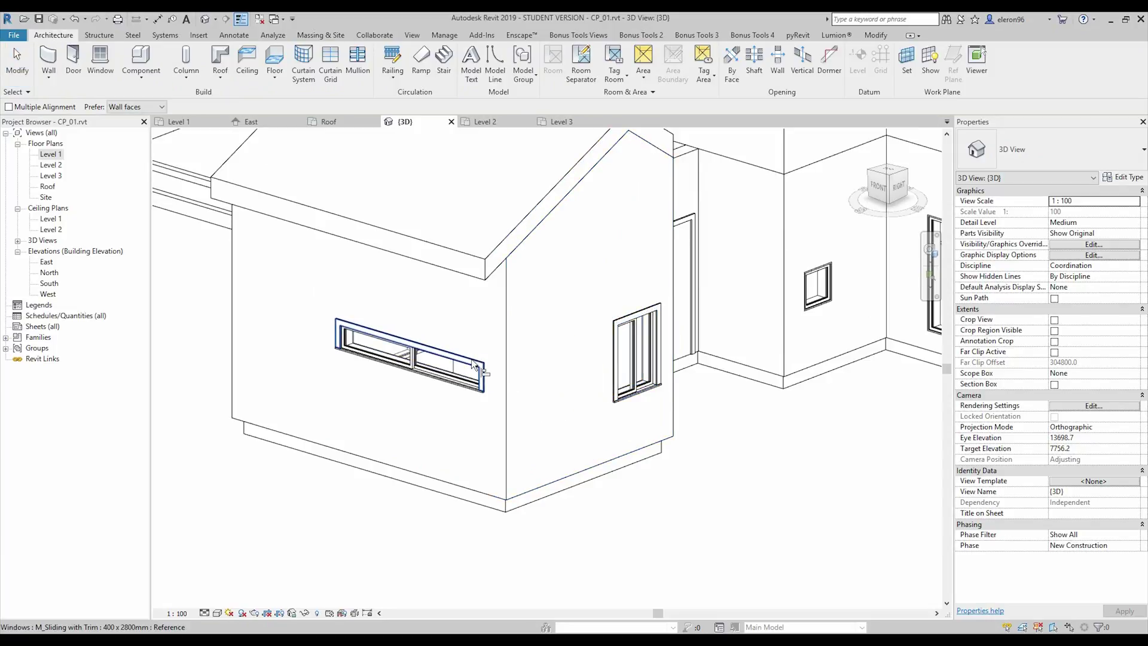
{"action": "left_click", "coordinate": [477, 363]}
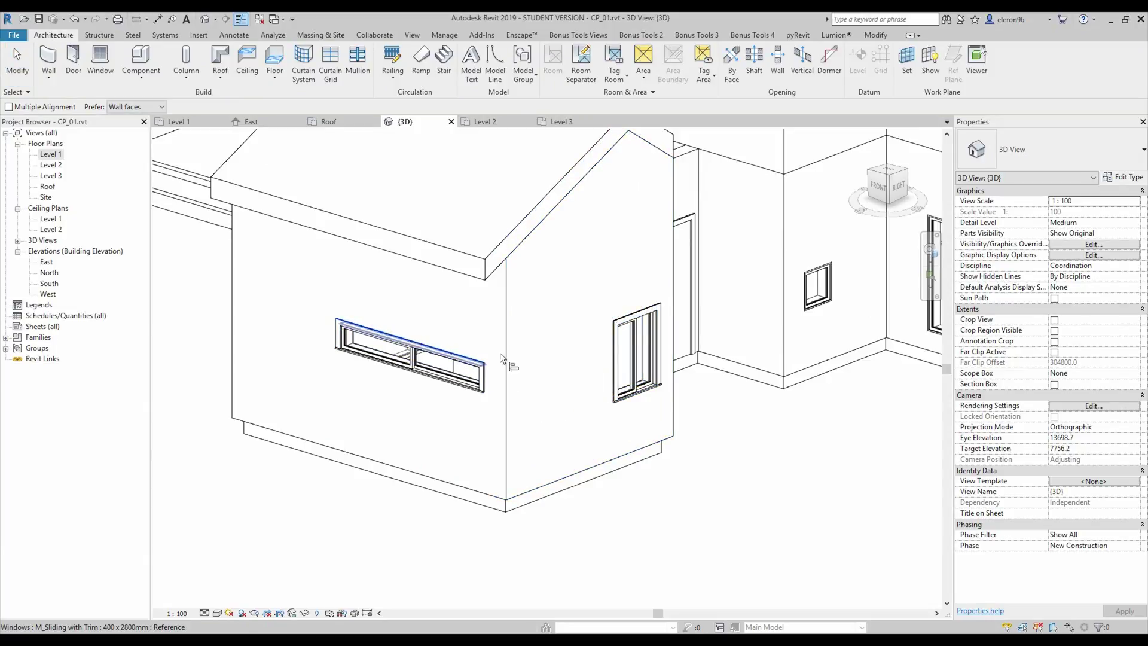
{"action": "left_click", "coordinate": [615, 323]}
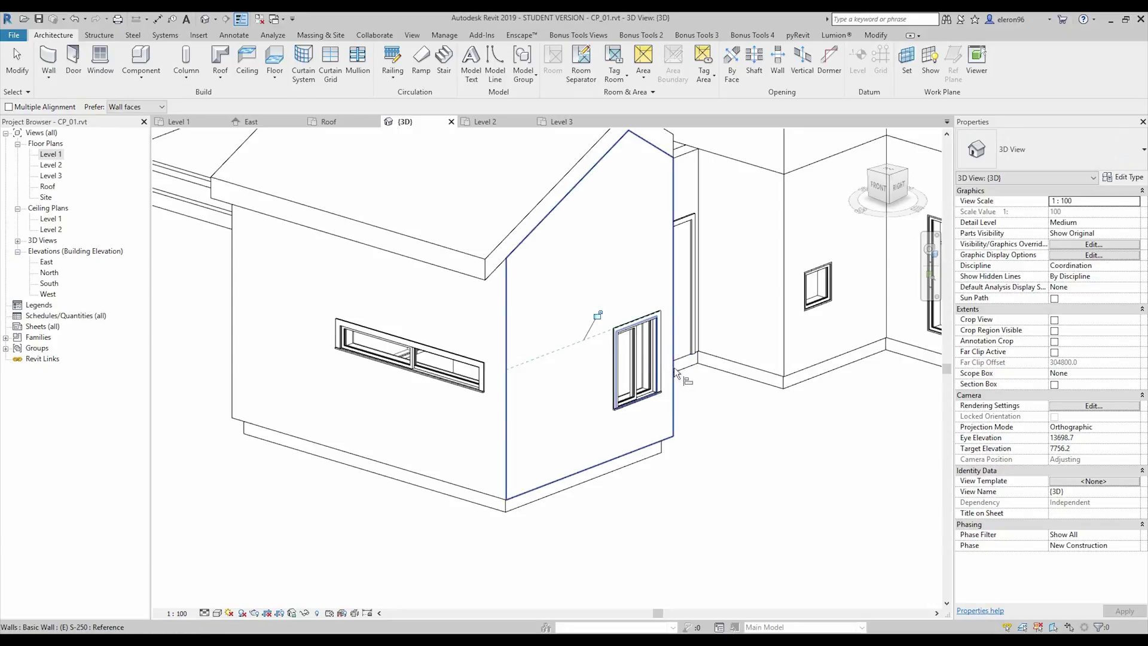
{"action": "key", "text": "Escape"}
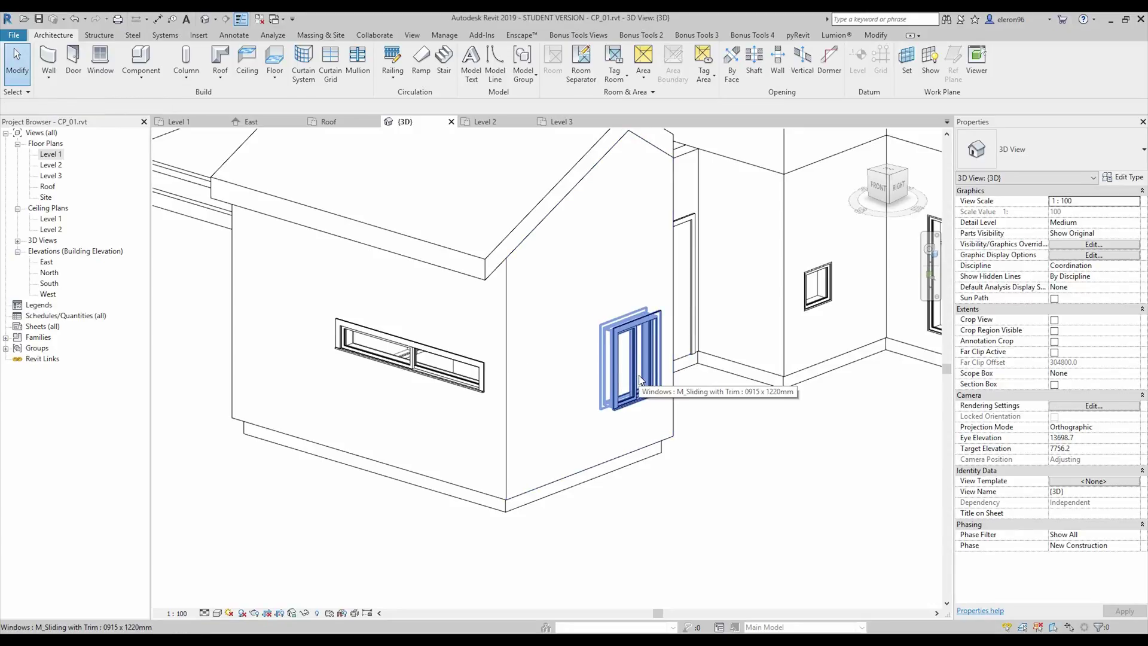
Check the side window's heights and orbit around the house
{"action": "left_click", "coordinate": [639, 379]}
{"action": "left_click", "coordinate": [766, 497]}
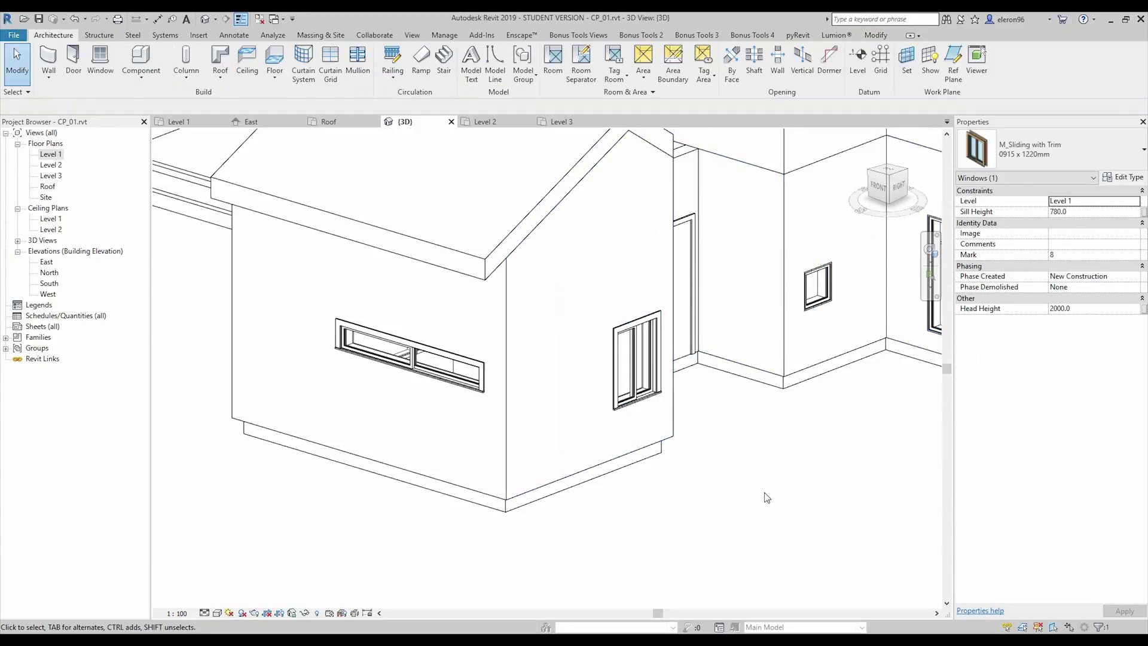
{"action": "scroll", "coordinate": [759, 487], "scroll_direction": "down", "scroll_amount": 2}
{"action": "middle_click_drag", "start_coordinate": [753, 477], "coordinate": [669, 500], "text": "shift"}
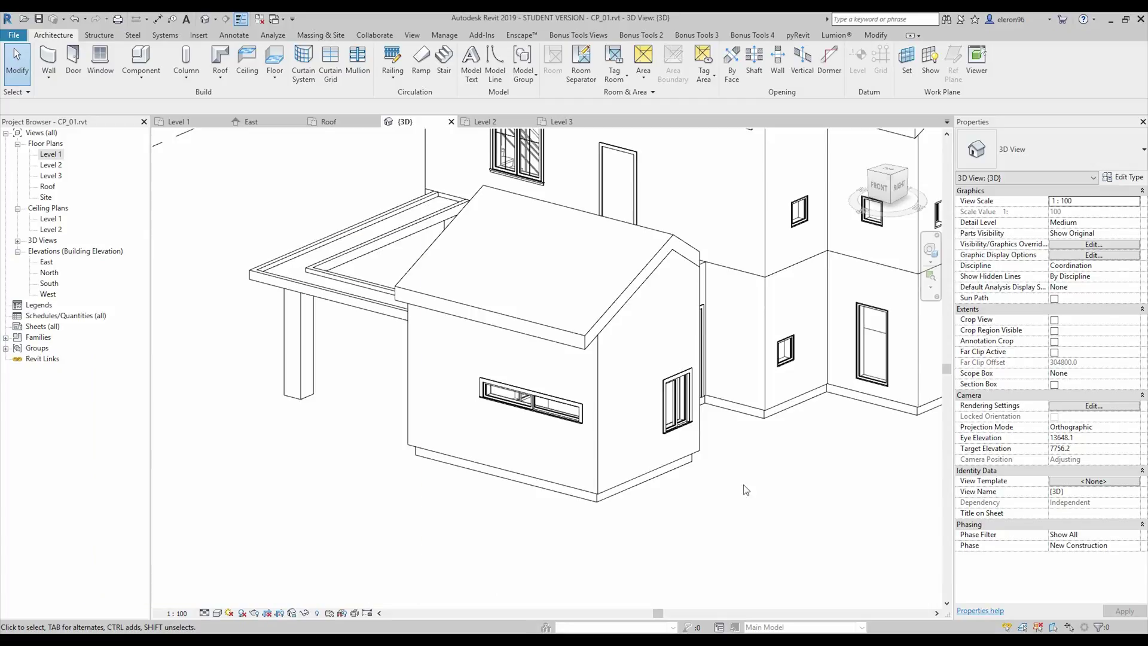
{"action": "scroll", "coordinate": [628, 485], "scroll_direction": "up", "scroll_amount": 5}
{"action": "scroll", "coordinate": [568, 377], "scroll_direction": "up", "scroll_amount": 1}
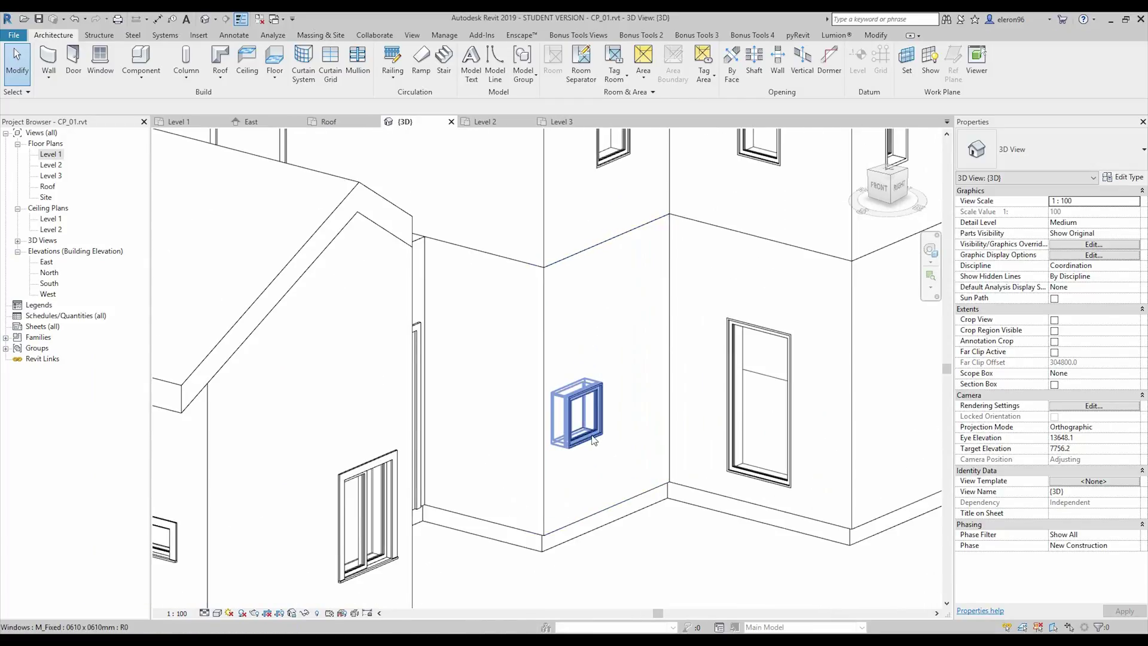
Duplicate the small square window's type as M_Fixed 0400 x 0610mm with Width 400
{"action": "left_click", "coordinate": [594, 440]}
{"action": "left_click", "coordinate": [1034, 156]}
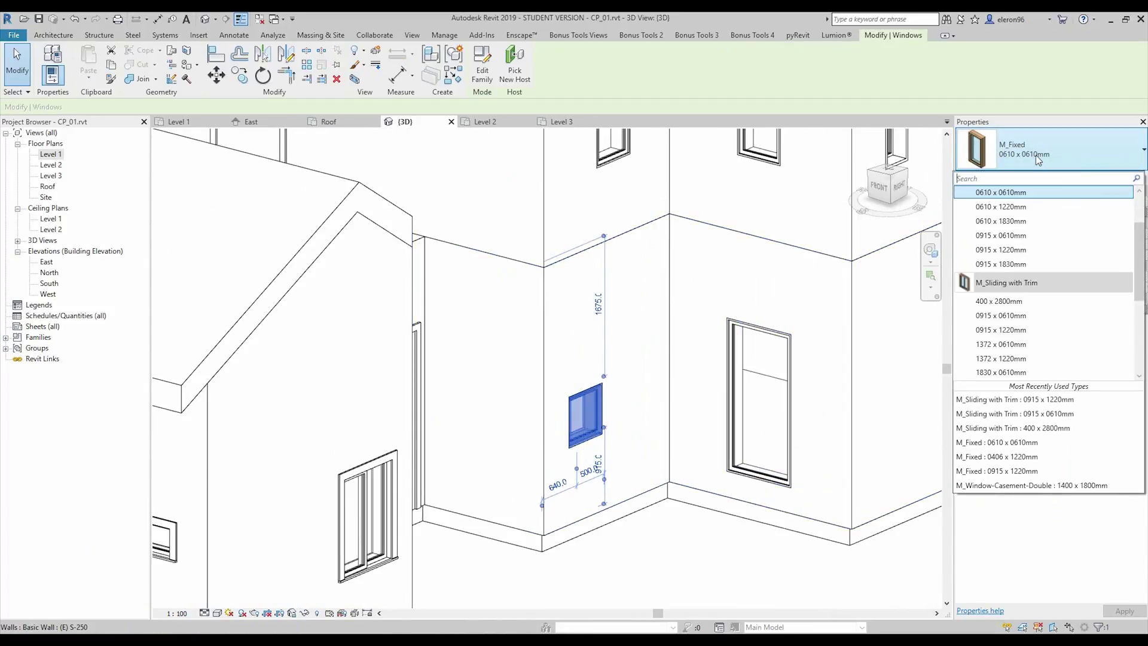
{"action": "left_click", "coordinate": [1042, 150]}
{"action": "left_click", "coordinate": [1115, 177]}
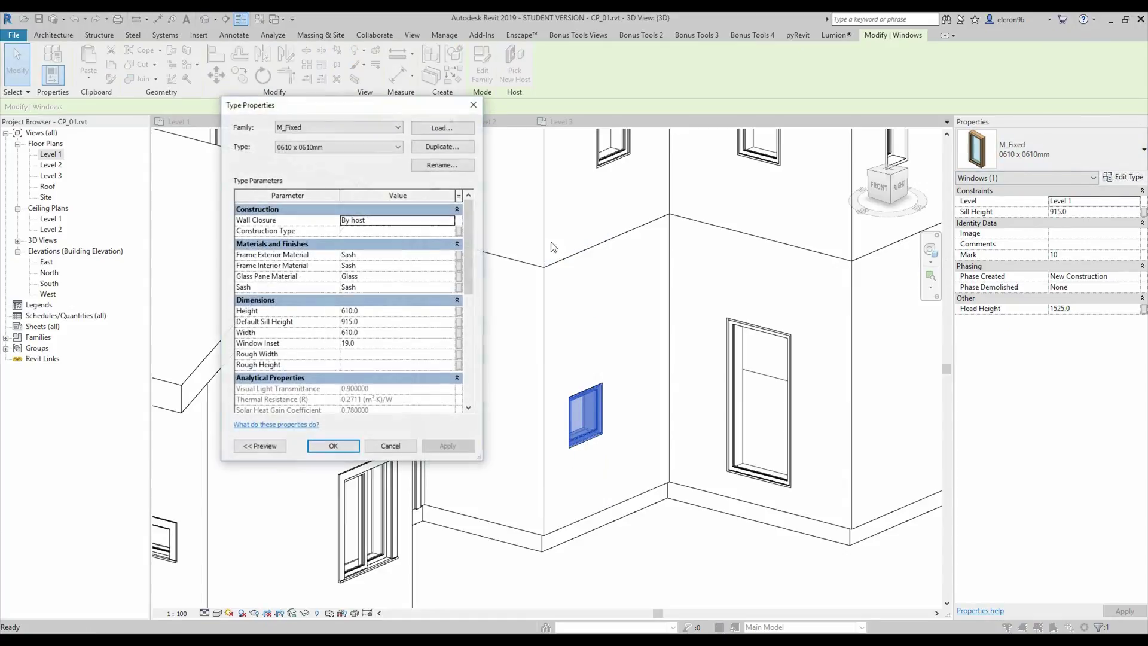
{"action": "left_click", "coordinate": [441, 147]}
{"action": "left_click", "coordinate": [315, 274]}
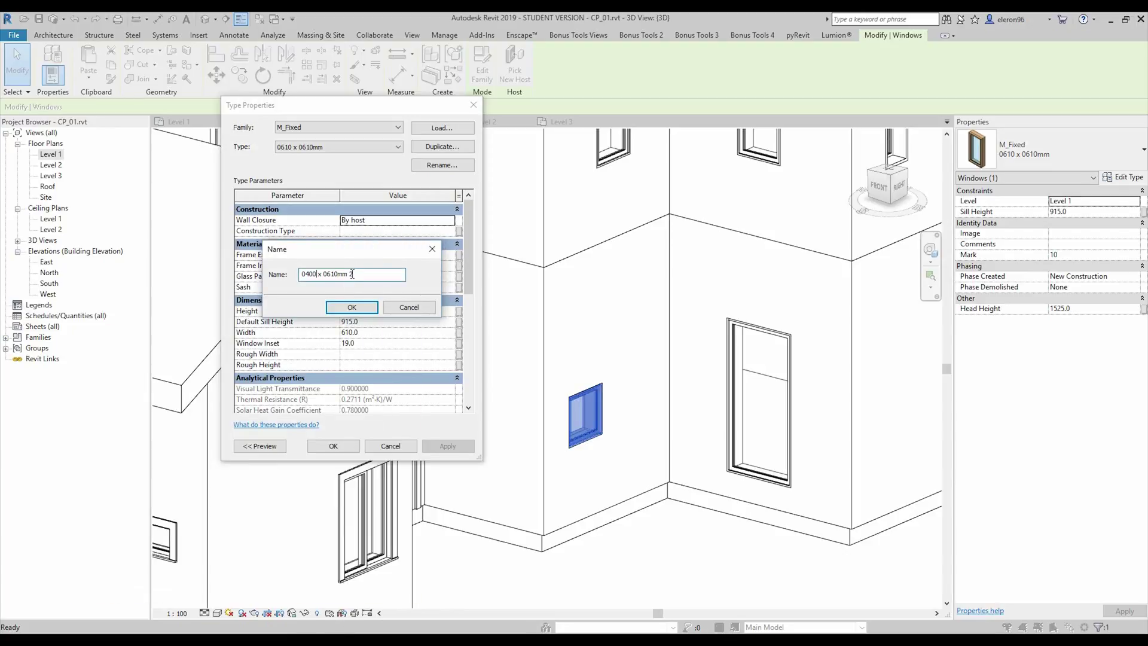
{"action": "left_click", "coordinate": [353, 307]}
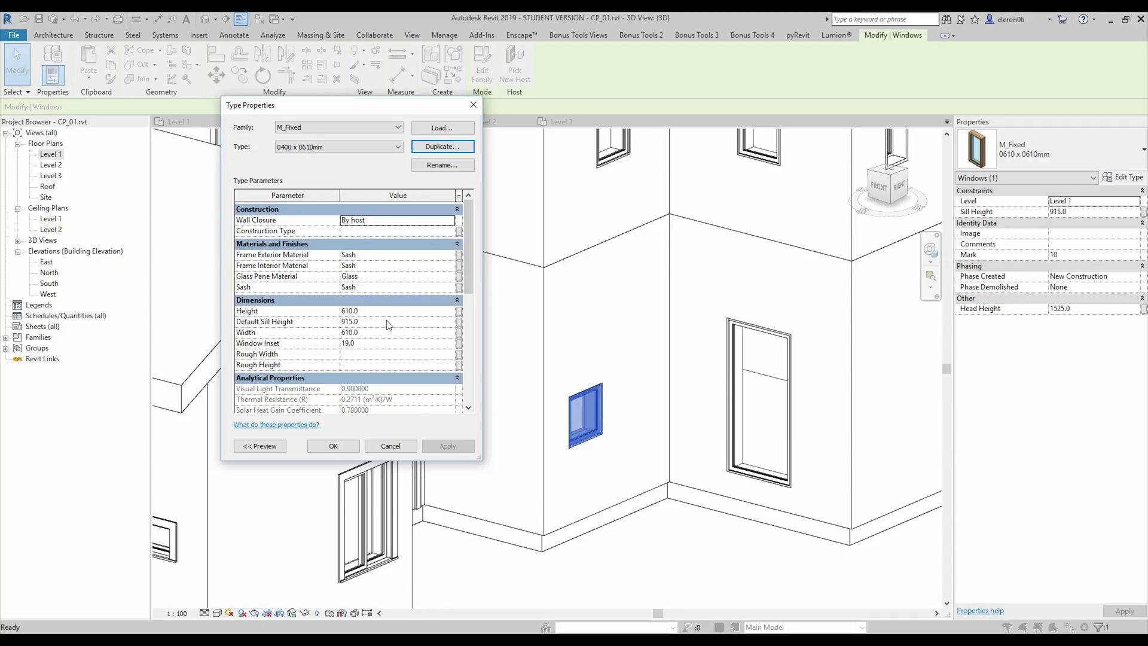
{"action": "left_click", "coordinate": [376, 332]}
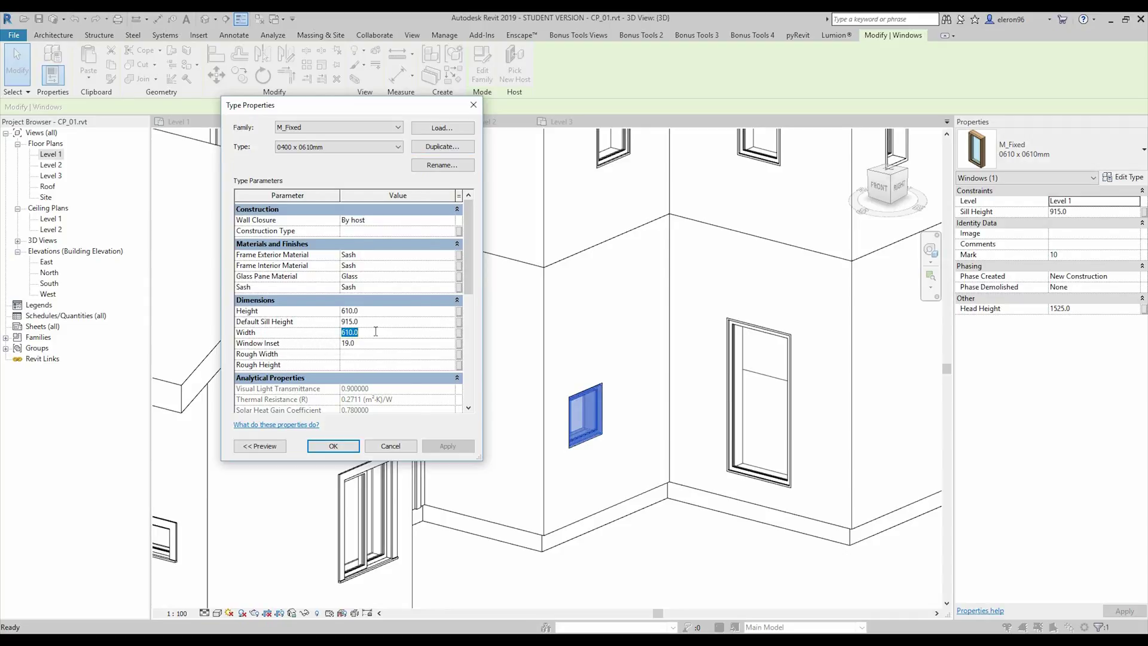
{"action": "left_click", "coordinate": [333, 446]}
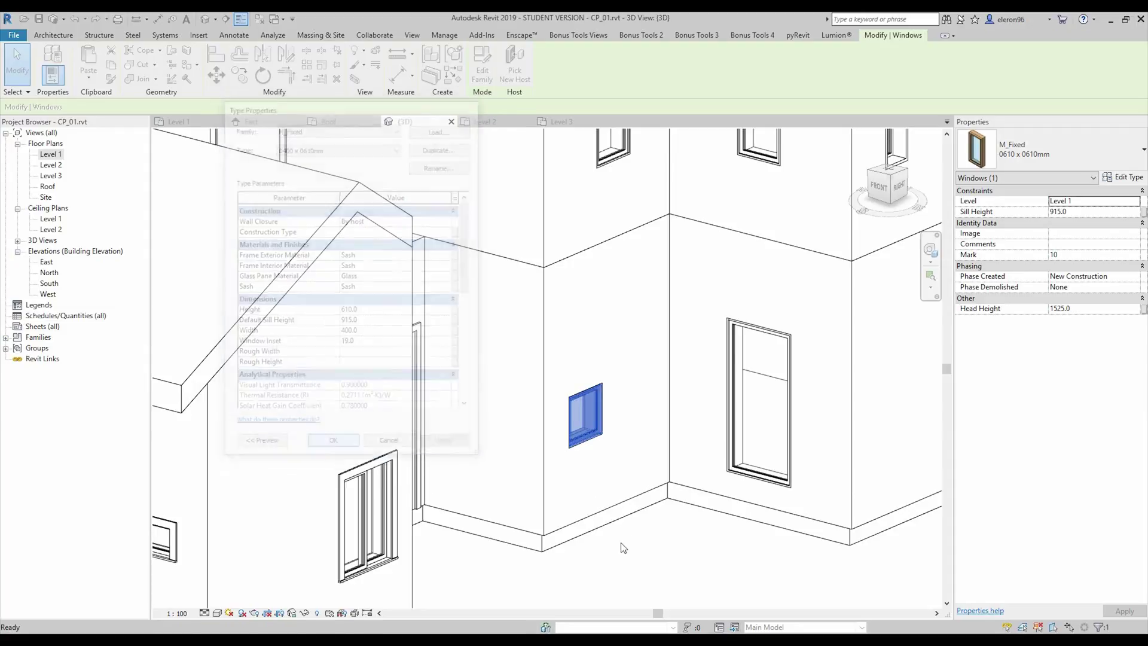
{"action": "left_click", "coordinate": [634, 547]}
{"action": "scroll", "coordinate": [650, 546], "scroll_direction": "down", "scroll_amount": 2}
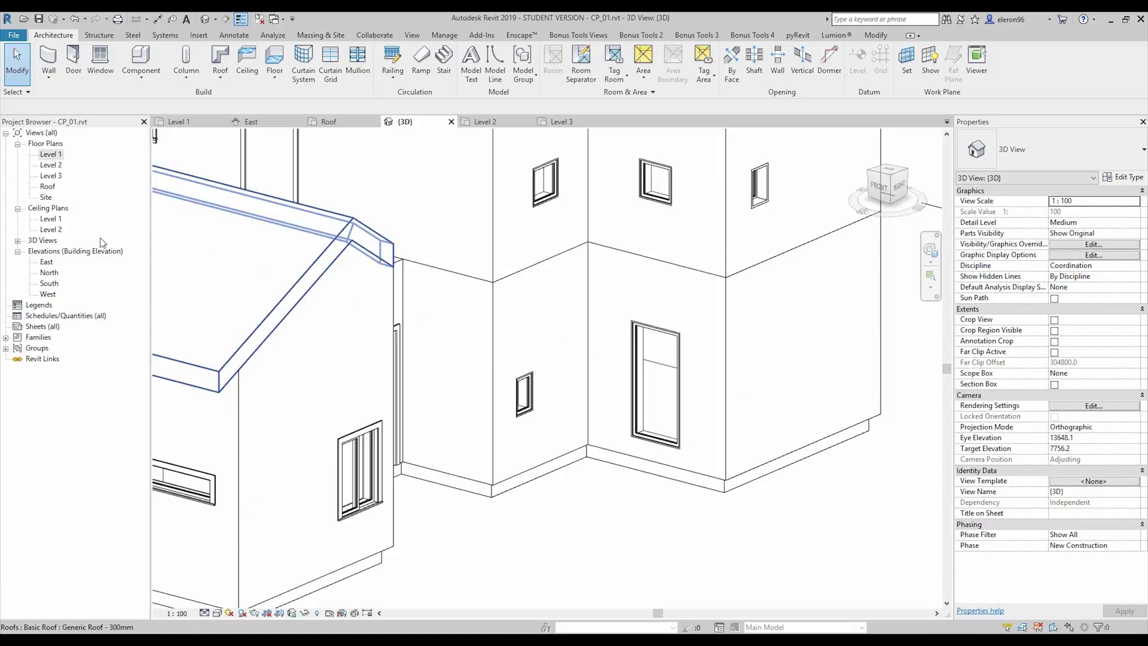
Check the narrow window's sill height and orbit to face the right side
{"action": "left_click", "coordinate": [524, 394]}
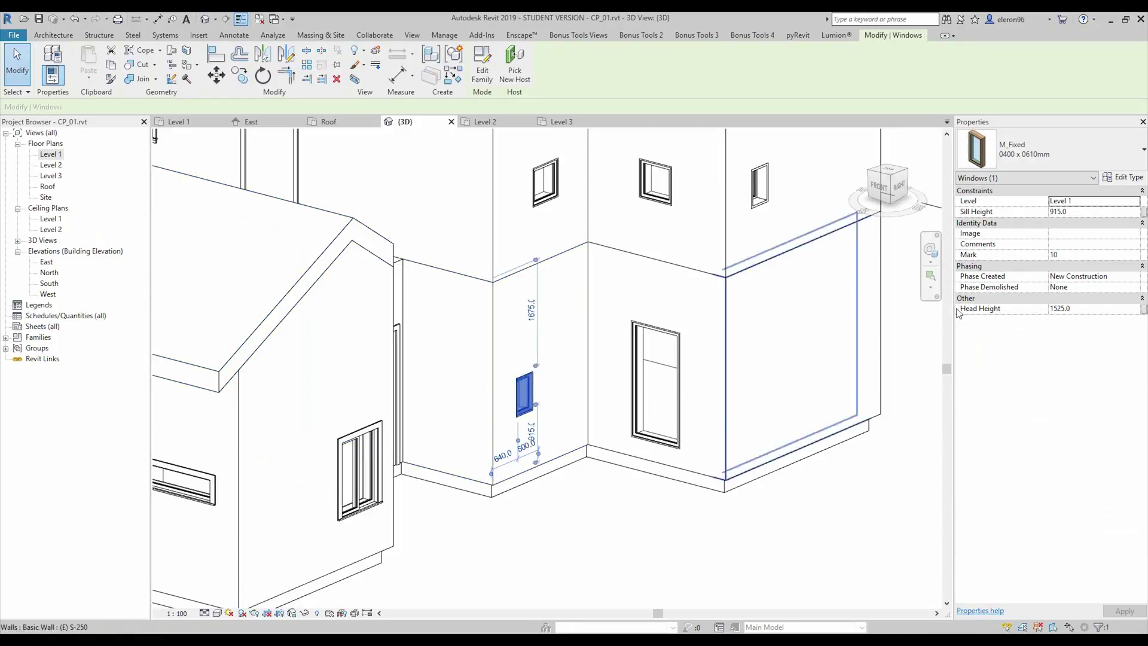
{"action": "left_click", "coordinate": [1070, 212]}
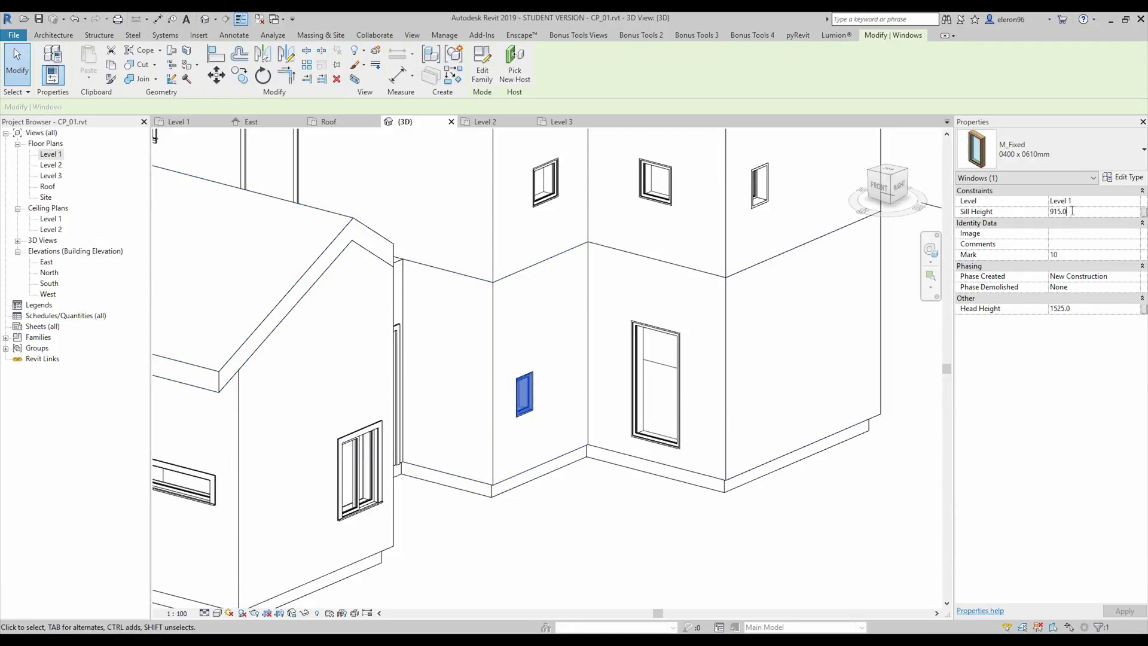
{"action": "left_click", "coordinate": [634, 500]}
{"action": "middle_click_drag", "start_coordinate": [569, 464], "coordinate": [517, 411], "text": "shift"}
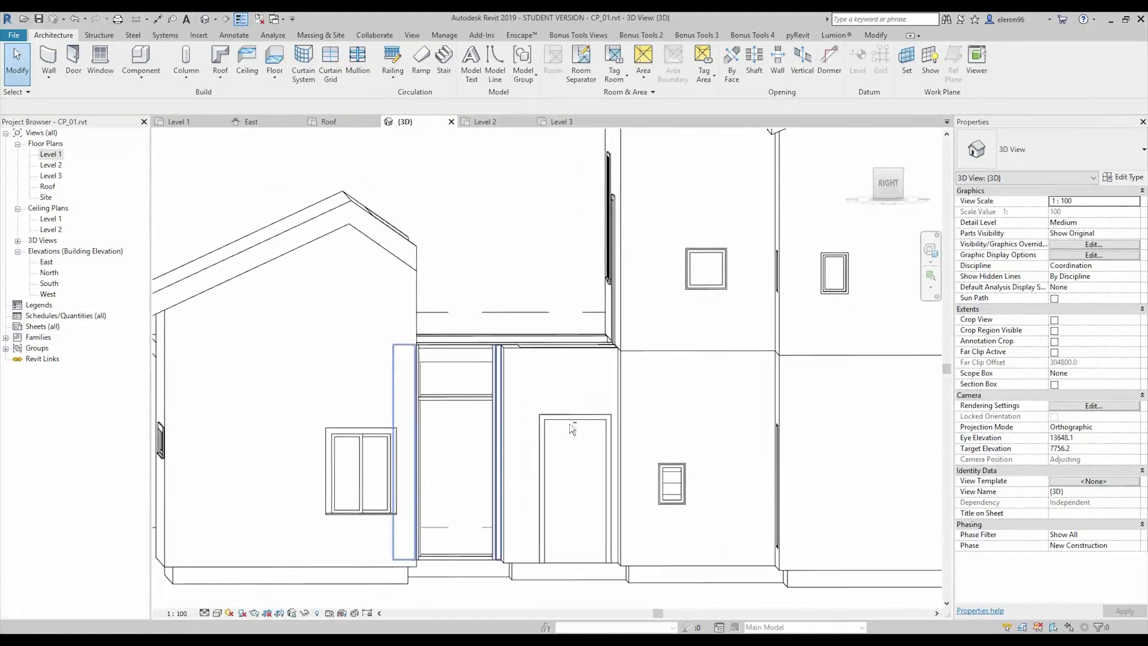
{"action": "left_click", "coordinate": [672, 483]}
{"action": "key", "text": "Escape"}
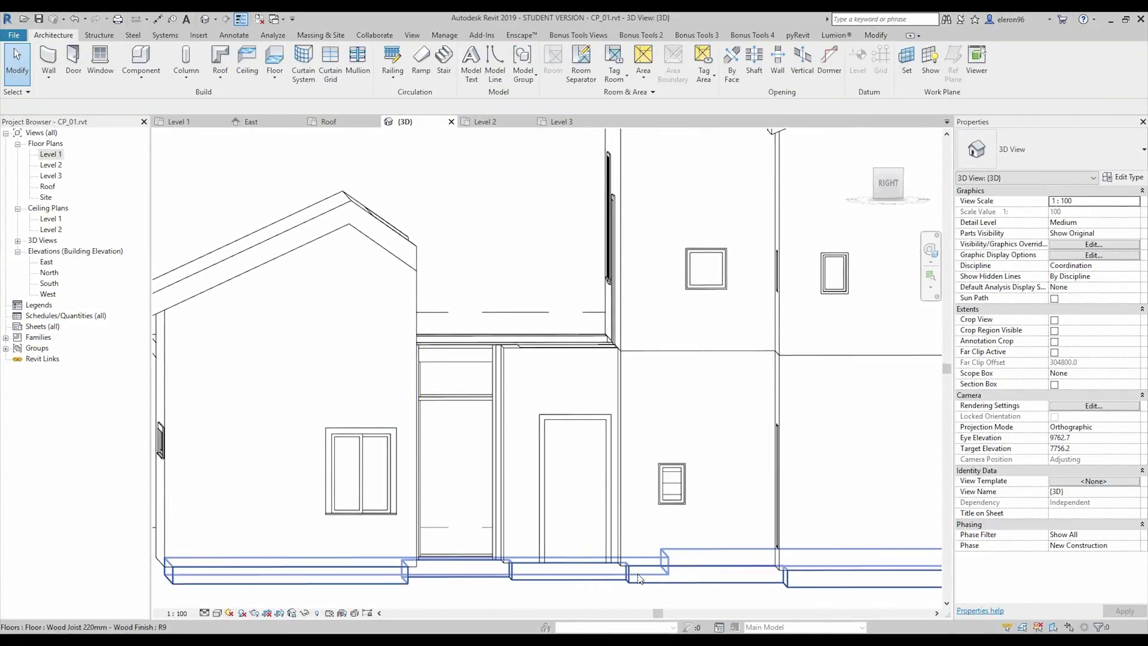
Align the small window's top edge to the adjacent opening's head line
{"action": "key", "text": "a"}
{"action": "key", "text": "l"}
{"action": "key", "text": "Tab"}
{"action": "key", "text": "Tab"}
{"action": "key", "text": "Tab"}
{"action": "key", "text": "Tab"}
{"action": "left_click", "coordinate": [369, 426]}
{"action": "left_click", "coordinate": [670, 463]}
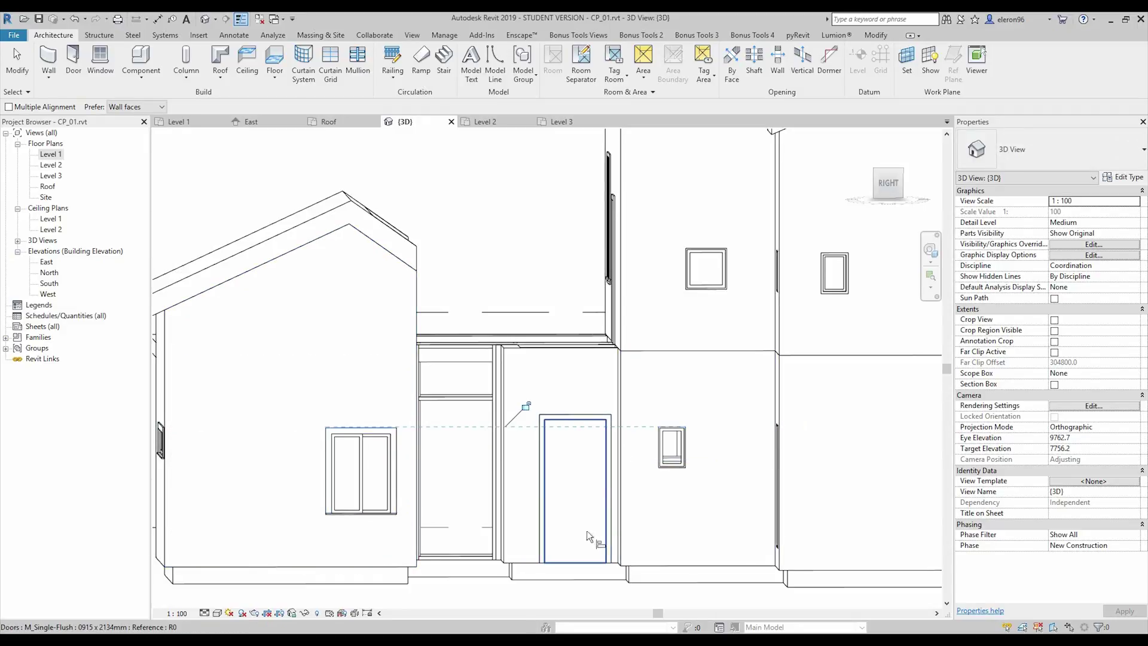
{"action": "key", "text": "Escape"}
{"action": "key", "text": "Escape"}
{"action": "left_click", "coordinate": [678, 442]}
Orbit around the wall, then open the Level 1 floor plan
{"action": "middle_click_drag", "start_coordinate": [600, 490], "coordinate": [735, 518], "text": "shift"}
{"action": "middle_click_drag", "start_coordinate": [700, 470], "coordinate": [625, 411]}
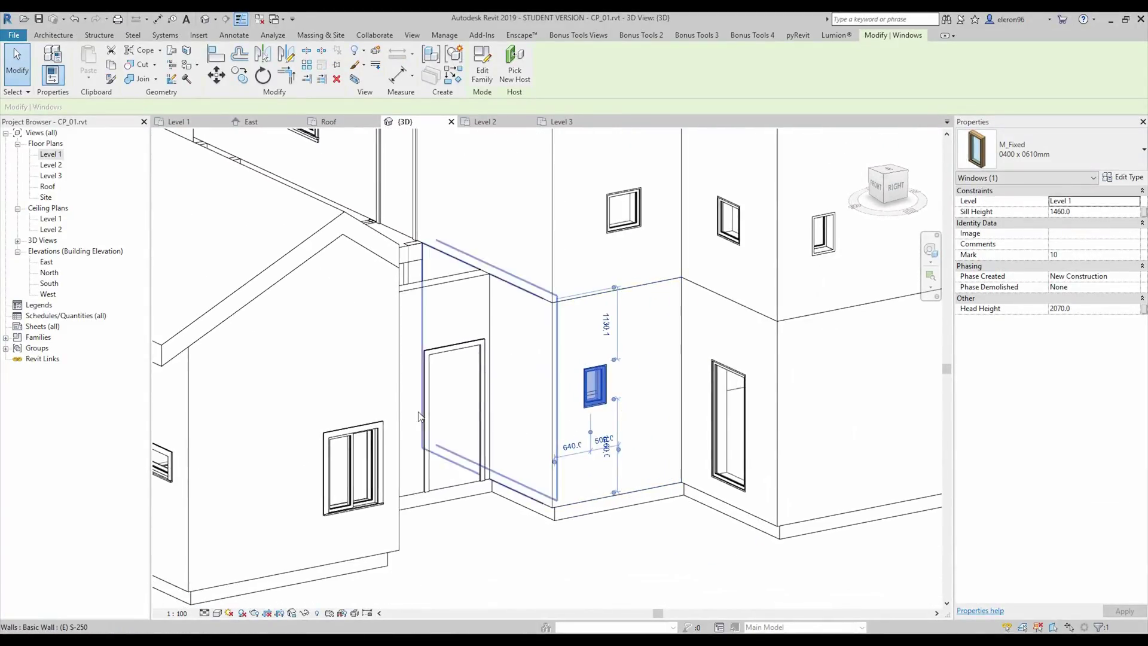
{"action": "double_click", "coordinate": [52, 155]}
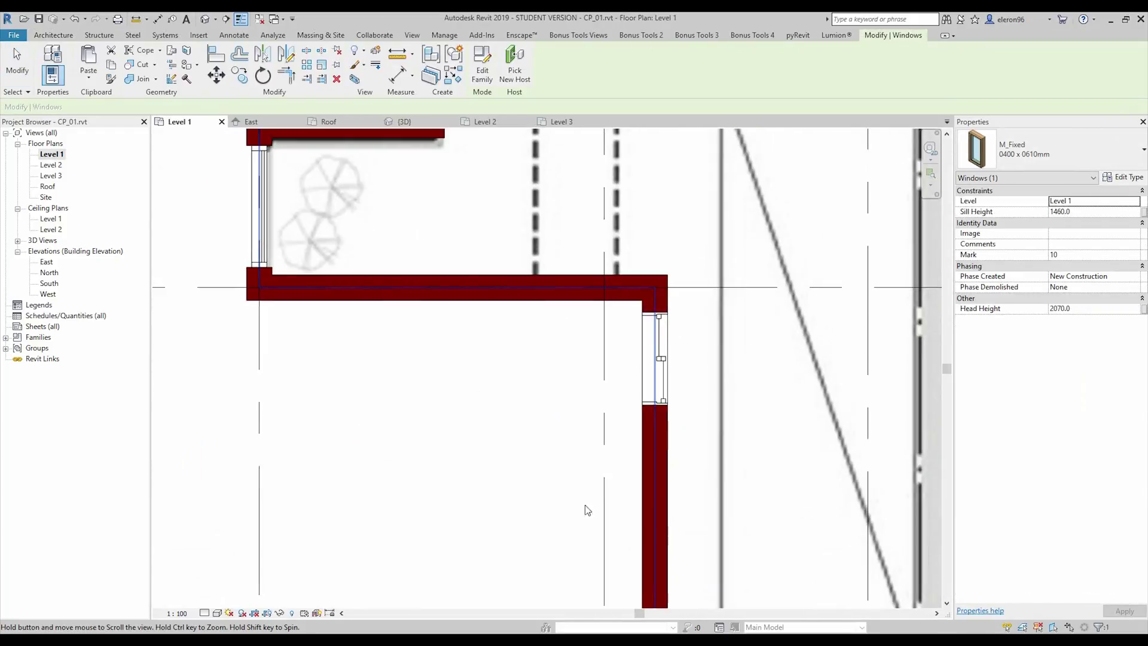
Slide the small window along its wall and set its sill height to 1200
{"action": "scroll", "coordinate": [588, 509], "scroll_direction": "down", "scroll_amount": 5}
{"action": "scroll", "coordinate": [609, 317], "scroll_direction": "up", "scroll_amount": 5}
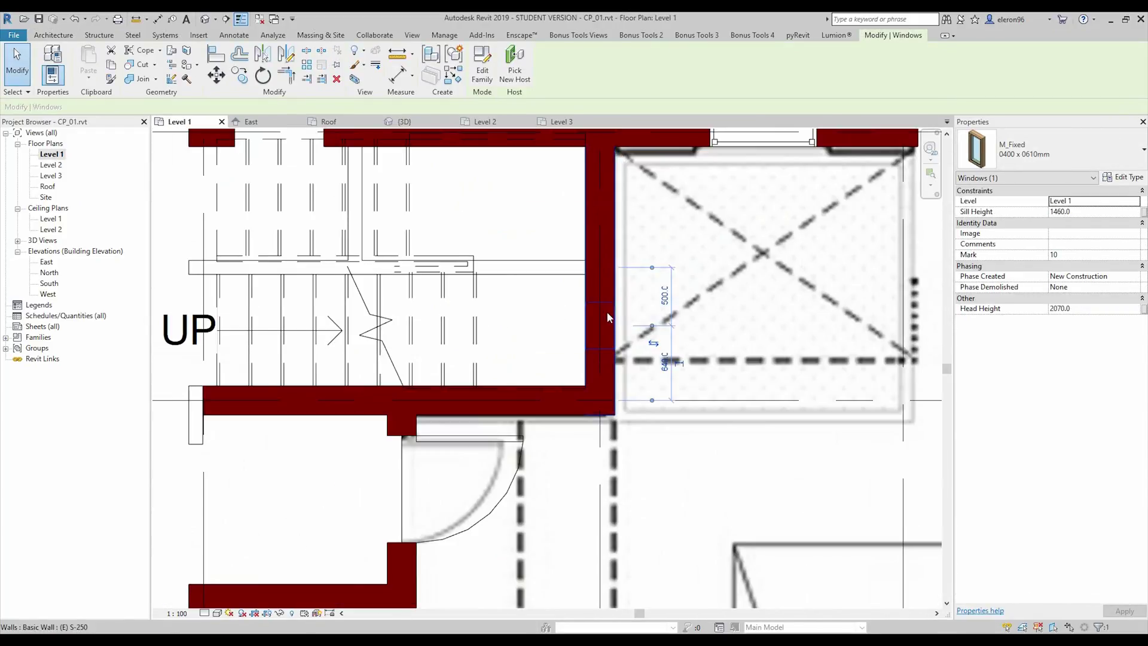
{"action": "scroll", "coordinate": [608, 316], "scroll_direction": "up", "scroll_amount": 3}
{"action": "left_click_drag", "start_coordinate": [607, 371], "coordinate": [618, 287]}
{"action": "left_click", "coordinate": [1091, 213]}
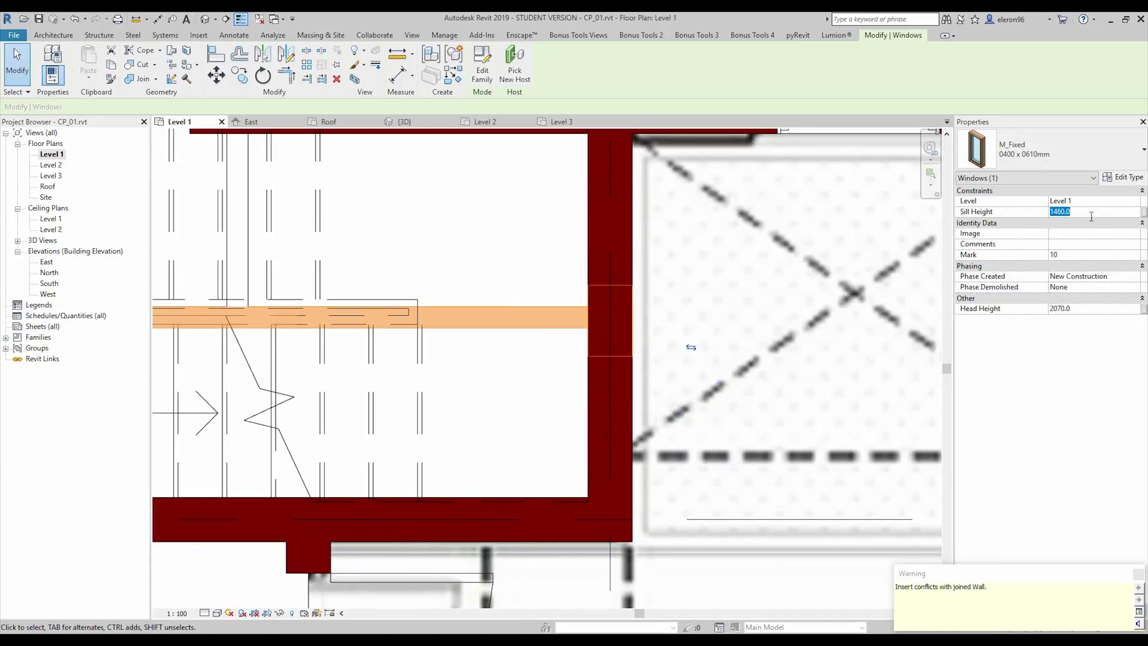
{"action": "type", "text": "1200"}
{"action": "key", "text": "Return"}
Centre the small window in its wall with 570 on each side
{"action": "left_click_drag", "start_coordinate": [611, 370], "coordinate": [618, 441]}
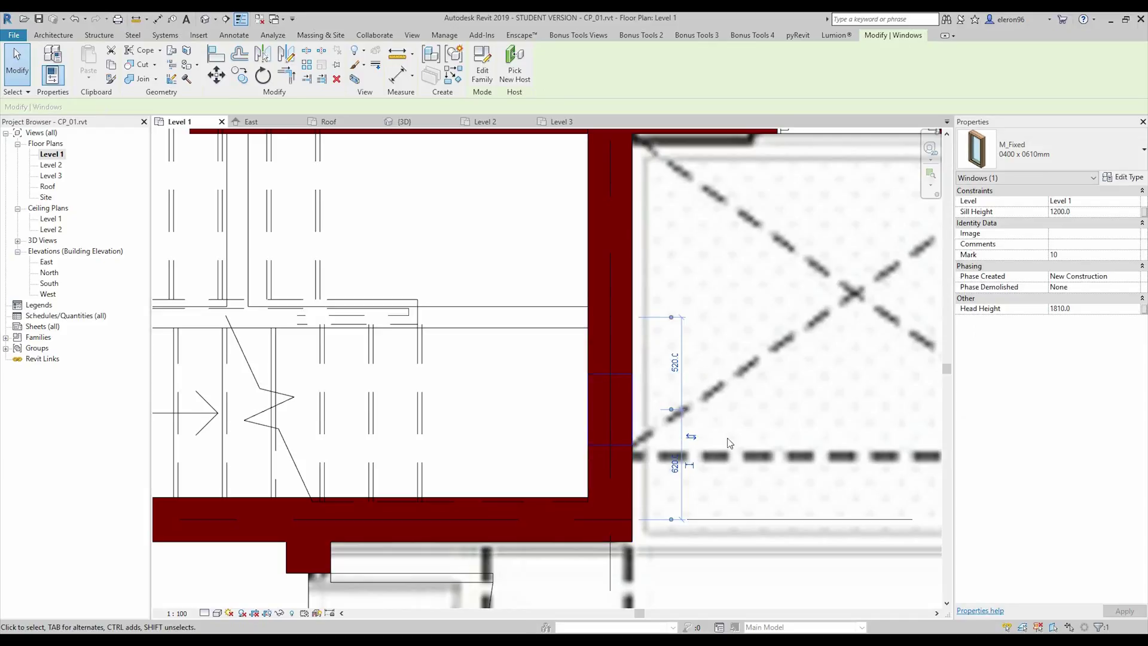
{"action": "left_click", "coordinate": [676, 469]}
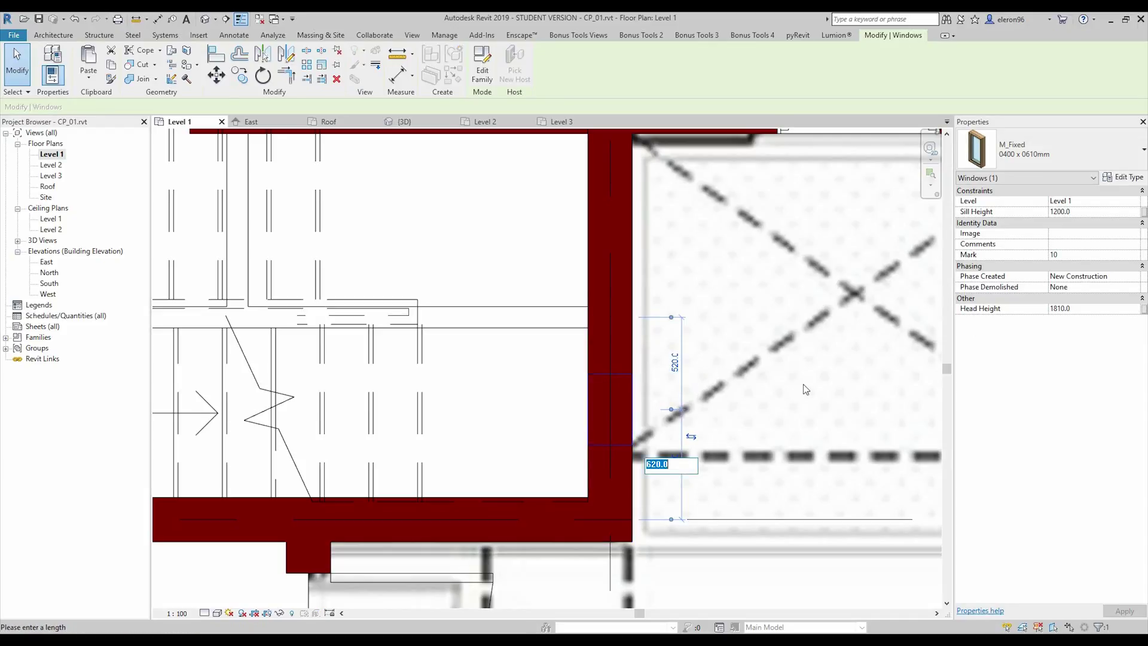
{"action": "type", "text": "570"}
{"action": "key", "text": "Return"}
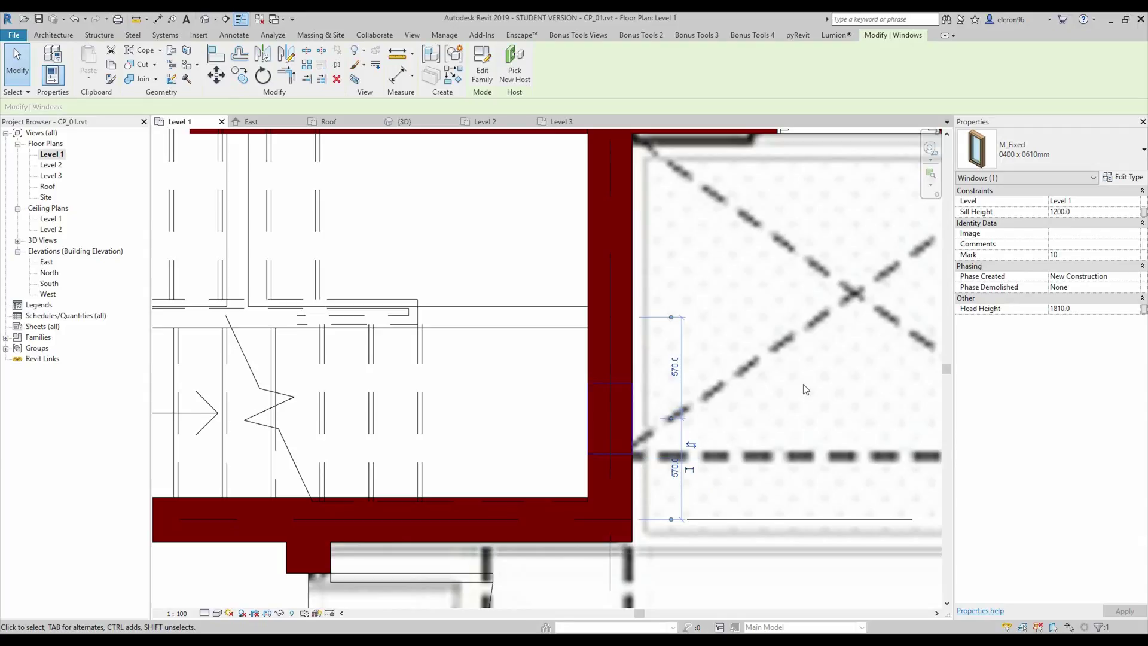
Set the window's sill height to 900, then switch to the East elevation
{"action": "left_click", "coordinate": [647, 422]}
{"action": "left_click", "coordinate": [623, 381]}
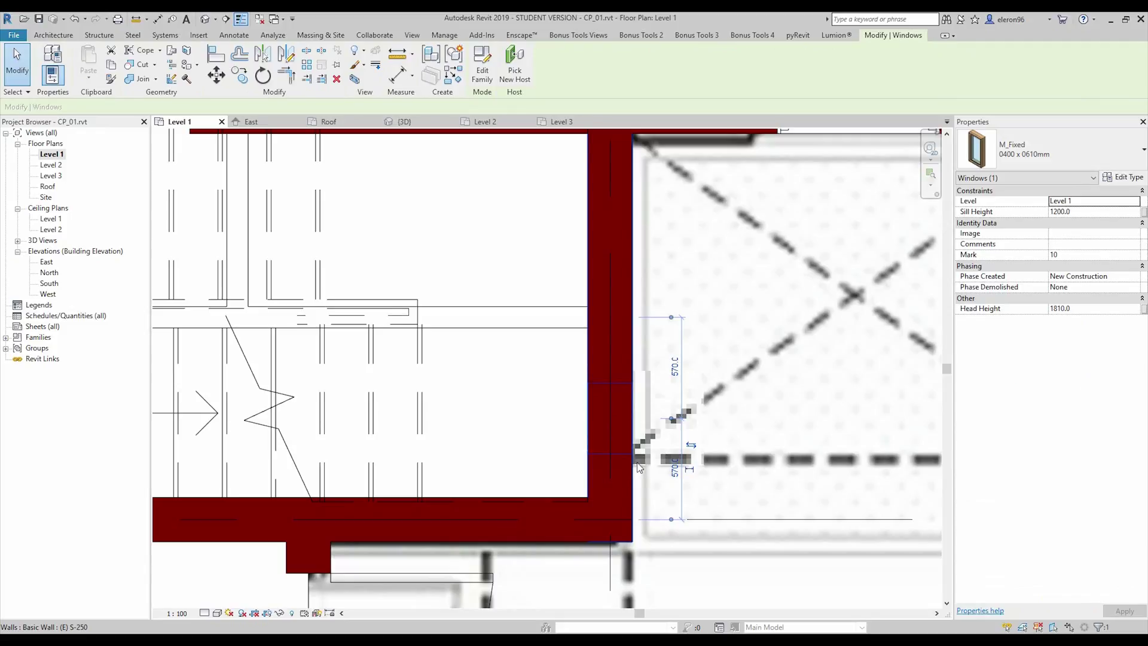
{"action": "left_click", "coordinate": [1080, 211]}
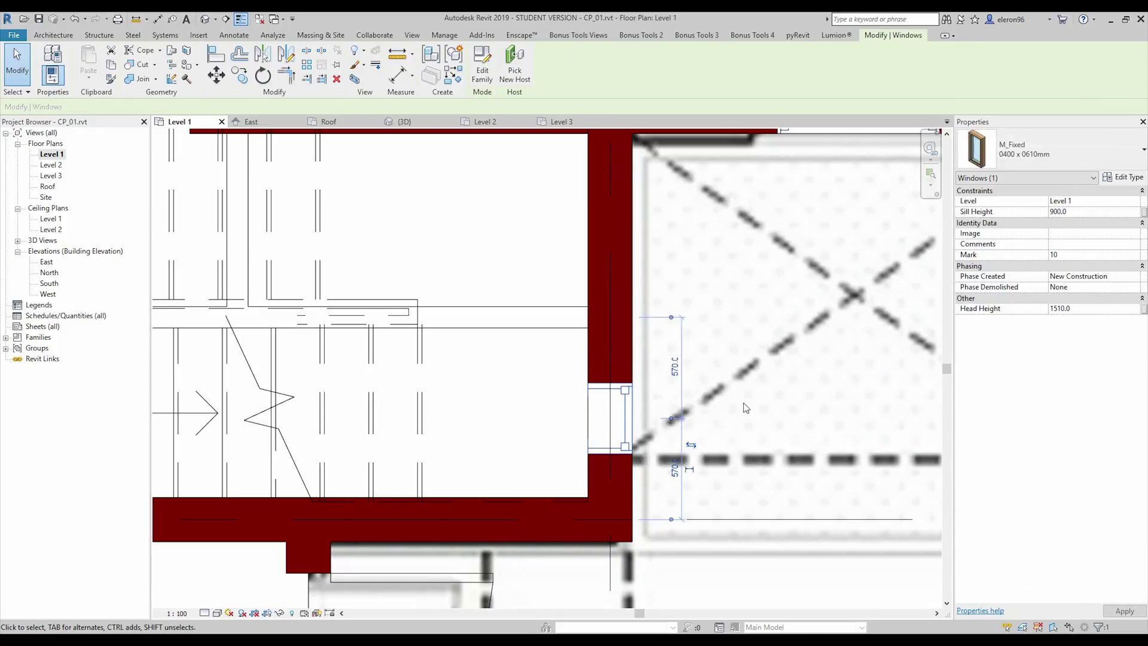
{"action": "key", "text": "Escape"}
{"action": "key", "text": "alt+Tab"}
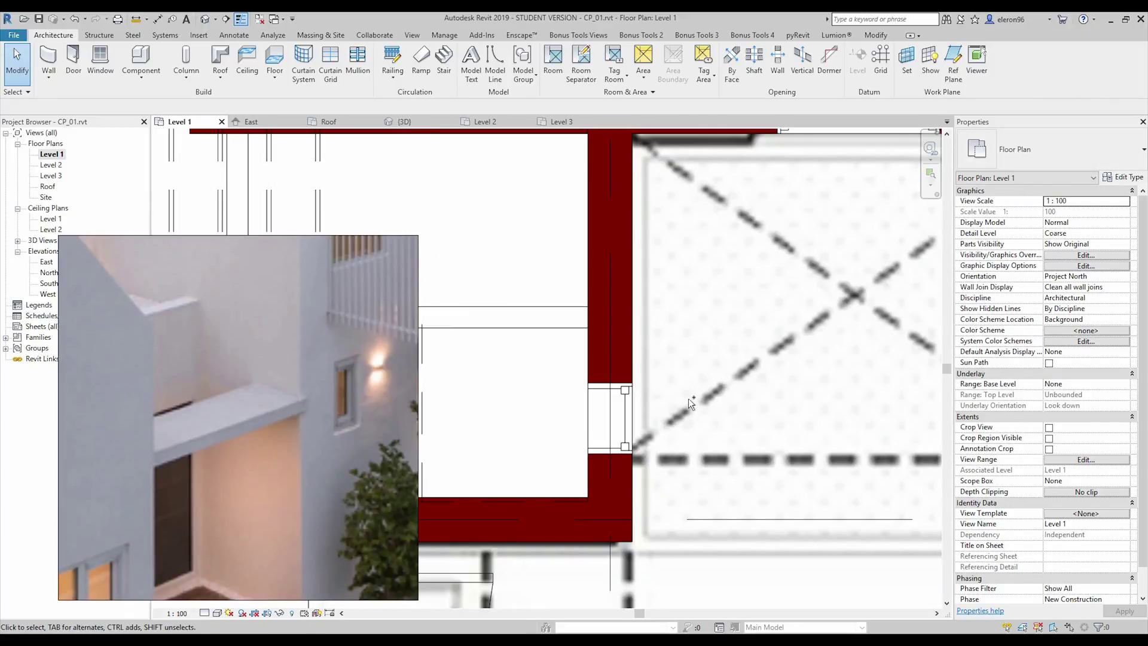
{"action": "key", "text": "ctrl+Tab"}
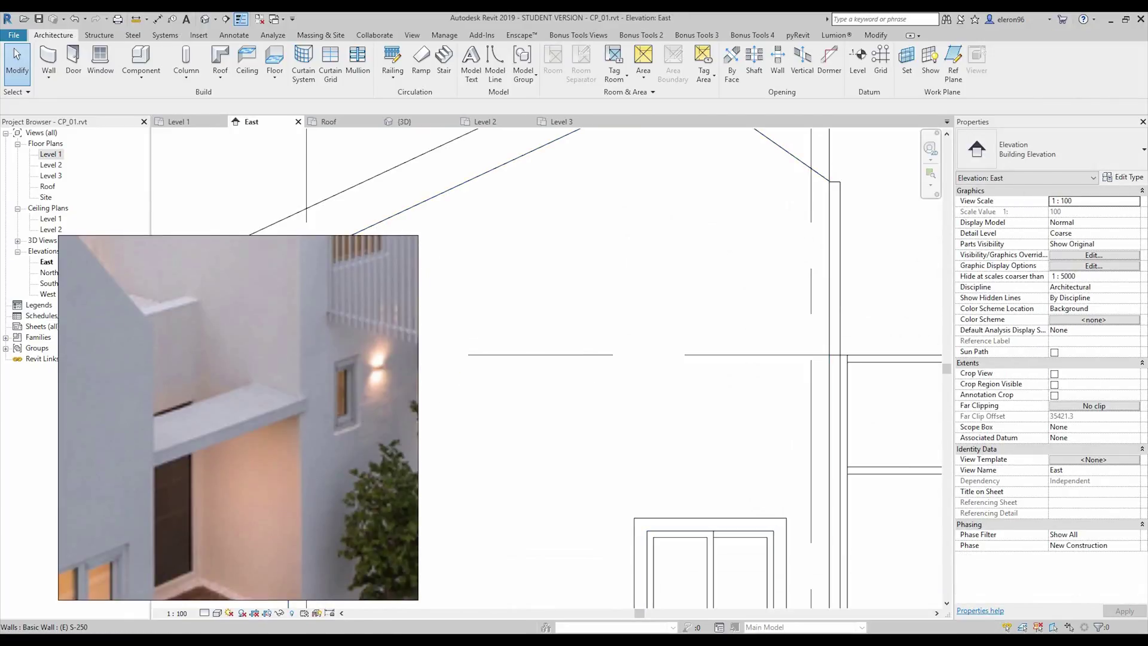
Pan the East elevation, then select the small fixed window in the 3D view
{"action": "scroll", "coordinate": [534, 411], "scroll_direction": "down", "scroll_amount": 5}
{"action": "middle_click_drag", "start_coordinate": [534, 410], "coordinate": [537, 370]}
{"action": "key", "text": "alt"}
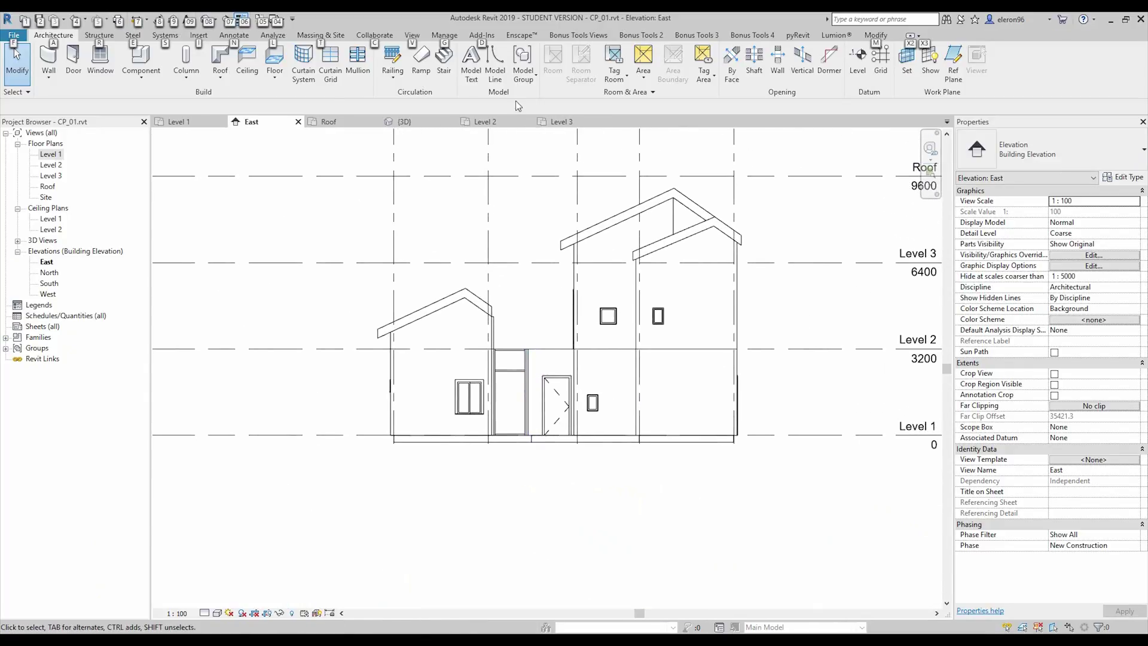
{"action": "left_click", "coordinate": [404, 122]}
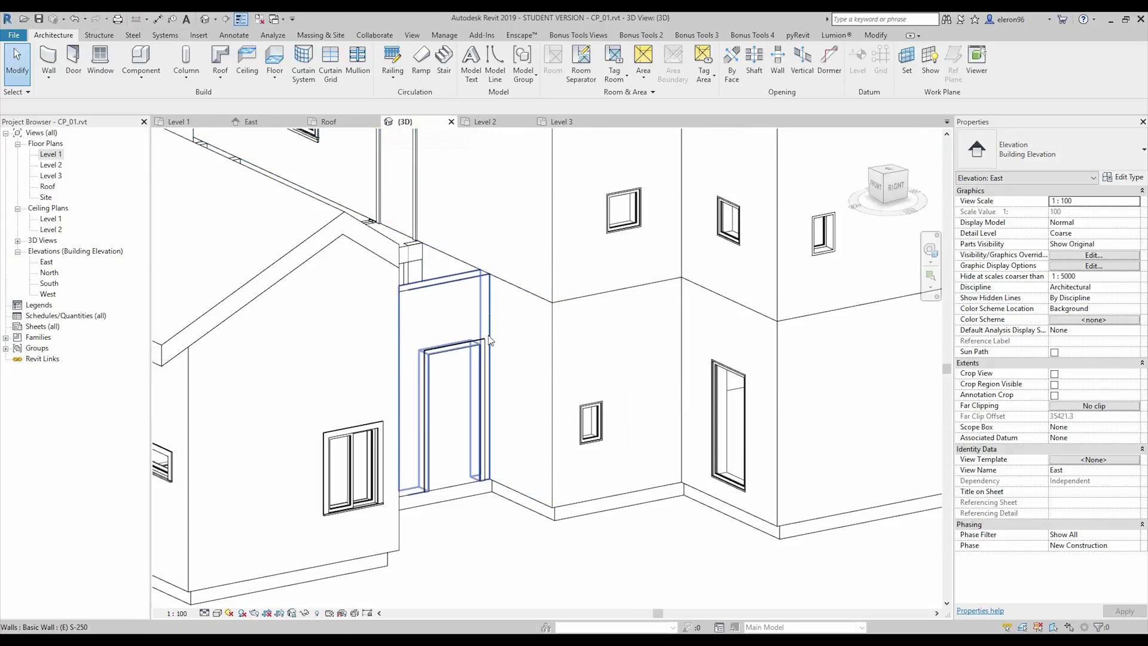
{"action": "mouse_move", "coordinate": [589, 428]}
{"action": "middle_mouse_down", "text": "shift"}
{"action": "mouse_move", "coordinate": [604, 422]}
{"action": "mouse_move", "coordinate": [593, 414]}
{"action": "middle_mouse_up", "text": "shift"}
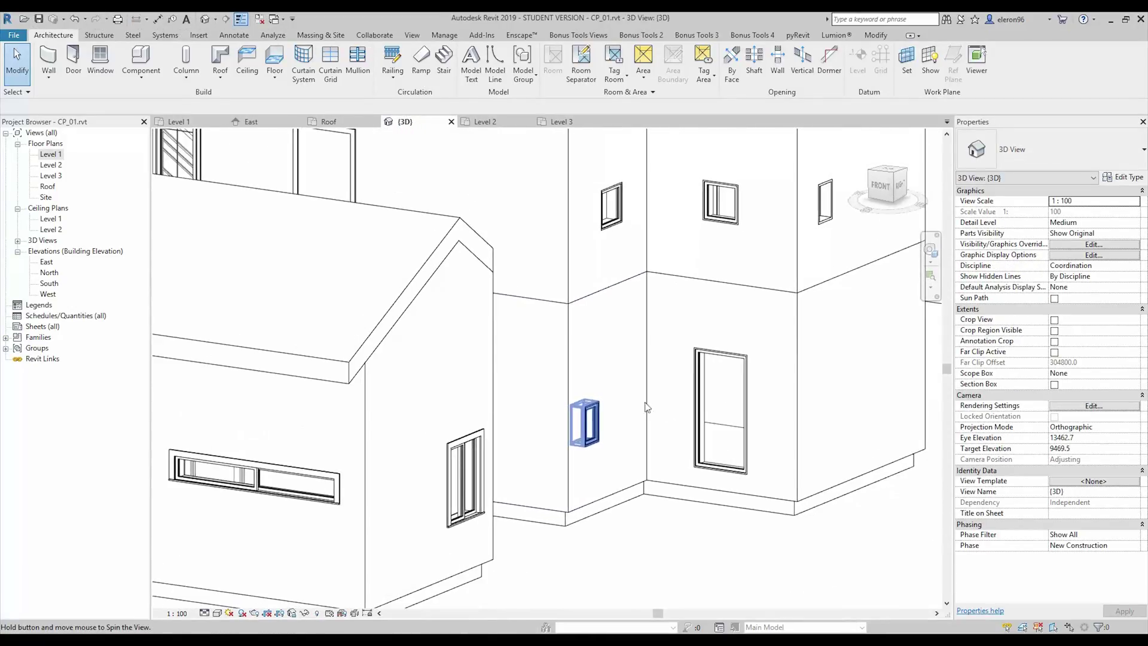
{"action": "left_click", "coordinate": [593, 414]}
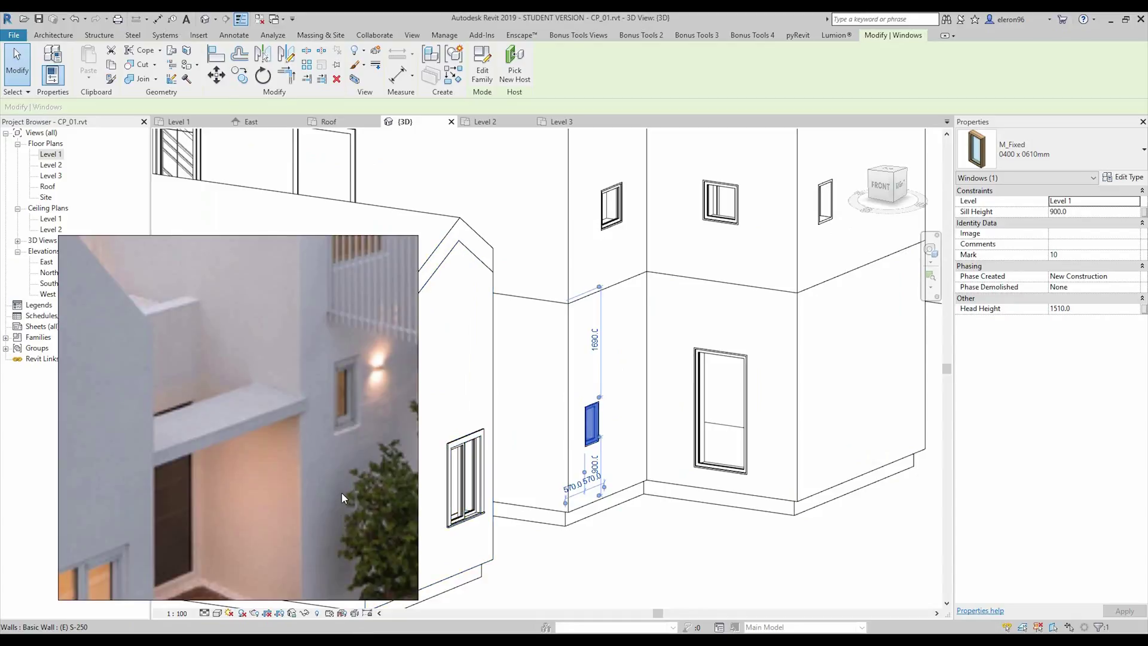
Raise the small fixed window's sill height to 1800, then 2000, and zoom out
{"action": "middle_click_drag", "start_coordinate": [646, 417], "coordinate": [556, 409], "text": "shift"}
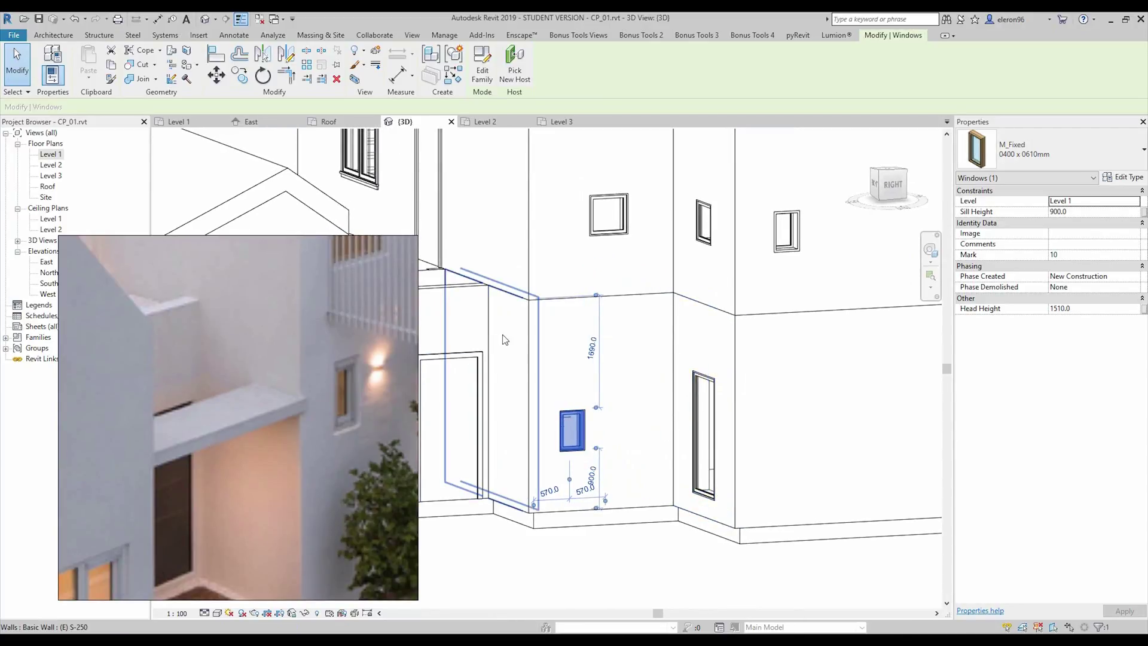
{"action": "left_click", "coordinate": [1102, 212]}
{"action": "type", "text": "1800"}
{"action": "key", "text": "Return"}
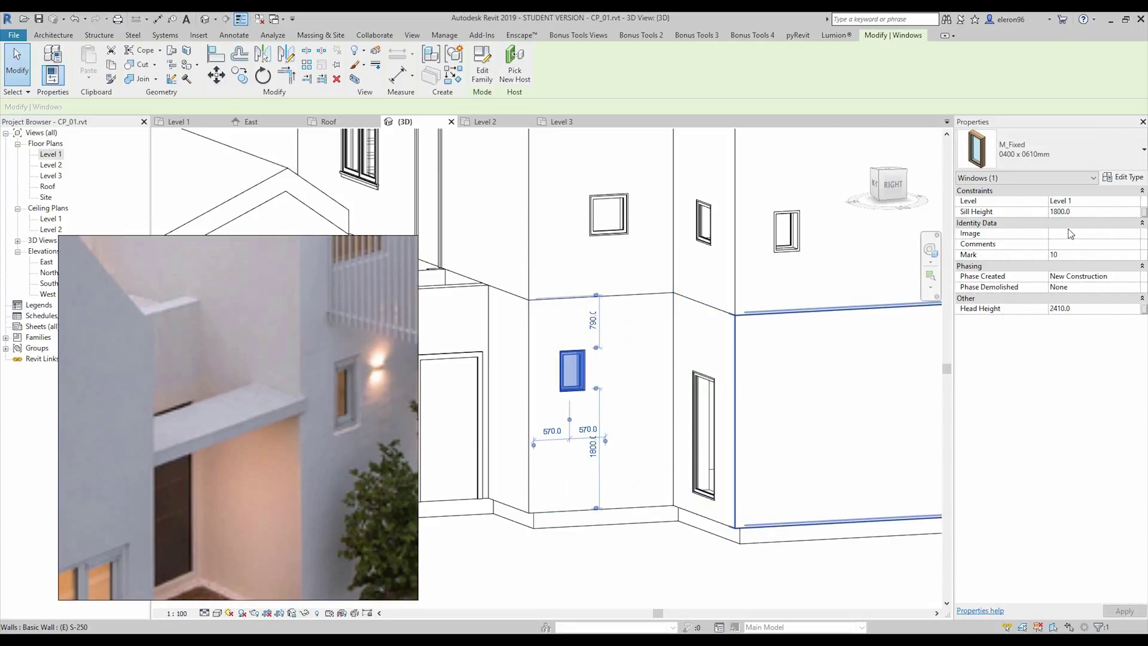
{"action": "left_click", "coordinate": [1085, 213]}
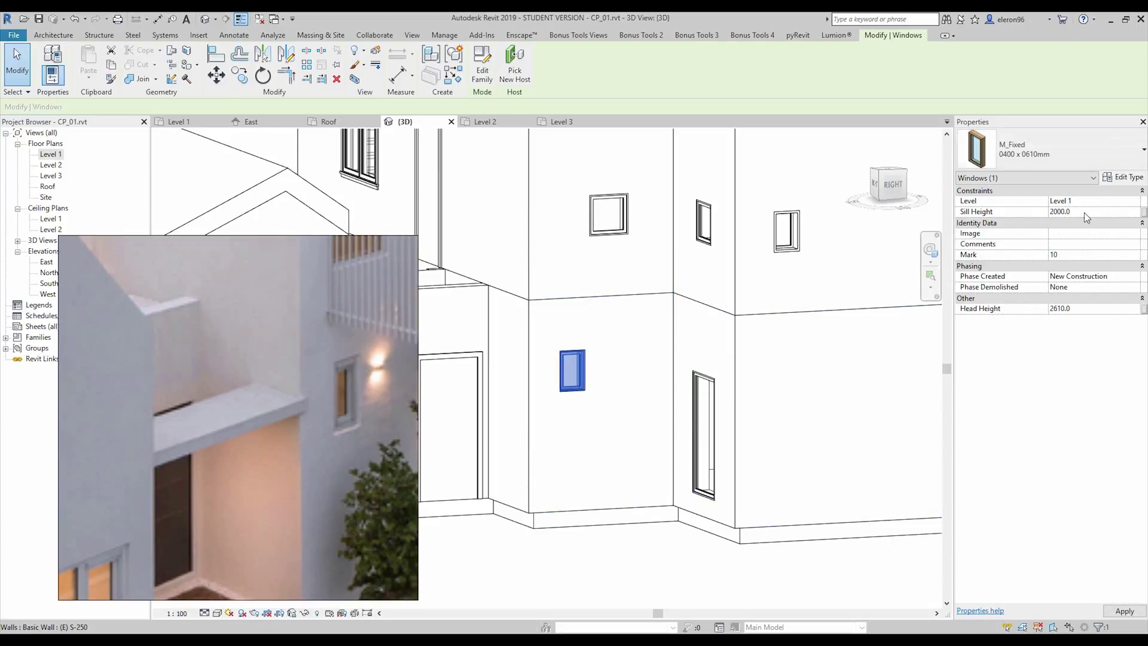
{"action": "middle_click_drag", "start_coordinate": [598, 359], "coordinate": [632, 368], "text": "shift"}
{"action": "scroll", "coordinate": [622, 330], "scroll_direction": "down", "scroll_amount": 3}
{"action": "key", "text": "Escape"}
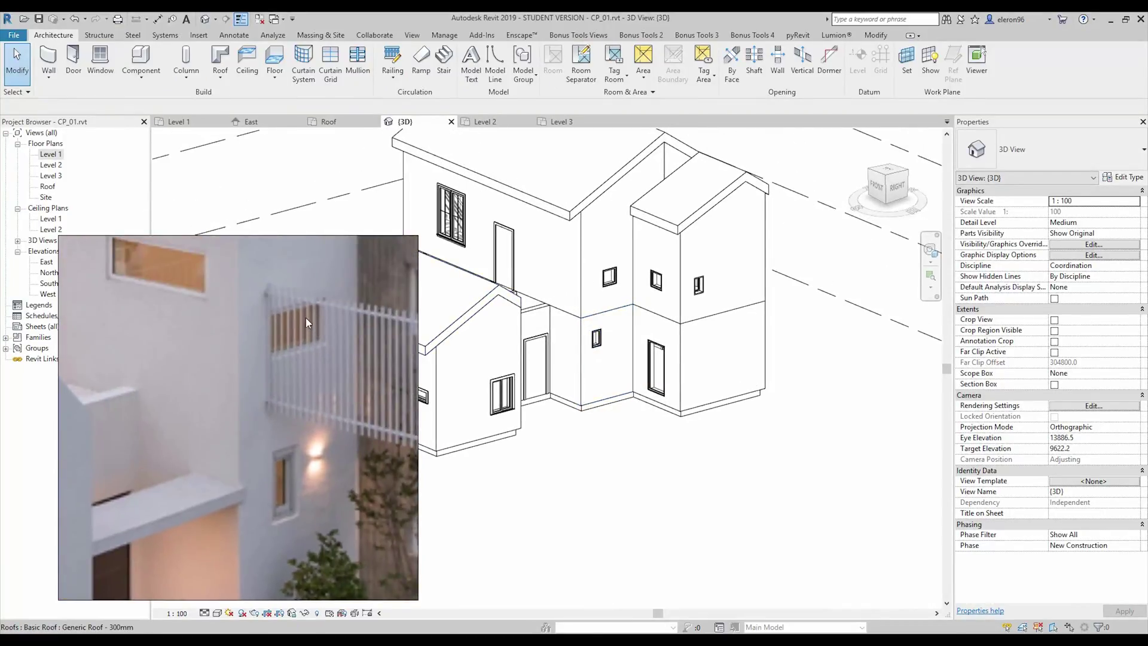
Change the Level 2 window to M_Sliding with Trim 0915 x 0610mm
{"action": "scroll", "coordinate": [600, 250], "scroll_direction": "up", "scroll_amount": 4}
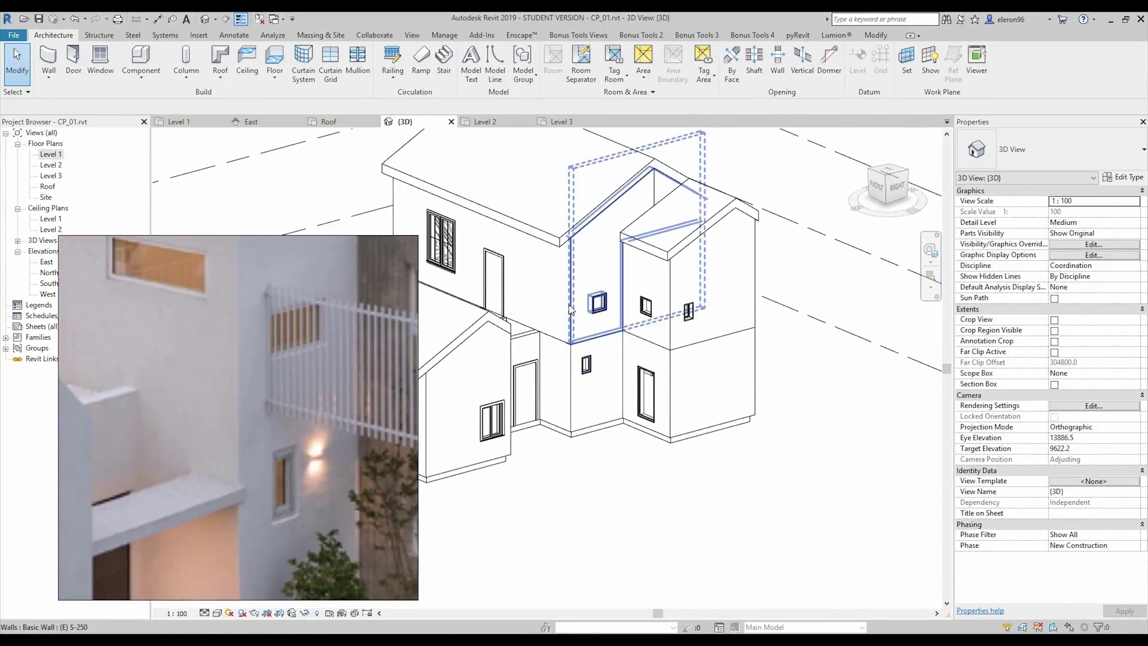
{"action": "left_click", "coordinate": [635, 320]}
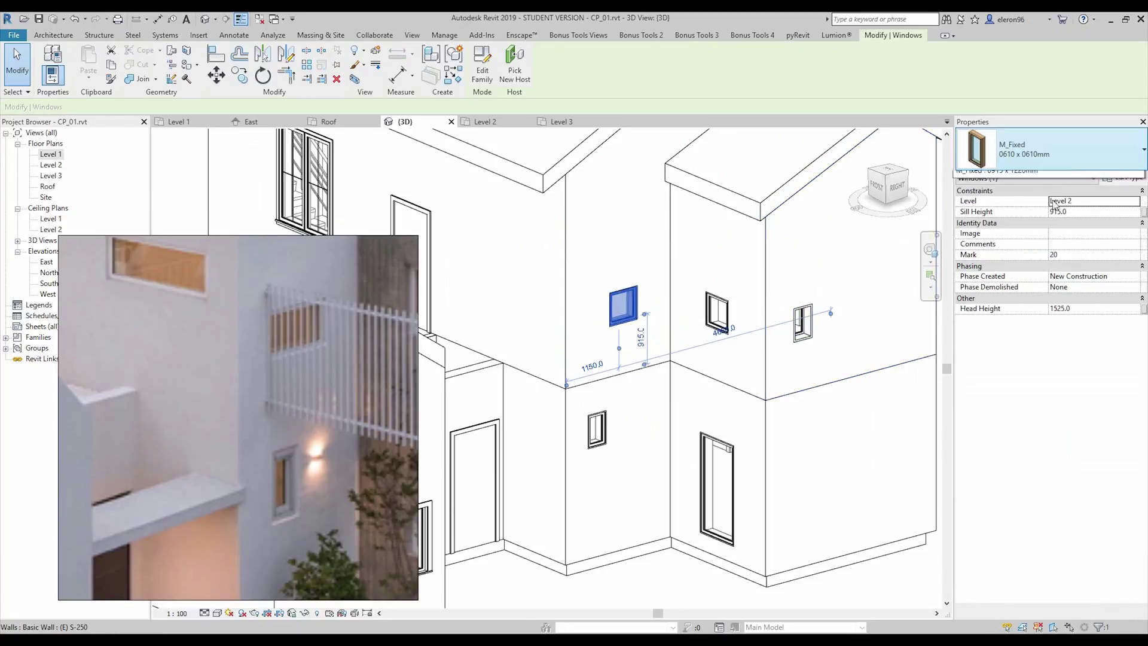
{"action": "left_click", "coordinate": [1052, 150]}
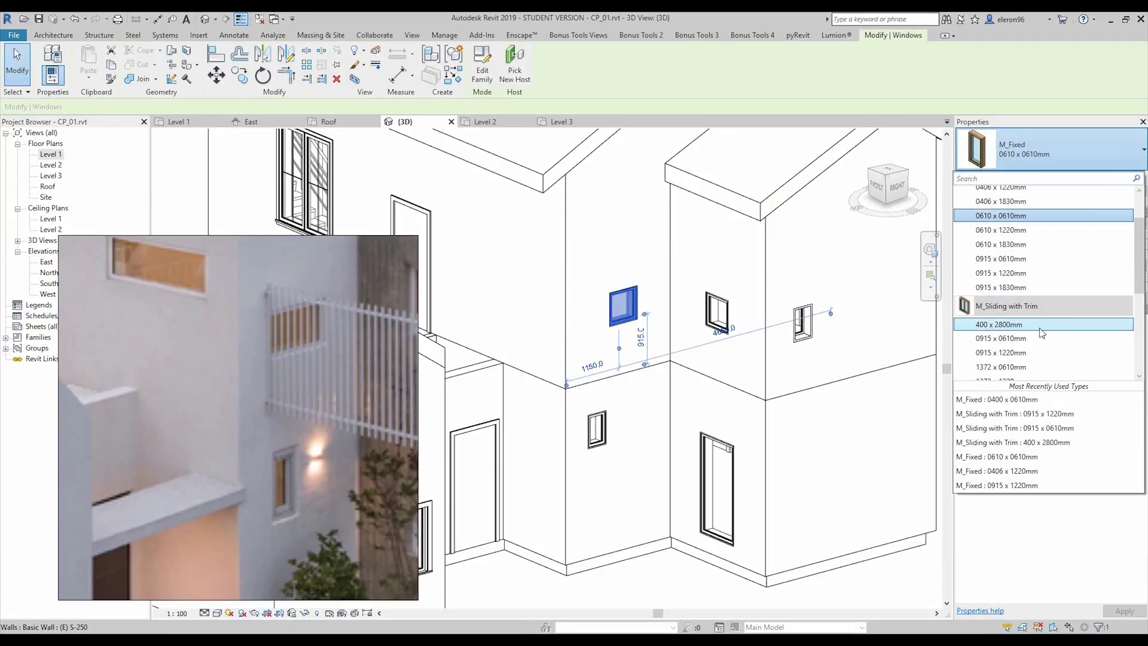
{"action": "left_click", "coordinate": [1036, 339]}
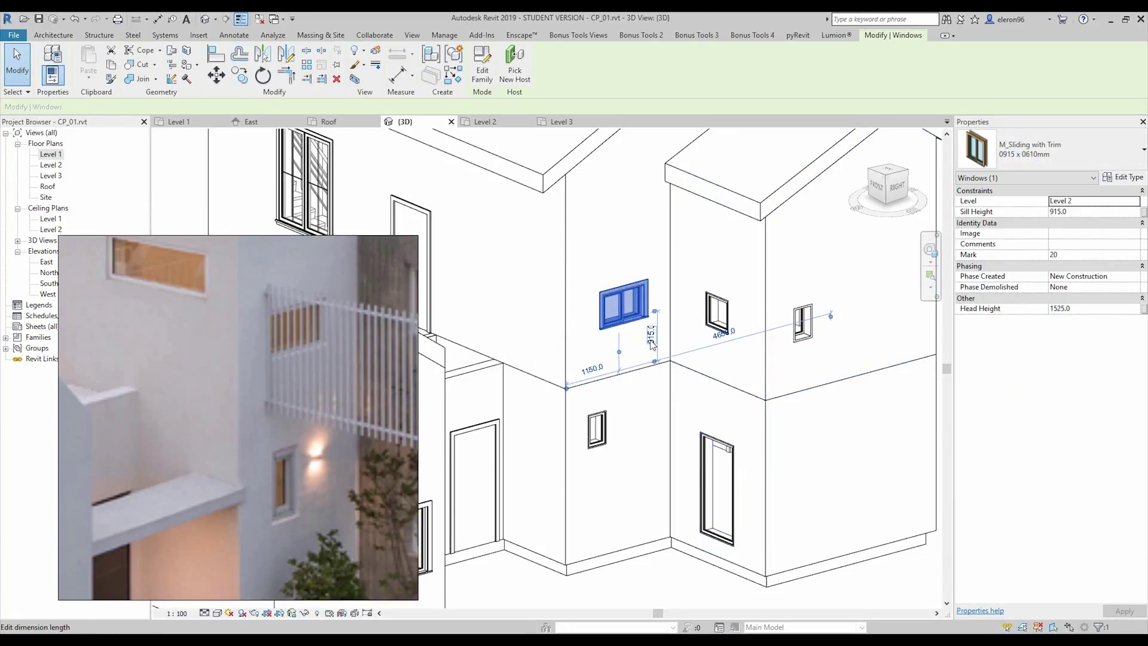
{"action": "middle_click_drag", "start_coordinate": [631, 356], "coordinate": [645, 385]}
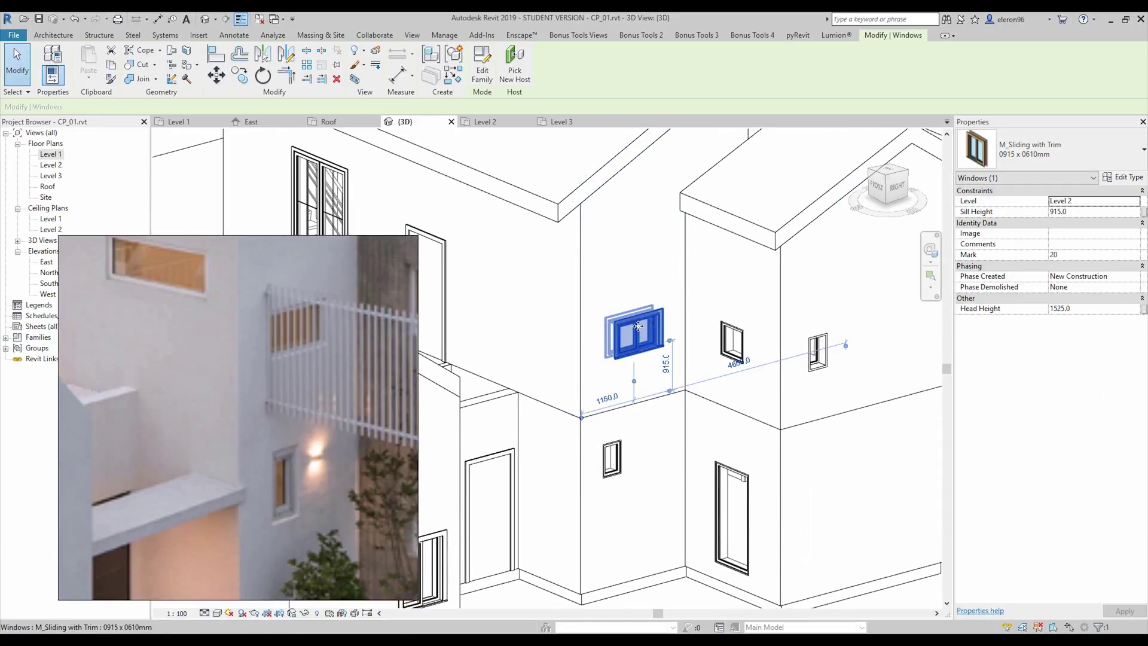
{"action": "scroll", "coordinate": [631, 327], "scroll_direction": "down", "scroll_amount": 5}
{"action": "middle_click_drag", "start_coordinate": [632, 327], "coordinate": [715, 357], "text": "shift"}
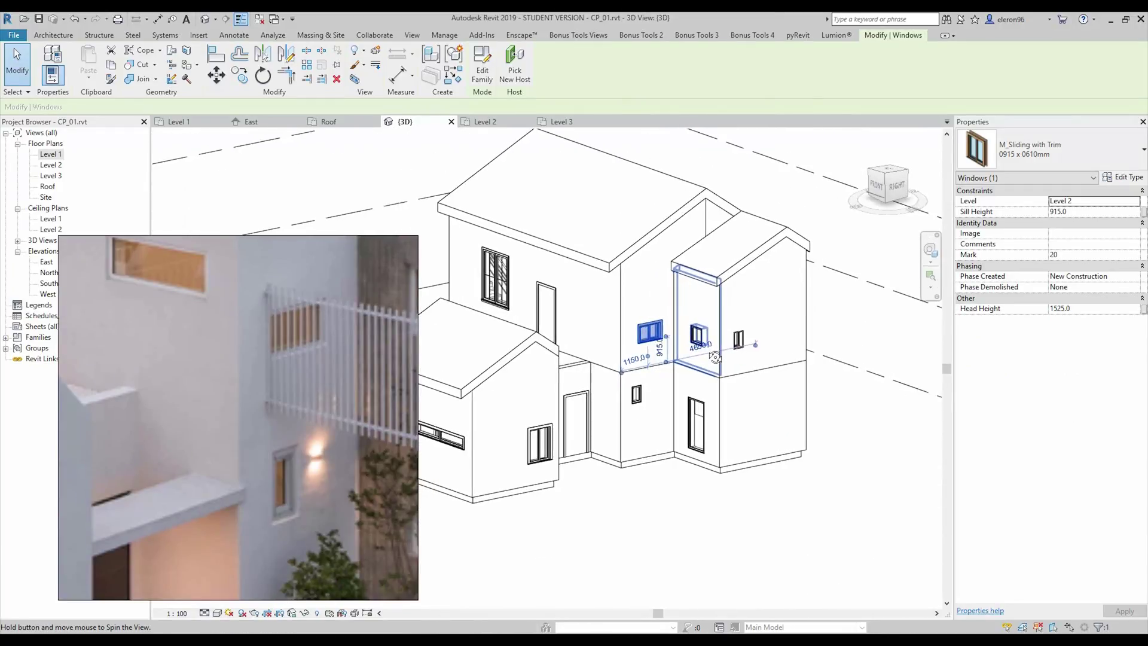
{"action": "scroll", "coordinate": [612, 333], "scroll_direction": "up", "scroll_amount": 3}
Set the Level 2 sliding window's sill height to 1200
{"action": "left_click", "coordinate": [705, 569]}
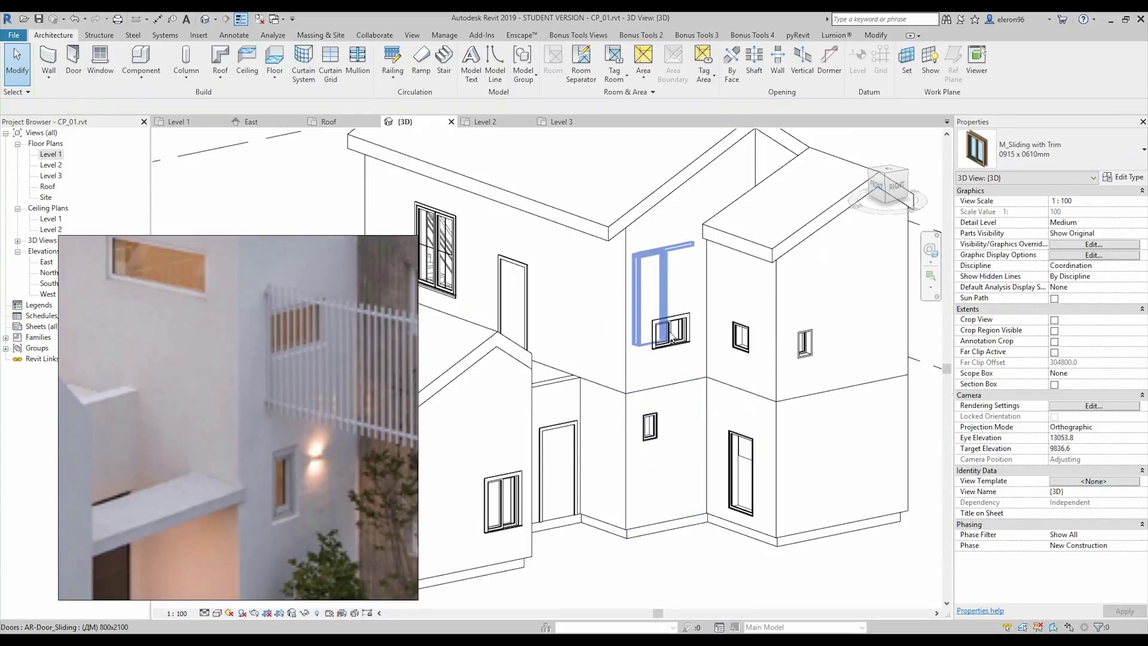
{"action": "left_click", "coordinate": [669, 336]}
{"action": "type", "text": "1200.0"}
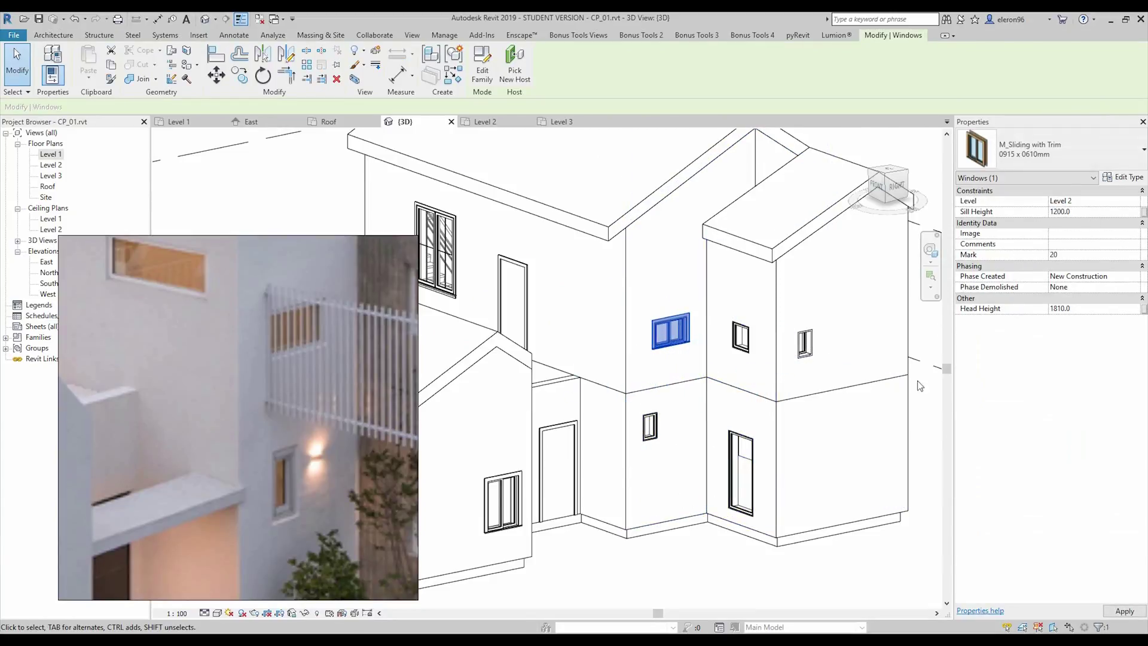
{"action": "left_click", "coordinate": [694, 540]}
{"action": "scroll", "coordinate": [653, 413], "scroll_direction": "down", "scroll_amount": 2}
{"action": "middle_click_drag", "start_coordinate": [587, 321], "coordinate": [697, 353], "text": "shift"}
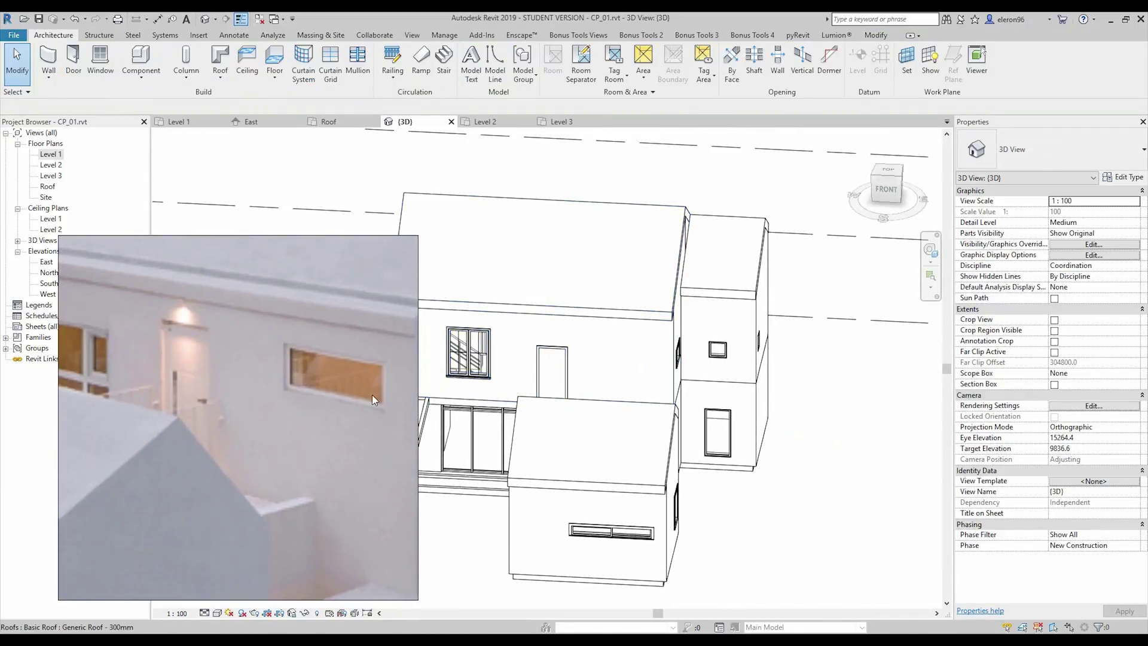
Drag M_Transom.rfa from the window families folder onto the Level 2 wall beside the door
{"action": "middle_click_drag", "start_coordinate": [549, 367], "coordinate": [607, 367], "text": "shift"}
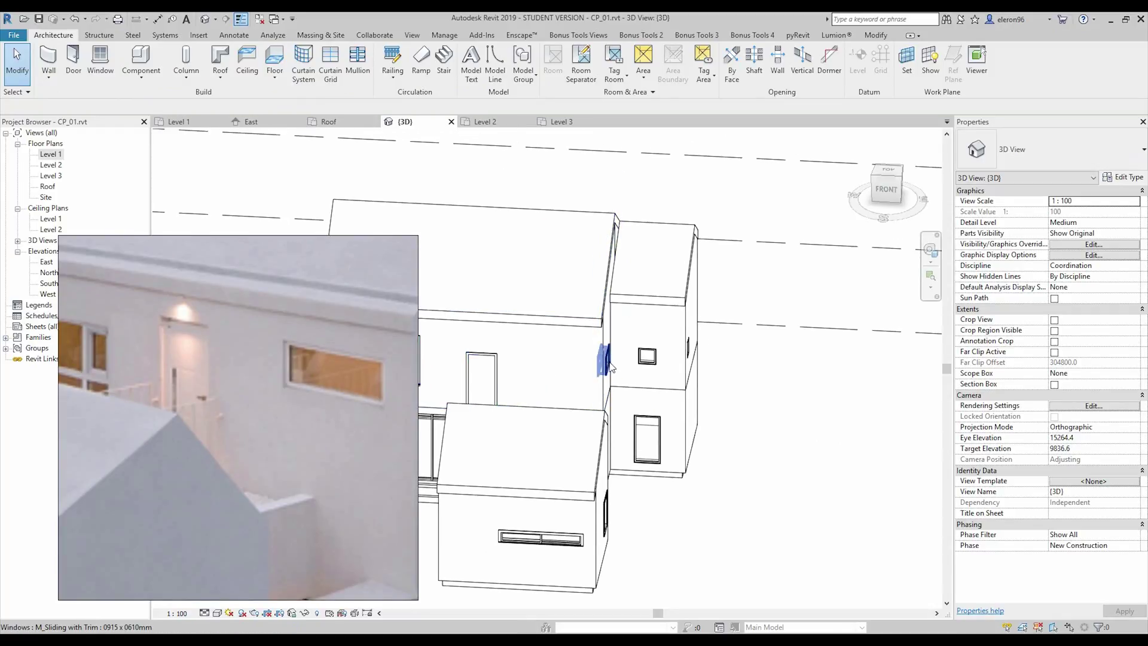
{"action": "scroll", "coordinate": [587, 367], "scroll_direction": "up", "scroll_amount": 2}
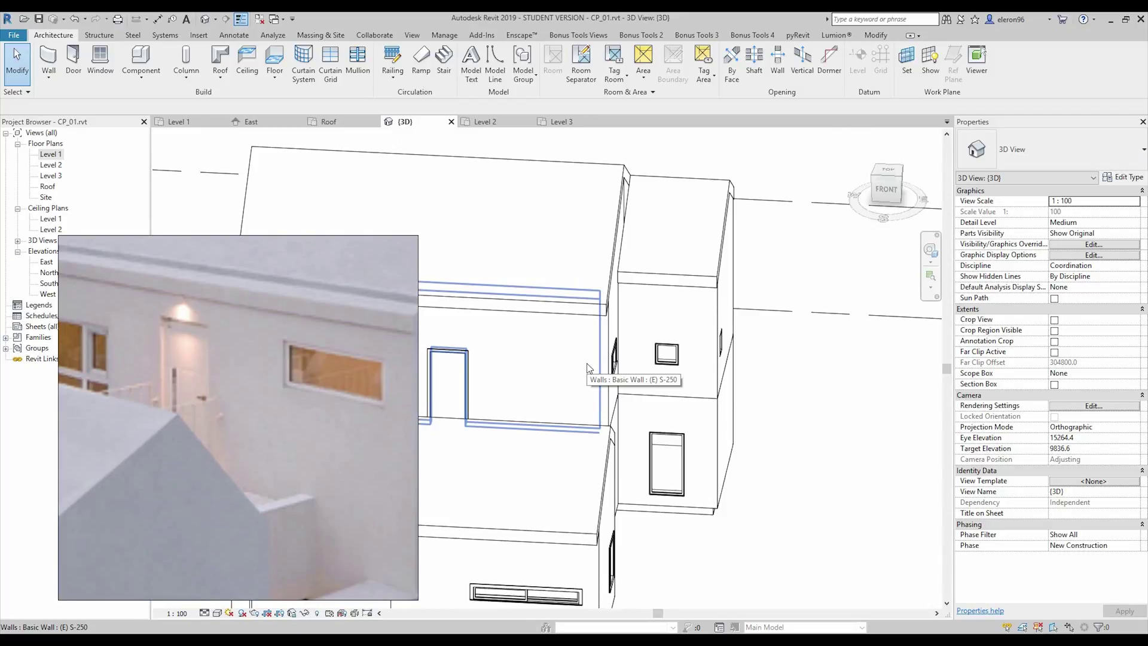
{"action": "left_click", "coordinate": [671, 362]}
{"action": "left_click", "coordinate": [669, 360]}
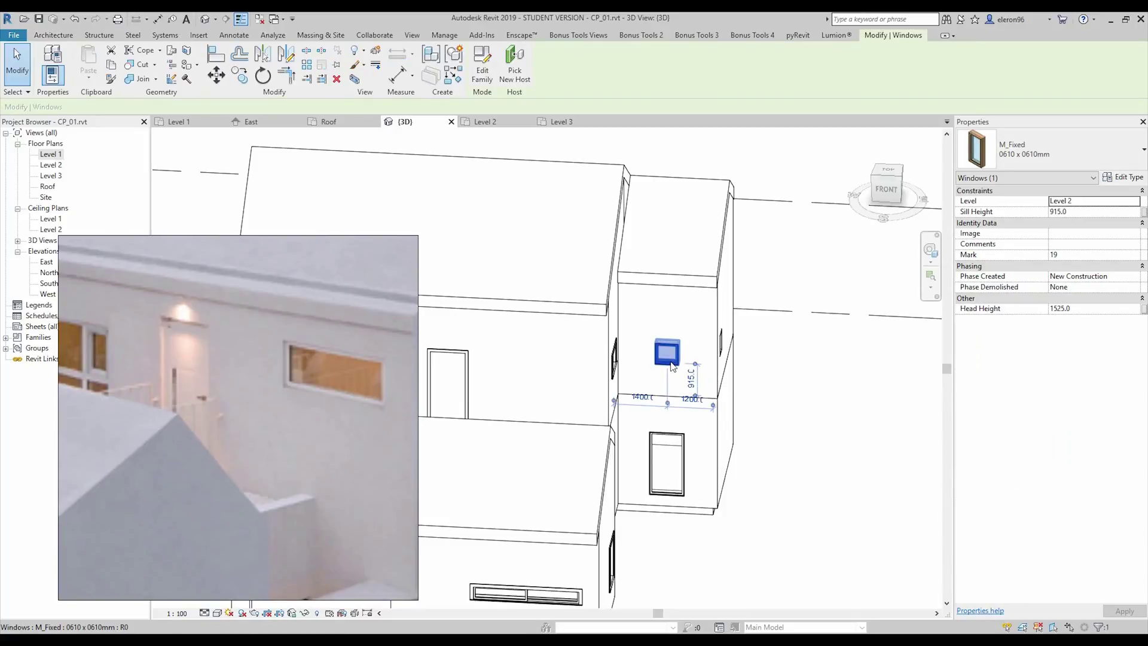
{"action": "left_click", "coordinate": [233, 640]}
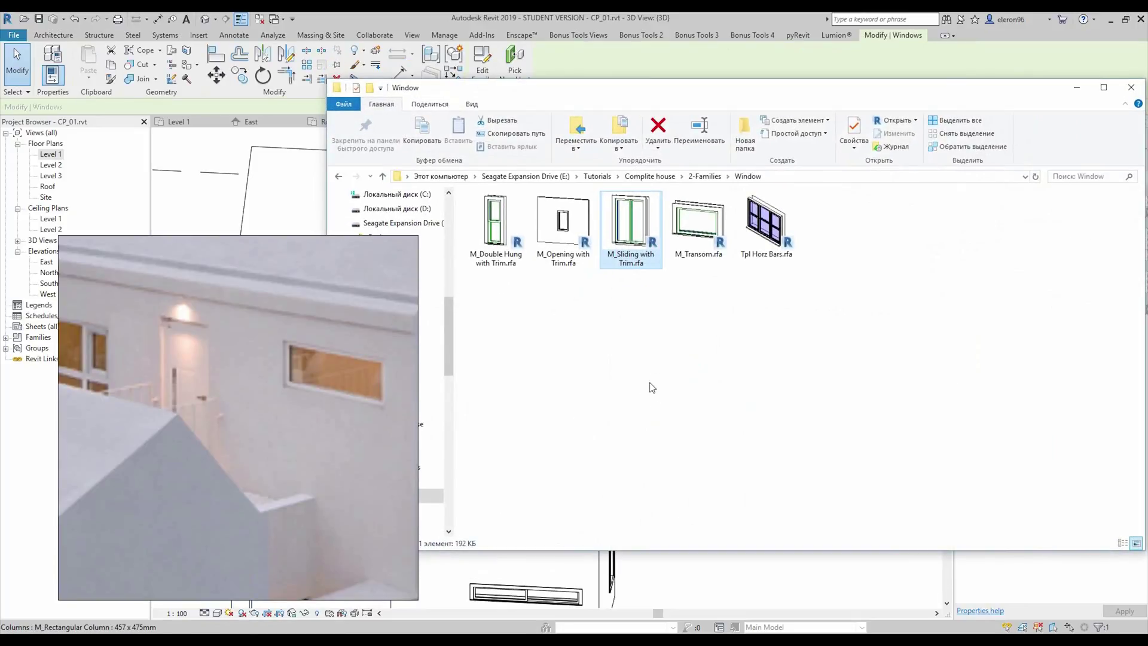
{"action": "left_click_drag", "start_coordinate": [598, 87], "coordinate": [971, 132]}
{"action": "left_click_drag", "start_coordinate": [1071, 269], "coordinate": [721, 353]}
{"action": "left_click_drag", "start_coordinate": [561, 371], "coordinate": [568, 357]}
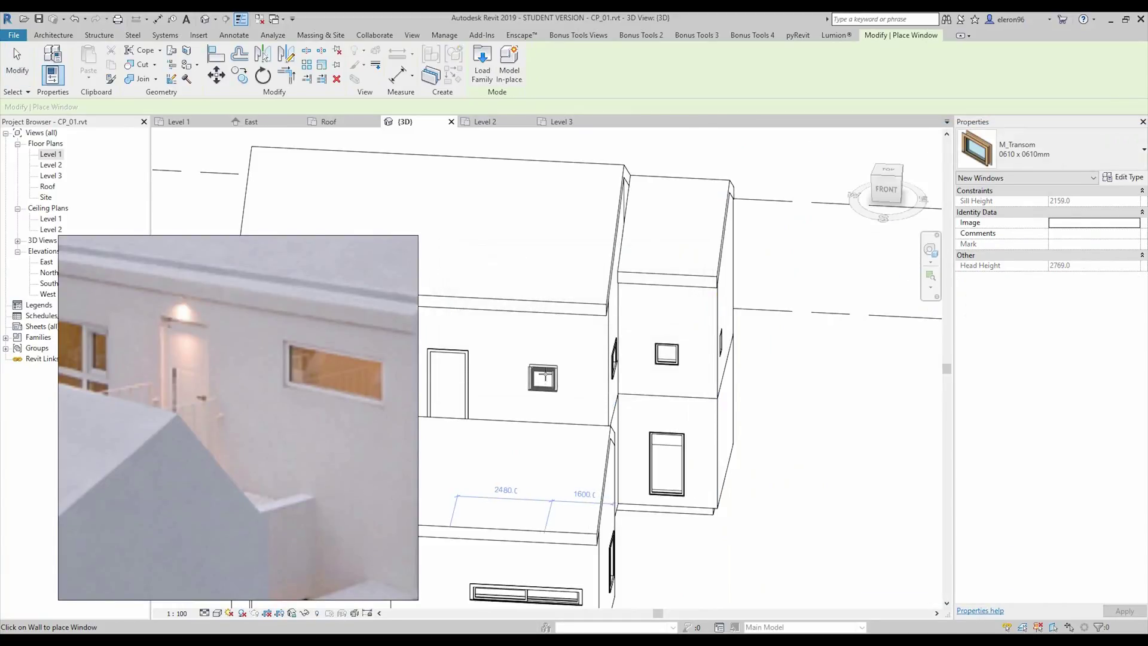
Change the placed transom to M_Transom 1220 x 0457mm, after trying 0610 x 0457mm
{"action": "key", "text": "Escape"}
{"action": "key", "text": "Escape"}
{"action": "left_click", "coordinate": [560, 378]}
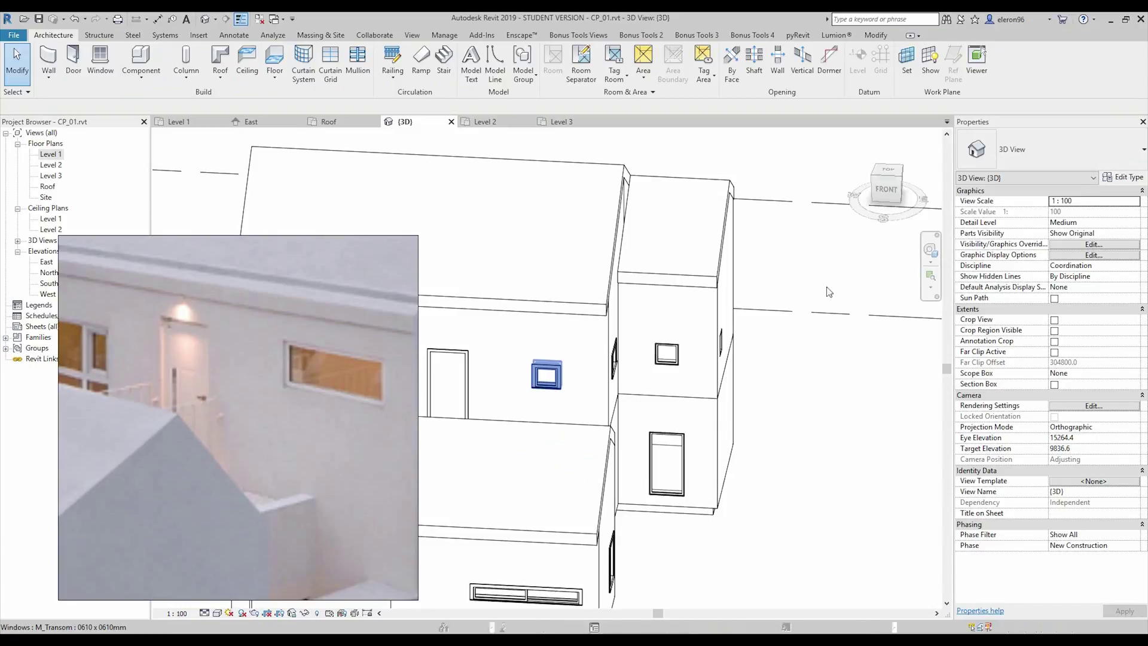
{"action": "left_click", "coordinate": [1075, 156]}
{"action": "left_click", "coordinate": [1075, 156]}
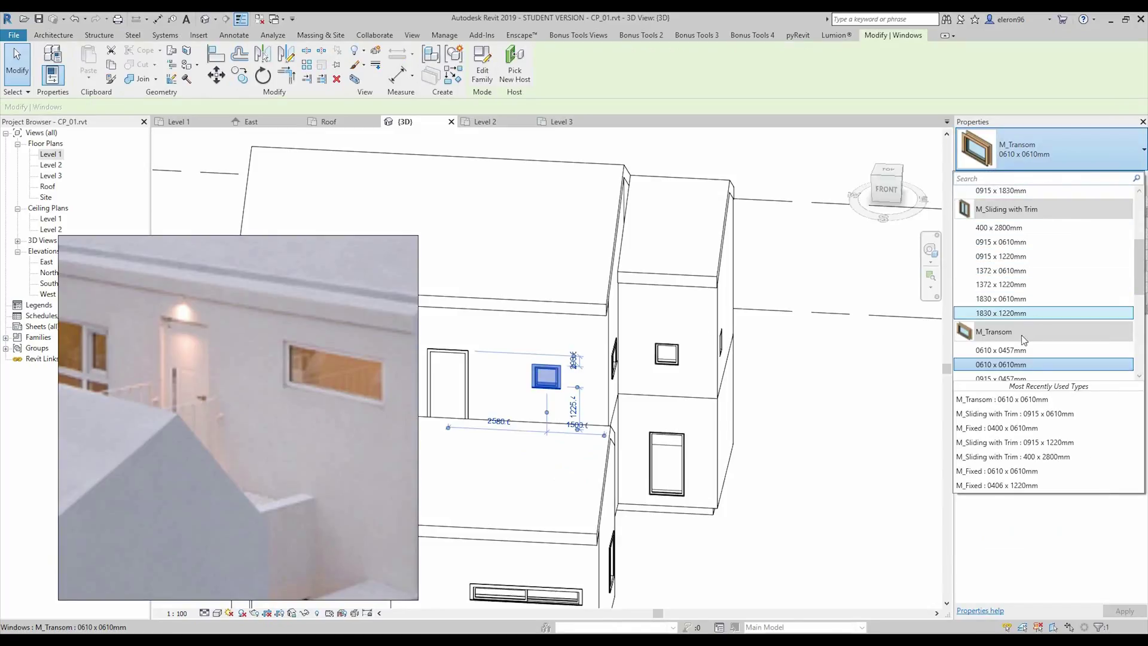
{"action": "left_click", "coordinate": [983, 362]}
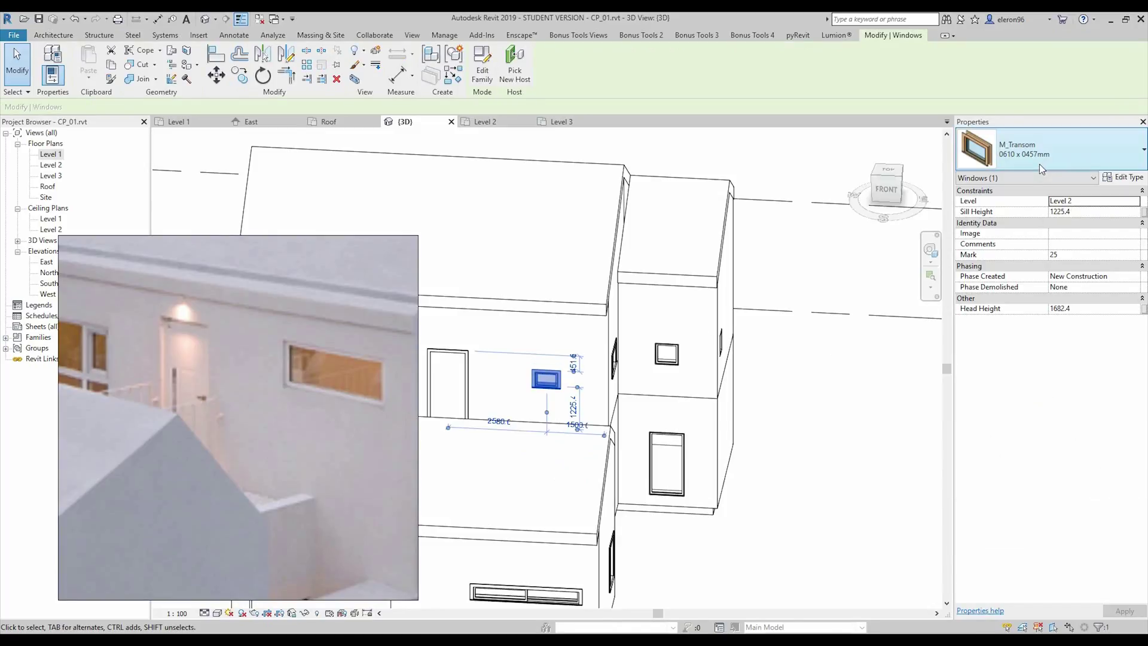
{"action": "left_click", "coordinate": [1016, 154]}
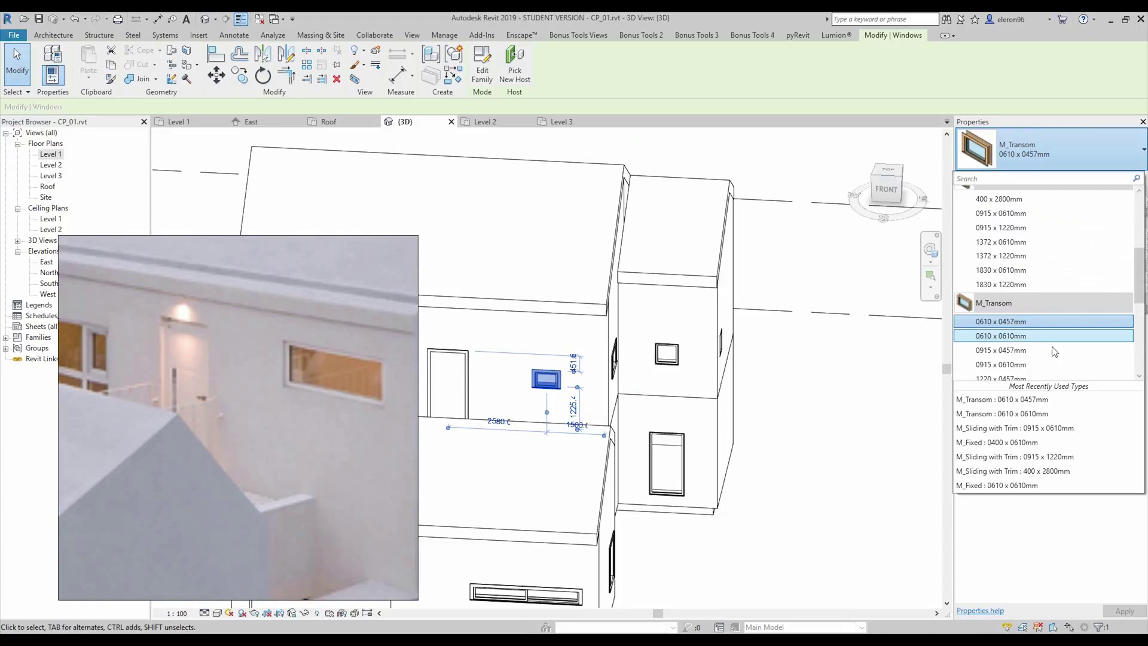
{"action": "scroll", "coordinate": [1047, 368], "scroll_direction": "down", "scroll_amount": 1}
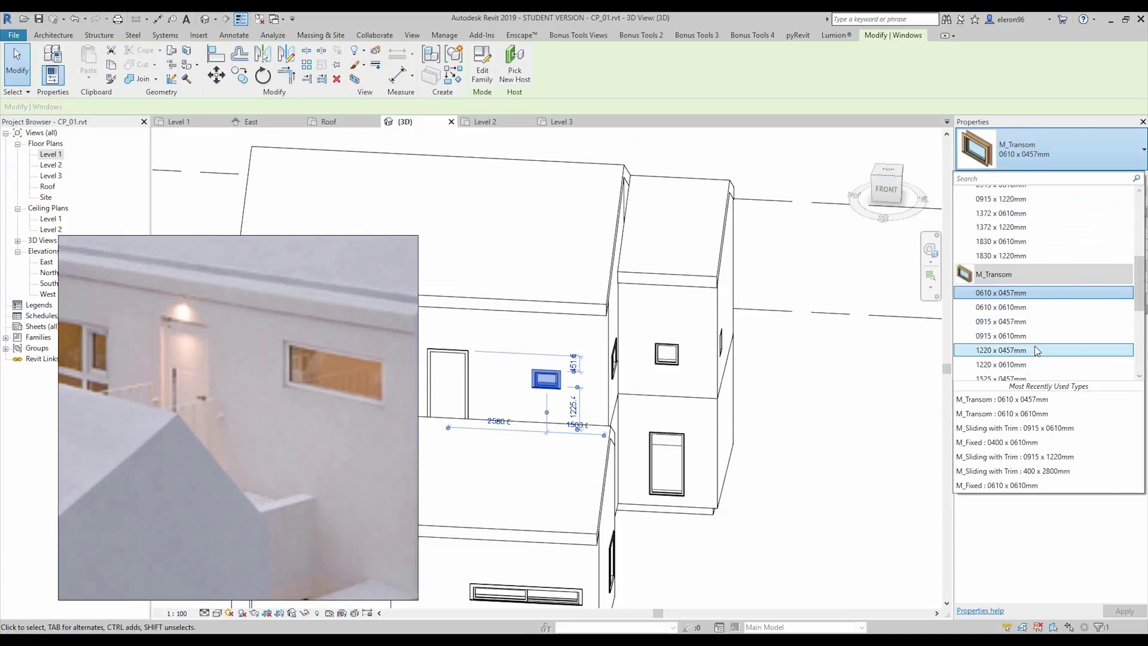
{"action": "left_click", "coordinate": [1038, 352]}
{"action": "middle_click_drag", "start_coordinate": [622, 332], "coordinate": [583, 329], "text": "shift"}
{"action": "middle_click_drag", "start_coordinate": [583, 329], "coordinate": [744, 296]}
{"action": "scroll", "coordinate": [744, 297], "scroll_direction": "up", "scroll_amount": 2}
{"action": "middle_click_drag", "start_coordinate": [841, 338], "coordinate": [661, 299], "text": "shift"}
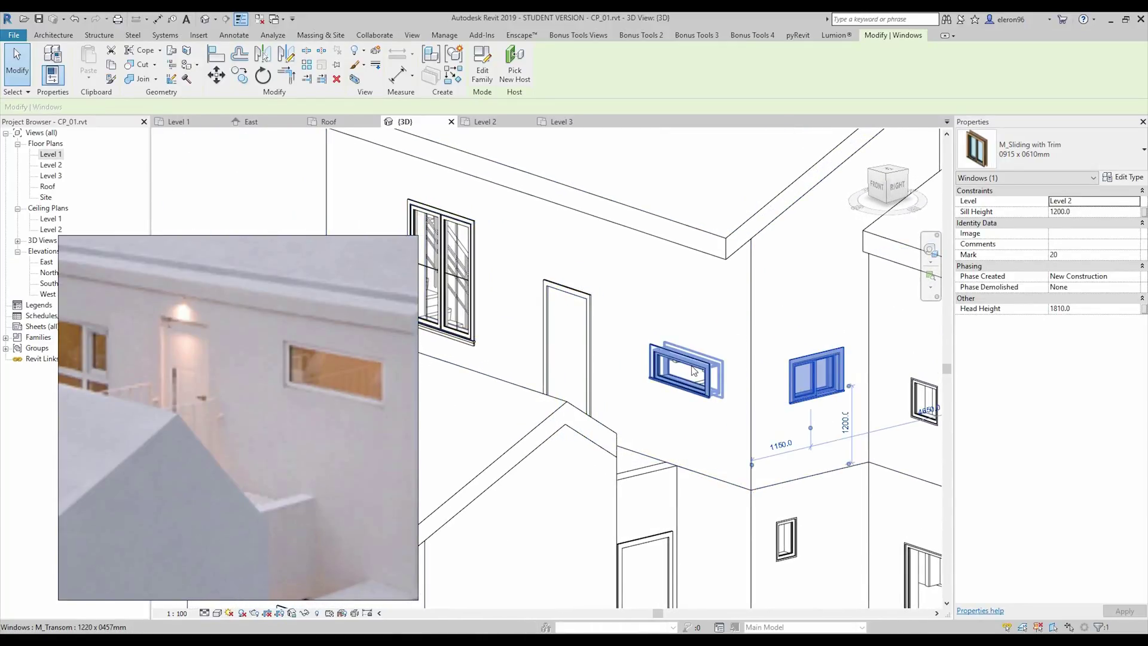
Set the transom's sill height, trying 2000 before settling on 1700
{"action": "left_click", "coordinate": [1081, 212]}
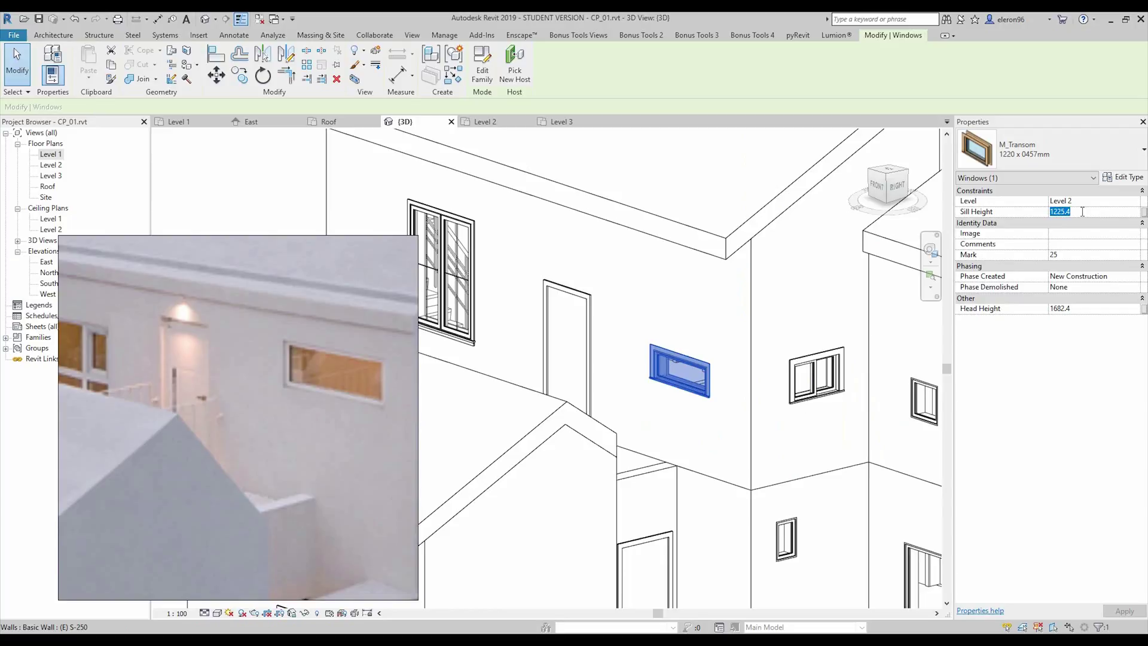
{"action": "left_click", "coordinate": [814, 357]}
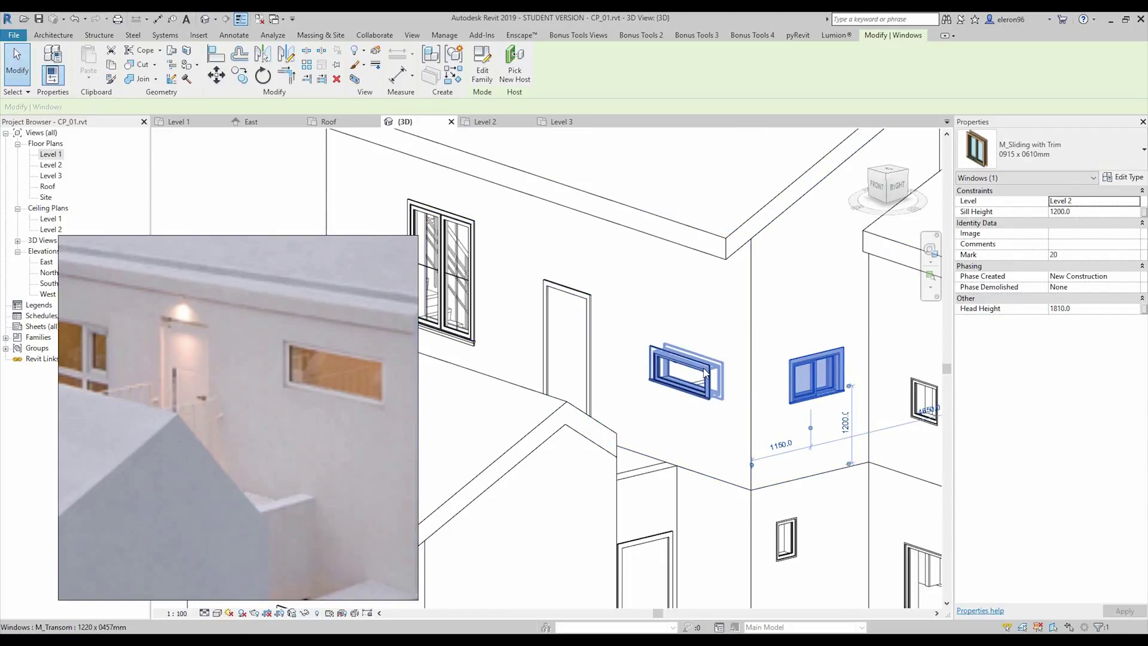
{"action": "left_click", "coordinate": [706, 374]}
{"action": "middle_click_drag", "start_coordinate": [705, 374], "coordinate": [751, 358], "text": "shift"}
{"action": "middle_click_drag", "start_coordinate": [285, 384], "coordinate": [131, 396]}
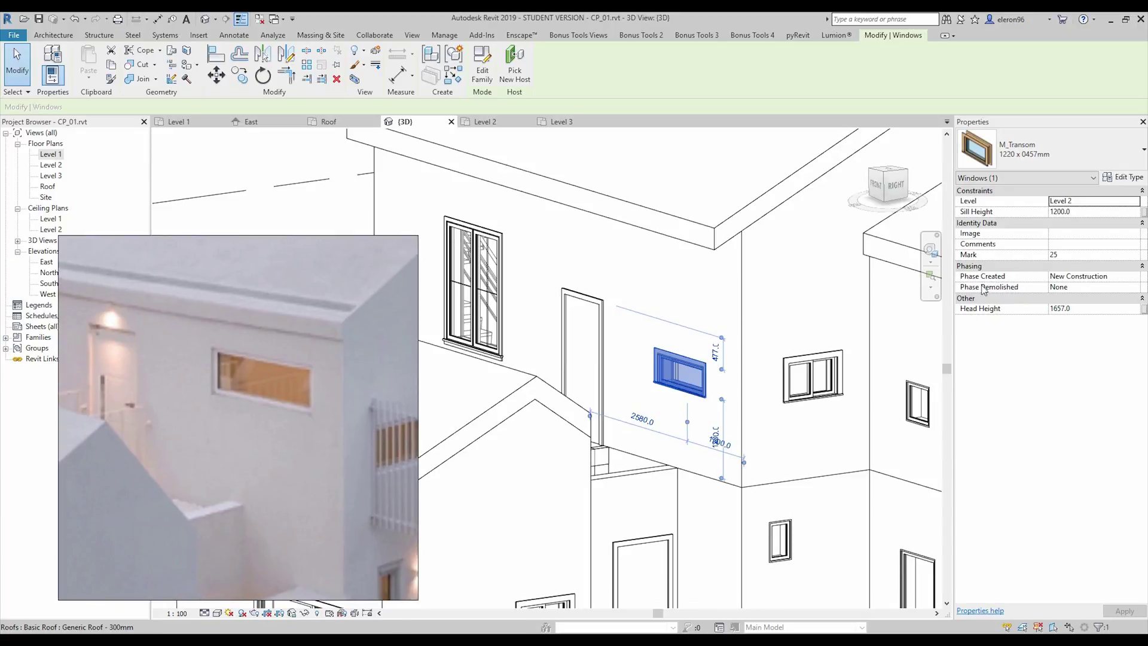
{"action": "left_click", "coordinate": [1087, 210]}
{"action": "type", "text": "2000"}
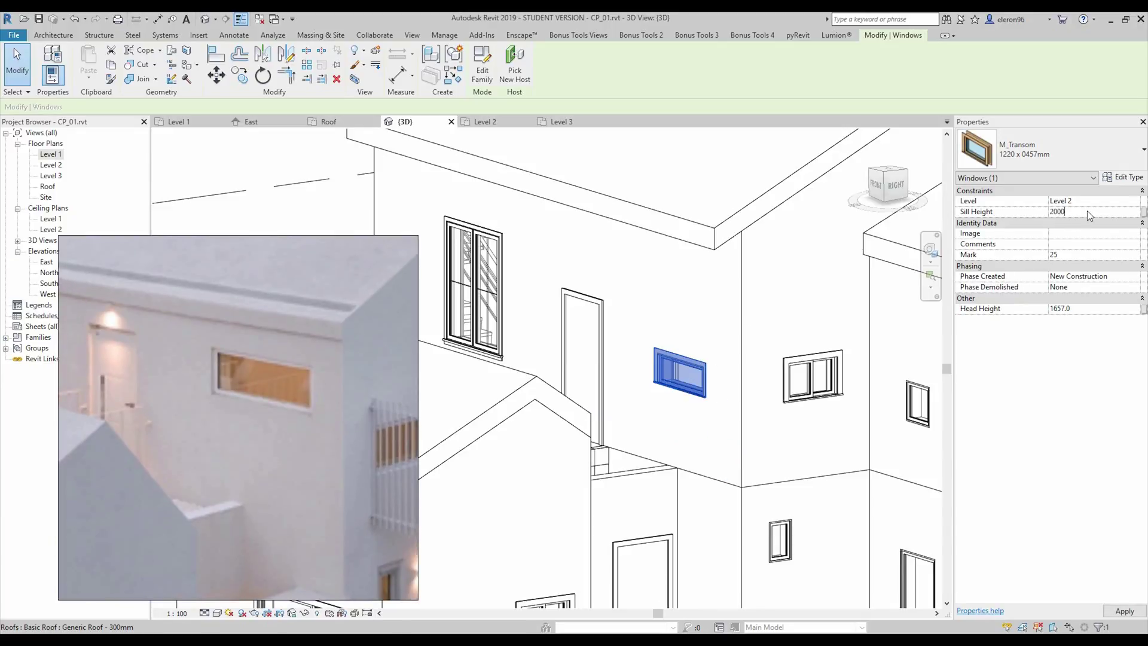
{"action": "middle_click_drag", "start_coordinate": [668, 320], "coordinate": [800, 309], "text": "shift"}
{"action": "left_click", "coordinate": [1094, 213]}
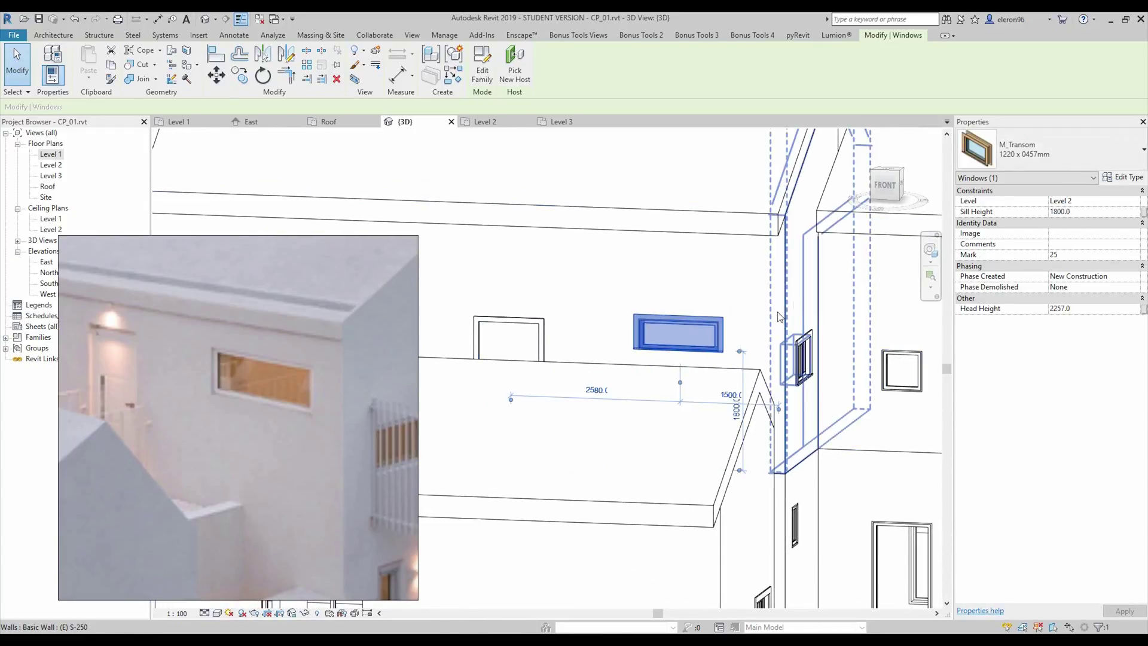
{"action": "left_click", "coordinate": [1097, 211]}
{"action": "type", "text": "17"}
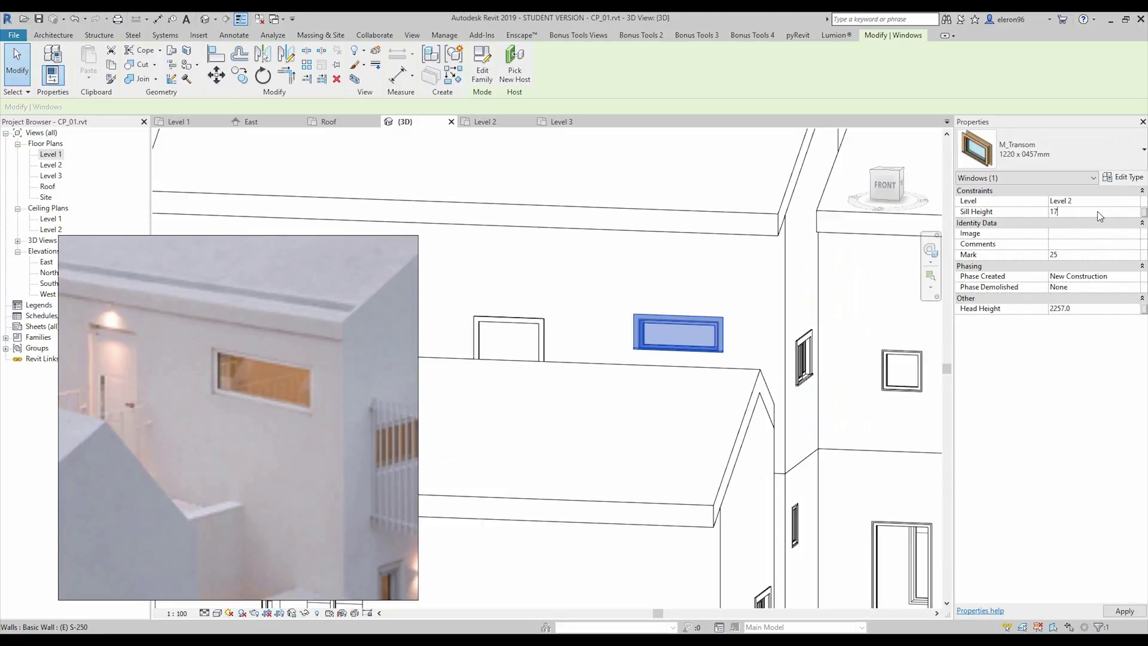
{"action": "key", "text": "Return"}
Frame the transom in the view and bring up the Window families folder
{"action": "middle_click_drag", "start_coordinate": [762, 308], "coordinate": [917, 314], "text": "shift"}
{"action": "middle_click_drag", "start_coordinate": [207, 357], "coordinate": [412, 385]}
{"action": "middle_click_drag", "start_coordinate": [171, 378], "coordinate": [269, 393]}
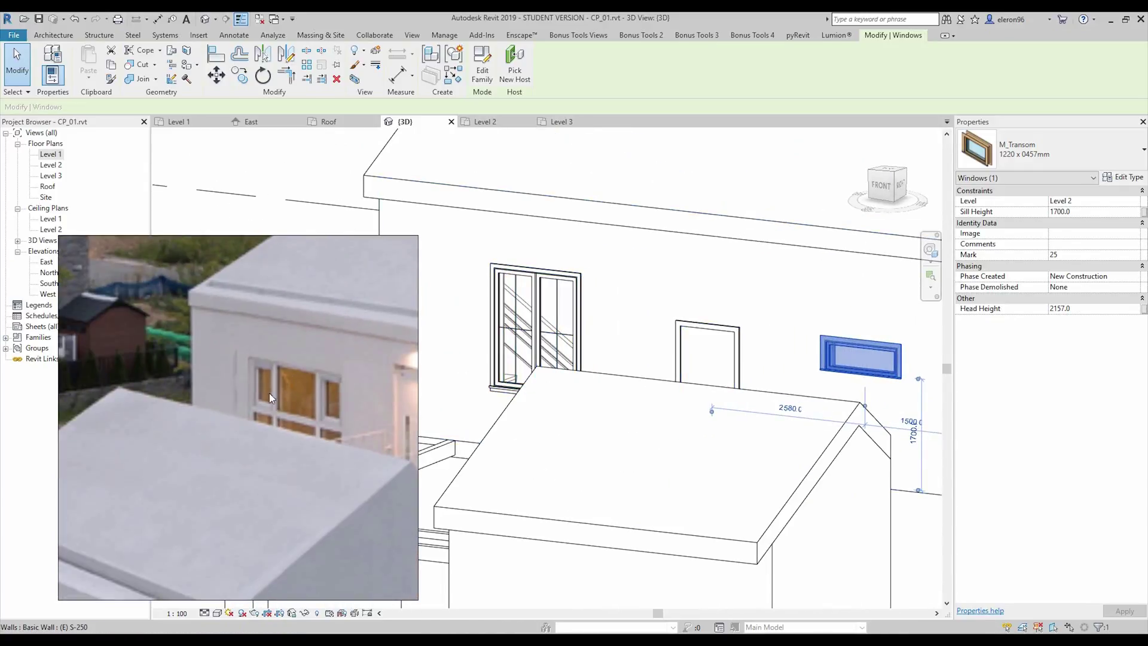
{"action": "left_click", "coordinate": [291, 638]}
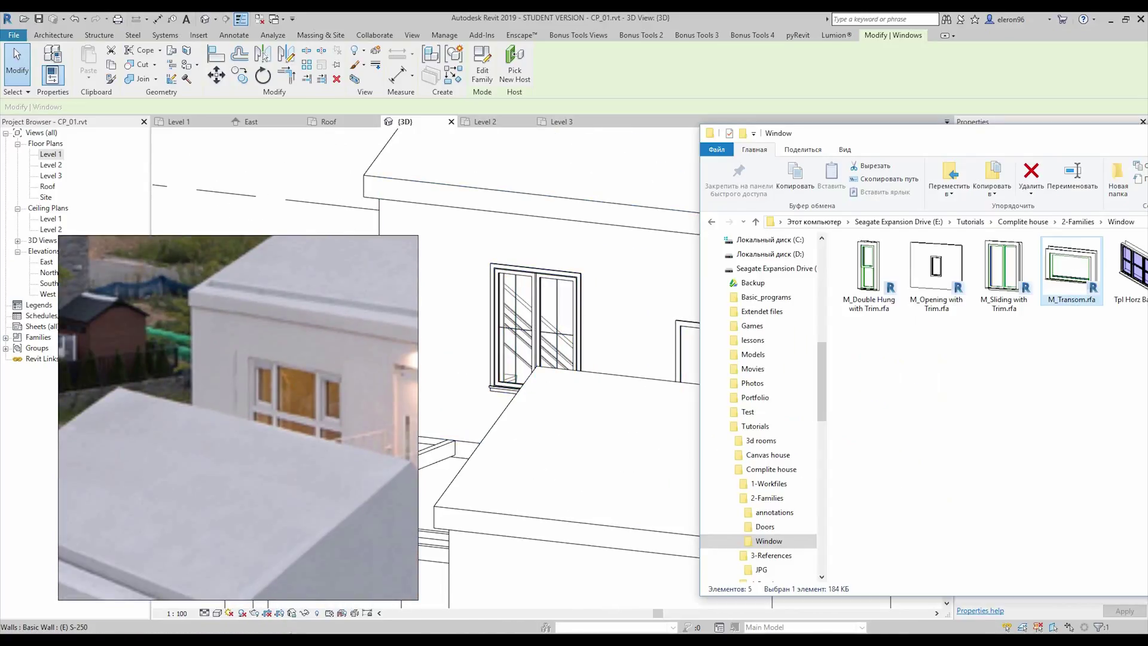
Load the Tpl Horz Bars family and change the casement double window to that type
{"action": "left_click_drag", "start_coordinate": [926, 138], "coordinate": [826, 133]}
{"action": "left_click", "coordinate": [1039, 266]}
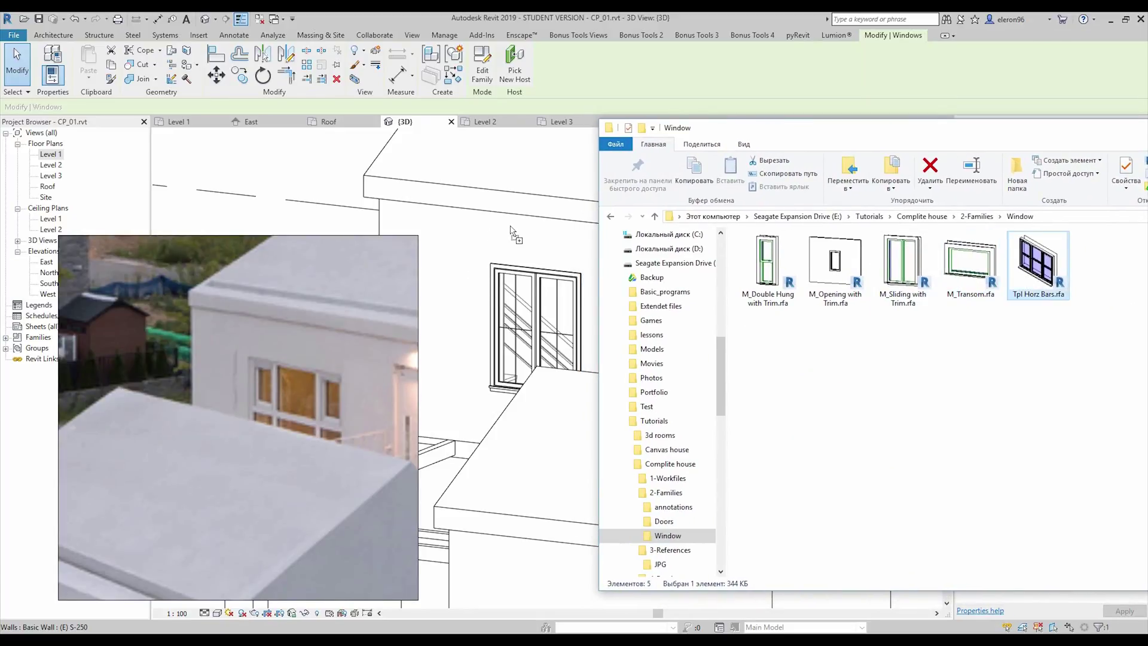
{"action": "left_click_drag", "start_coordinate": [513, 232], "coordinate": [513, 232]}
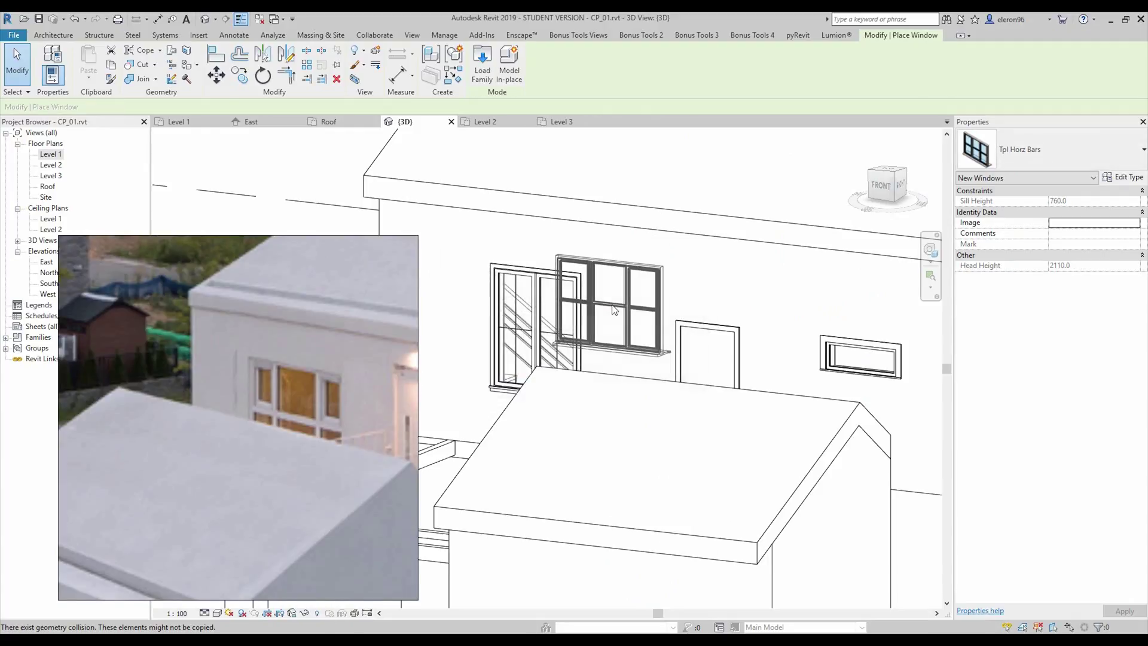
{"action": "key", "text": "Escape"}
{"action": "key", "text": "Escape"}
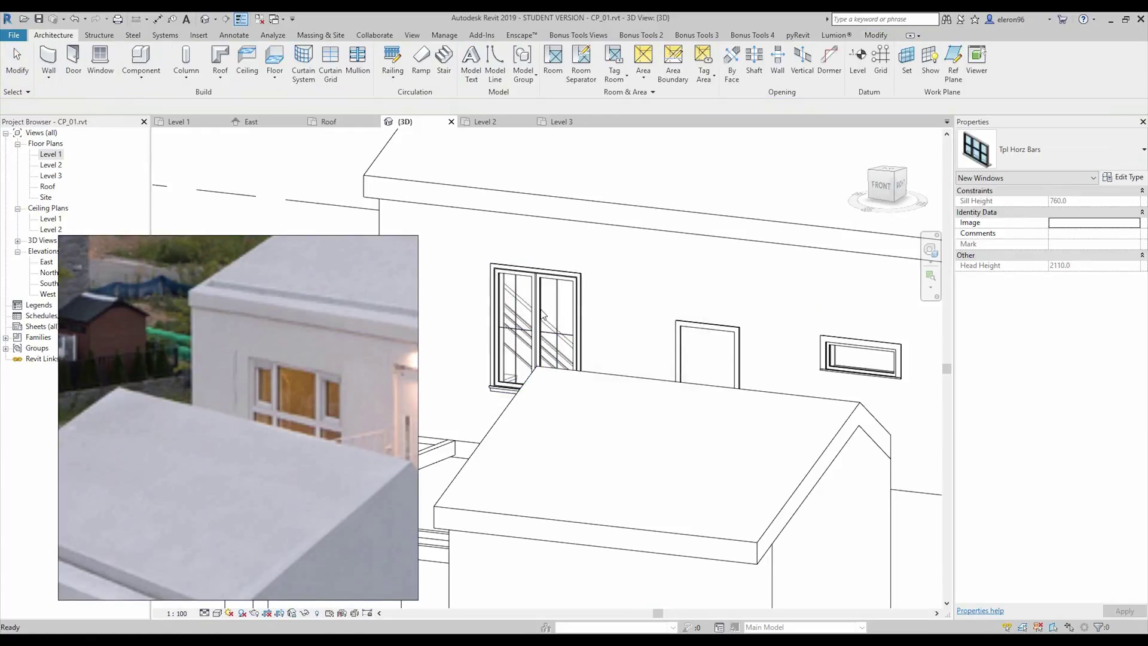
{"action": "left_click", "coordinate": [538, 308]}
{"action": "left_click", "coordinate": [1075, 156]}
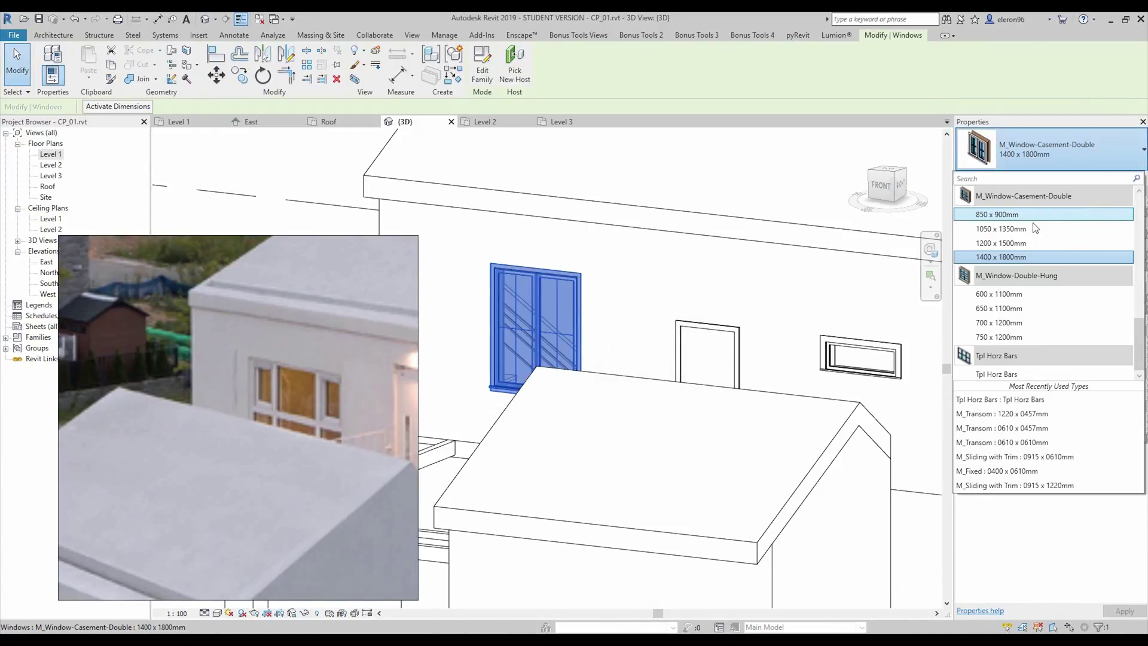
{"action": "left_click", "coordinate": [1012, 374]}
{"action": "middle_click_drag", "start_coordinate": [605, 304], "coordinate": [640, 322]}
{"action": "key", "text": "Escape"}
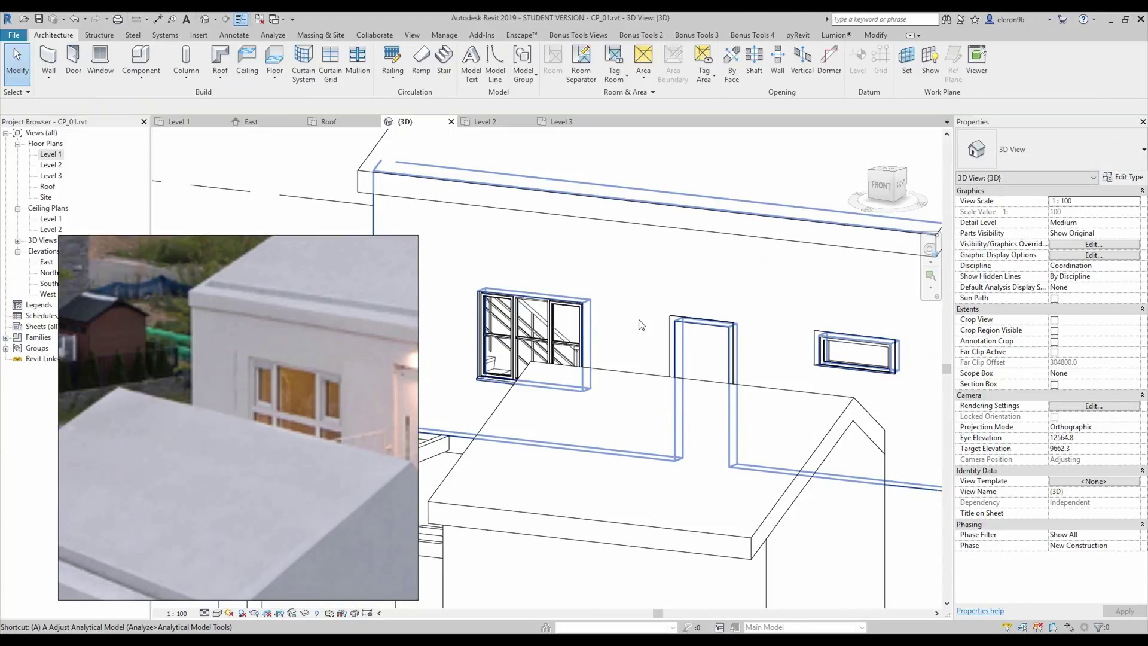
Try aligning the new window, then reselect it and orbit to the house's right side
{"action": "key", "text": "l"}
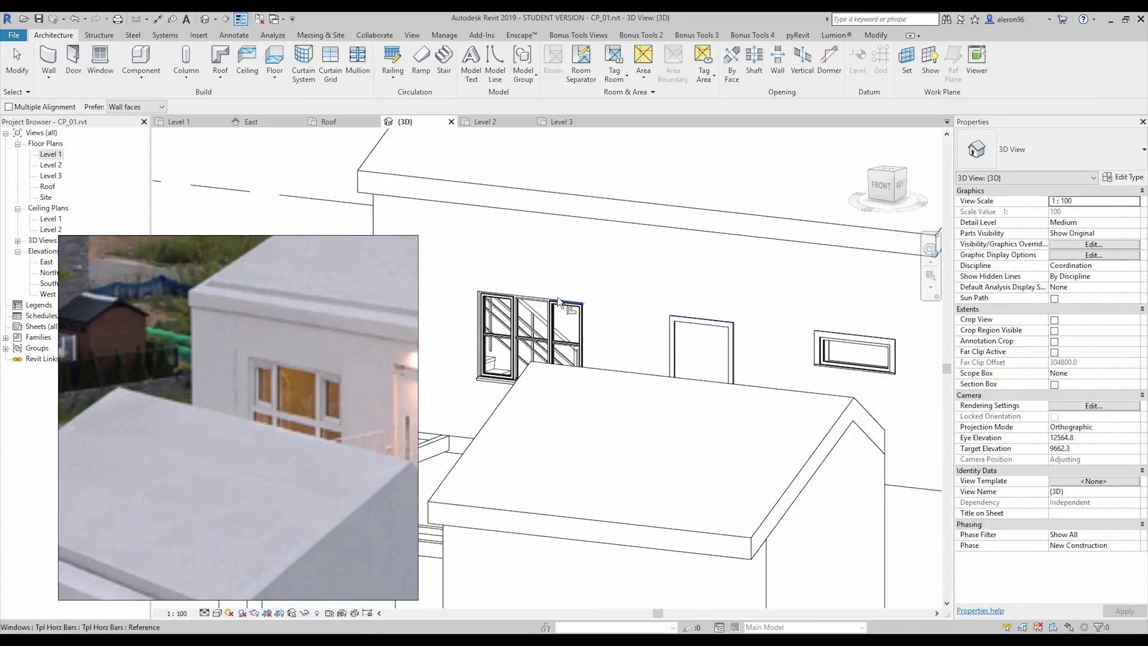
{"action": "scroll", "coordinate": [559, 302], "scroll_direction": "up", "scroll_amount": 3}
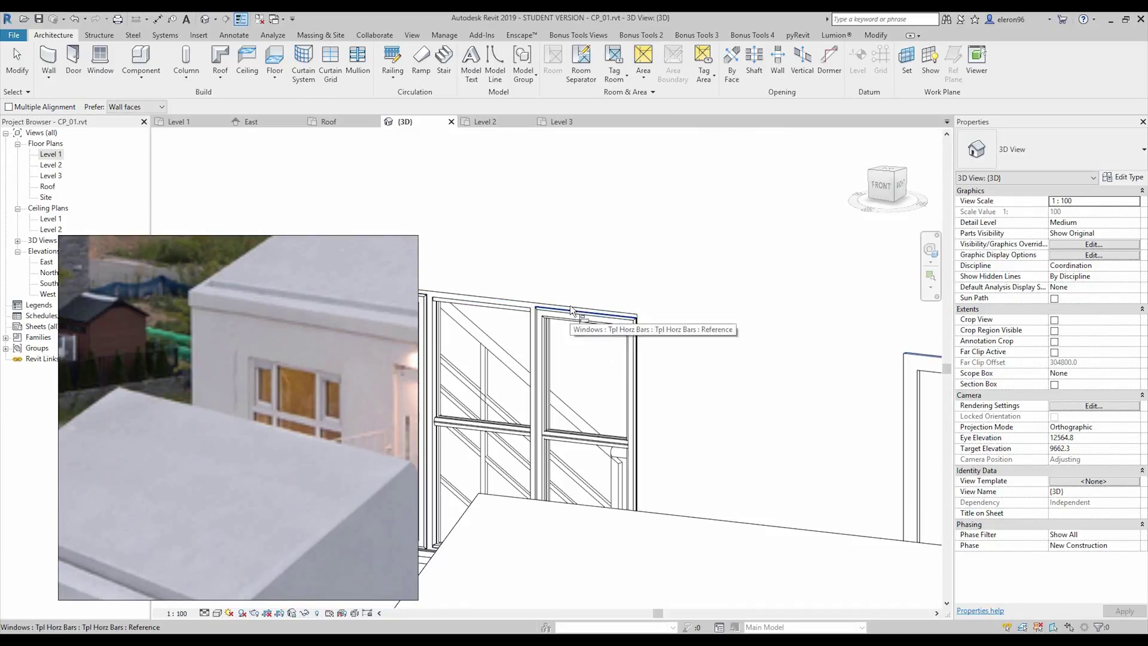
{"action": "scroll", "coordinate": [730, 253], "scroll_direction": "down", "scroll_amount": 5}
{"action": "key", "text": "Escape"}
{"action": "left_click", "coordinate": [691, 275]}
{"action": "middle_click_drag", "start_coordinate": [691, 275], "coordinate": [732, 300], "text": "shift"}
{"action": "middle_click_drag", "start_coordinate": [371, 419], "coordinate": [173, 342]}
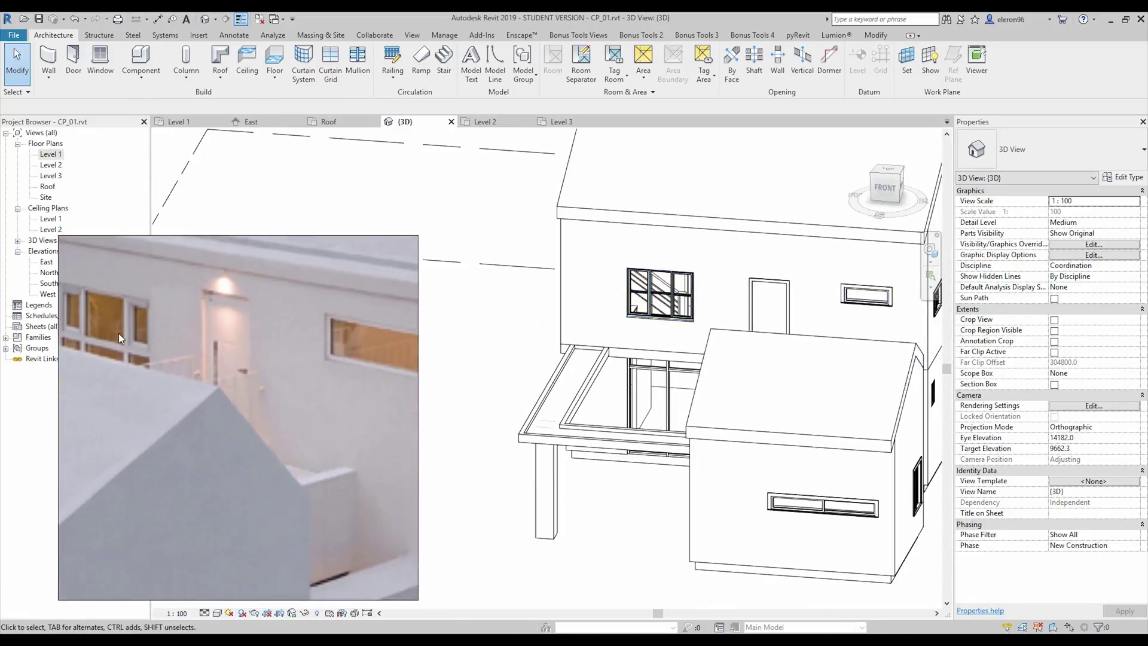
{"action": "scroll", "coordinate": [173, 343], "scroll_direction": "down", "scroll_amount": 5}
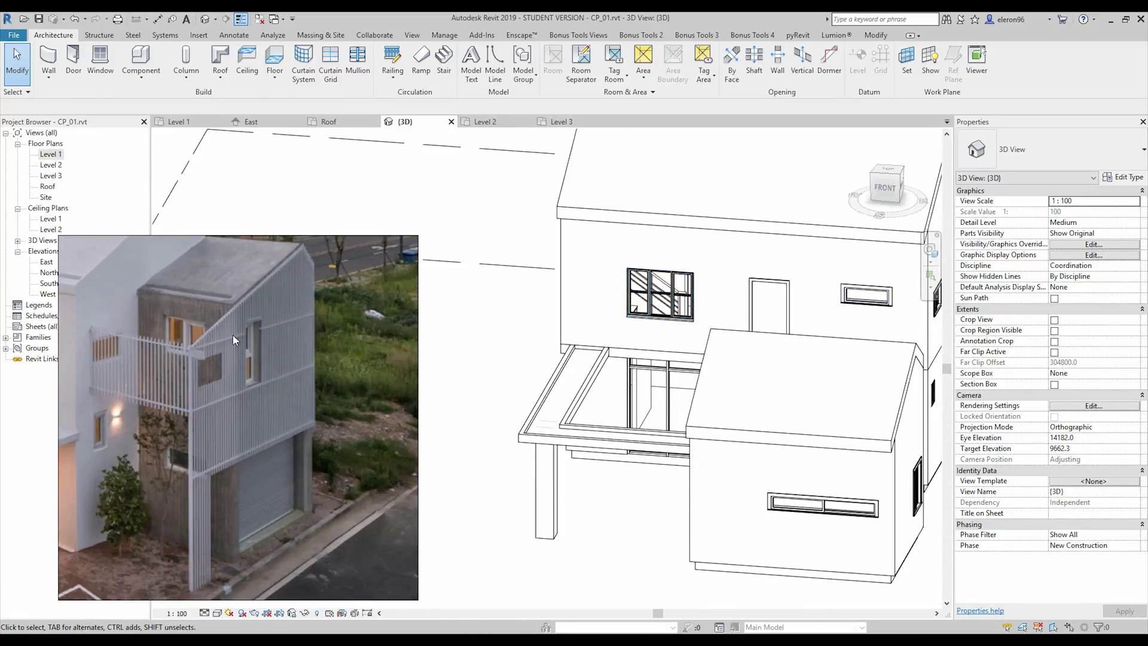
{"action": "middle_click_drag", "start_coordinate": [242, 325], "coordinate": [743, 354], "text": "shift"}
Review the small window's types, then load the M_Double Hung with Trim family from Explorer
{"action": "scroll", "coordinate": [594, 302], "scroll_direction": "up", "scroll_amount": 6}
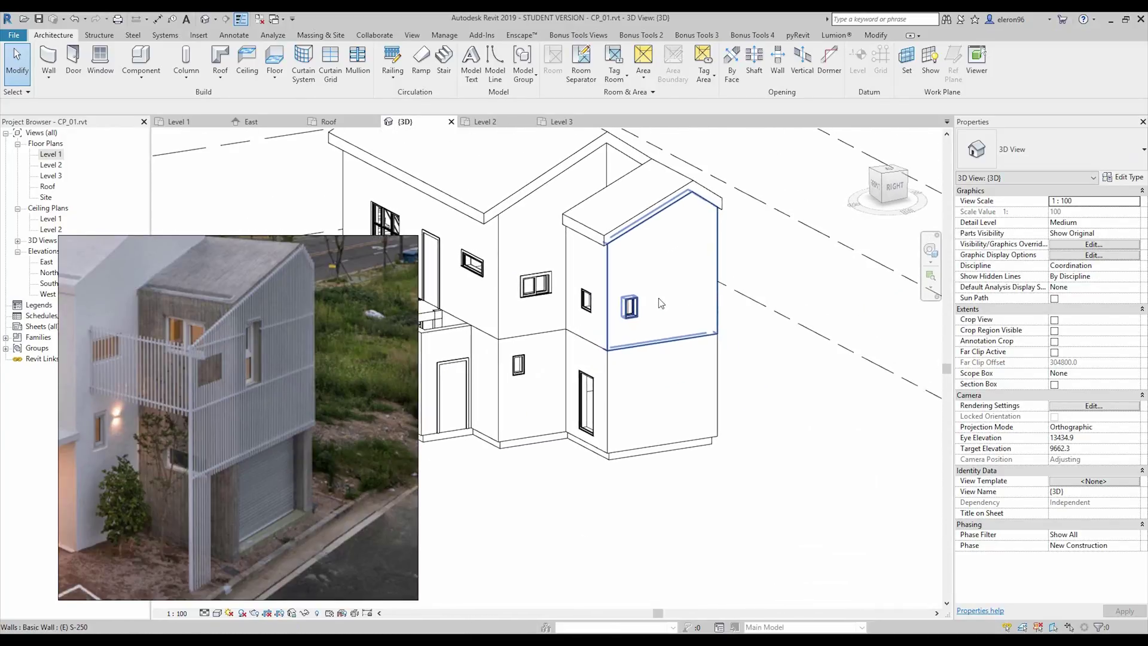
{"action": "left_click", "coordinate": [635, 329]}
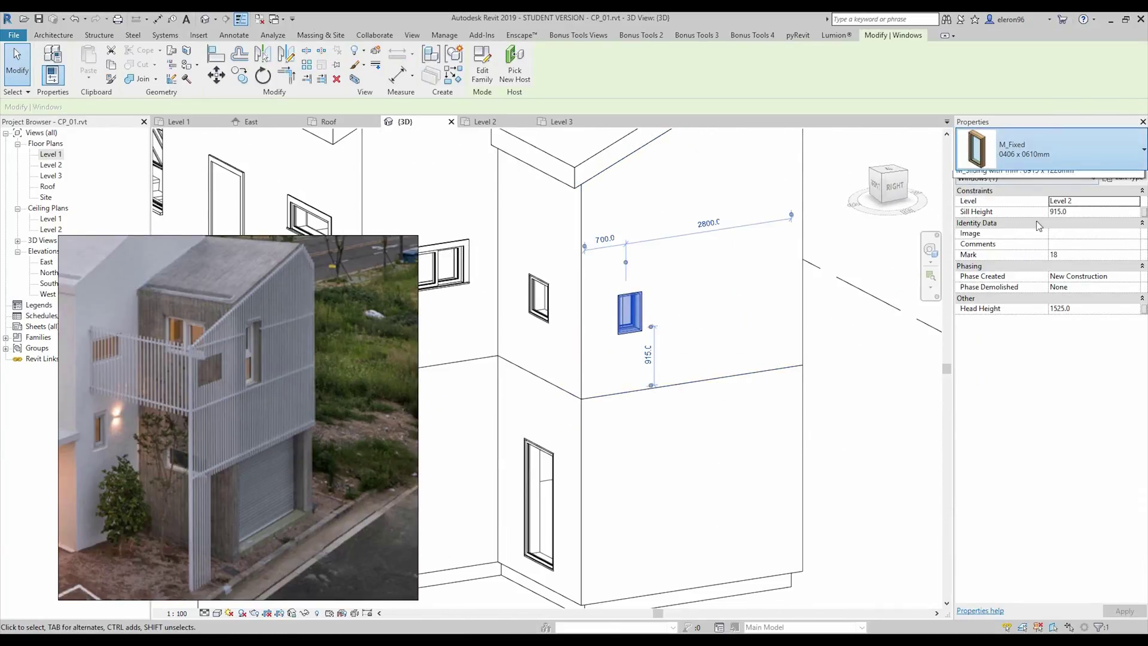
{"action": "left_click", "coordinate": [1060, 158]}
{"action": "scroll", "coordinate": [1073, 318], "scroll_direction": "up", "scroll_amount": 2}
{"action": "scroll", "coordinate": [1075, 303], "scroll_direction": "down", "scroll_amount": 6}
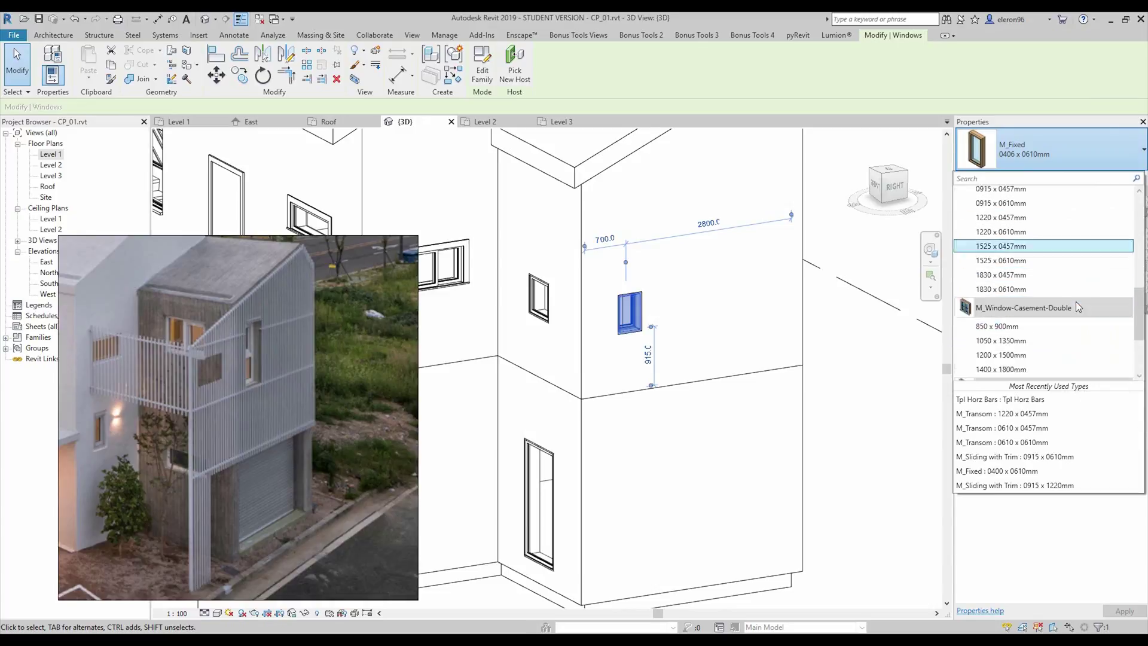
{"action": "left_click", "coordinate": [865, 424]}
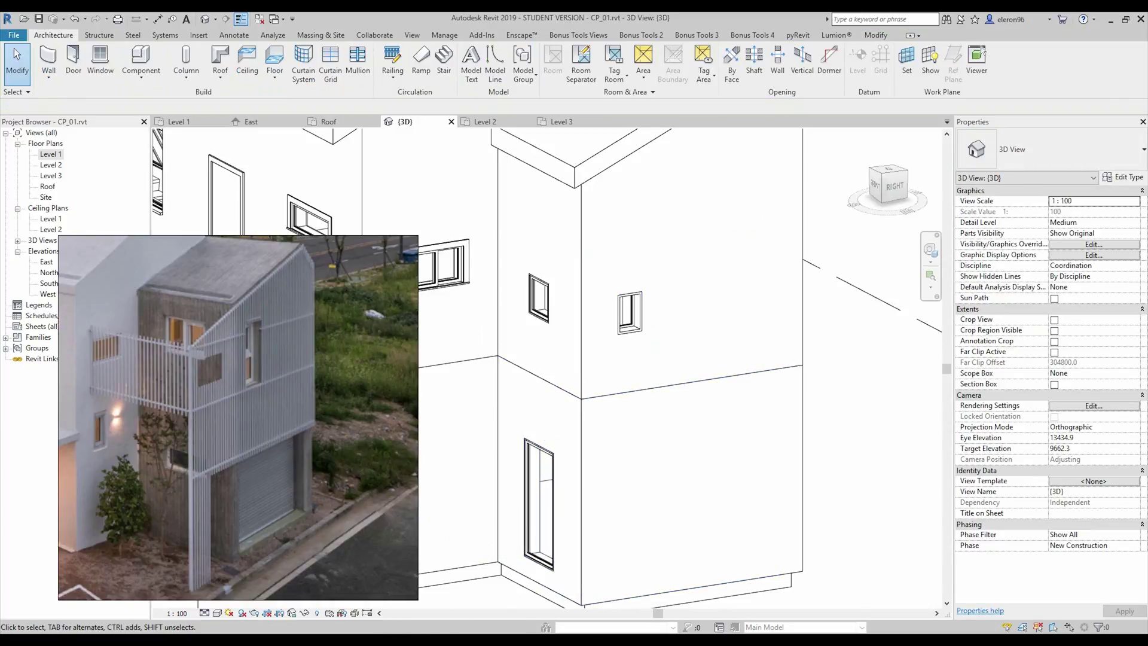
{"action": "key", "text": "alt+Tab"}
{"action": "left_click_drag", "start_coordinate": [764, 255], "coordinate": [512, 400]}
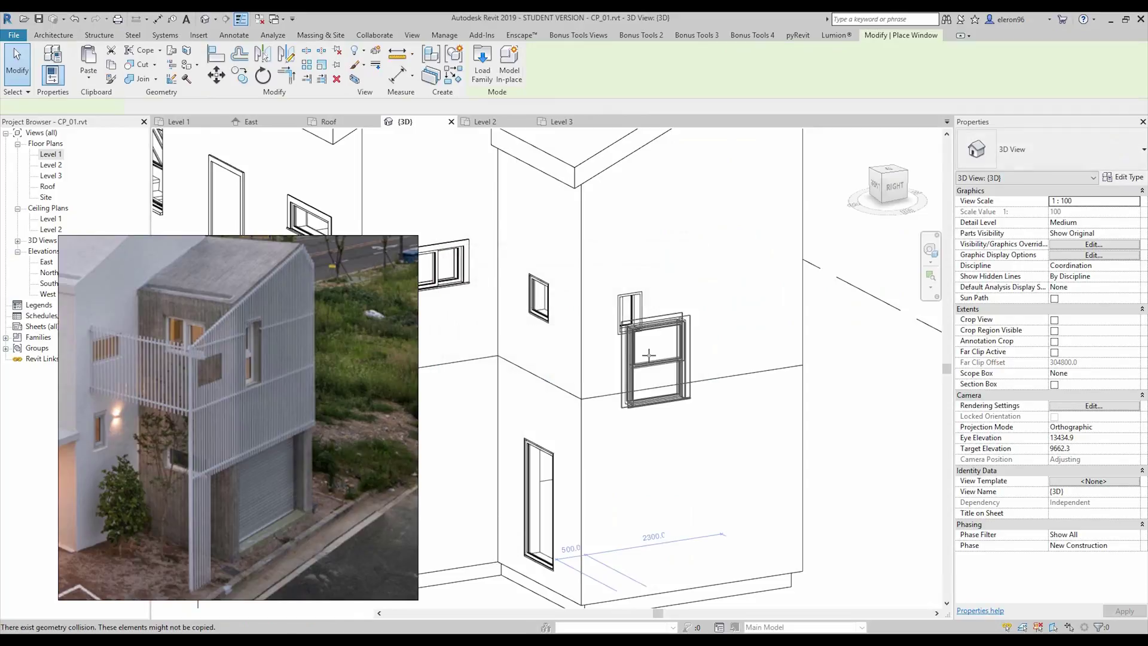
{"action": "key", "text": "Escape"}
{"action": "key", "text": "Escape"}
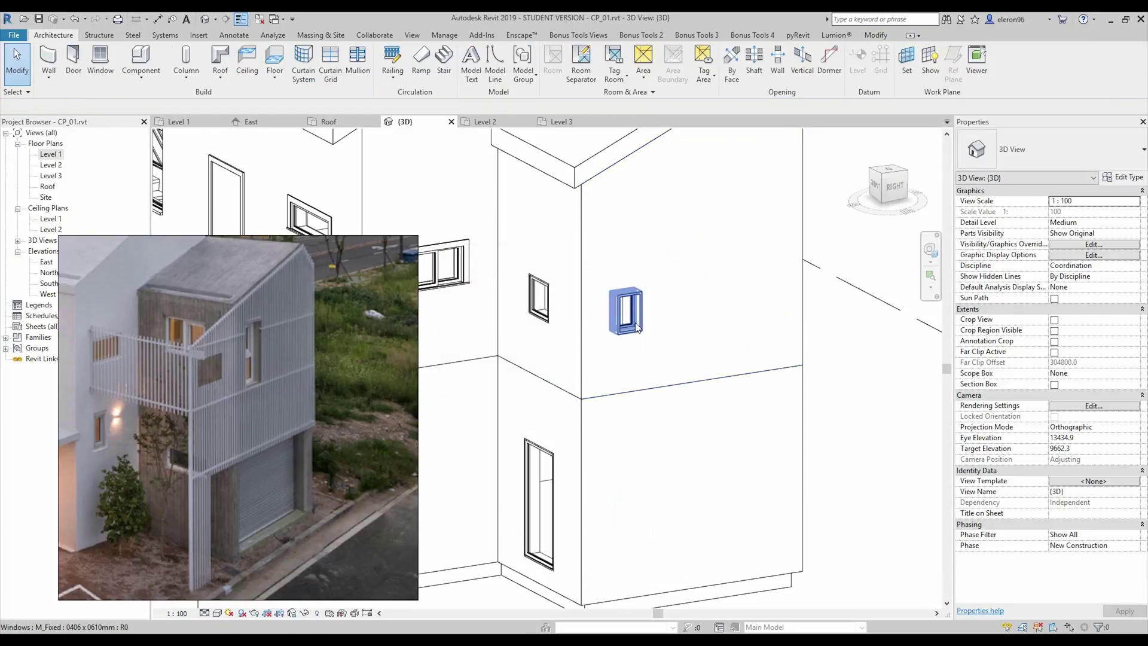
Try the upper fixed window as a 0915 x 1220mm, then 0610 x 1830mm double-hung
{"action": "left_click", "coordinate": [625, 311]}
{"action": "left_click", "coordinate": [1052, 149]}
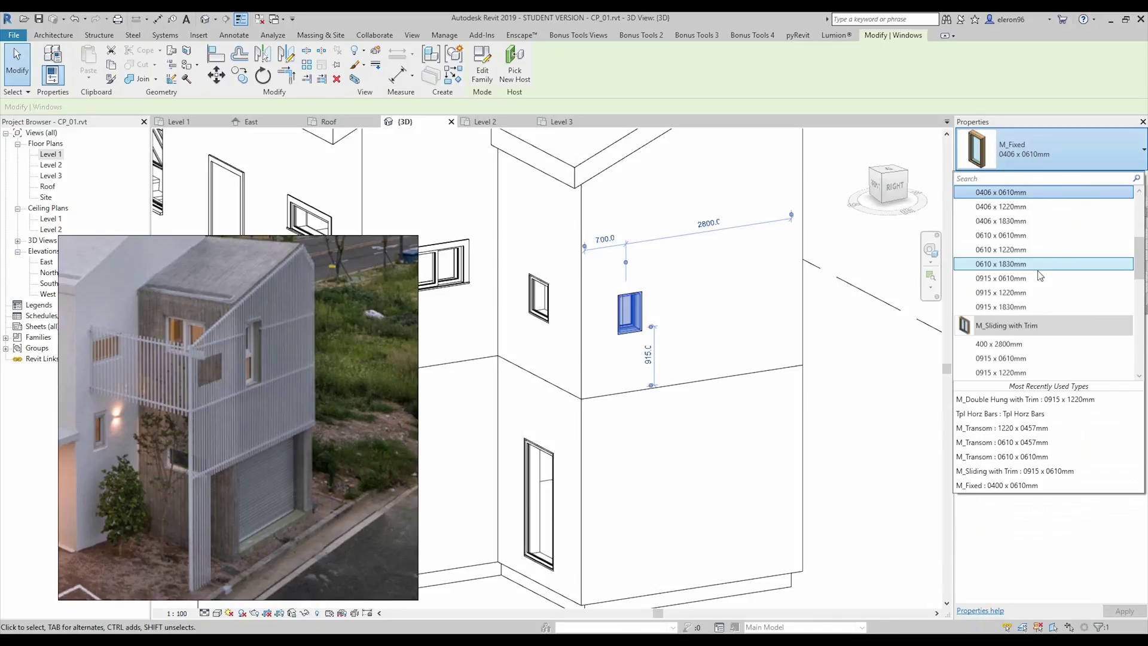
{"action": "scroll", "coordinate": [1041, 274], "scroll_direction": "down", "scroll_amount": 3}
{"action": "scroll", "coordinate": [1040, 274], "scroll_direction": "down", "scroll_amount": 5}
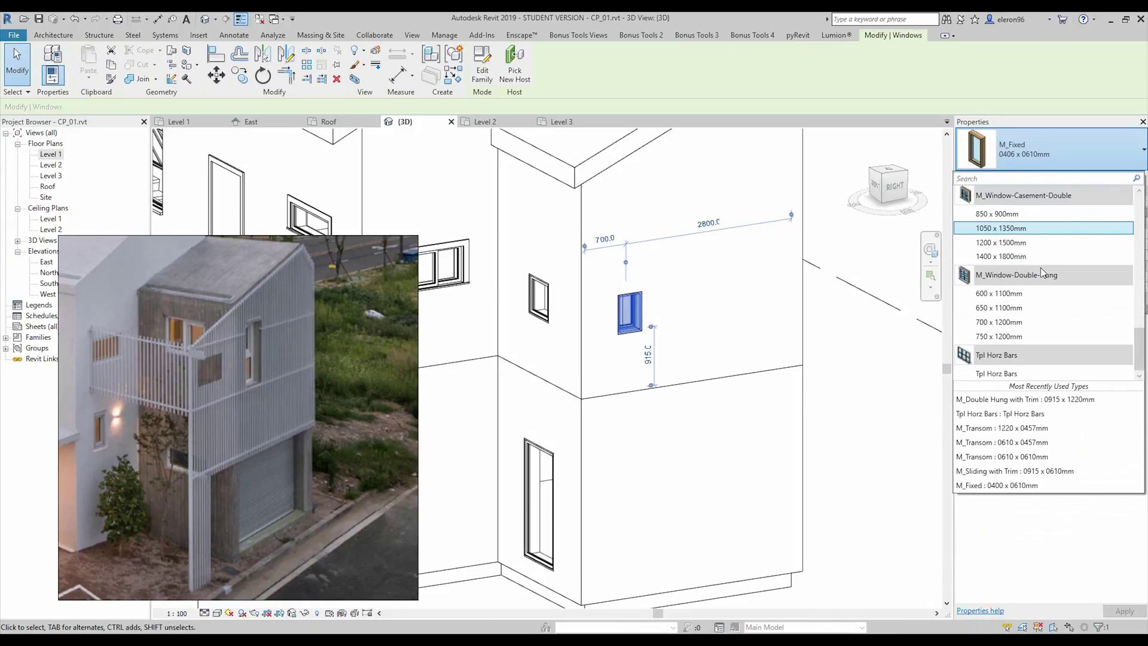
{"action": "scroll", "coordinate": [1041, 275], "scroll_direction": "up", "scroll_amount": 10}
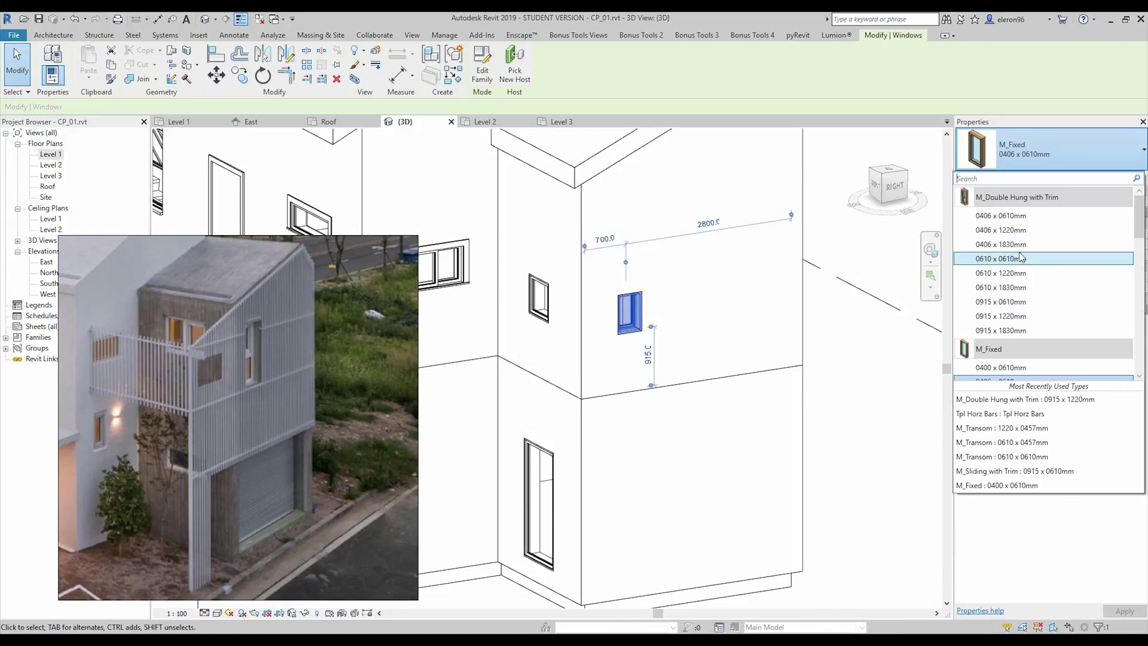
{"action": "left_click", "coordinate": [1019, 318]}
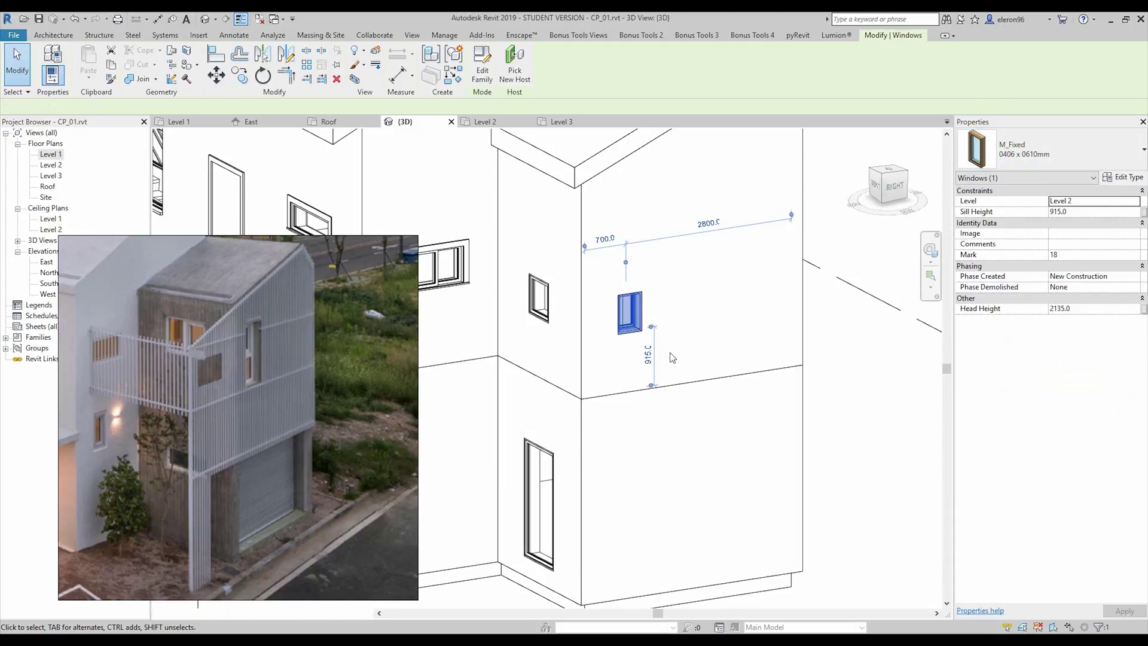
{"action": "left_click", "coordinate": [1047, 150]}
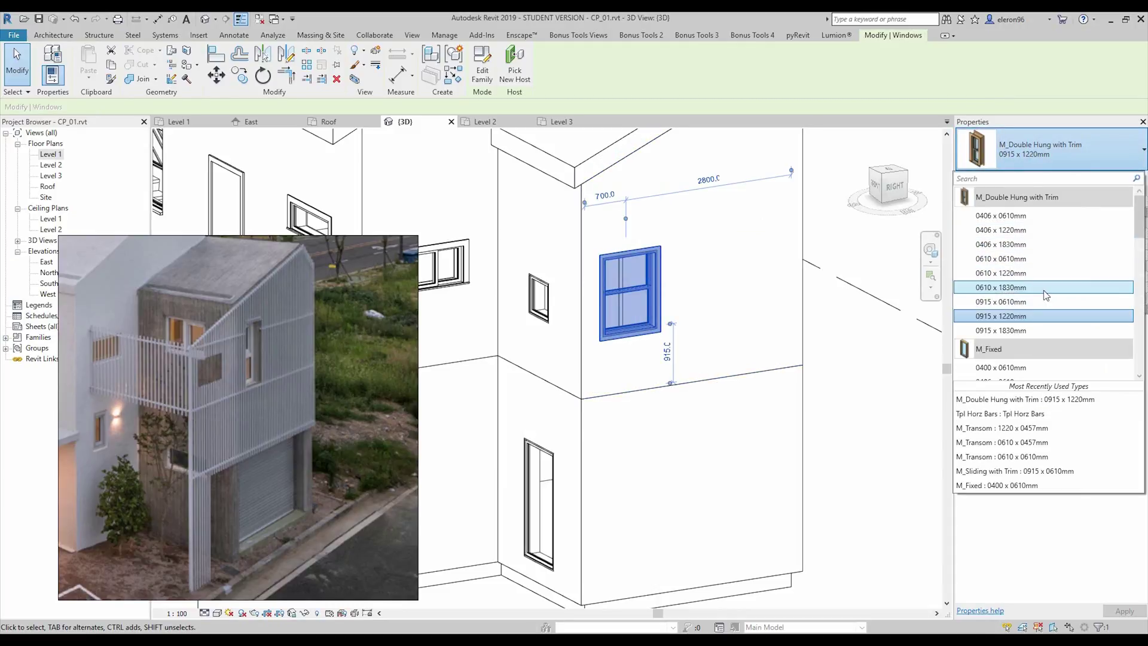
{"action": "left_click", "coordinate": [1047, 288]}
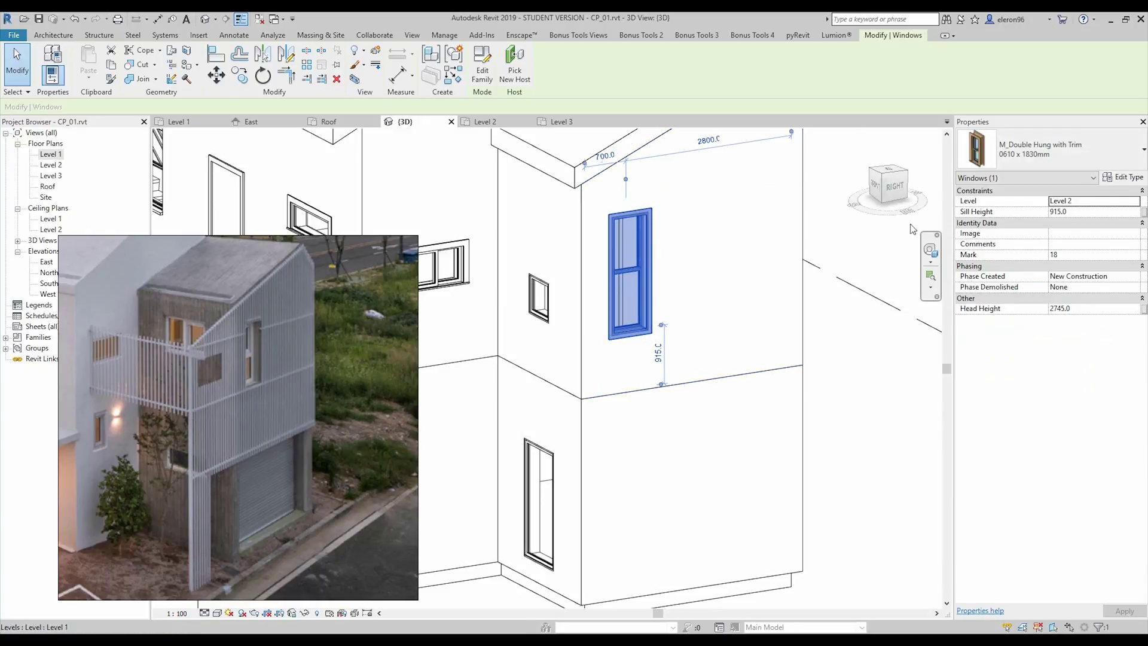
Settle the window on 0406 x 1220mm after trying 0610 x 1220mm and other sizes
{"action": "middle_click_drag", "start_coordinate": [617, 318], "coordinate": [682, 303]}
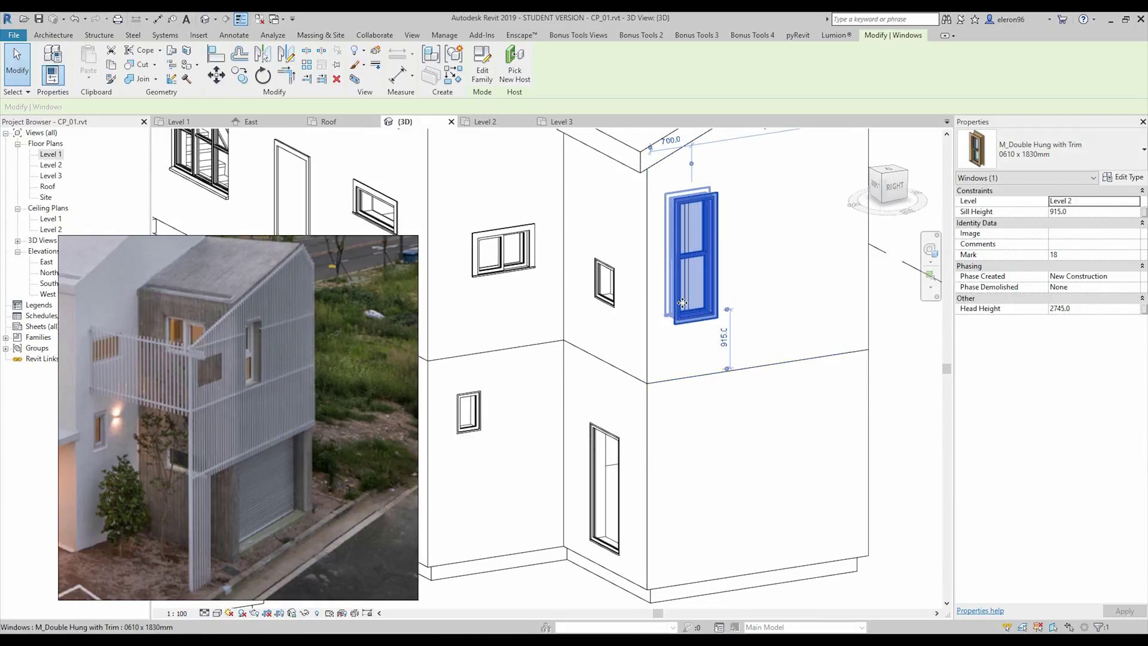
{"action": "left_click", "coordinate": [1042, 158]}
{"action": "left_click", "coordinate": [1040, 273]}
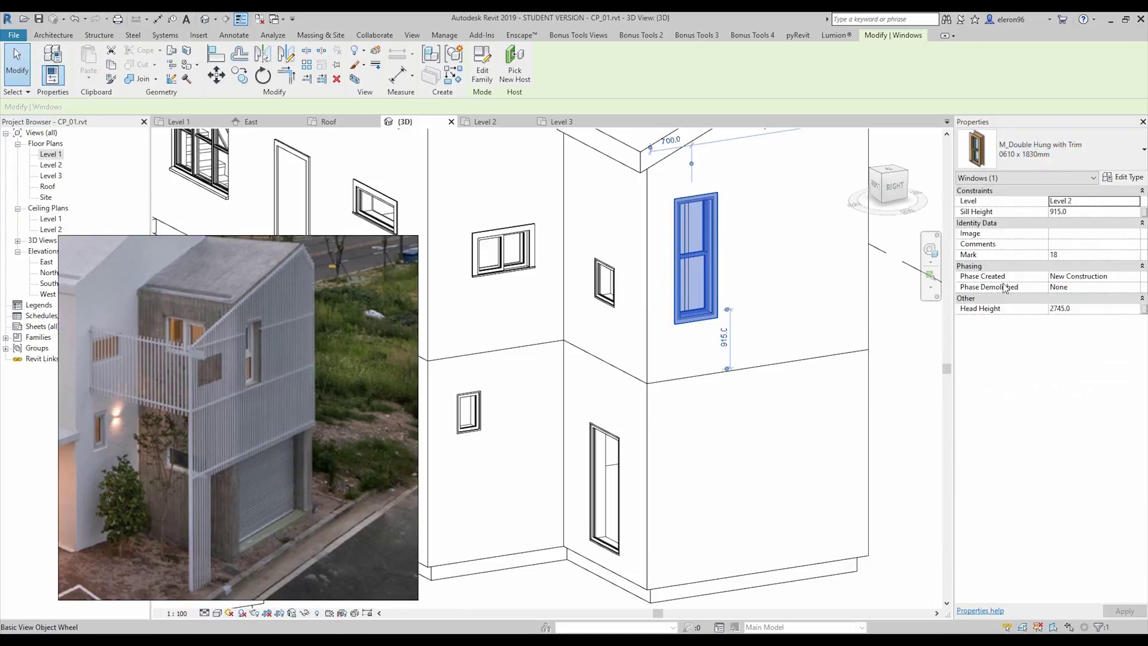
{"action": "left_click", "coordinate": [1040, 169]}
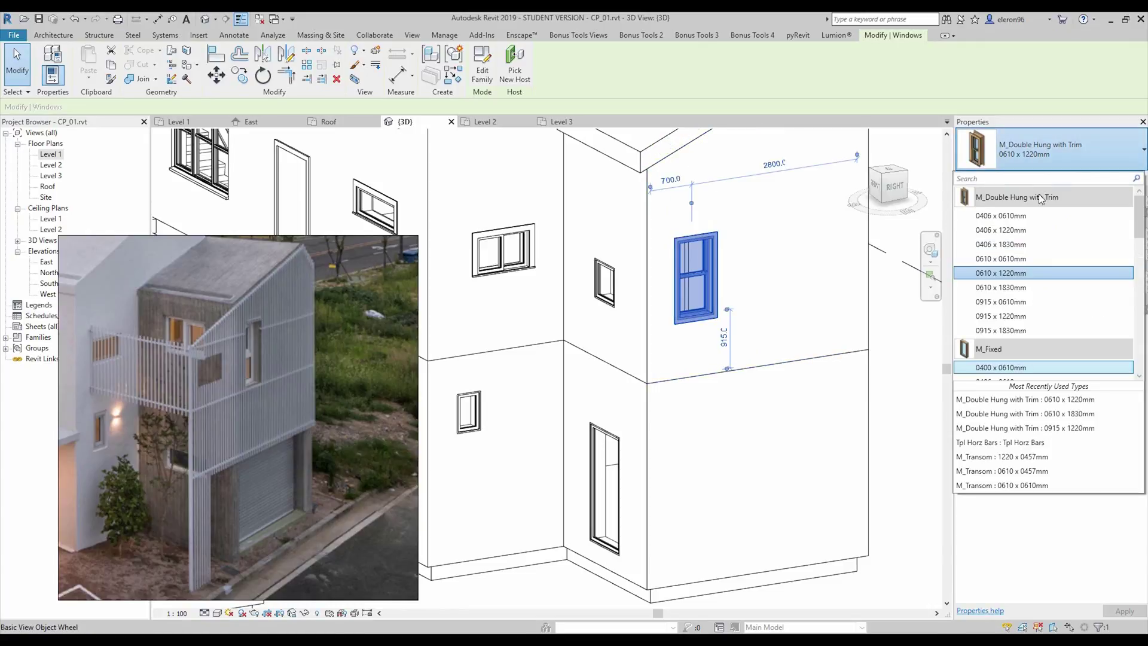
{"action": "left_click", "coordinate": [1045, 244]}
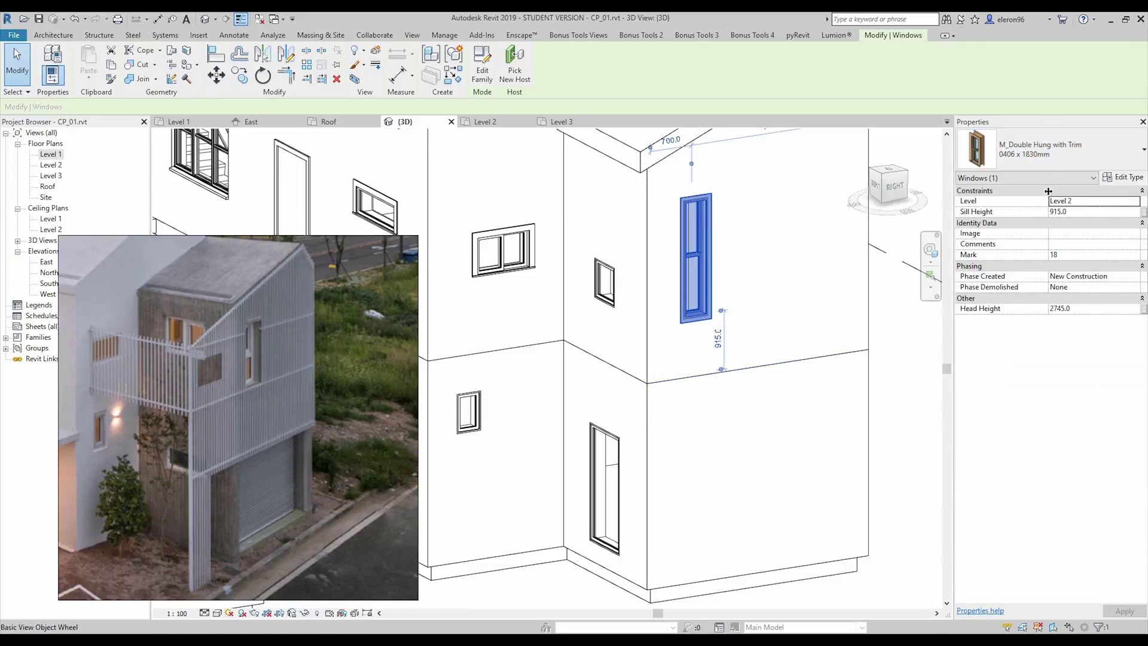
{"action": "left_click", "coordinate": [1062, 156]}
{"action": "left_click", "coordinate": [1042, 230]}
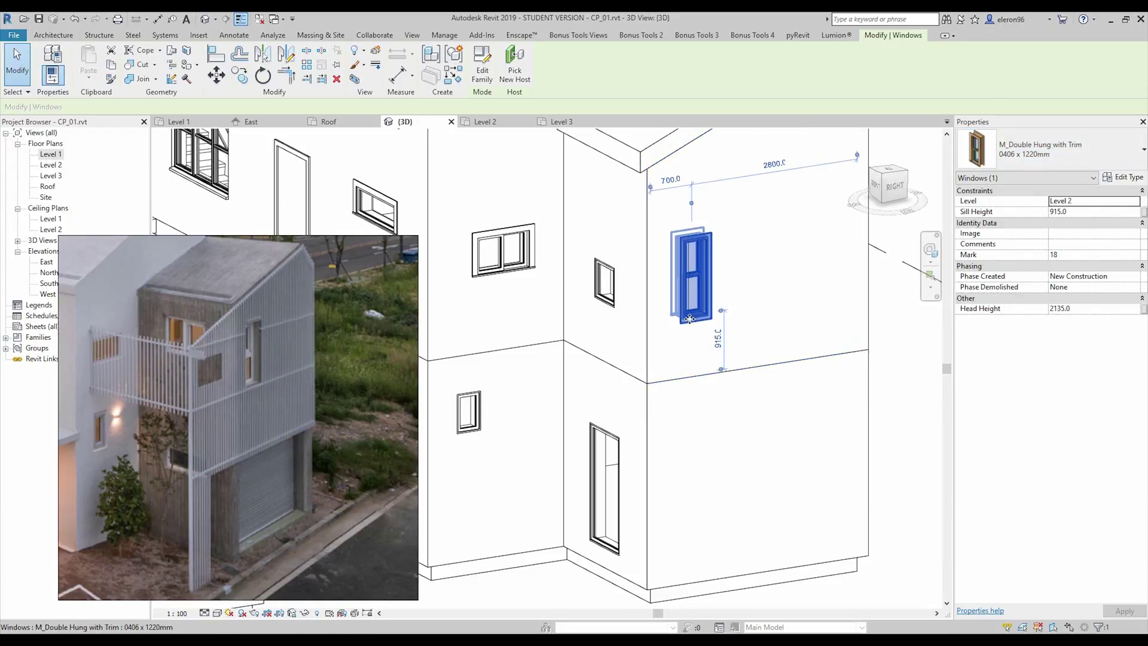
{"action": "key", "text": "l"}
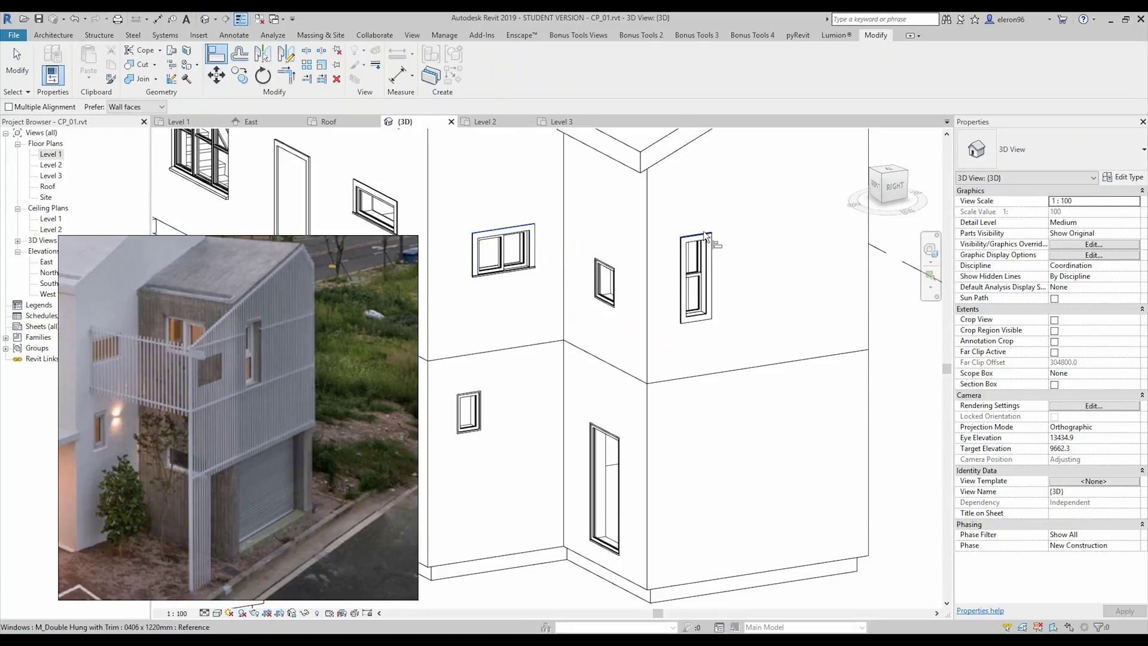
Change the small square front window to M_Sliding with Trim 0915 x 0610mm
{"action": "key", "text": "Escape"}
{"action": "key", "text": "Escape"}
{"action": "middle_click_drag", "start_coordinate": [561, 335], "coordinate": [590, 350]}
{"action": "left_click", "coordinate": [636, 310]}
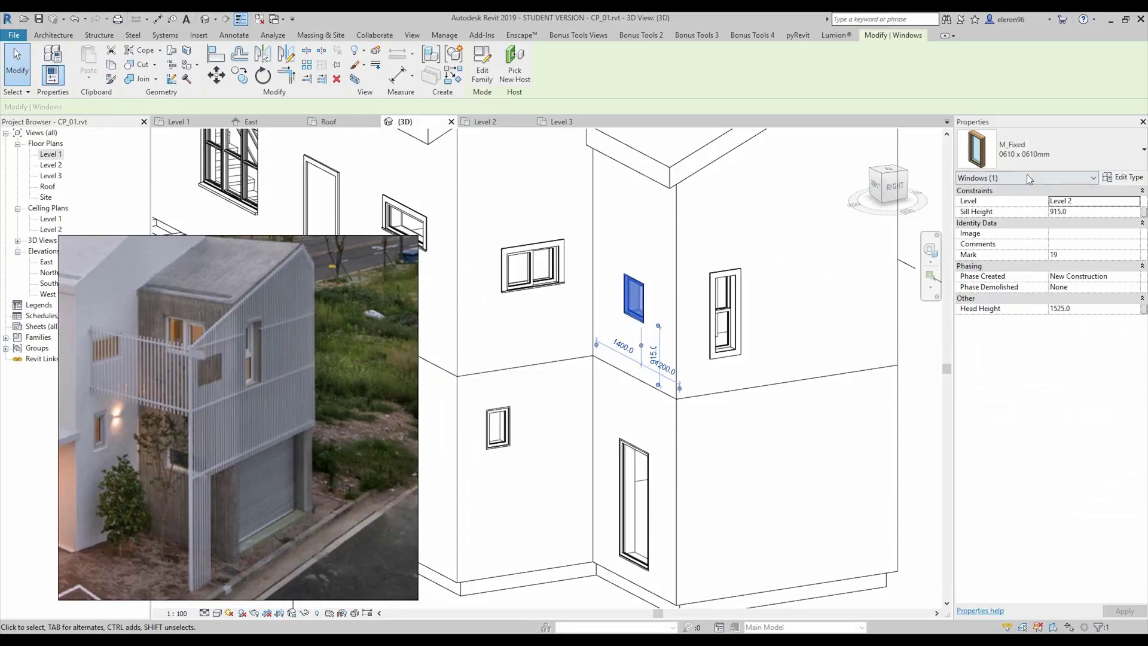
{"action": "left_click", "coordinate": [1036, 154]}
{"action": "scroll", "coordinate": [1042, 299], "scroll_direction": "down", "scroll_amount": 1}
{"action": "left_click", "coordinate": [1015, 273]}
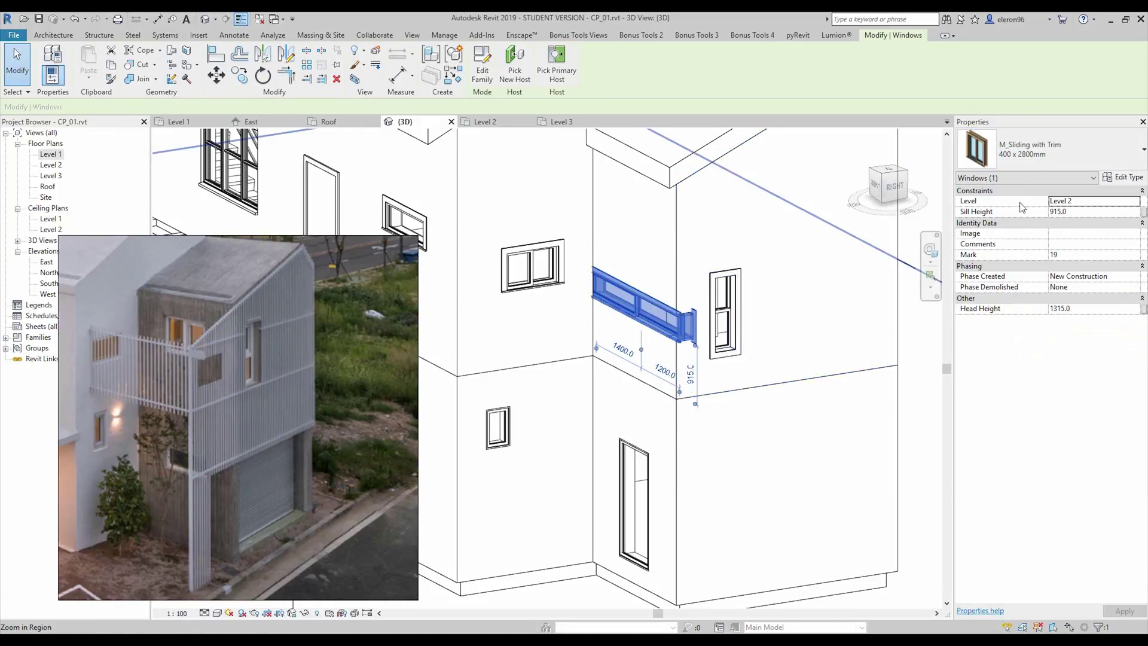
{"action": "left_click", "coordinate": [1031, 157]}
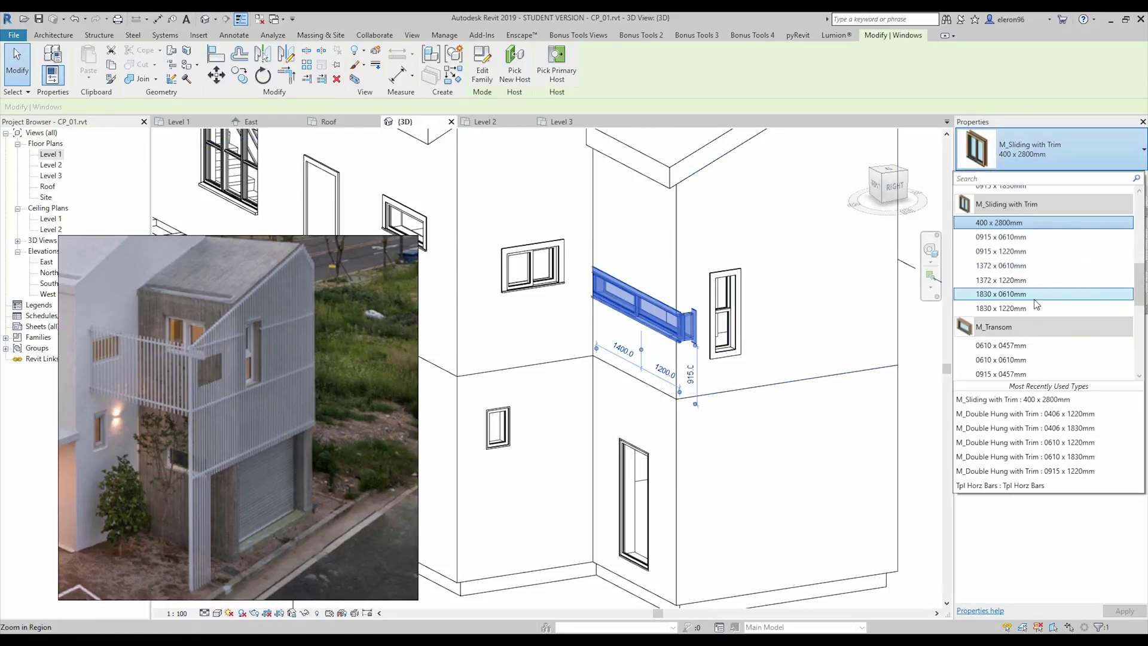
{"action": "left_click", "coordinate": [1024, 246]}
Face the front wall and begin Align, using the right window's top as reference
{"action": "middle_click_drag", "start_coordinate": [589, 358], "coordinate": [658, 354], "text": "shift"}
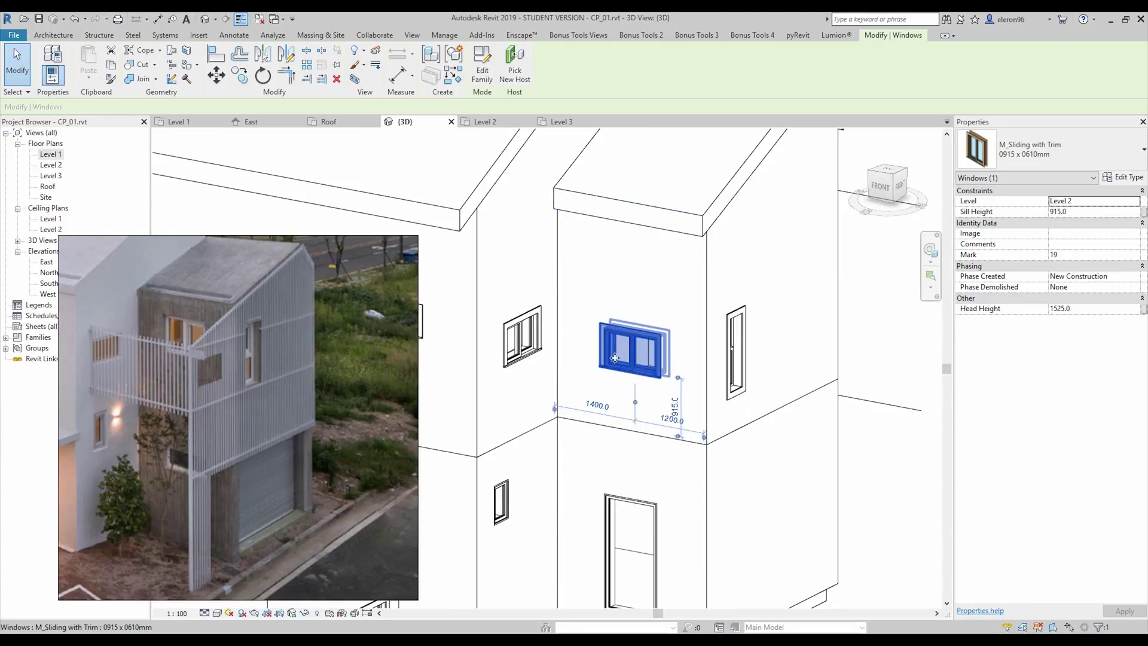
{"action": "key", "text": "Escape"}
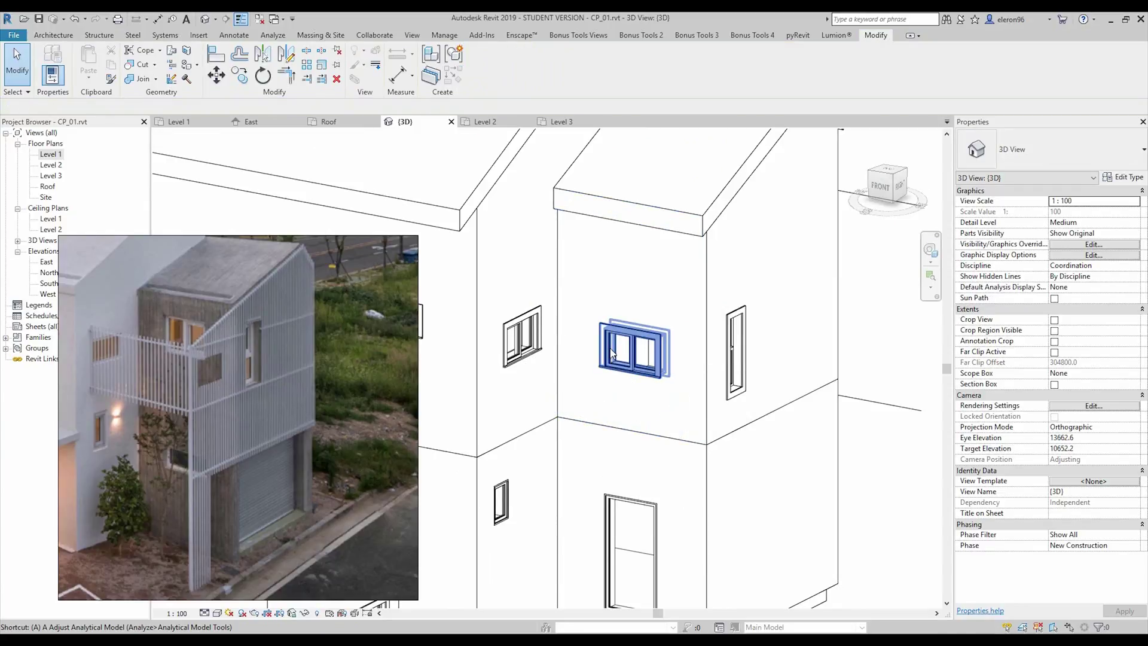
{"action": "key", "text": "l"}
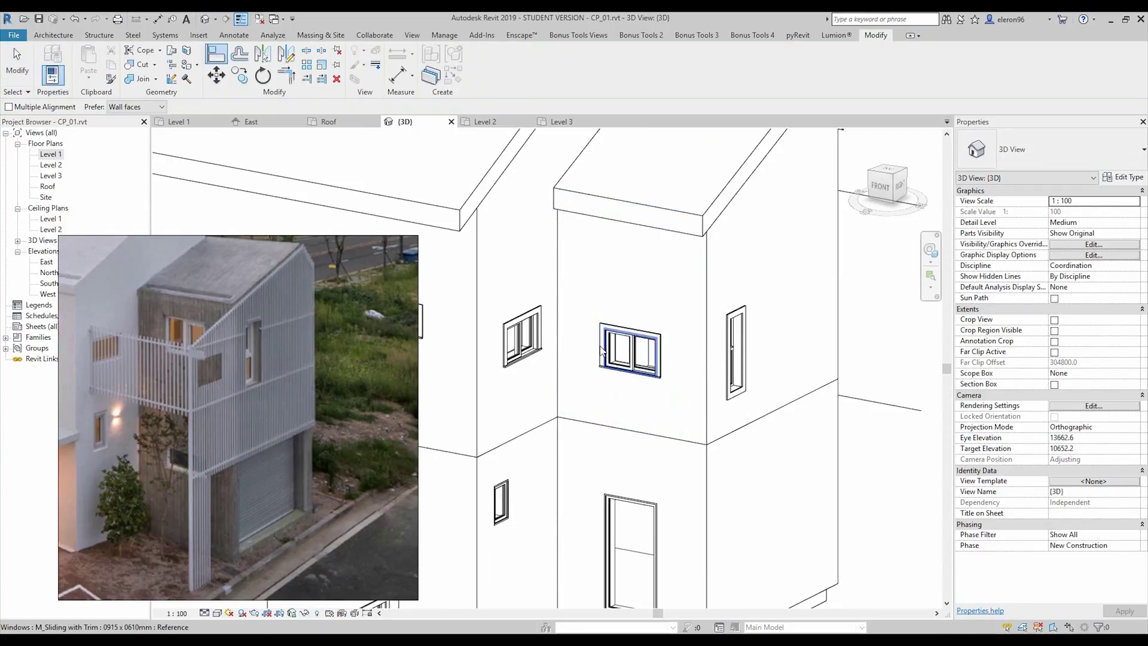
{"action": "left_click", "coordinate": [735, 313]}
Raise the front upper window so its head lines up with its neighbour
{"action": "left_click", "coordinate": [626, 327]}
{"action": "scroll", "coordinate": [713, 325], "scroll_direction": "down", "scroll_amount": 2}
{"action": "mouse_move", "coordinate": [710, 335]}
{"action": "middle_mouse_down", "text": "shift"}
{"action": "mouse_move", "coordinate": [690, 345]}
{"action": "mouse_move", "coordinate": [712, 339]}
{"action": "middle_mouse_up", "text": "shift"}
{"action": "key", "text": "Escape"}
{"action": "key", "text": "Escape"}
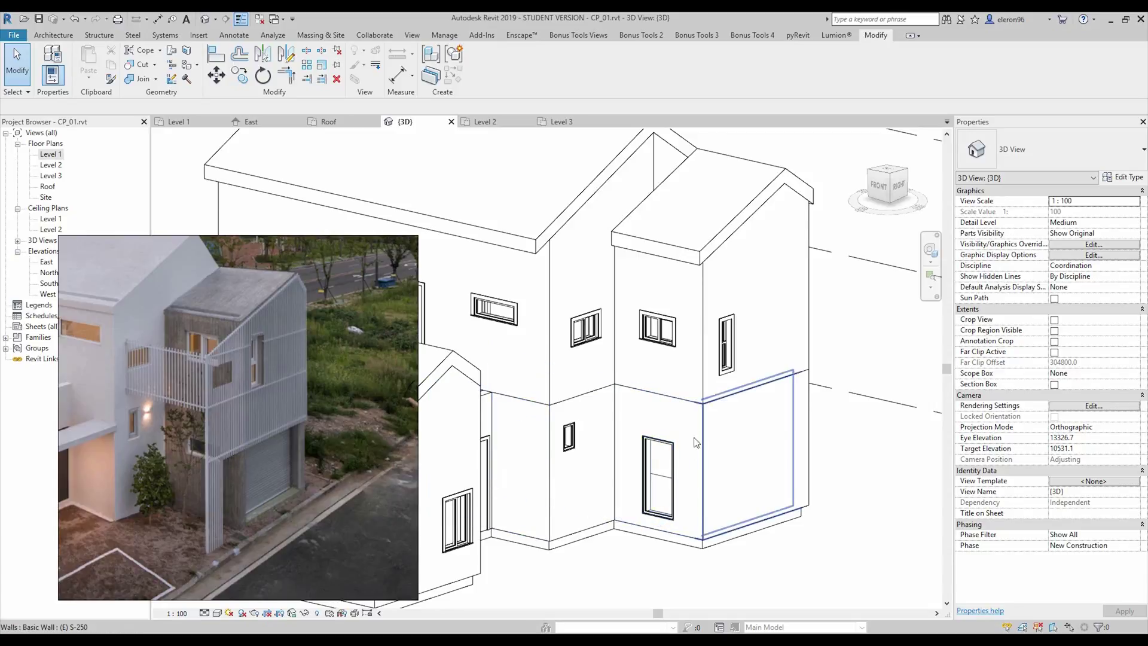
{"action": "scroll", "coordinate": [653, 534], "scroll_direction": "up", "scroll_amount": 3}
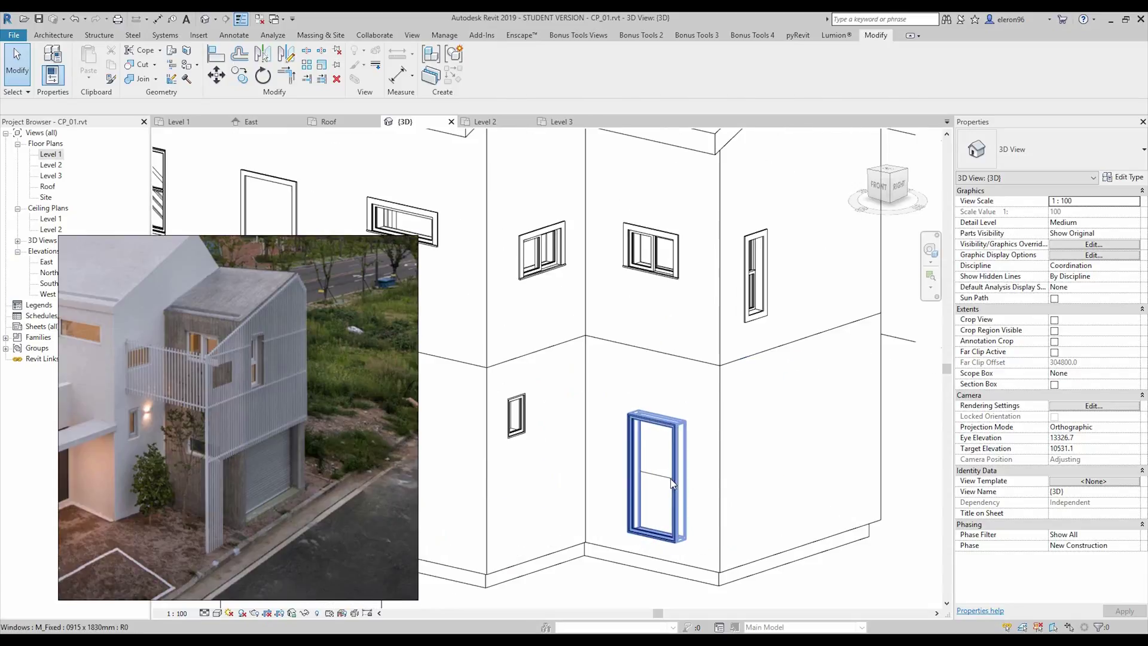
Change the tall ground-floor window to a 0406 x 1220mm double-hung
{"action": "left_click", "coordinate": [655, 537]}
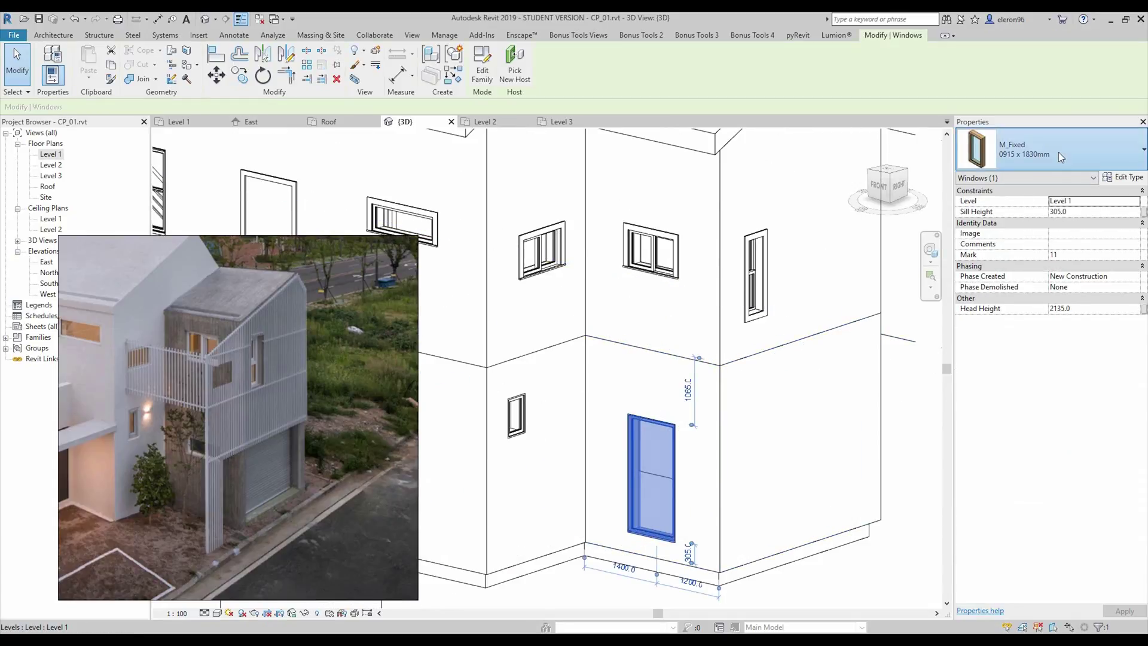
{"action": "left_click", "coordinate": [1059, 152]}
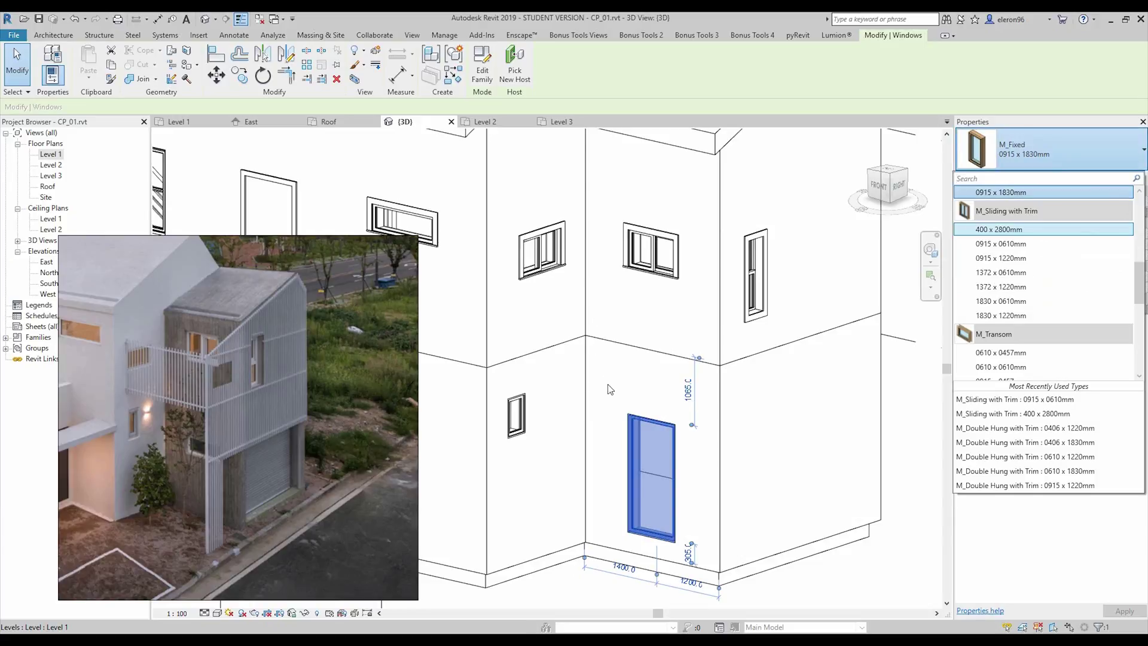
{"action": "key", "text": "Down"}
{"action": "key", "text": "Down"}
{"action": "key", "text": "Down"}
{"action": "key", "text": "Down"}
{"action": "scroll", "coordinate": [1046, 329], "scroll_direction": "up", "scroll_amount": 5}
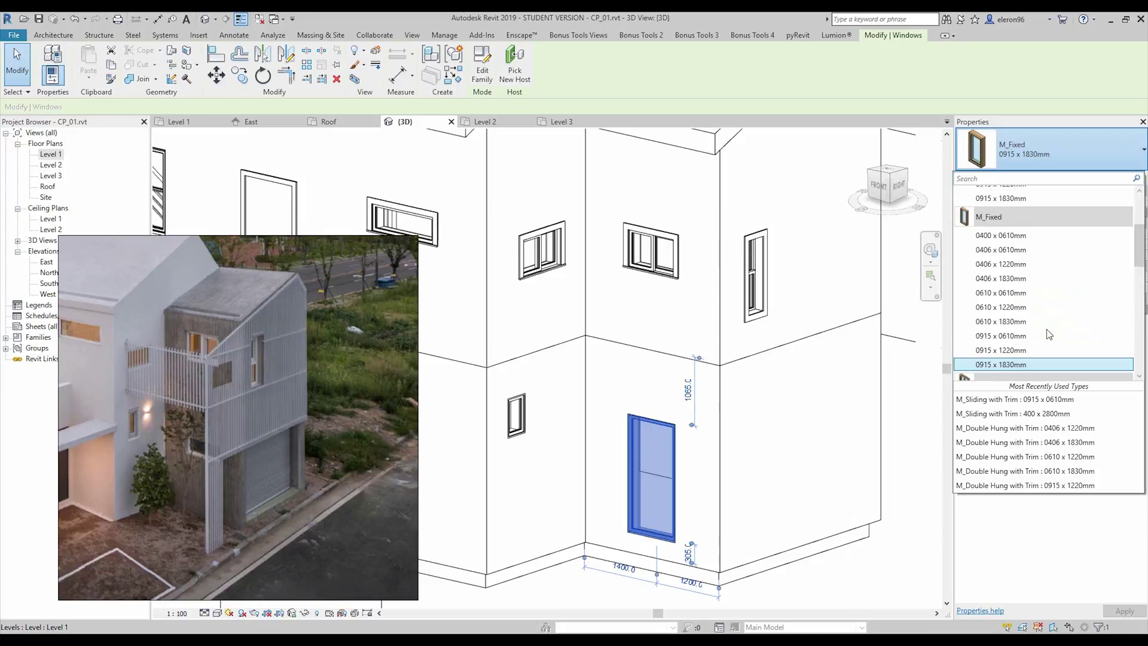
{"action": "left_click", "coordinate": [1020, 231]}
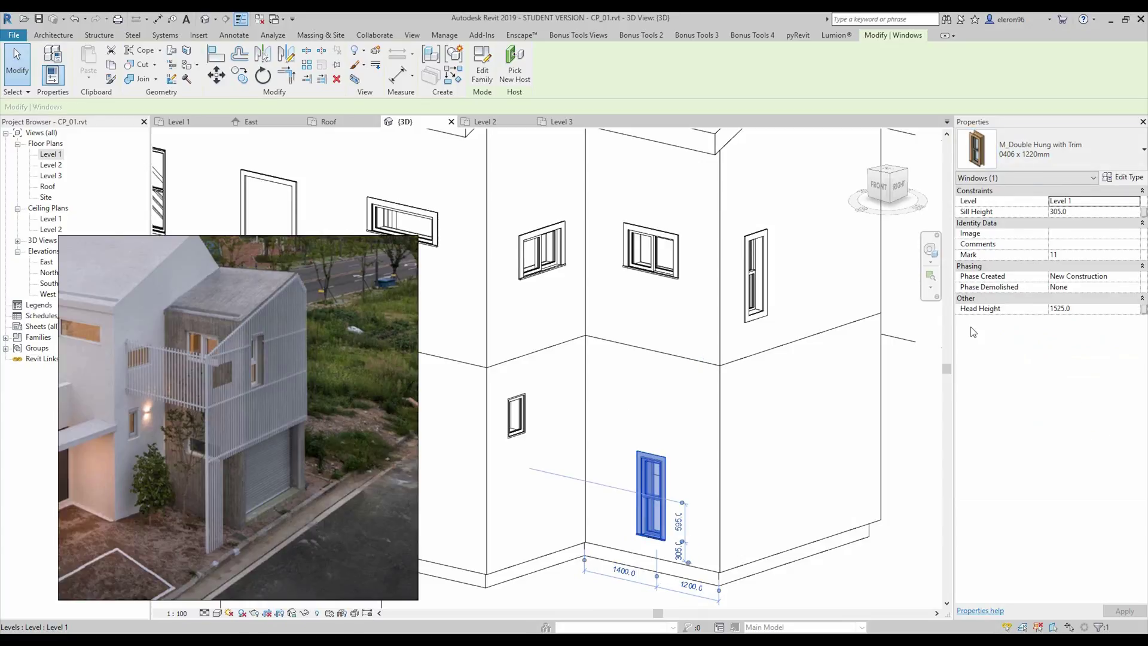
{"action": "key", "text": "Escape"}
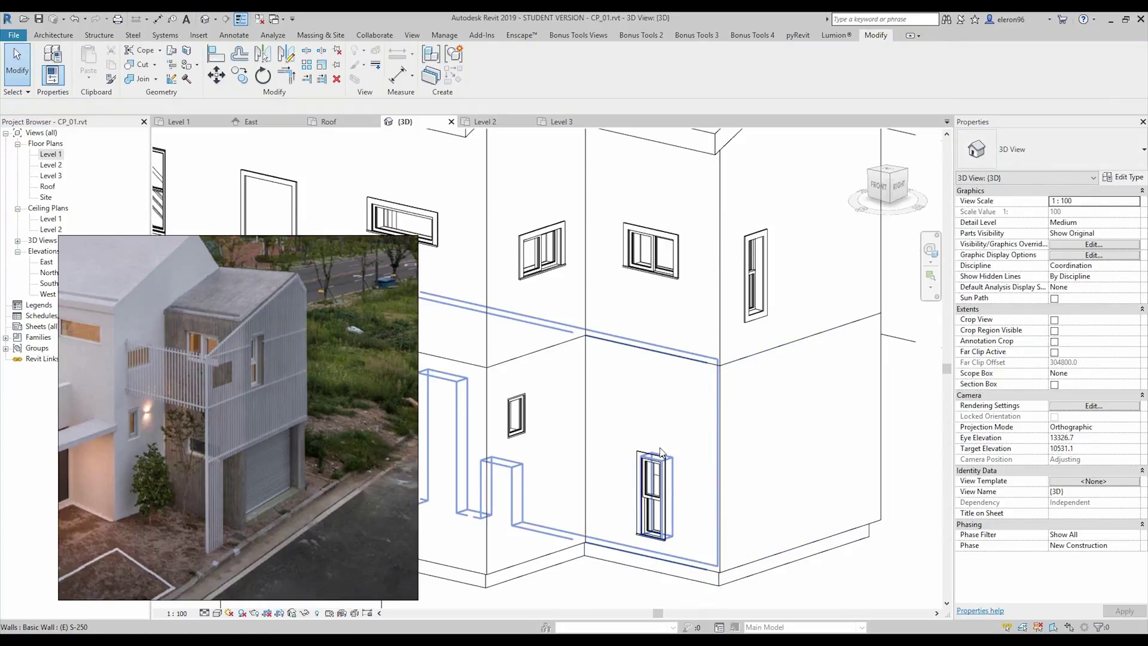
Match the lower window's type to the upper M_Sliding with Trim 0915 x 0610mm window
{"action": "key", "text": "a"}
{"action": "left_click", "coordinate": [541, 250]}
{"action": "left_click", "coordinate": [663, 481]}
{"action": "key", "text": "Escape"}
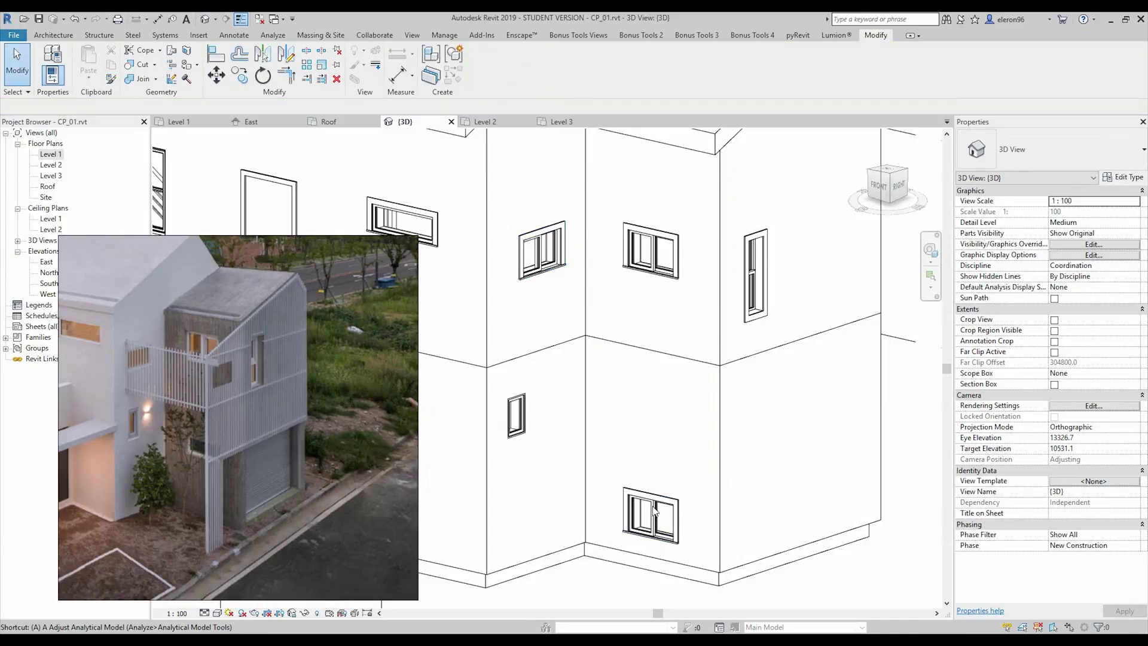
Align the lower window to the small window, then orbit to the house's right side
{"action": "key", "text": "a"}
{"action": "key", "text": "l"}
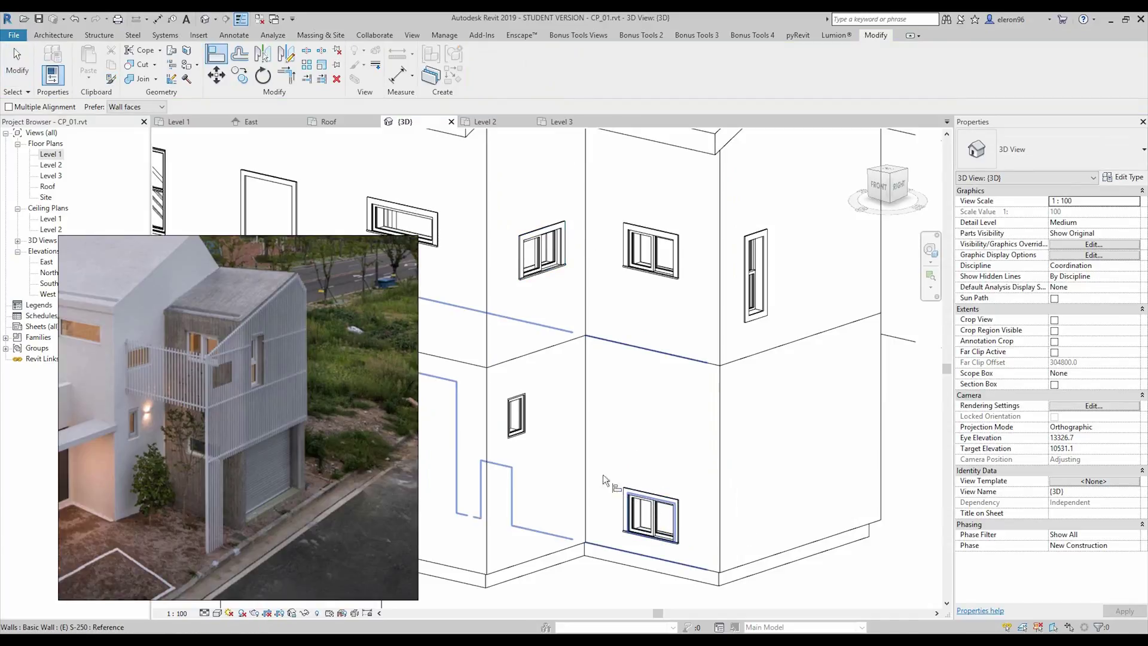
{"action": "left_click", "coordinate": [522, 436]}
{"action": "left_click", "coordinate": [658, 503]}
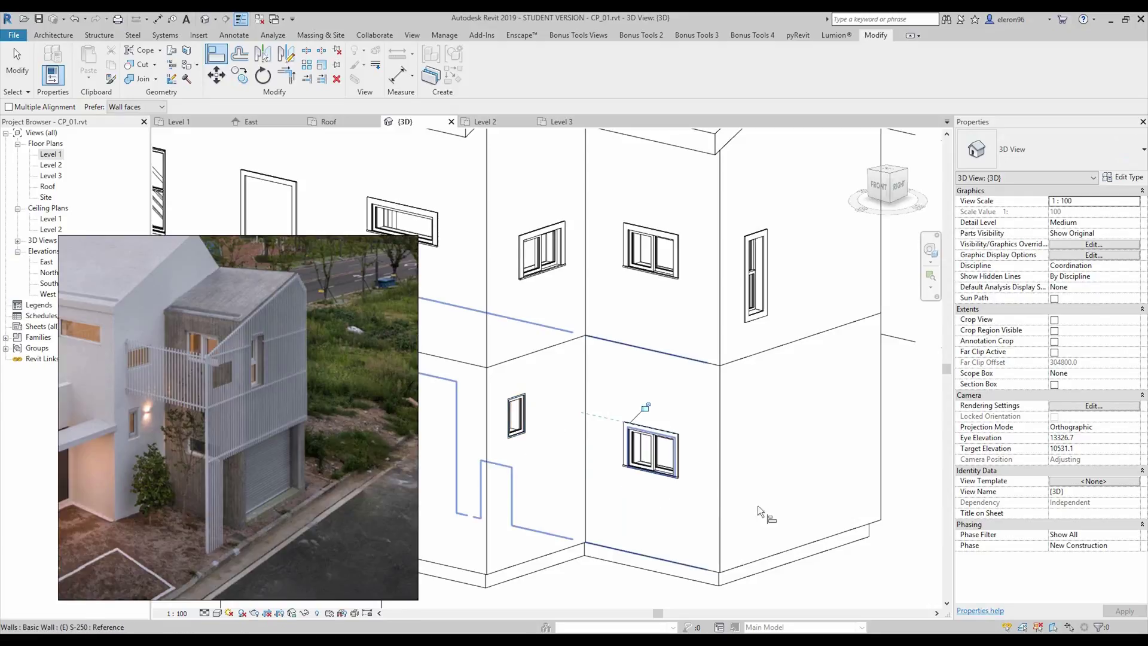
{"action": "scroll", "coordinate": [722, 468], "scroll_direction": "down", "scroll_amount": 5}
{"action": "key", "text": "Escape"}
{"action": "middle_click_drag", "start_coordinate": [720, 425], "coordinate": [594, 422], "text": "shift"}
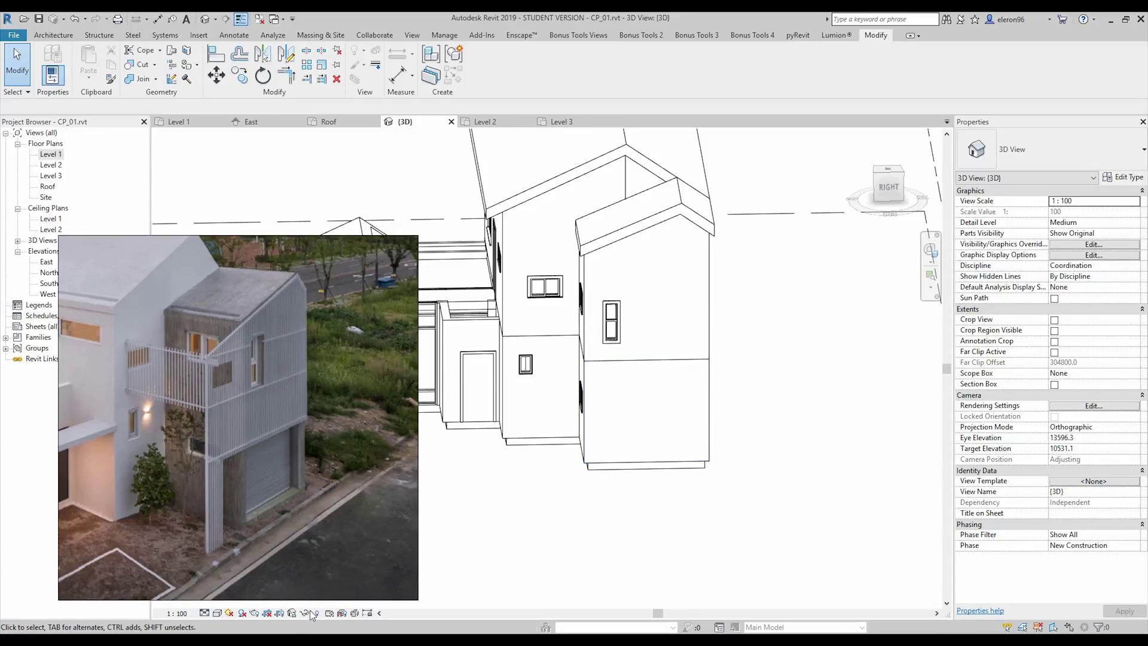
{"action": "left_click", "coordinate": [293, 642]}
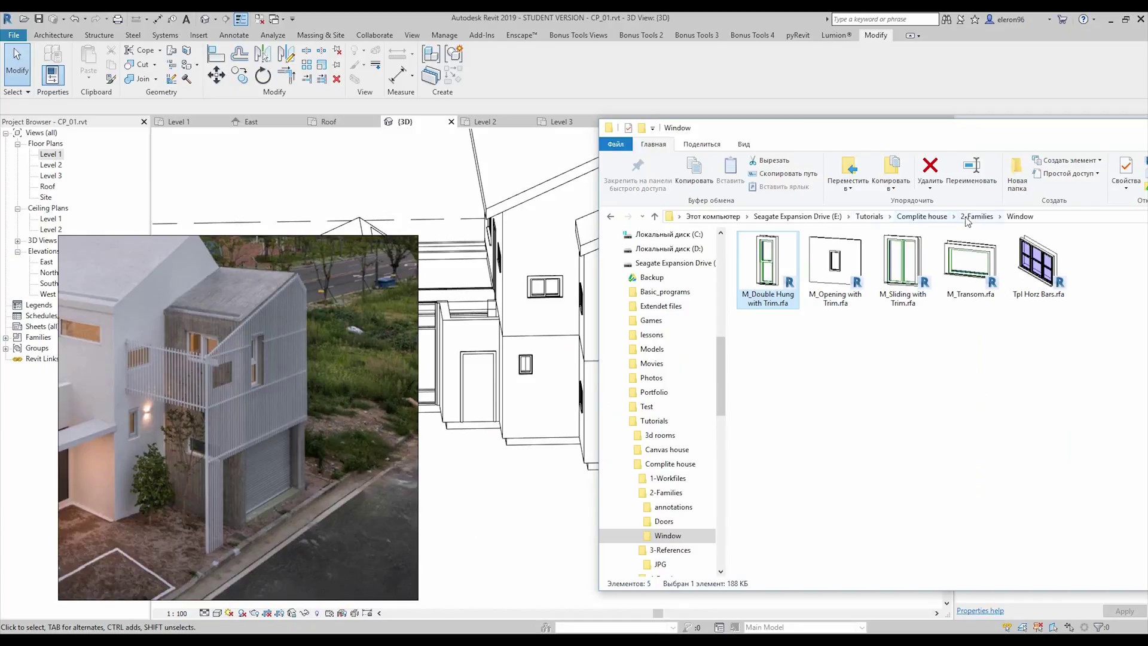
Go to 2-Families > Doors > Garage and drag AR-Door_Garage.rfa into the model
{"action": "left_click", "coordinate": [971, 217]}
{"action": "double_click", "coordinate": [778, 269]}
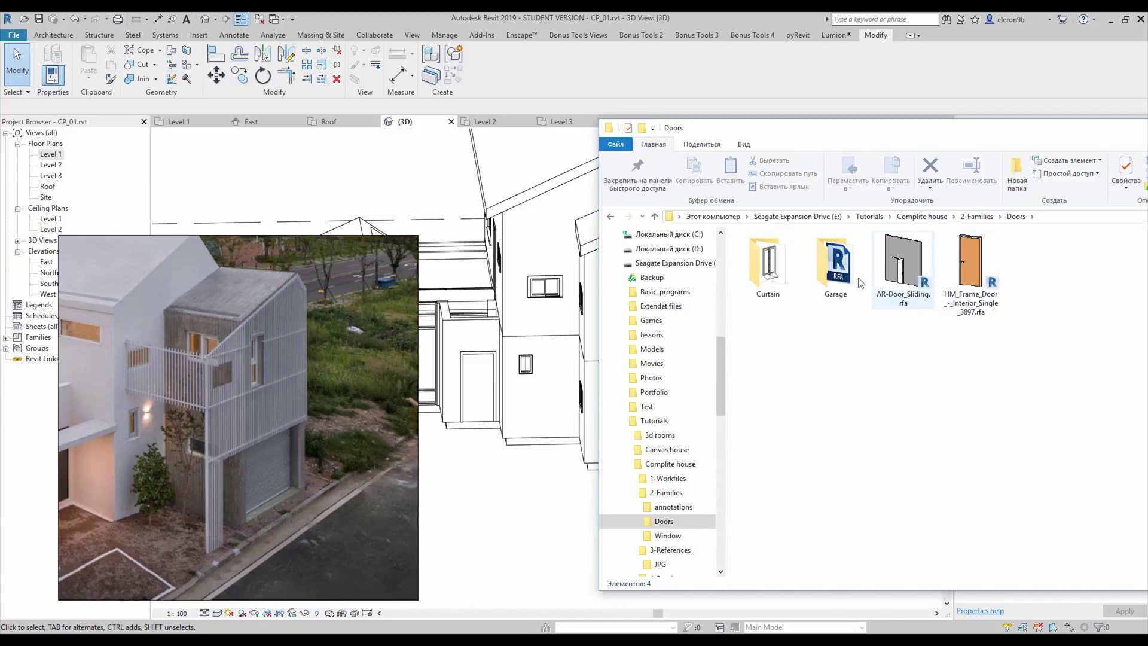
{"action": "double_click", "coordinate": [835, 266]}
{"action": "left_click_drag", "start_coordinate": [768, 254], "coordinate": [526, 502]}
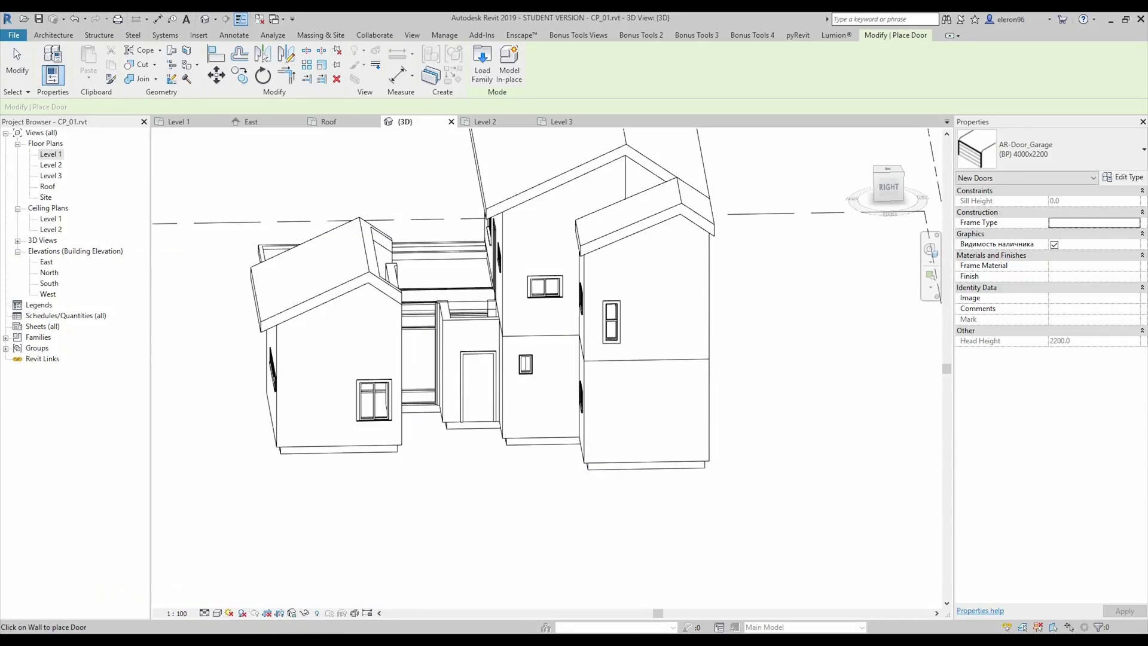
Open the Level 1 plan and start the Door tool with the AR-Door_Garage type list shown
{"action": "double_click", "coordinate": [51, 155]}
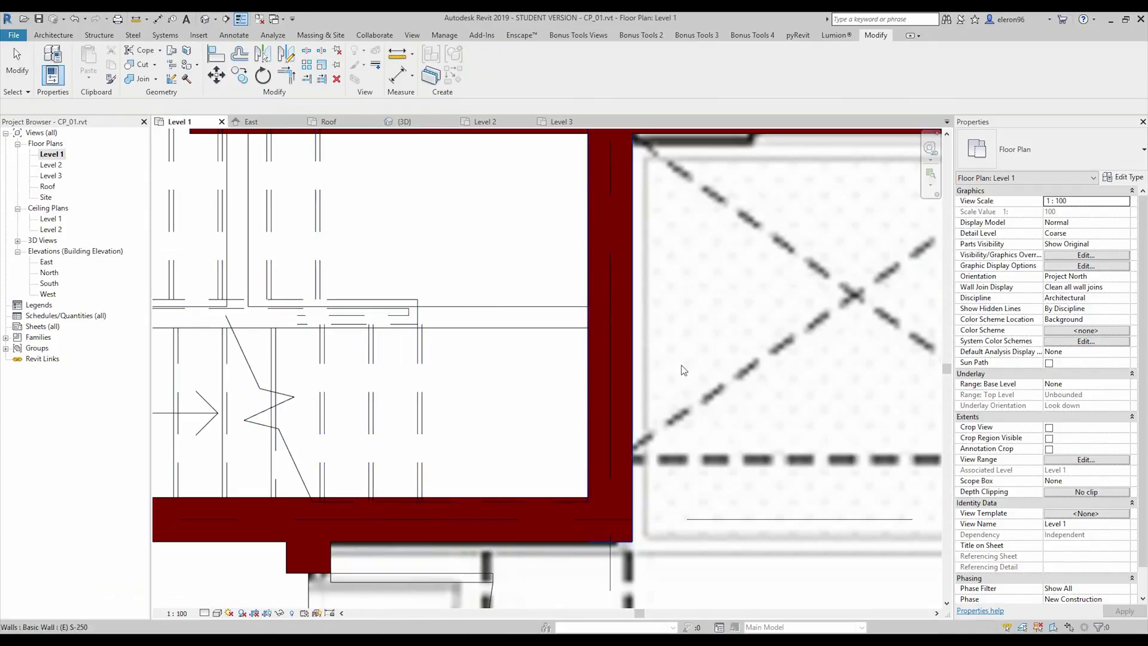
{"action": "scroll", "coordinate": [639, 361], "scroll_direction": "down", "scroll_amount": 5}
{"action": "scroll", "coordinate": [607, 154], "scroll_direction": "up", "scroll_amount": 3}
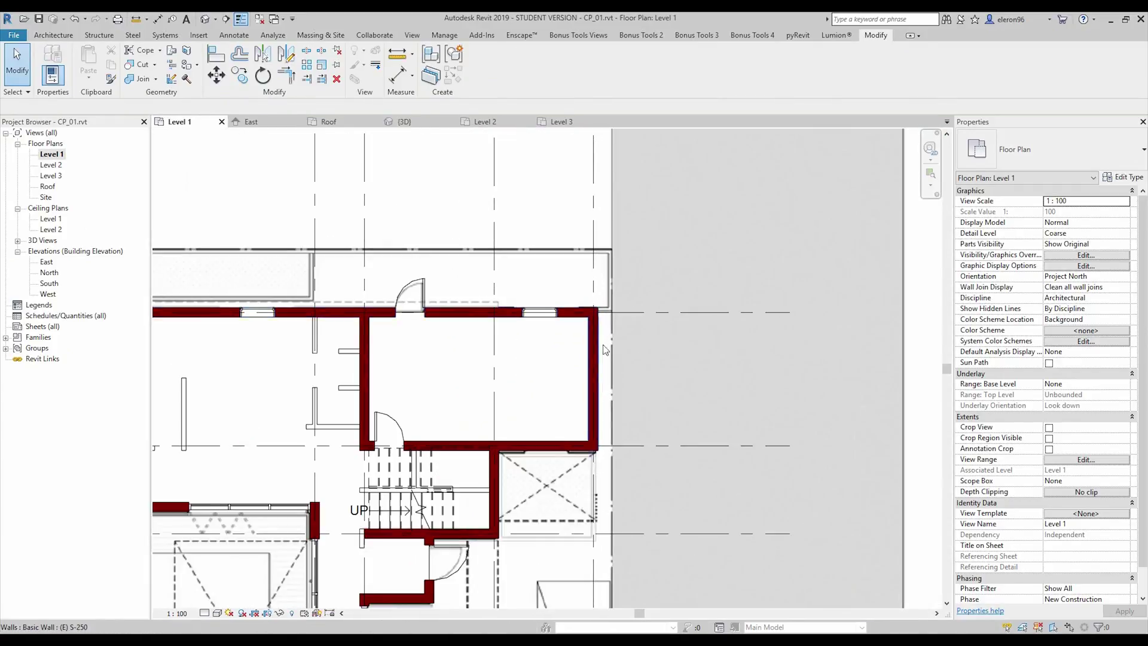
{"action": "left_click", "coordinate": [59, 35]}
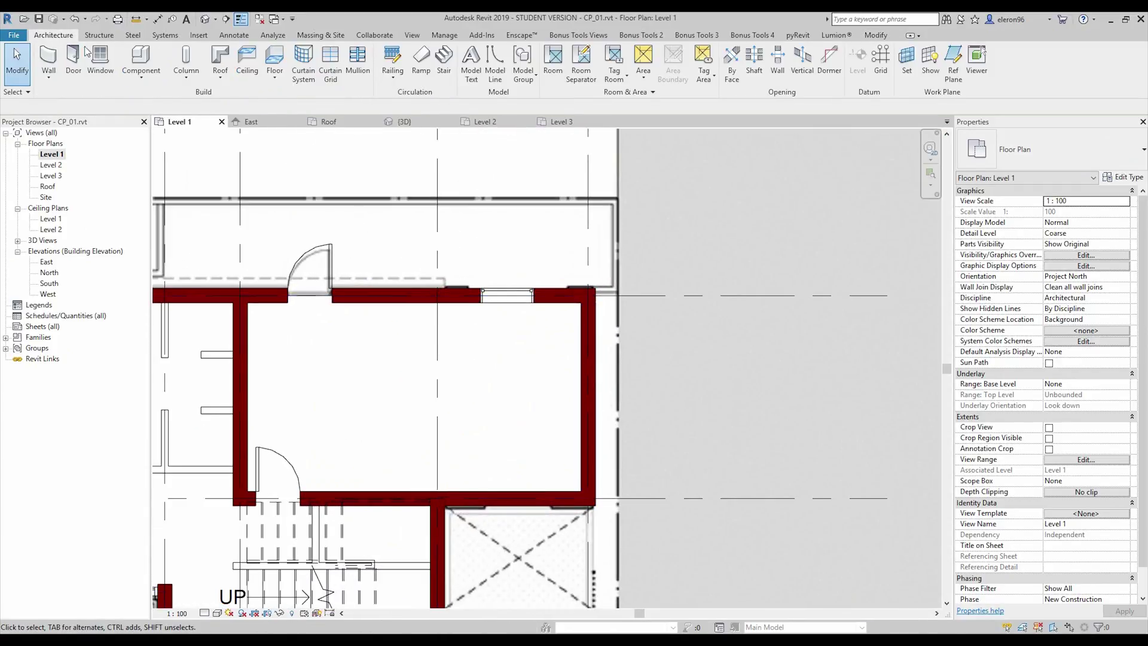
{"action": "left_click", "coordinate": [84, 60]}
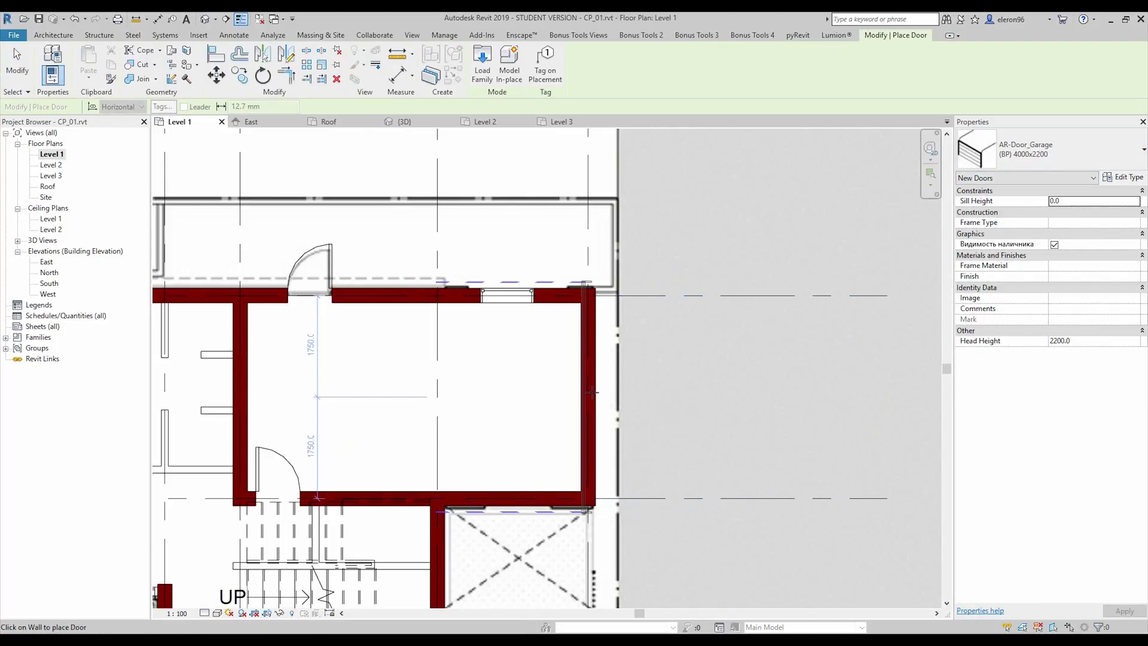
{"action": "left_click", "coordinate": [1061, 145]}
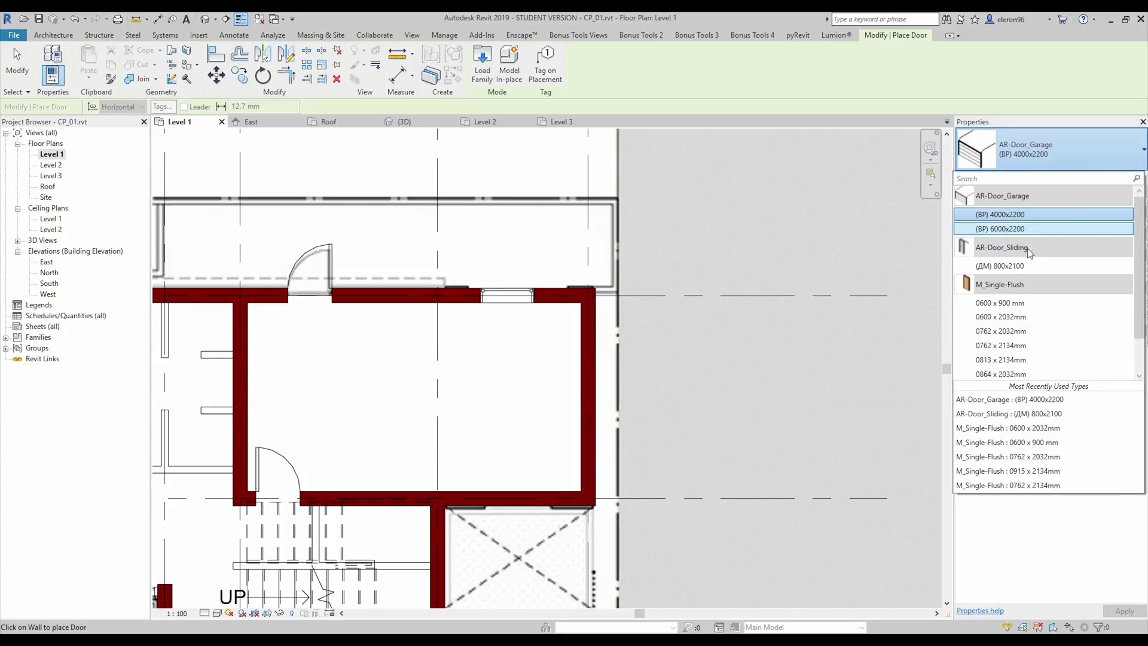
Duplicate the garage door type, set Width 3000, and name it (BP) 3000x2200
{"action": "left_click", "coordinate": [1056, 142]}
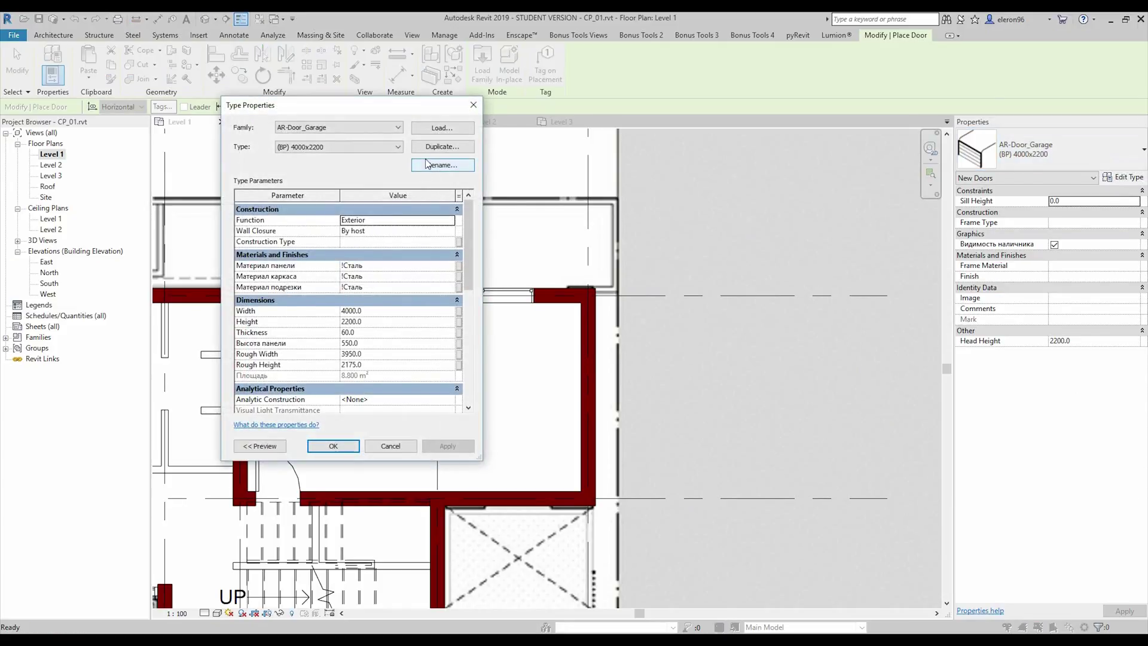
{"action": "left_click", "coordinate": [436, 147]}
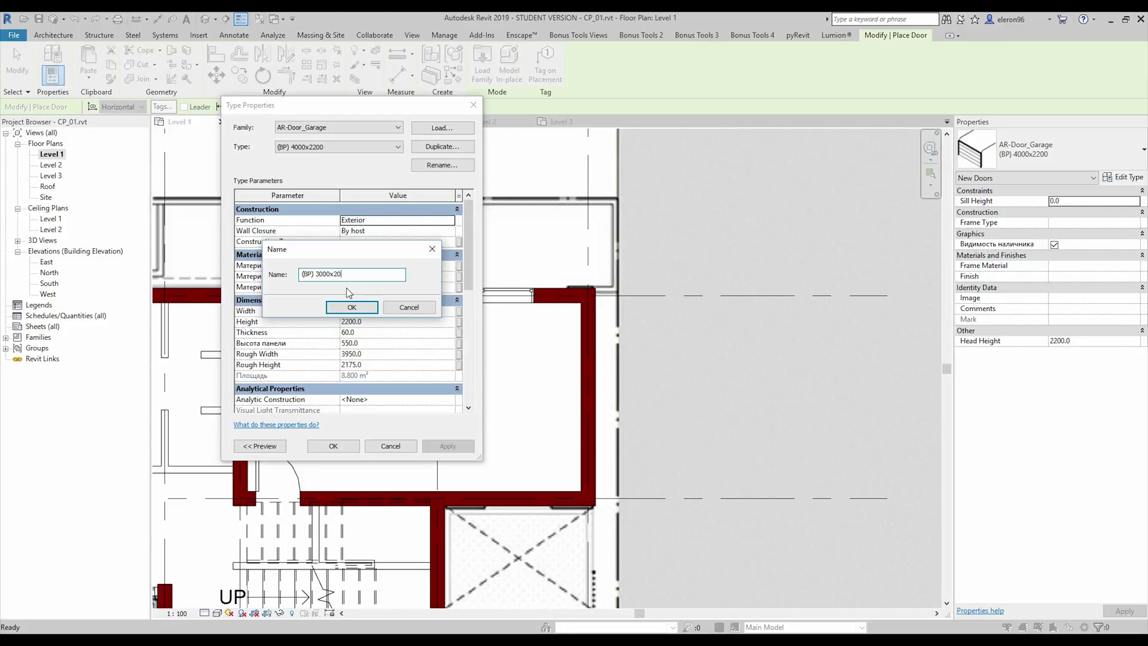
{"action": "left_click", "coordinate": [352, 307]}
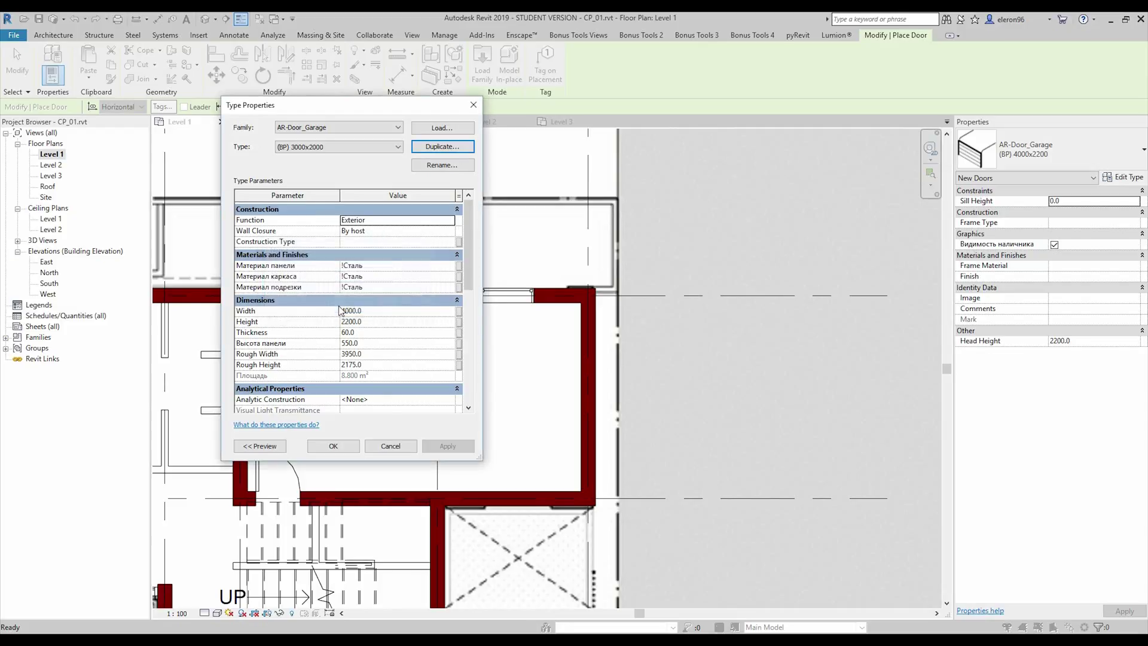
{"action": "left_click", "coordinate": [371, 309]}
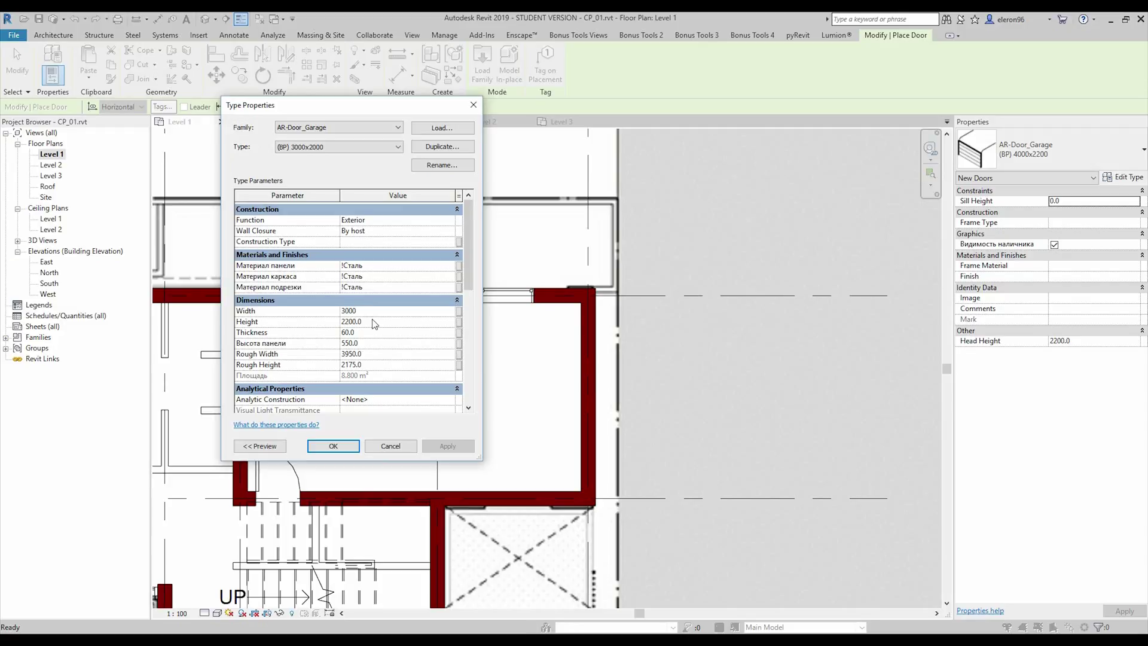
{"action": "left_click", "coordinate": [438, 166]}
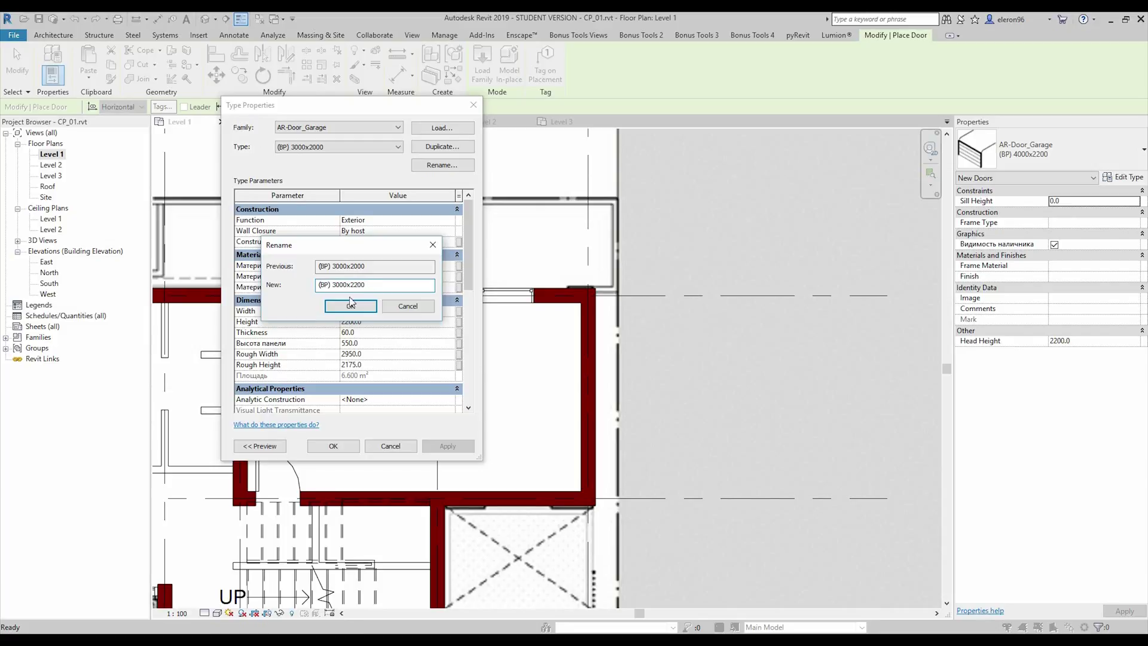
{"action": "left_click", "coordinate": [351, 305]}
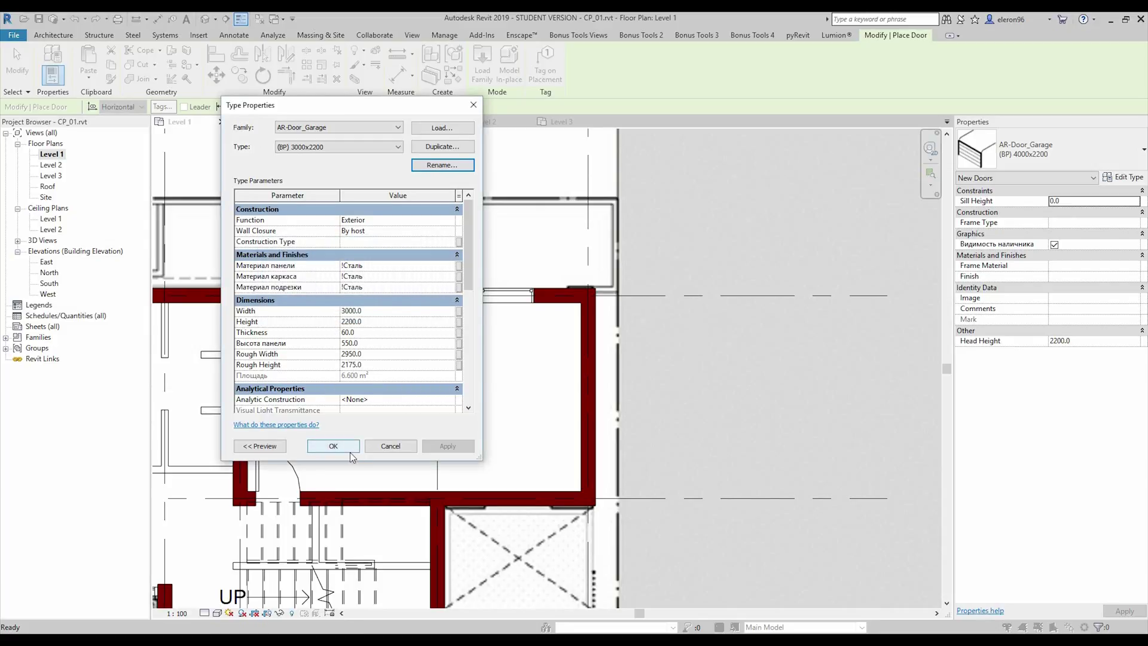
{"action": "key", "text": "Return"}
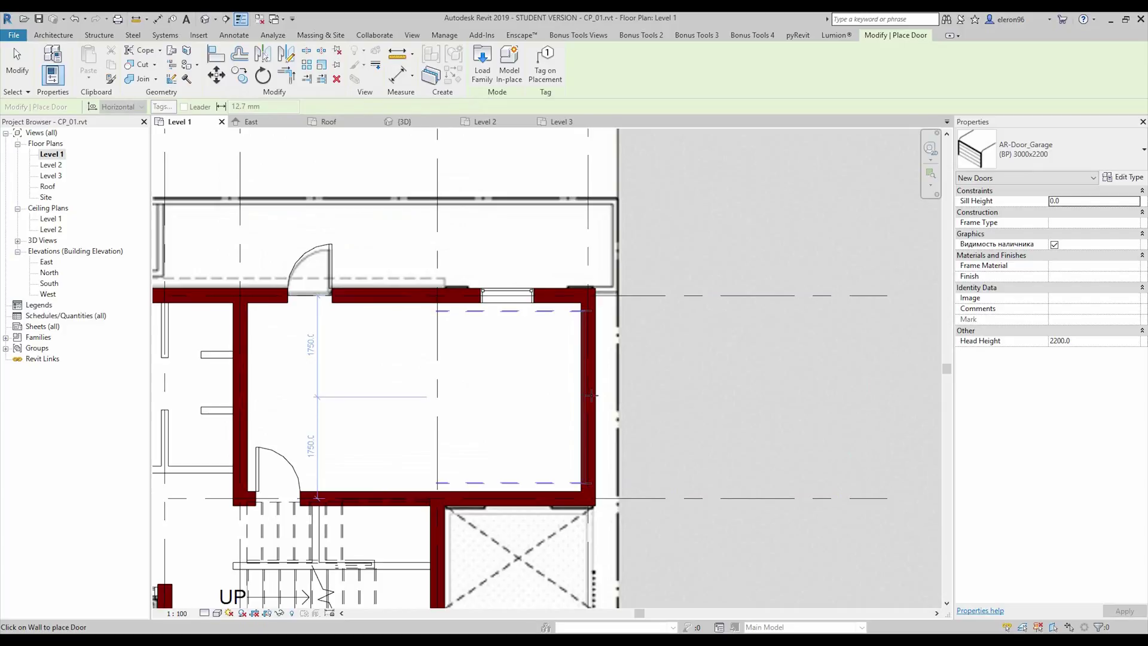
End door placement, switch to the {3D} view and orbit to the new garage door
{"action": "key", "text": "Escape"}
{"action": "key", "text": "Escape"}
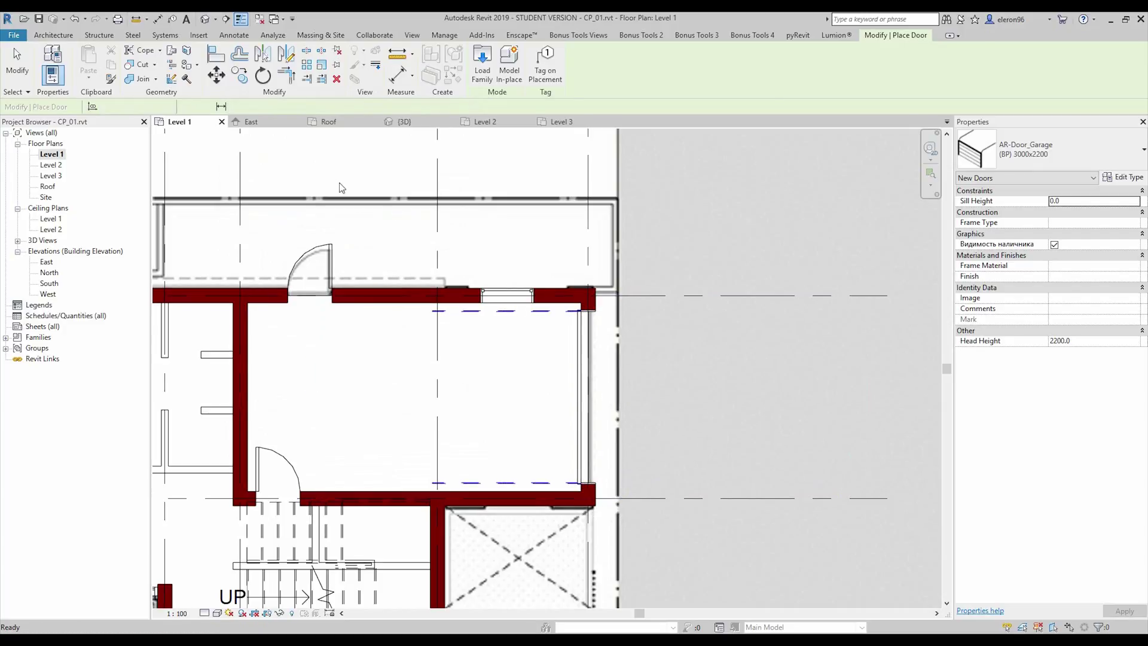
{"action": "left_click", "coordinate": [421, 123]}
{"action": "middle_click_drag", "start_coordinate": [615, 443], "coordinate": [664, 398], "text": "shift"}
{"action": "scroll", "coordinate": [664, 400], "scroll_direction": "up", "scroll_amount": 3}
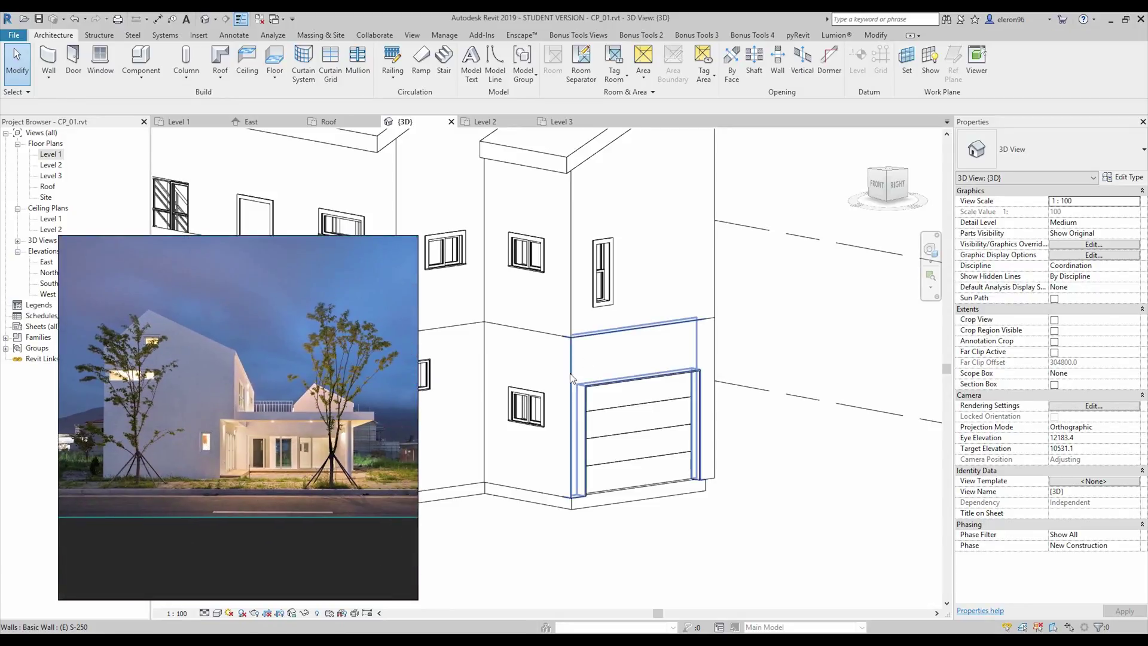
Orbit to the left gable and try the small window as a 0406 x 0610mm double-hung
{"action": "scroll", "coordinate": [585, 368], "scroll_direction": "down", "scroll_amount": 4}
{"action": "middle_click_drag", "start_coordinate": [585, 368], "coordinate": [637, 395], "text": "shift"}
{"action": "scroll", "coordinate": [532, 377], "scroll_direction": "up", "scroll_amount": 4}
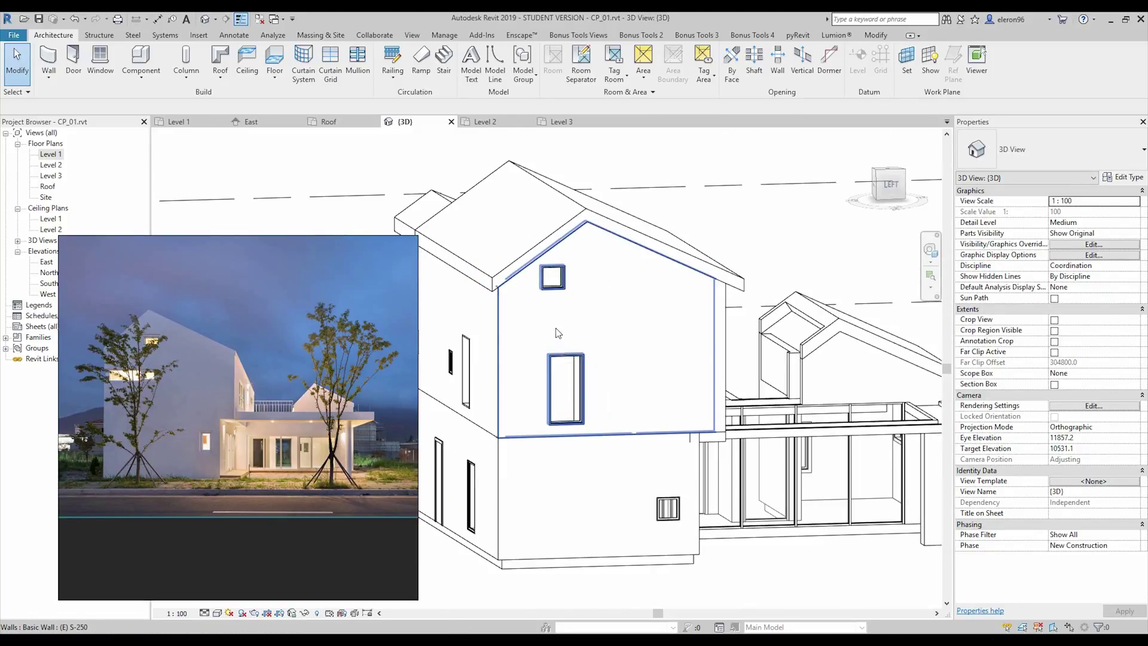
{"action": "middle_click_drag", "start_coordinate": [594, 325], "coordinate": [567, 328]}
{"action": "left_click", "coordinate": [526, 280]}
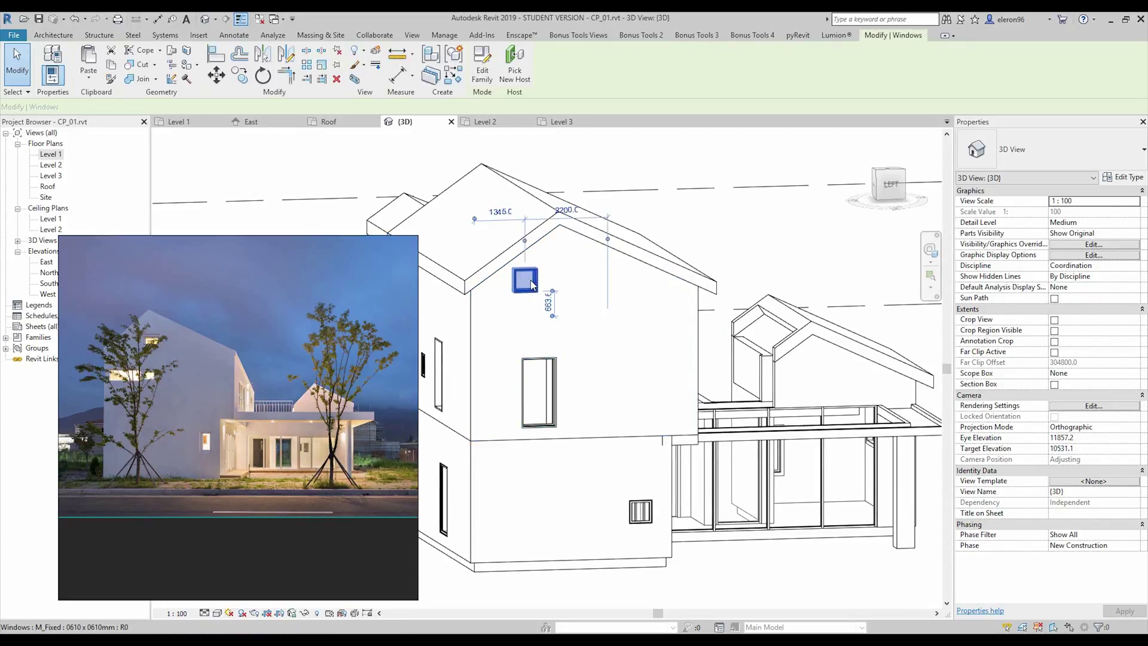
{"action": "left_click", "coordinate": [1067, 153]}
{"action": "scroll", "coordinate": [981, 299], "scroll_direction": "up", "scroll_amount": 2}
{"action": "scroll", "coordinate": [971, 332], "scroll_direction": "up", "scroll_amount": 3}
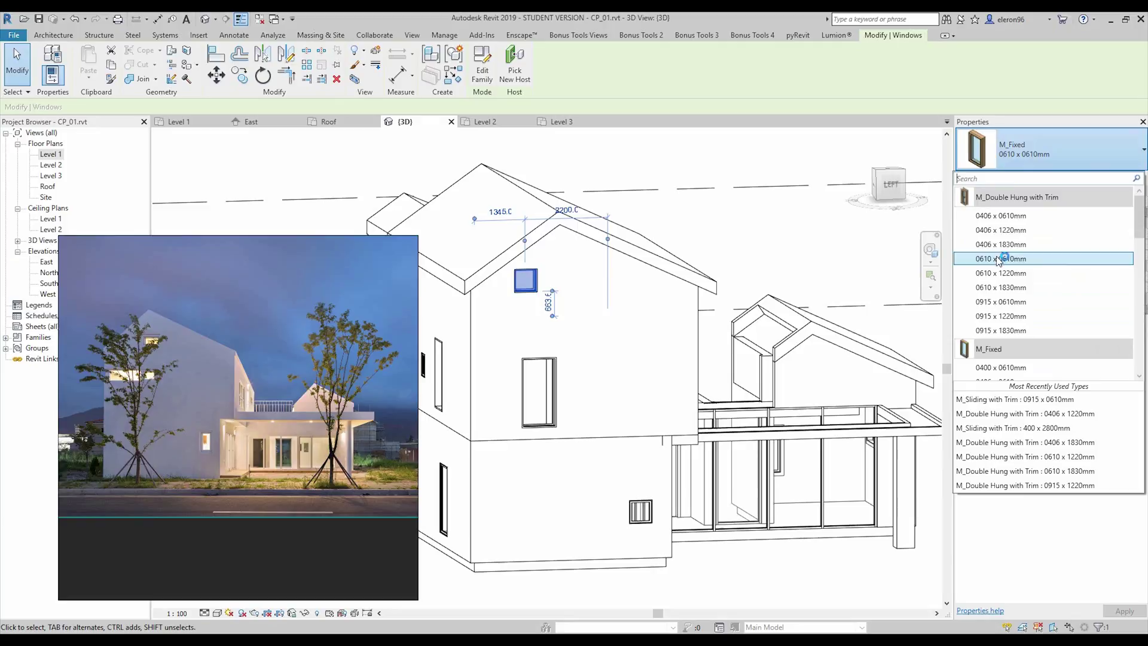
{"action": "left_click", "coordinate": [997, 216]}
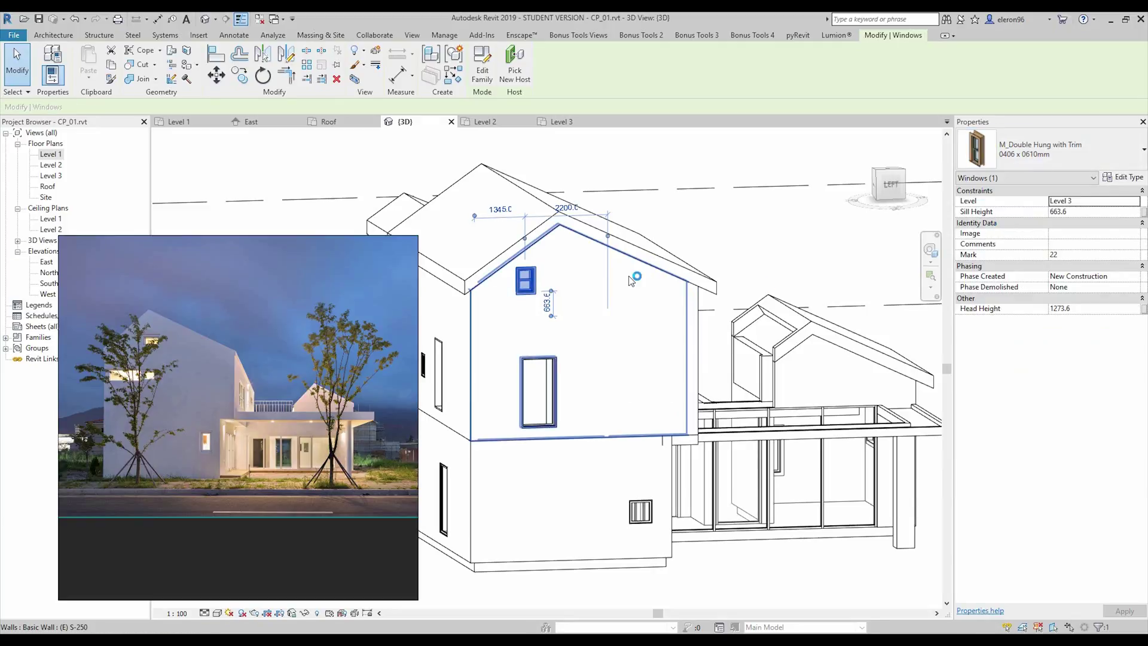
Try 0406 x 1220mm and 0610 x 1220mm, then settle on M_Sliding with Trim 0915 x 0610mm
{"action": "left_click", "coordinate": [1038, 151]}
{"action": "left_click", "coordinate": [1000, 230]}
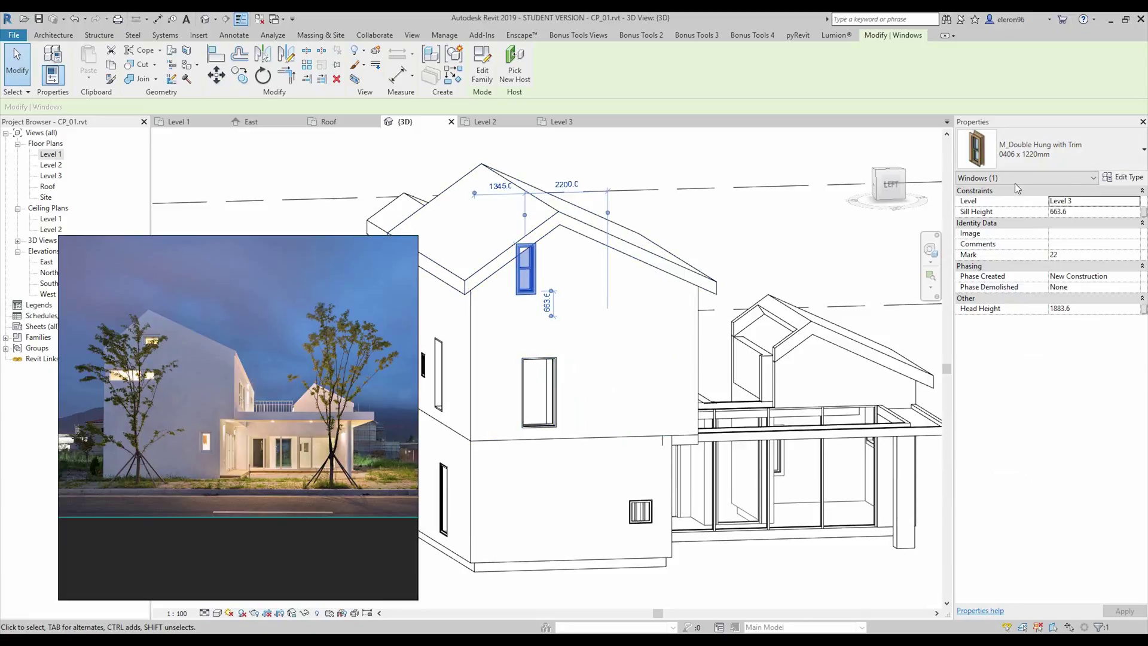
{"action": "left_click", "coordinate": [1031, 168]}
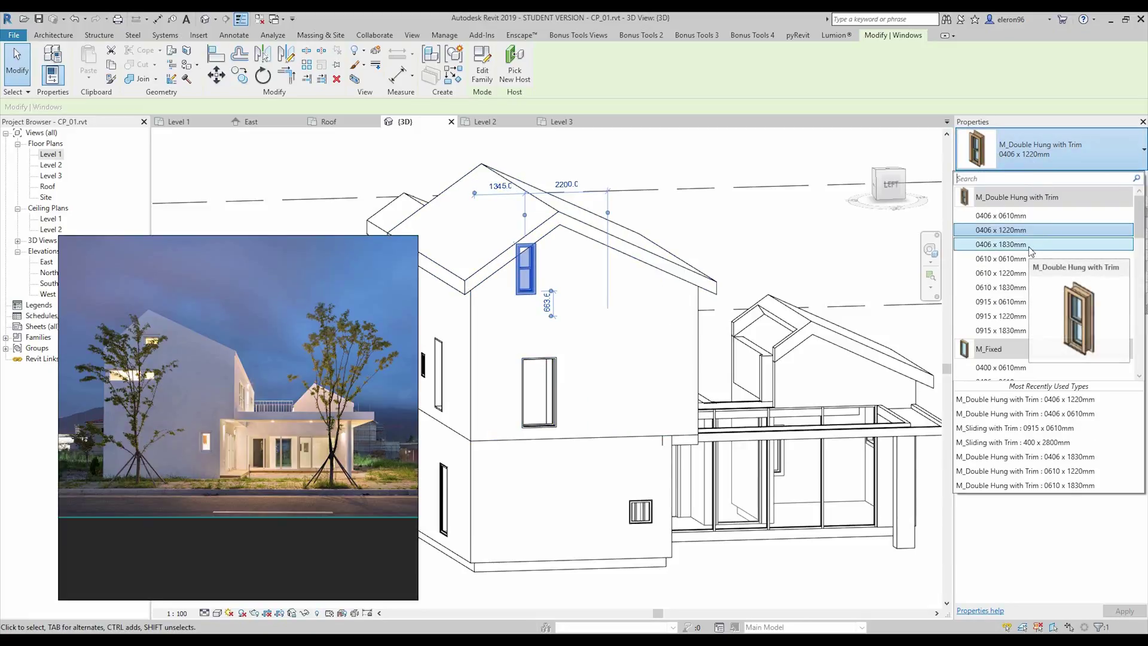
{"action": "left_click", "coordinate": [1027, 273]}
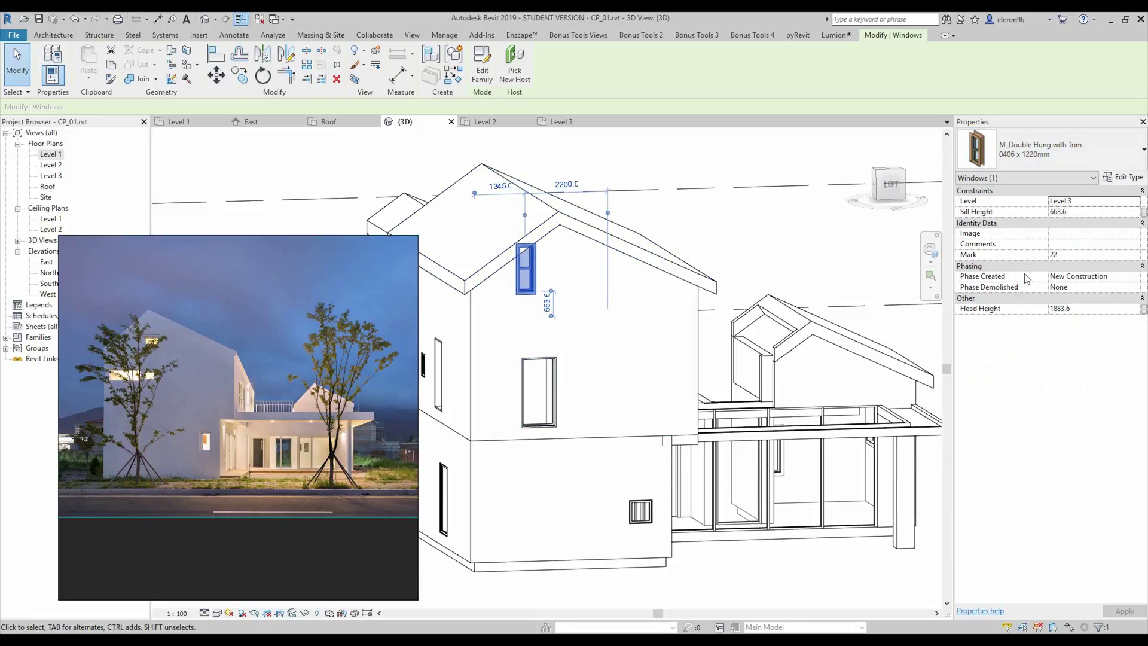
{"action": "left_click", "coordinate": [1041, 160]}
{"action": "scroll", "coordinate": [1052, 270], "scroll_direction": "down", "scroll_amount": 2}
{"action": "scroll", "coordinate": [1050, 268], "scroll_direction": "down", "scroll_amount": 3}
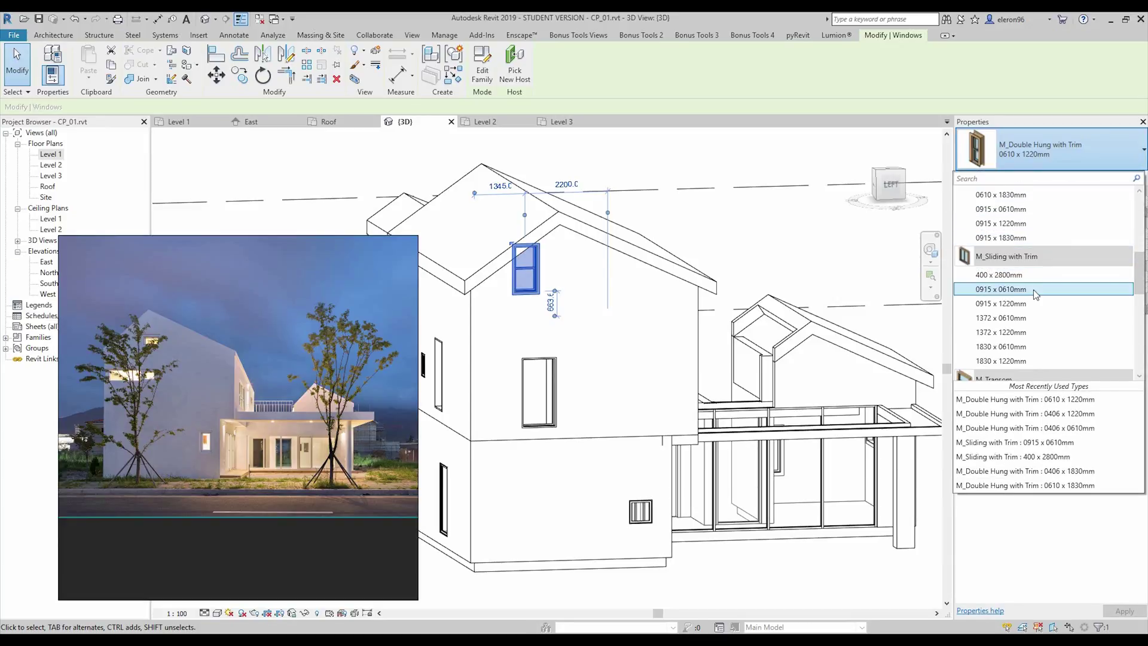
{"action": "left_click", "coordinate": [1033, 290]}
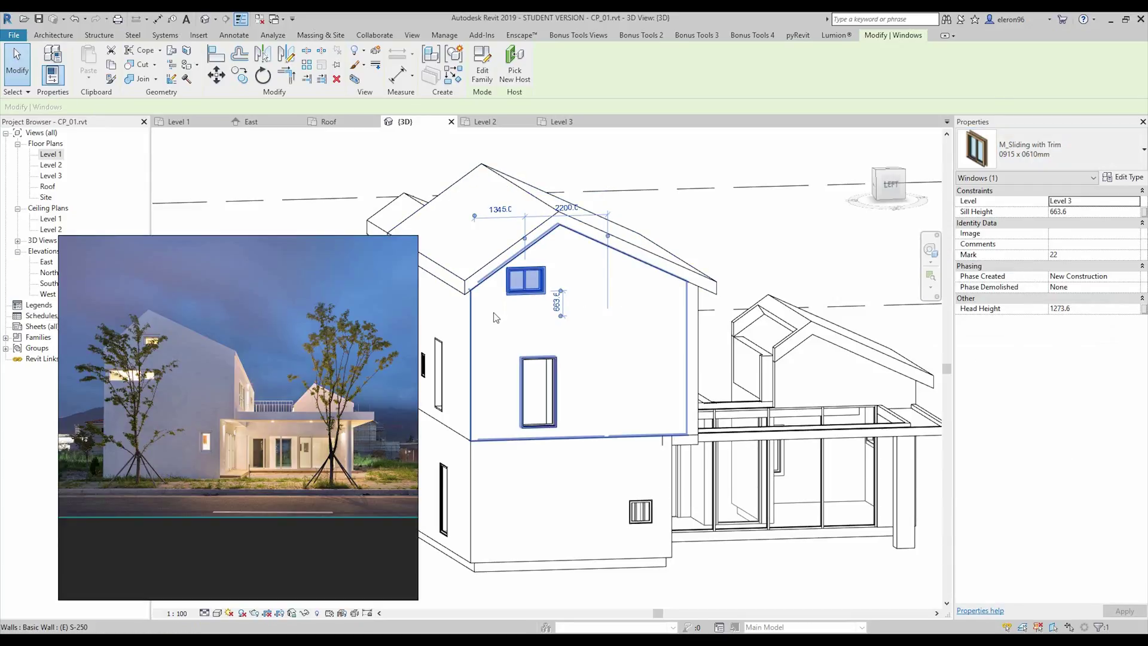
Shift the sliding window slightly right along the gable wall
{"action": "middle_click_drag", "start_coordinate": [514, 285], "coordinate": [514, 275]}
{"action": "left_click_drag", "start_coordinate": [518, 272], "coordinate": [540, 271]}
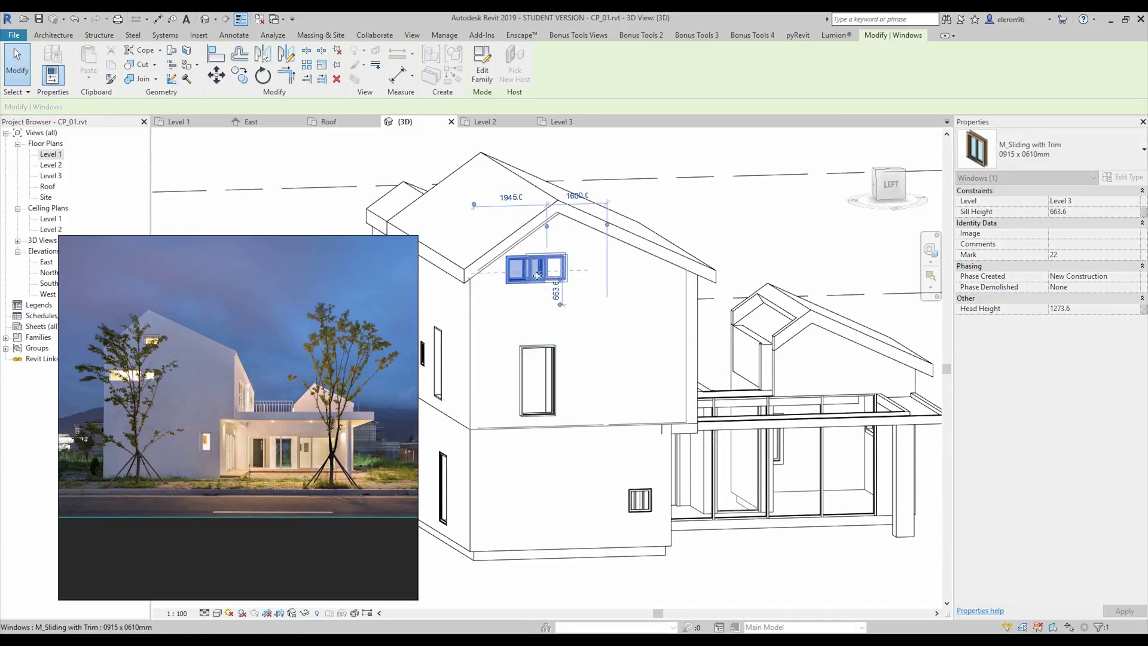
{"action": "key", "text": "Escape"}
{"action": "left_click", "coordinate": [549, 399]}
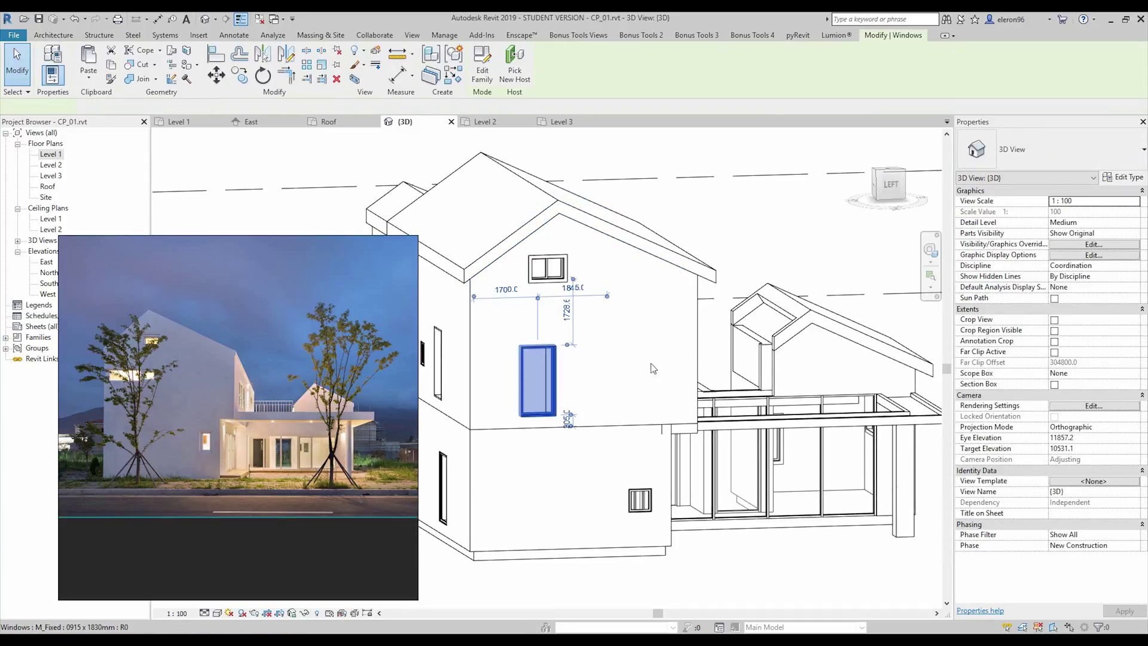
Make the tall upper window an M_Sliding with Trim 400 x 2800mm with sill height 1800
{"action": "left_click", "coordinate": [1065, 151]}
{"action": "scroll", "coordinate": [1065, 345], "scroll_direction": "up", "scroll_amount": 5}
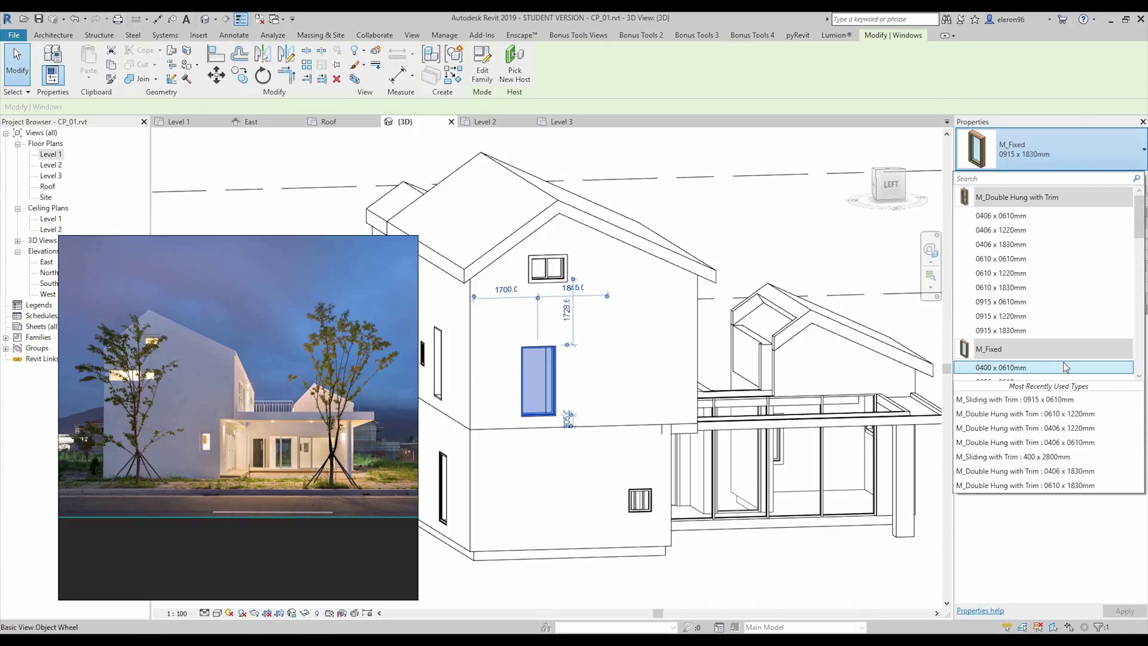
{"action": "scroll", "coordinate": [1038, 294], "scroll_direction": "down", "scroll_amount": 4}
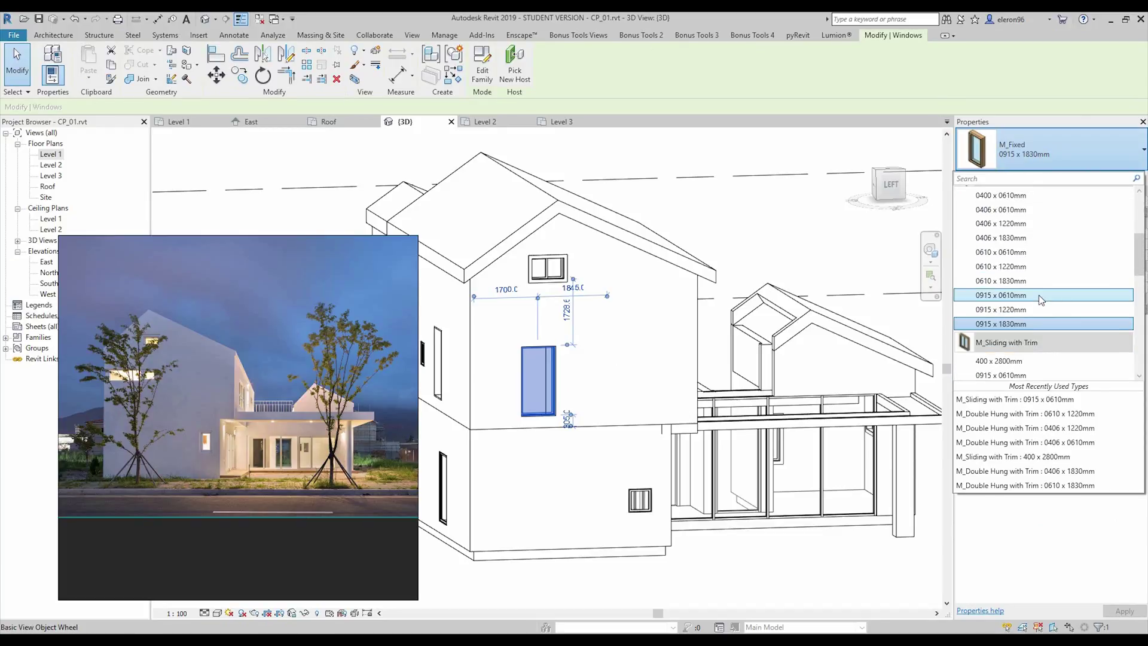
{"action": "scroll", "coordinate": [1038, 295], "scroll_direction": "down", "scroll_amount": 3}
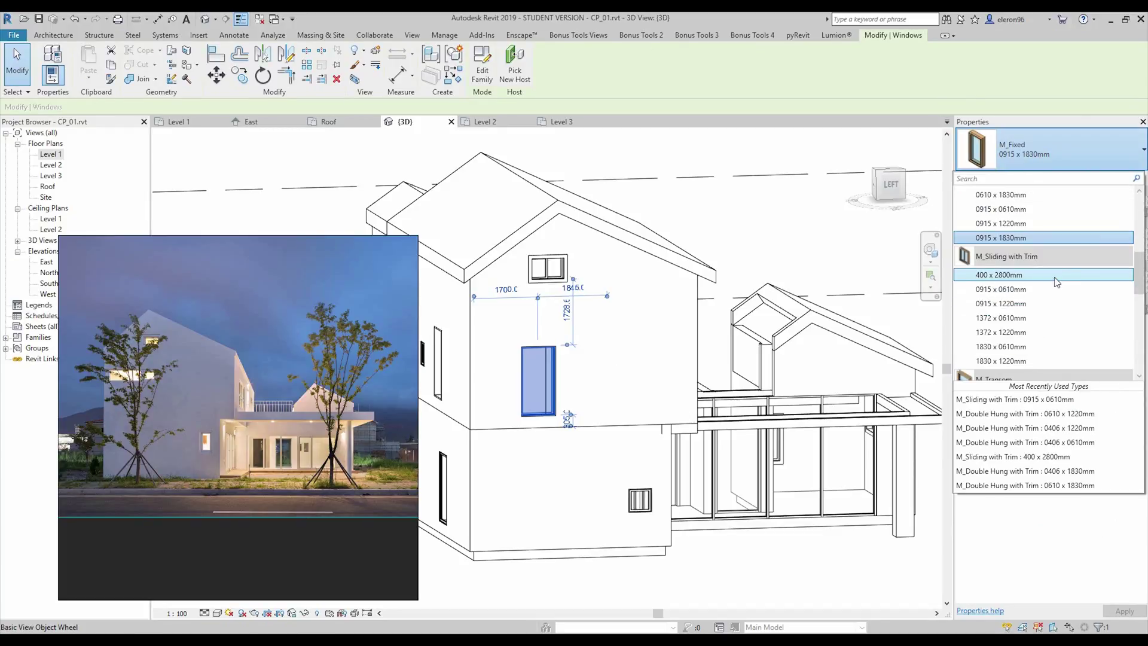
{"action": "left_click", "coordinate": [1053, 276]}
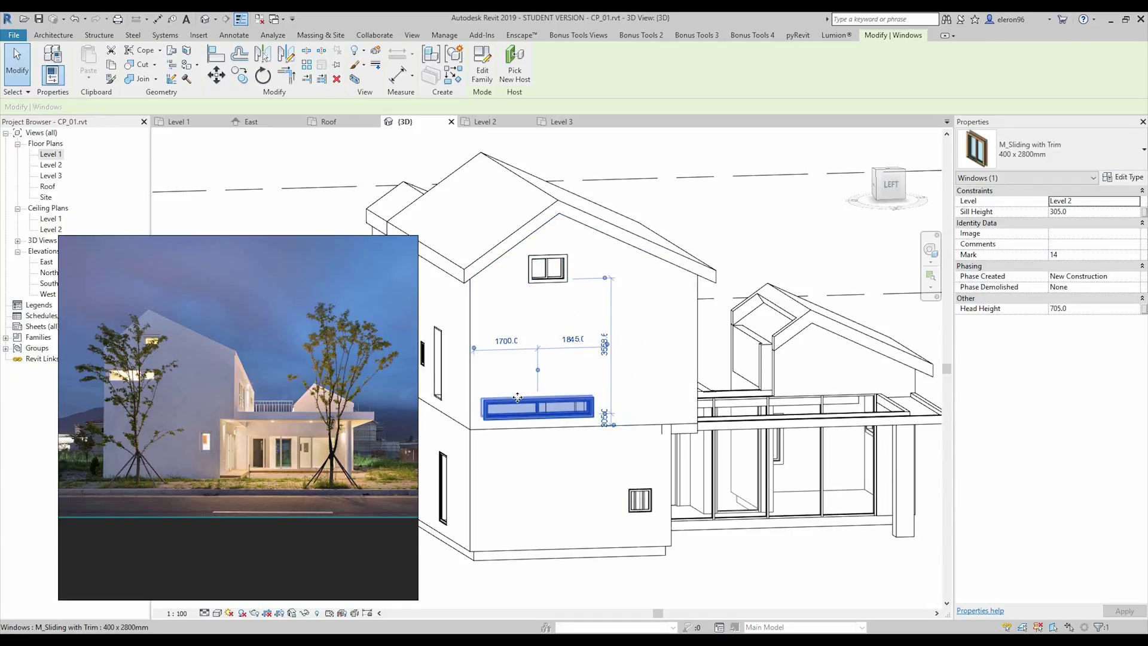
{"action": "left_click", "coordinate": [1076, 212]}
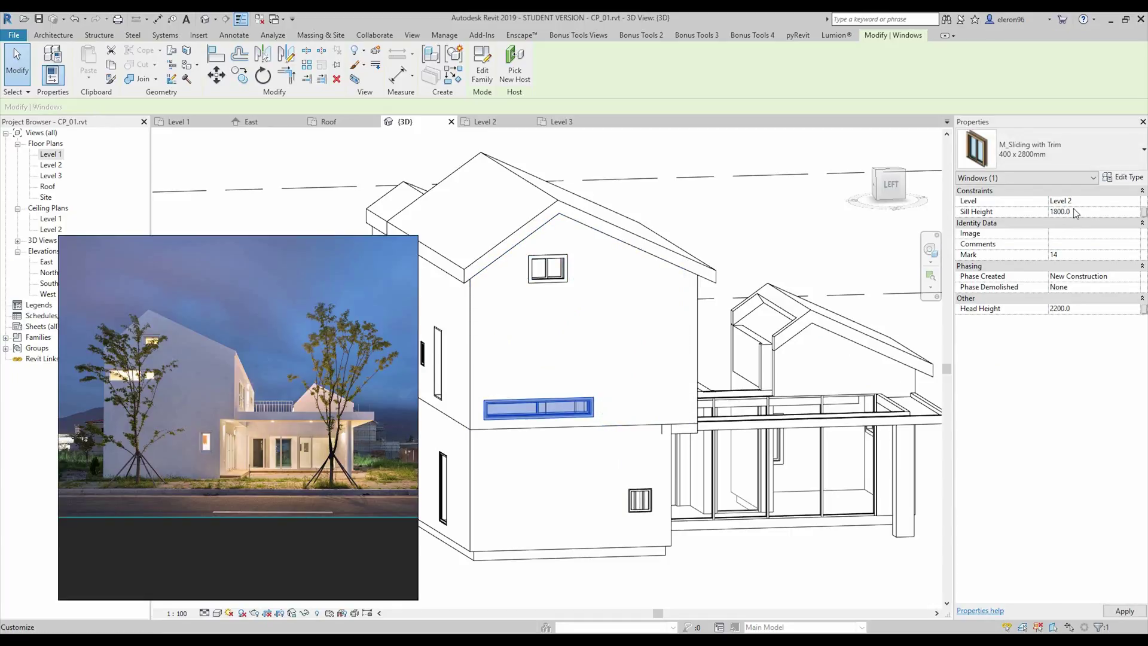
{"action": "type", "text": "1800.0"}
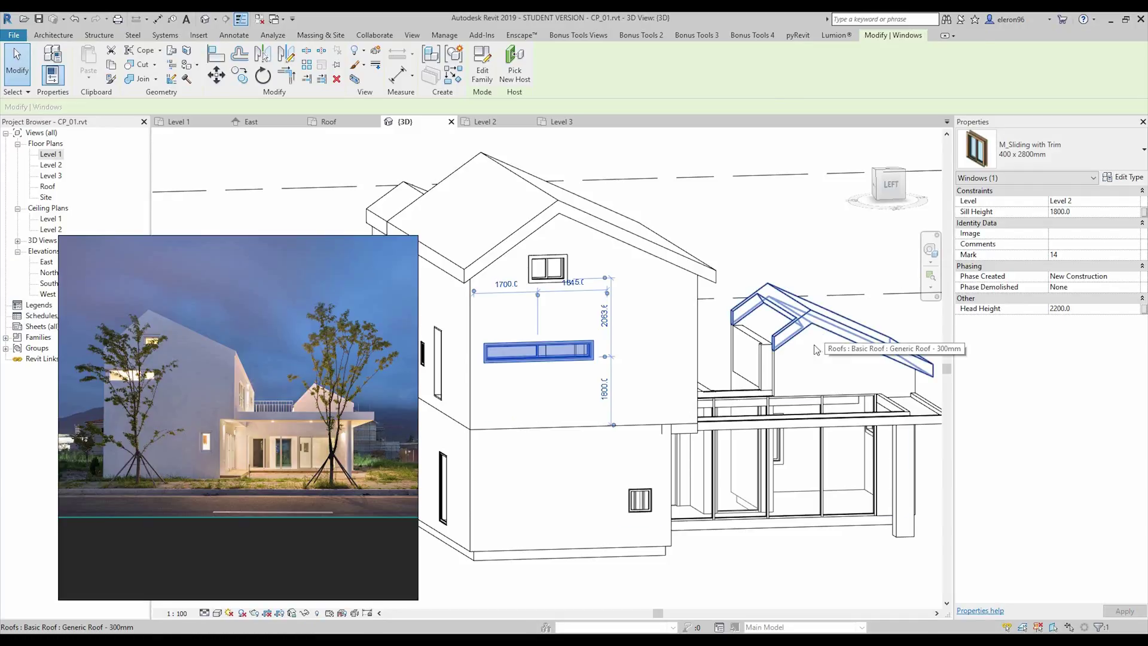
{"action": "key", "text": "Escape"}
{"action": "left_click", "coordinate": [640, 500]}
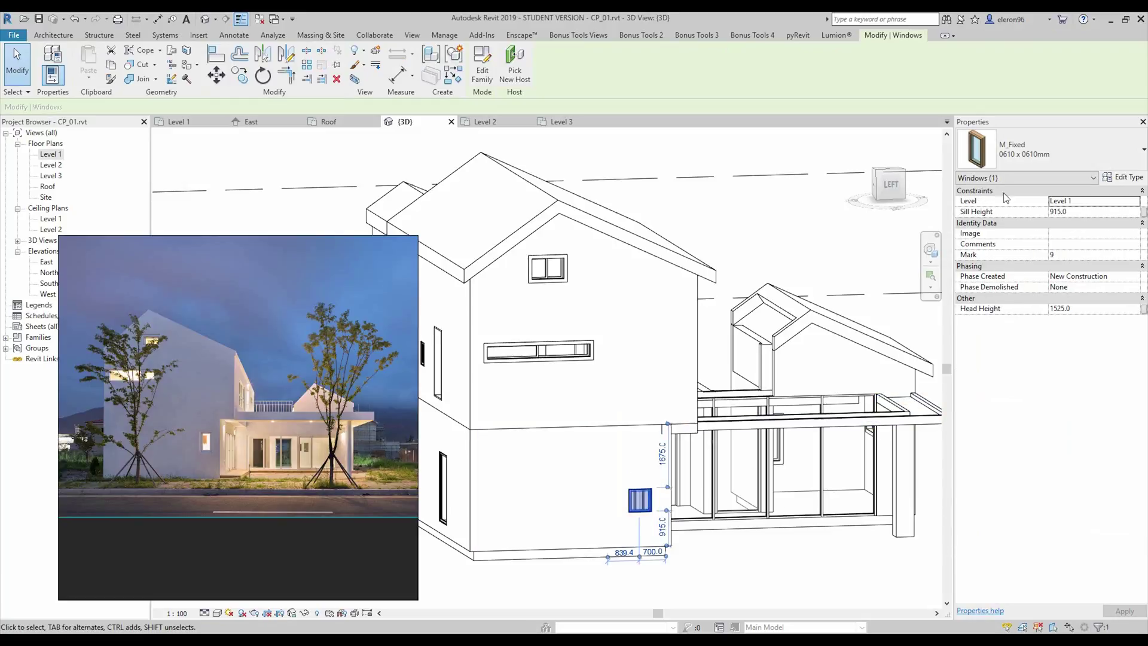
Change the small Level 1 window's type to M_Fixed 0406 x 0610mm
{"action": "left_click", "coordinate": [1041, 141]}
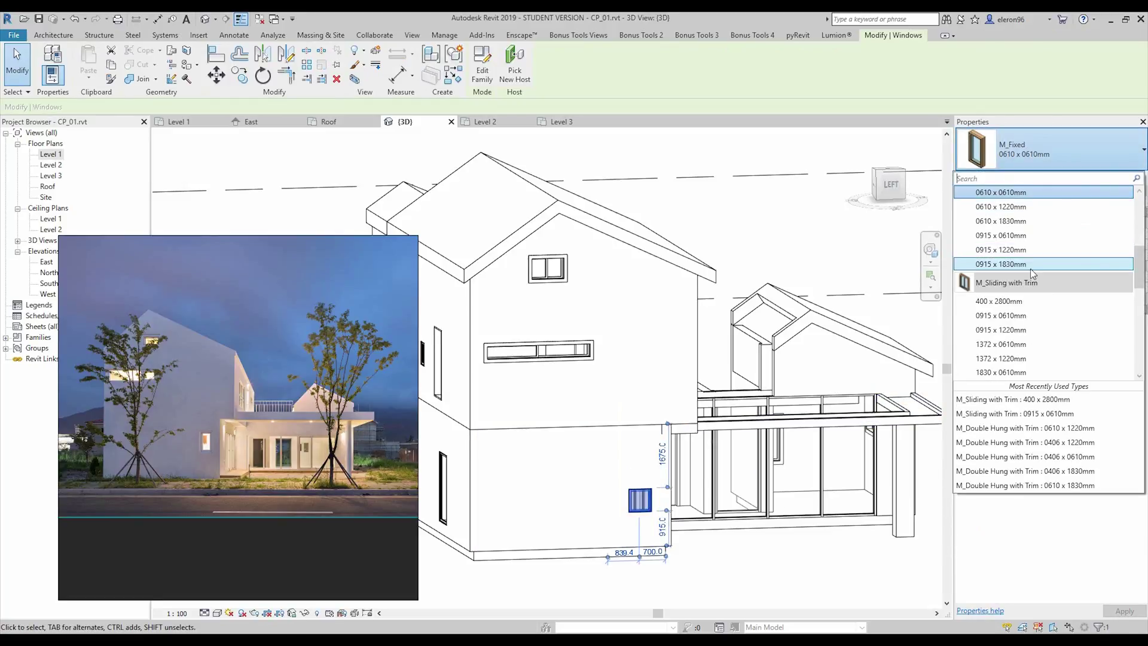
{"action": "scroll", "coordinate": [1028, 323], "scroll_direction": "up", "scroll_amount": 4}
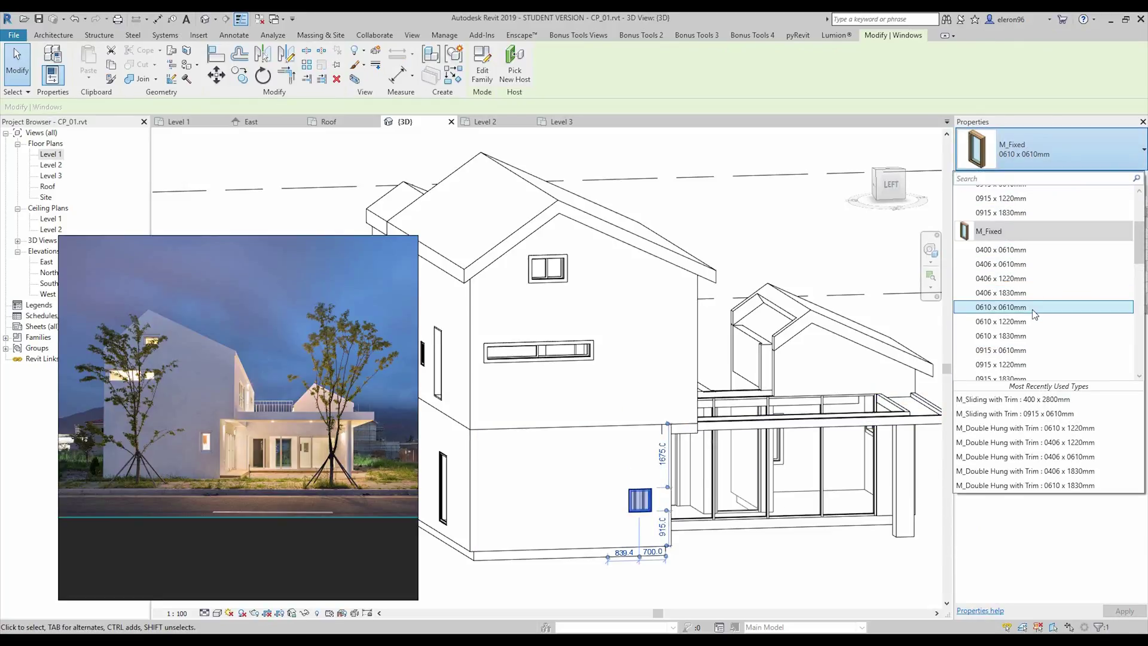
{"action": "scroll", "coordinate": [1034, 311], "scroll_direction": "up", "scroll_amount": 2}
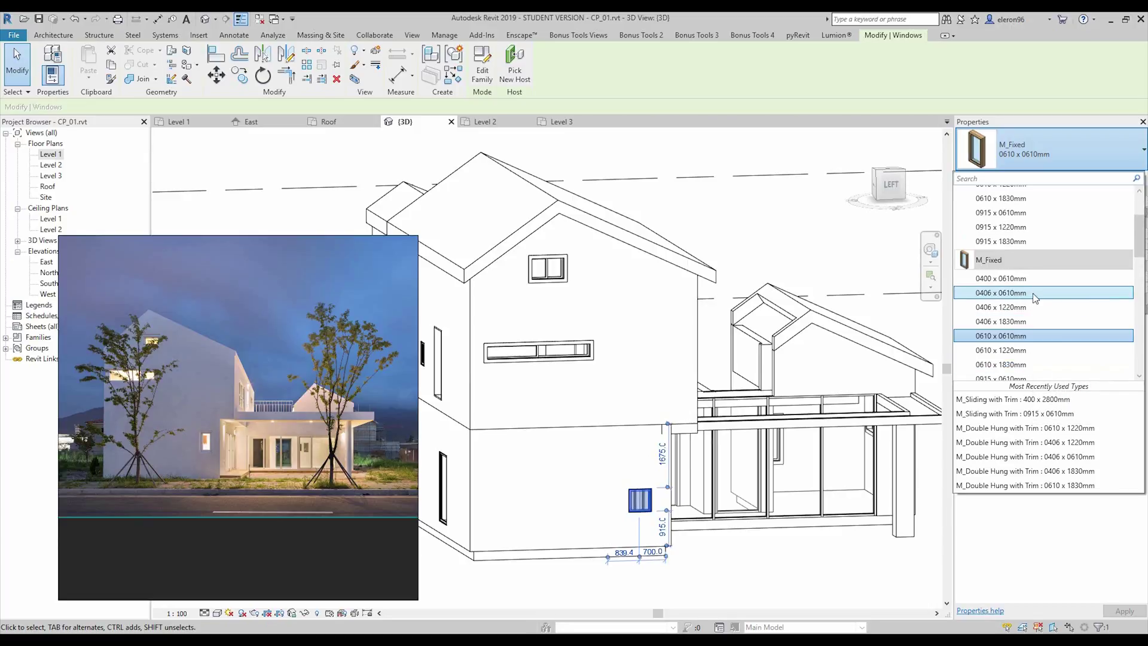
{"action": "left_click", "coordinate": [1010, 292]}
Set the window's sill height to 1800 in Properties
{"action": "middle_click_drag", "start_coordinate": [867, 392], "coordinate": [904, 351], "text": "shift"}
{"action": "left_click", "coordinate": [1085, 204]}
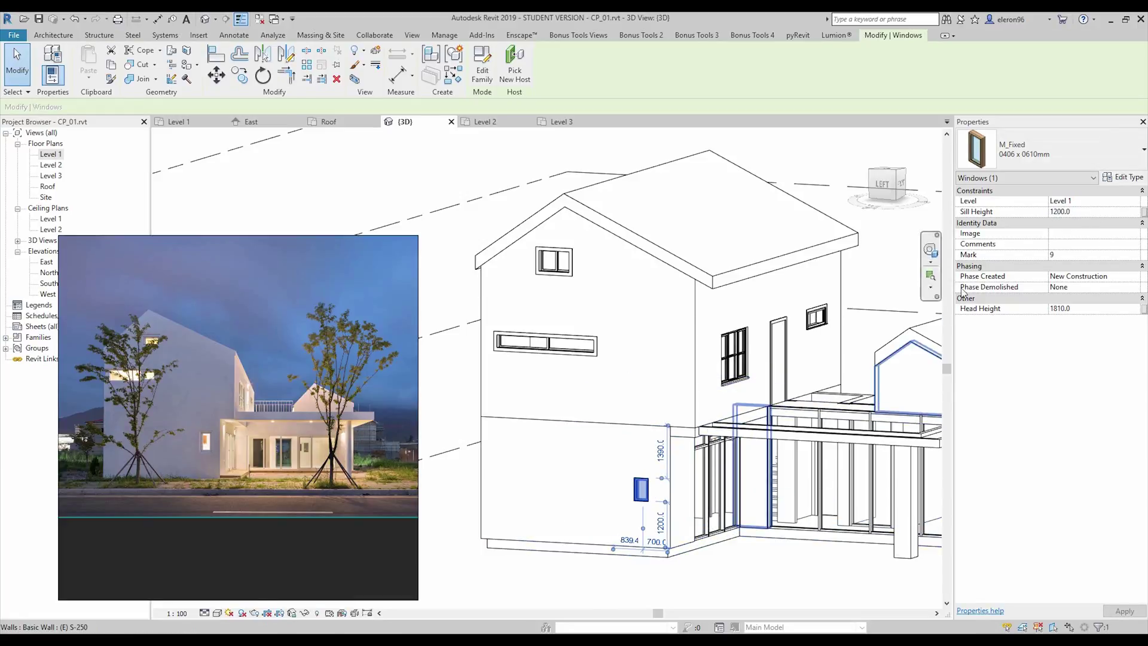
{"action": "left_click", "coordinate": [1103, 213]}
{"action": "type", "text": "1800"}
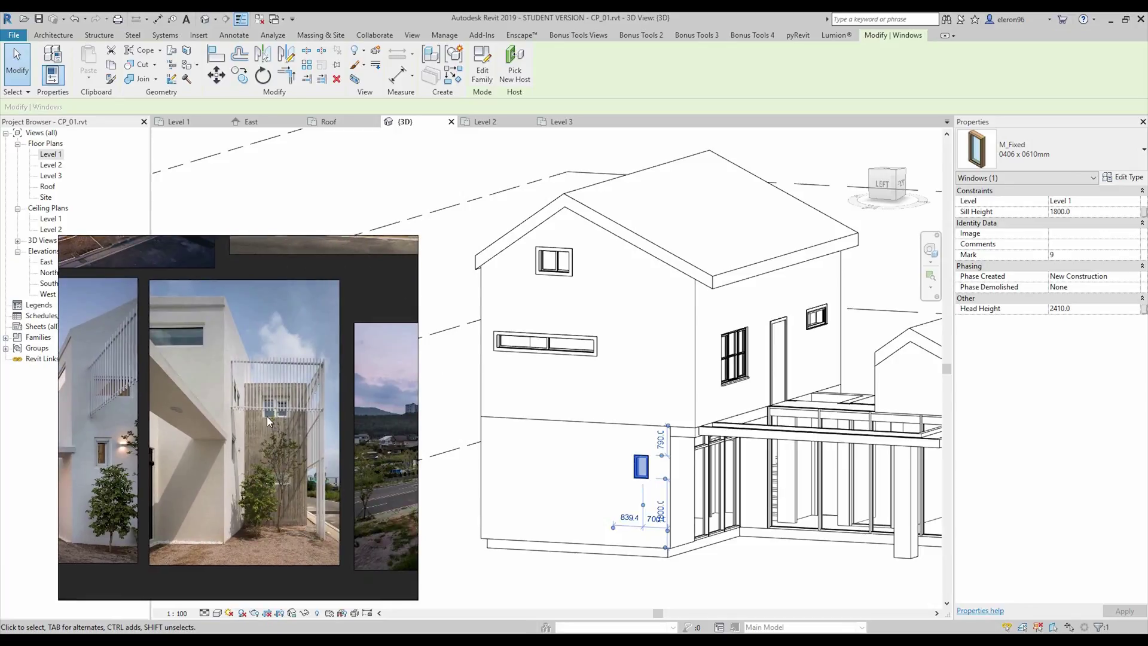
Orbit to the back wall and make both lower windows 0400 x 0610mm
{"action": "scroll", "coordinate": [595, 443], "scroll_direction": "down", "scroll_amount": 3}
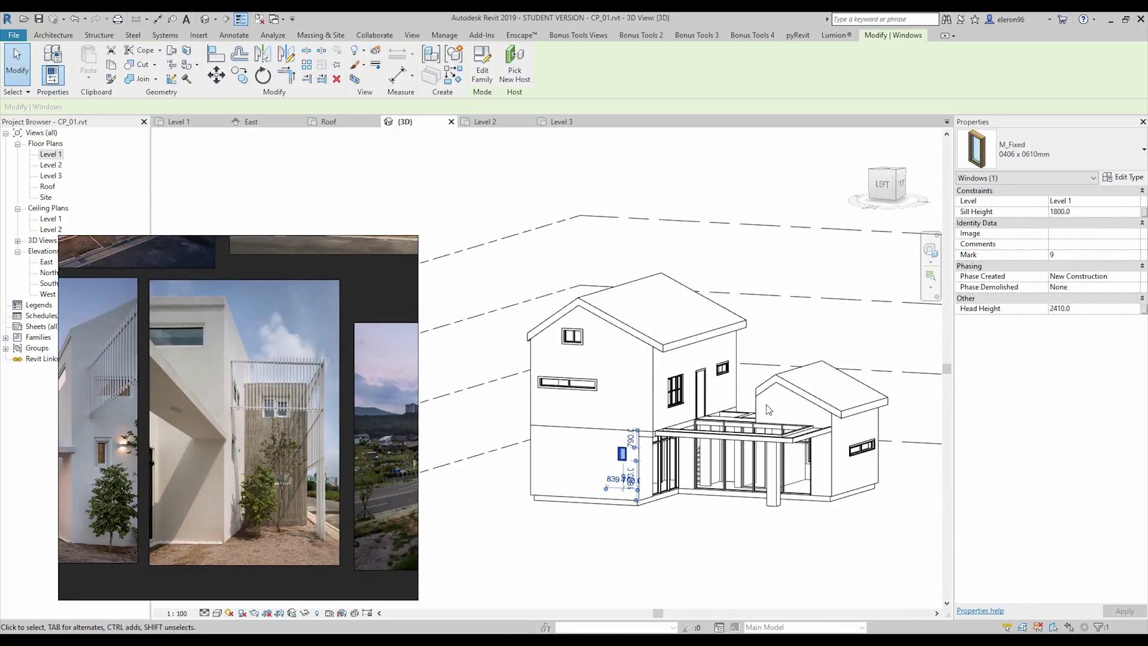
{"action": "middle_click_drag", "start_coordinate": [824, 369], "coordinate": [761, 385]}
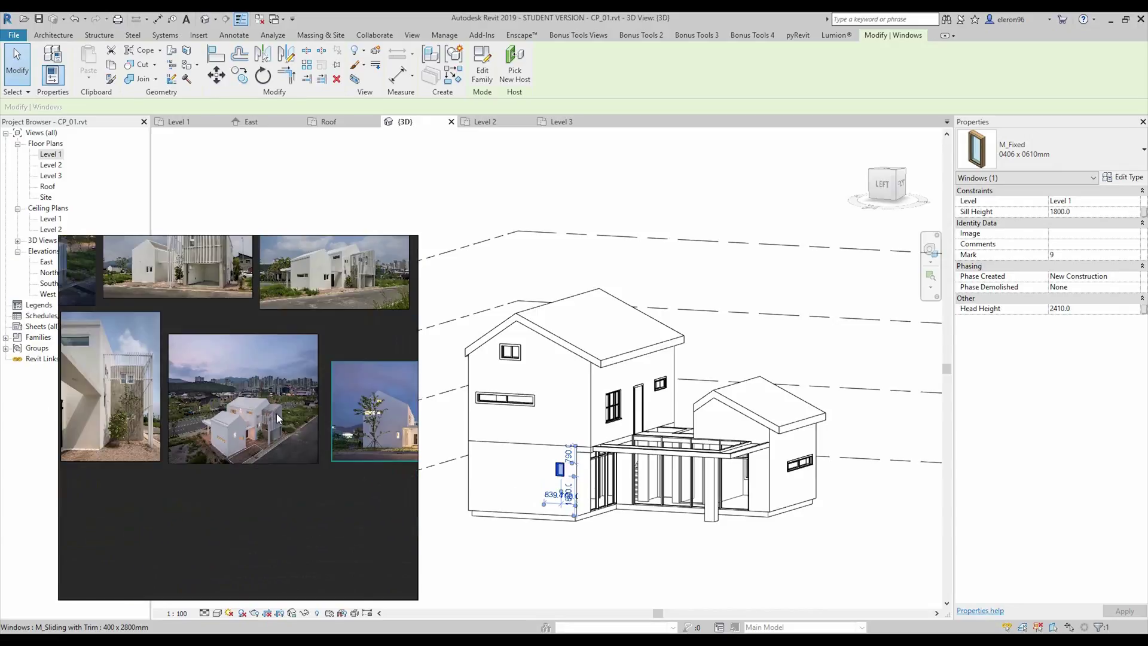
{"action": "scroll", "coordinate": [420, 418], "scroll_direction": "up", "scroll_amount": 2}
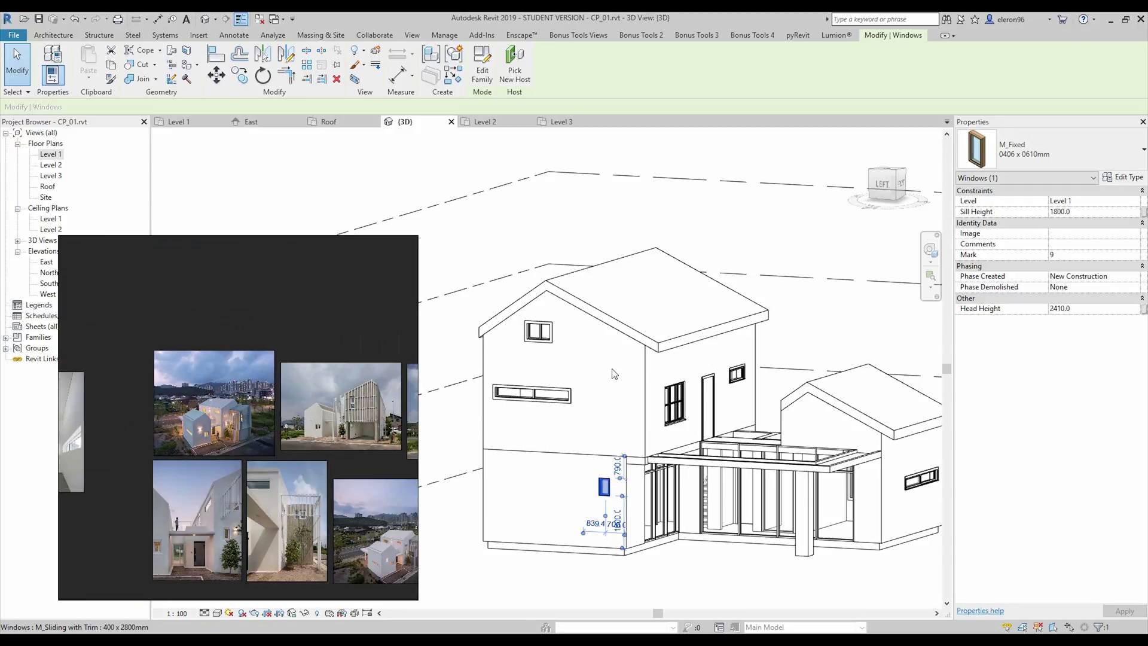
{"action": "scroll", "coordinate": [613, 374], "scroll_direction": "down", "scroll_amount": 1}
{"action": "middle_click_drag", "start_coordinate": [519, 396], "coordinate": [792, 445], "text": "shift"}
{"action": "middle_click_drag", "start_coordinate": [547, 498], "coordinate": [658, 415]}
{"action": "scroll", "coordinate": [658, 415], "scroll_direction": "up", "scroll_amount": 1}
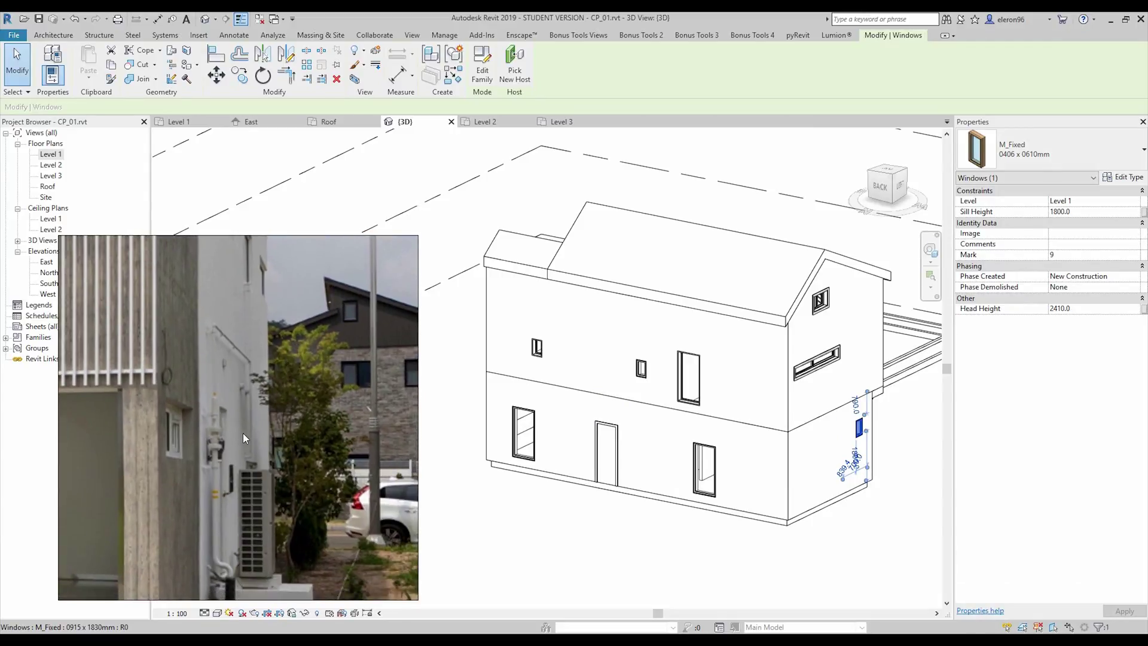
{"action": "scroll", "coordinate": [662, 493], "scroll_direction": "up", "scroll_amount": 1}
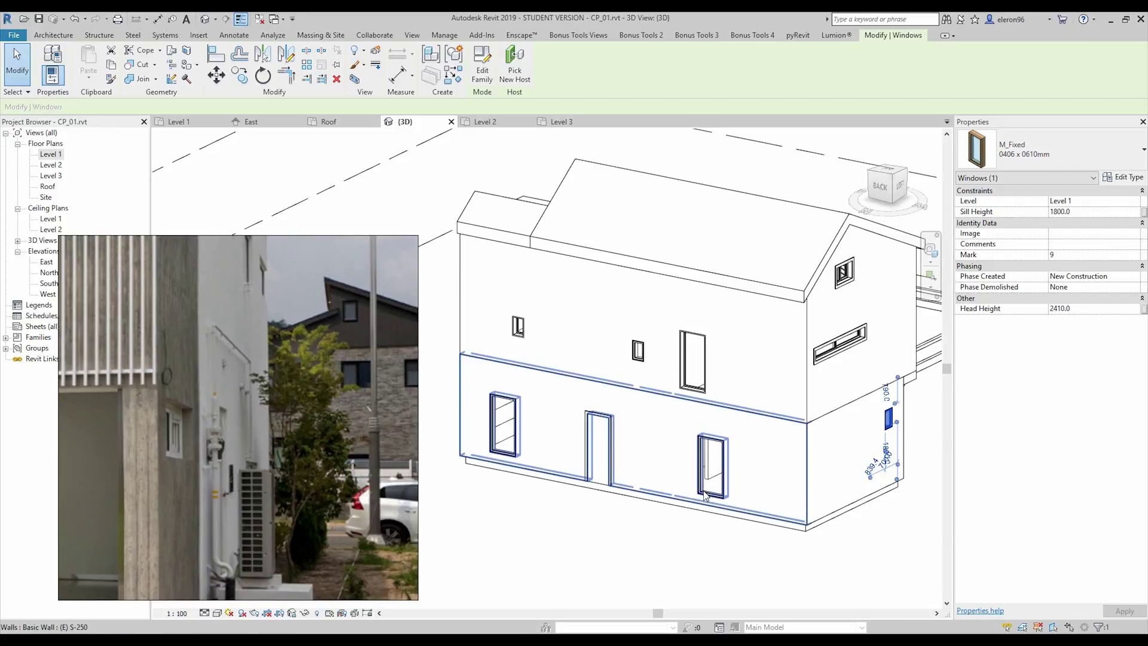
{"action": "left_click", "coordinate": [696, 492]}
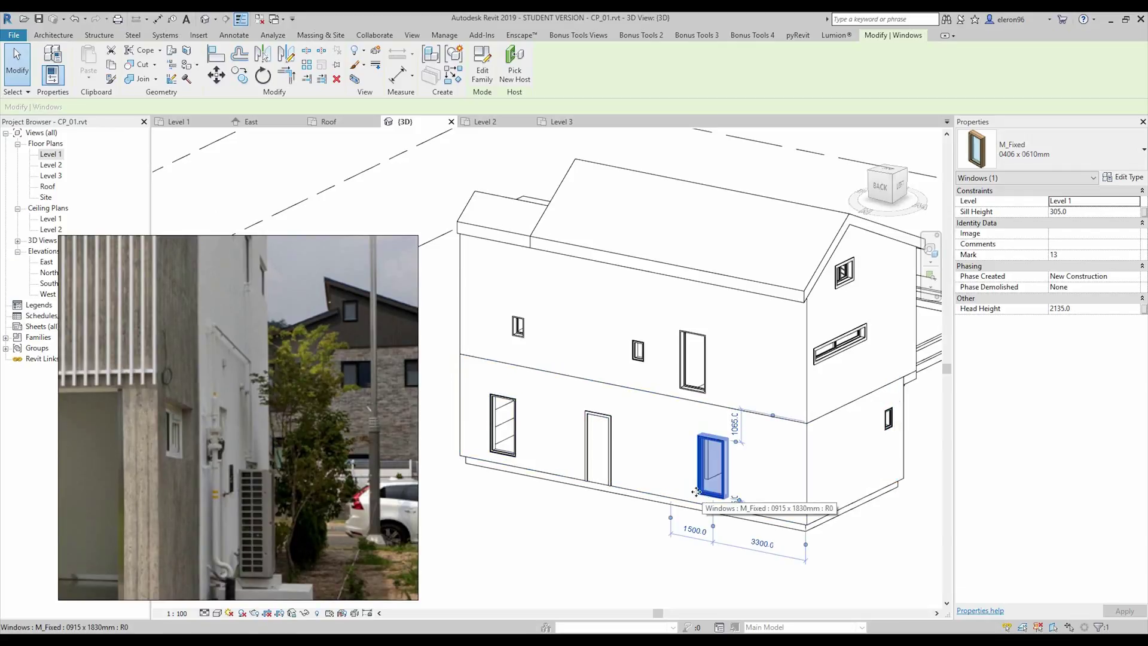
{"action": "left_click", "coordinate": [506, 456], "text": "ctrl"}
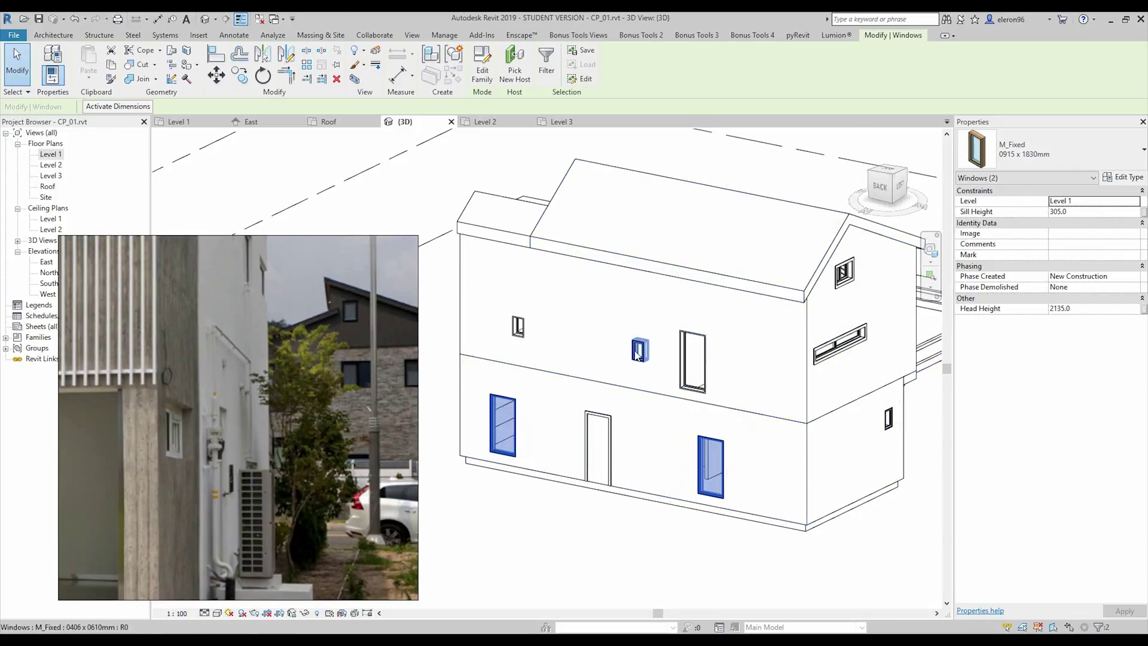
{"action": "left_click", "coordinate": [1074, 150]}
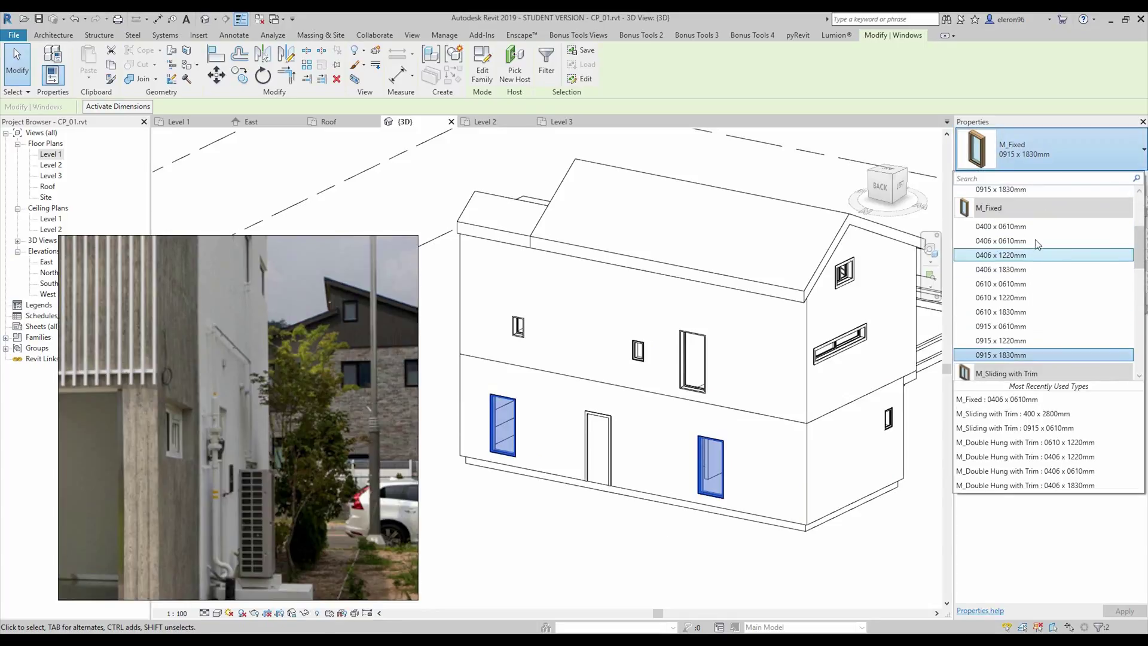
{"action": "left_click", "coordinate": [1037, 227]}
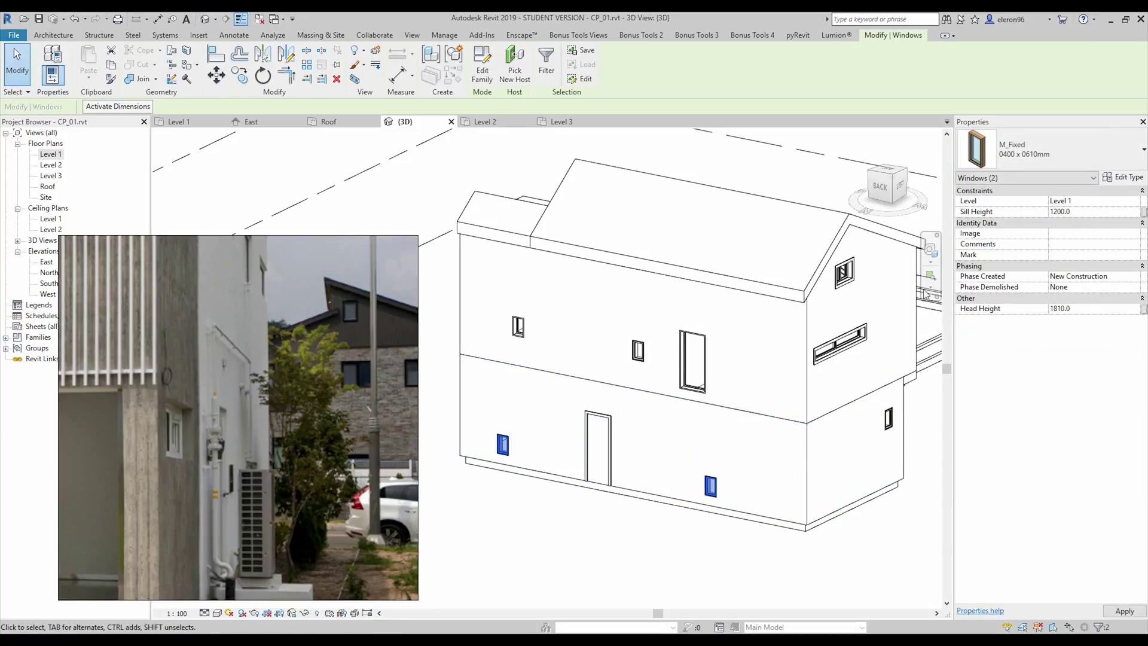
Set both small upper windows' sill height to 1200
{"action": "key", "text": "Escape"}
{"action": "left_click", "coordinate": [640, 359]}
{"action": "left_click", "coordinate": [520, 330], "text": "ctrl"}
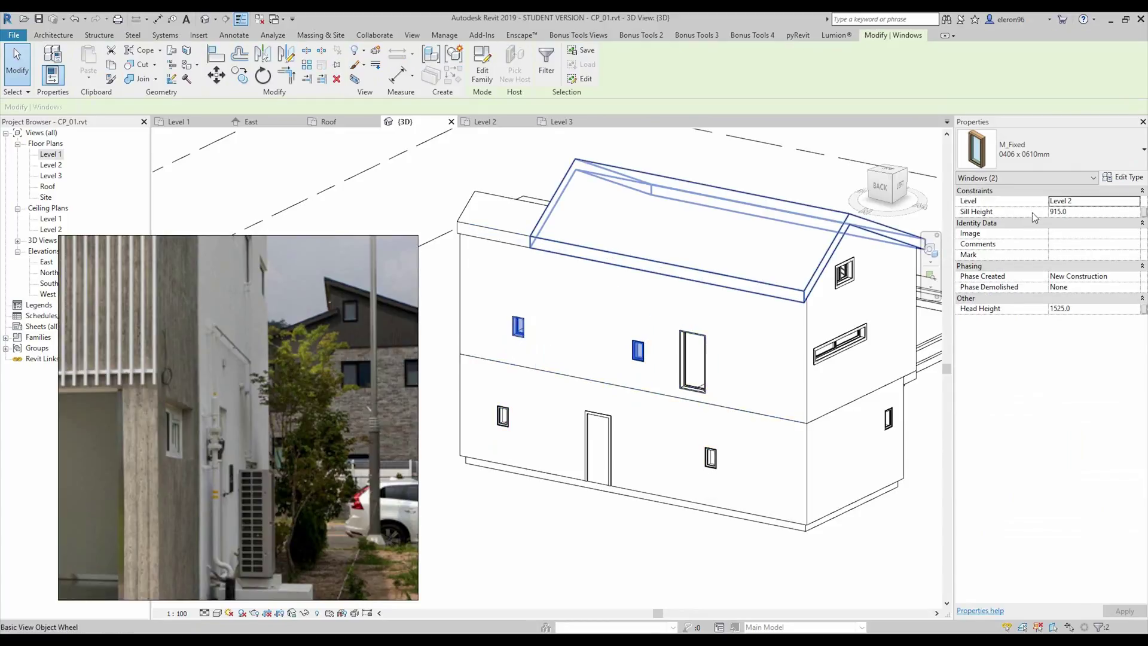
{"action": "left_click", "coordinate": [1083, 210]}
{"action": "type", "text": "1200"}
{"action": "key", "text": "Return"}
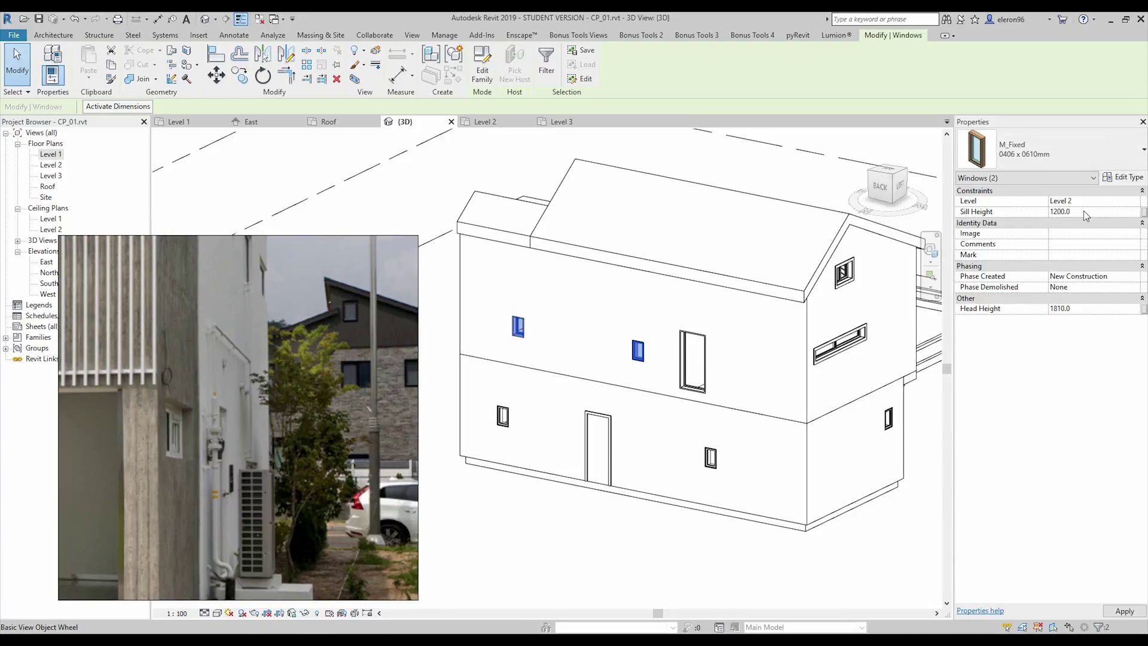
Make the tall upper window a 0915 x 1220mm sliding window with a 1200 sill
{"action": "left_click", "coordinate": [705, 392]}
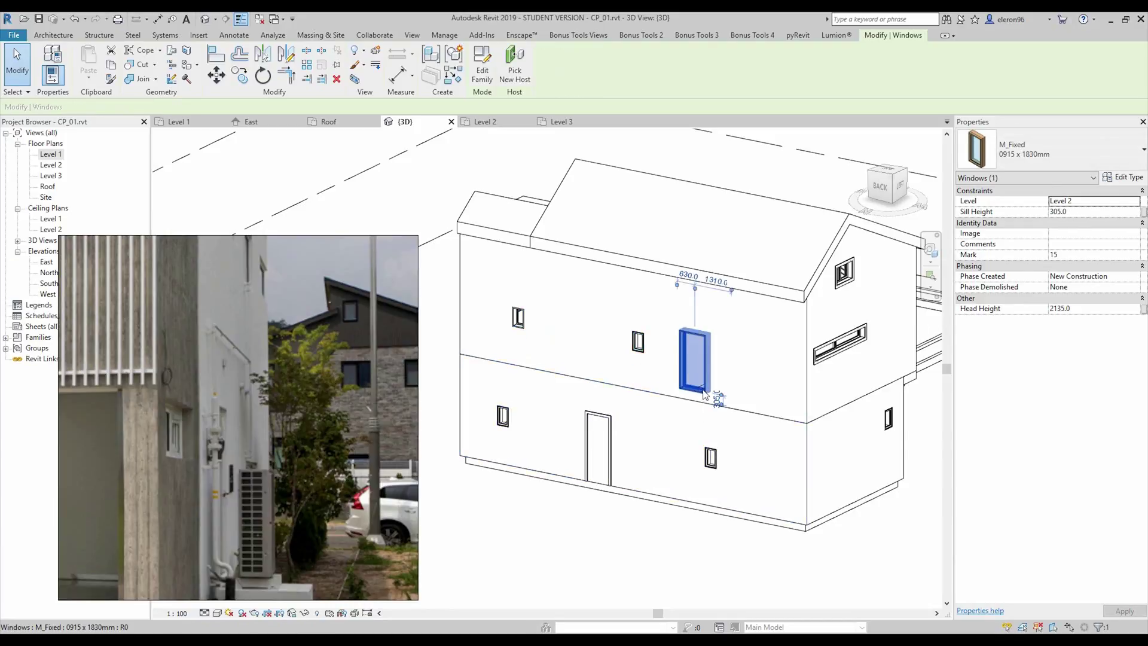
{"action": "left_click", "coordinate": [1063, 155]}
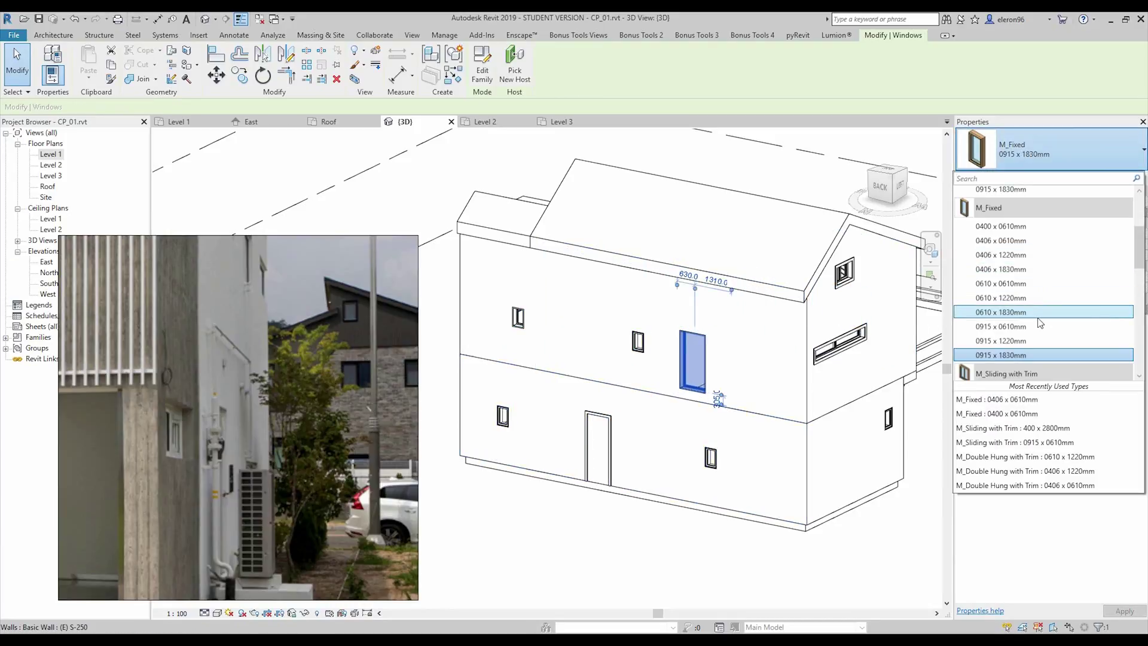
{"action": "scroll", "coordinate": [1038, 318], "scroll_direction": "up", "scroll_amount": 3}
{"action": "scroll", "coordinate": [1001, 284], "scroll_direction": "down", "scroll_amount": 6}
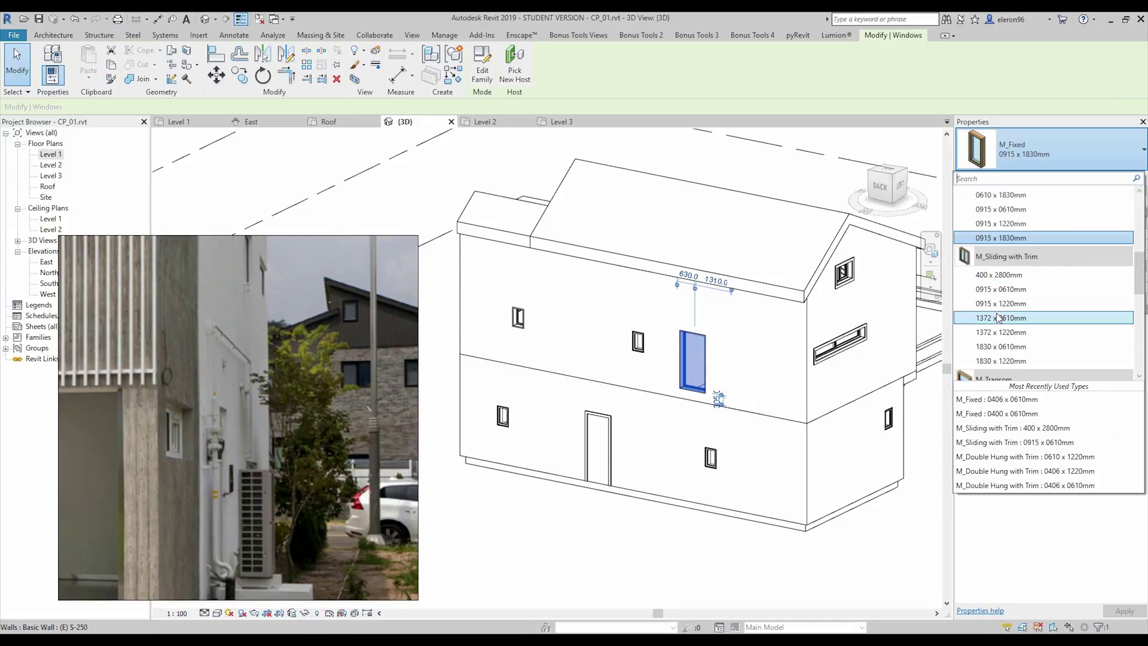
{"action": "left_click", "coordinate": [1008, 276]}
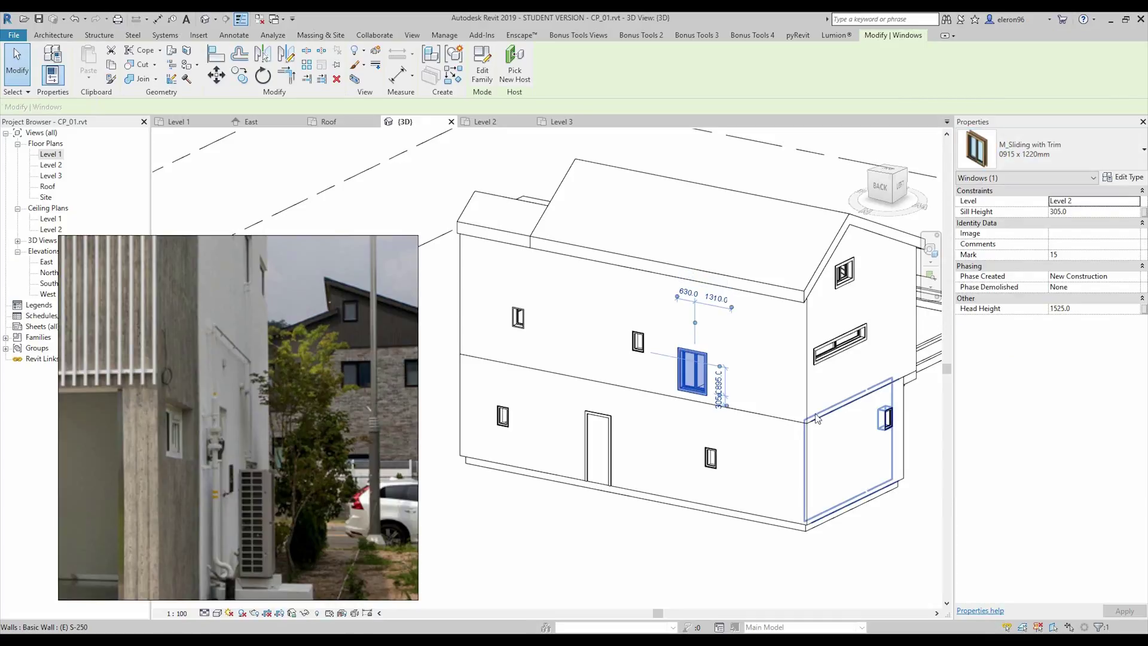
{"action": "left_click", "coordinate": [1078, 213]}
{"action": "type", "text": "1200"}
{"action": "left_click", "coordinate": [700, 528]}
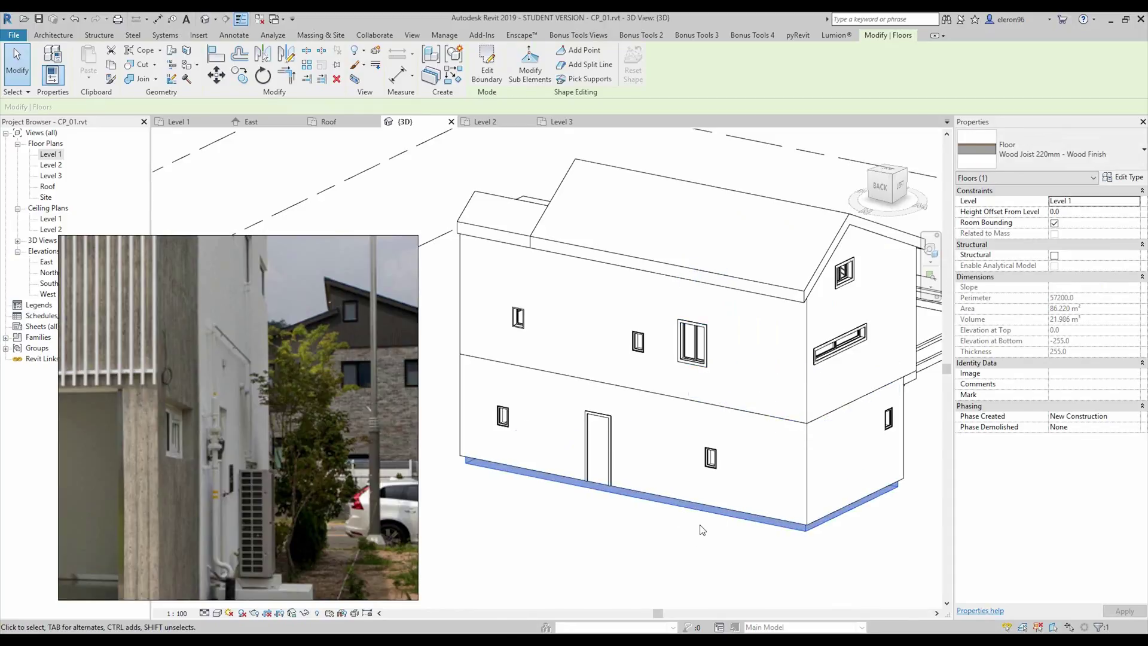
Align the small window's top with the large window's head and lock it
{"action": "middle_click_drag", "start_coordinate": [702, 532], "coordinate": [684, 403], "text": "shift"}
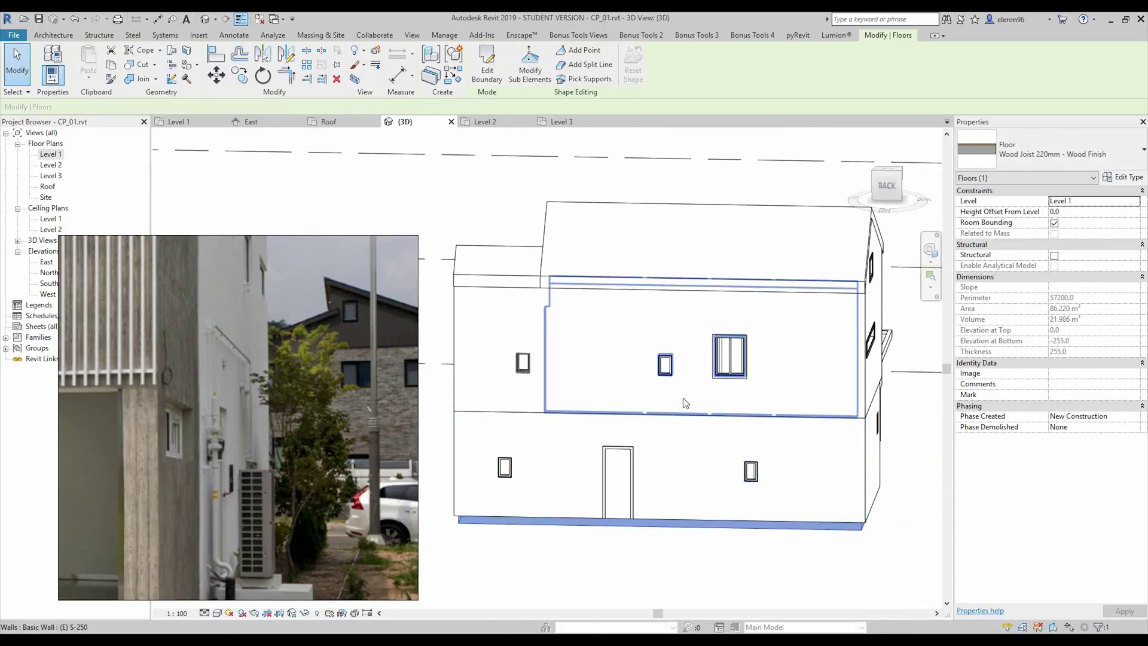
{"action": "key", "text": "Escape"}
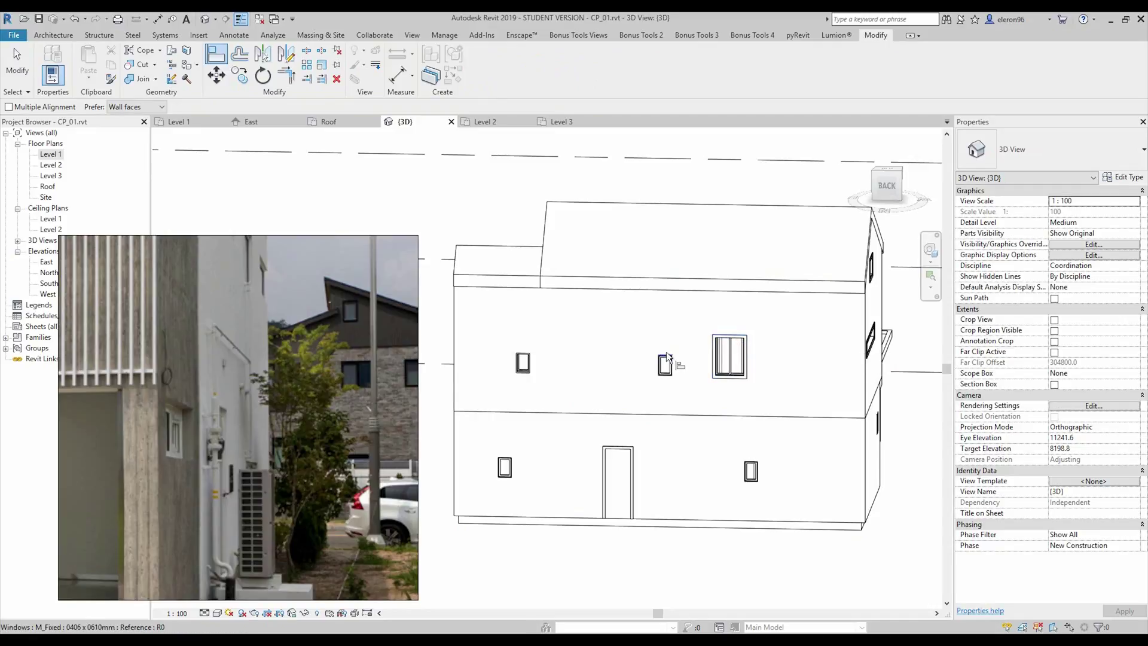
{"action": "left_click_drag", "start_coordinate": [668, 358], "coordinate": [668, 338]}
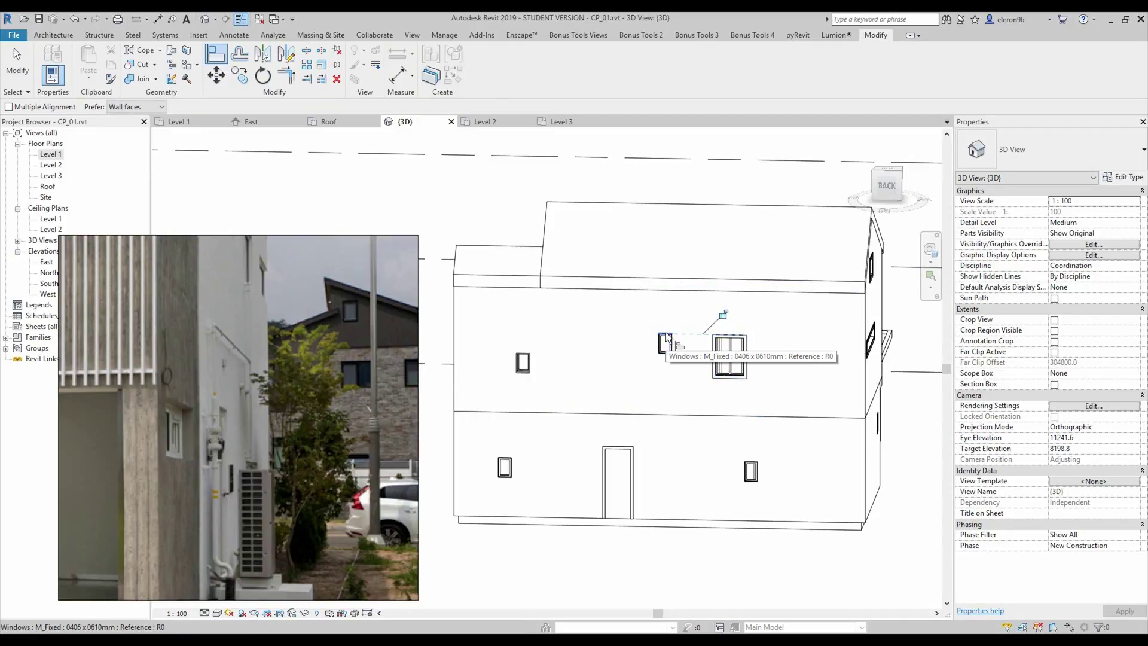
{"action": "left_click", "coordinate": [521, 352]}
{"action": "scroll", "coordinate": [634, 380], "scroll_direction": "down", "scroll_amount": 3}
{"action": "middle_click_drag", "start_coordinate": [720, 425], "coordinate": [668, 478], "text": "shift"}
{"action": "key", "text": "Escape"}
{"action": "key", "text": "Escape"}
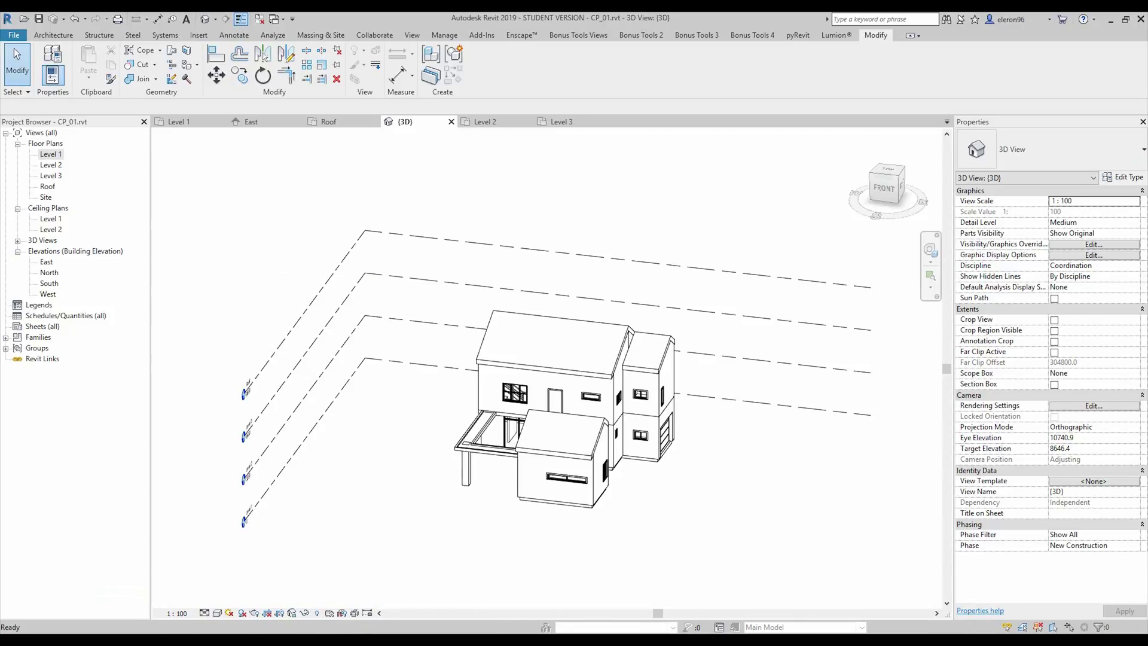
Open the Level 1 floor plan and pan over its lower and upper rooms
{"action": "double_click", "coordinate": [60, 155]}
{"action": "scroll", "coordinate": [676, 362], "scroll_direction": "down", "scroll_amount": 3}
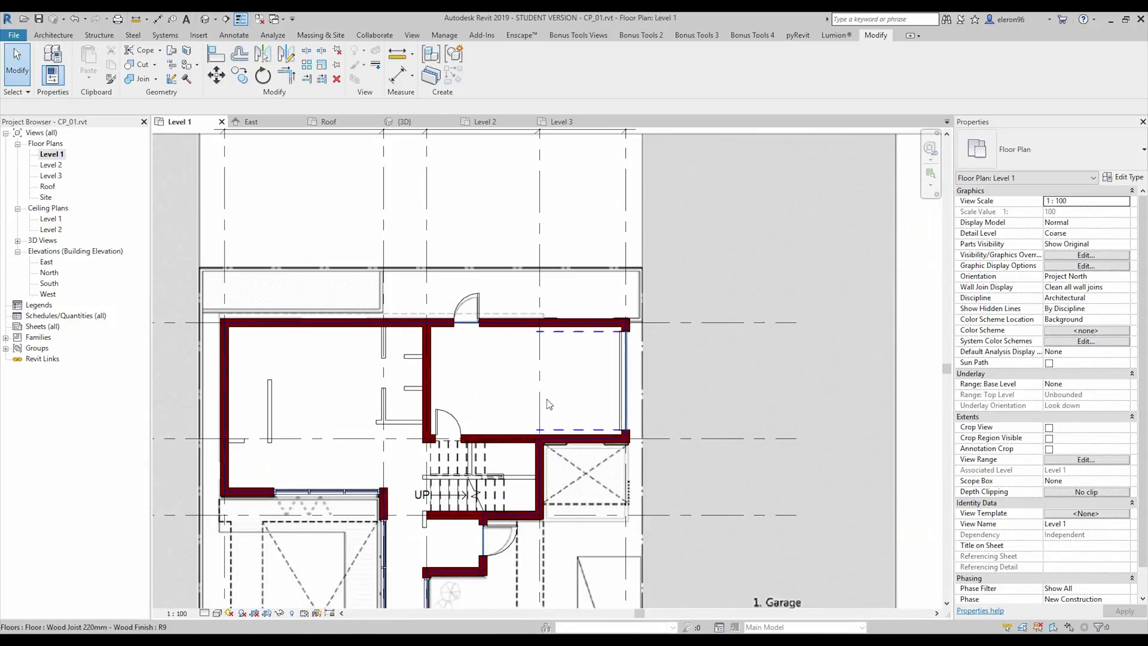
{"action": "middle_click_drag", "start_coordinate": [401, 367], "coordinate": [500, 350]}
{"action": "scroll", "coordinate": [499, 350], "scroll_direction": "up", "scroll_amount": 4}
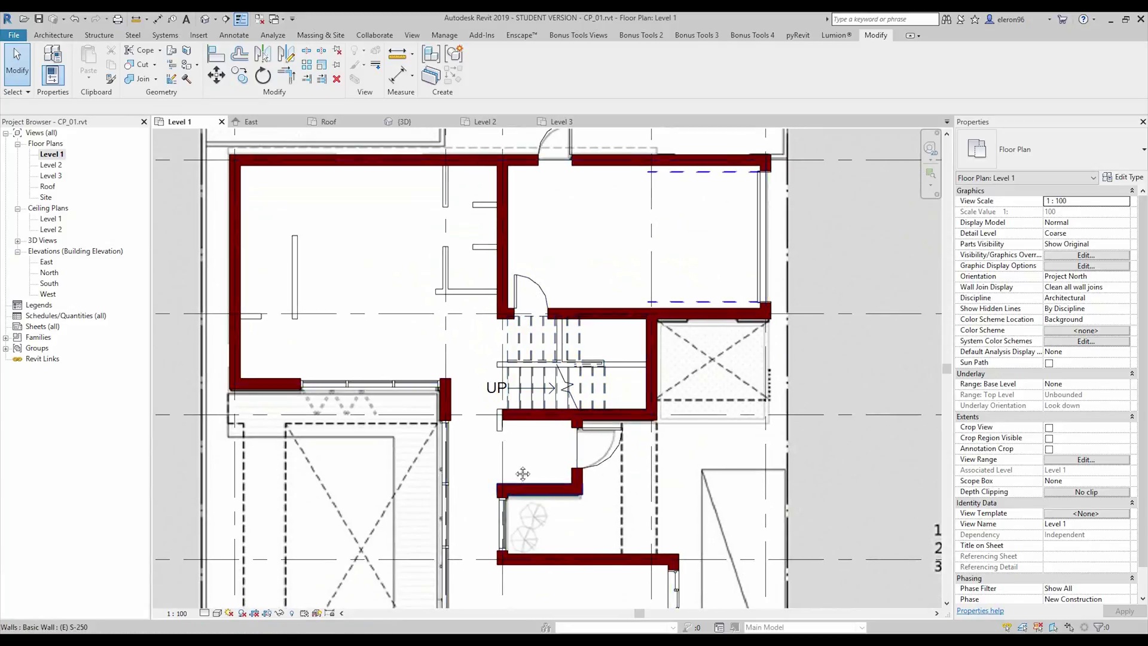
{"action": "scroll", "coordinate": [604, 340], "scroll_direction": "up", "scroll_amount": 1}
{"action": "middle_click_drag", "start_coordinate": [497, 508], "coordinate": [594, 423]}
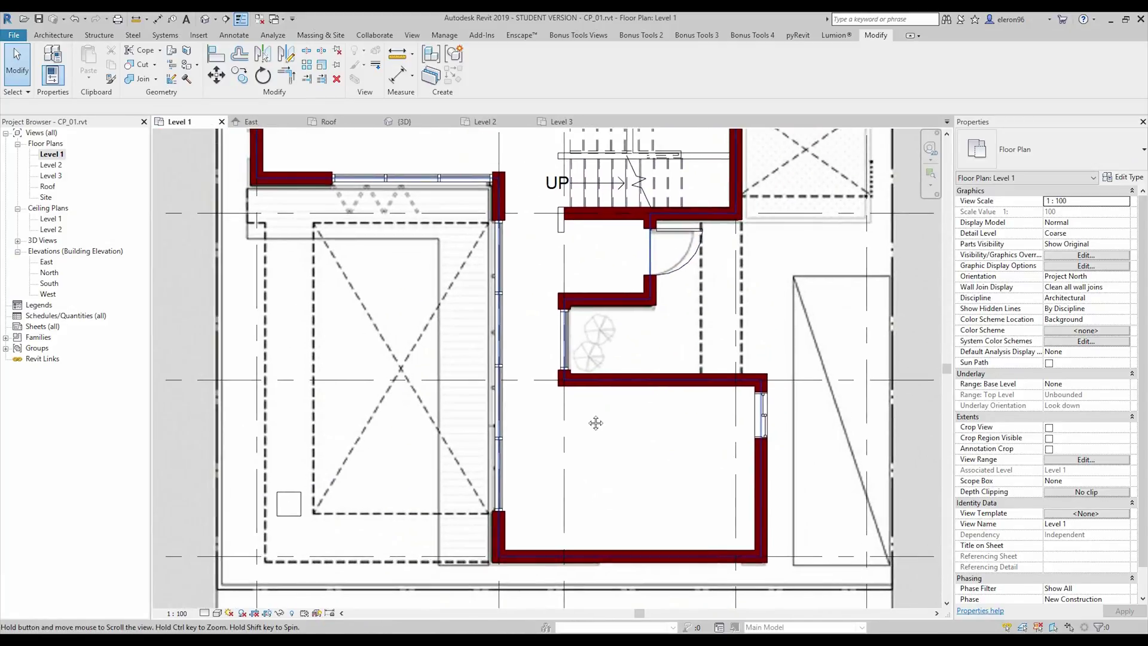
{"action": "scroll", "coordinate": [552, 327], "scroll_direction": "up", "scroll_amount": 1}
{"action": "middle_click_drag", "start_coordinate": [433, 161], "coordinate": [492, 290]}
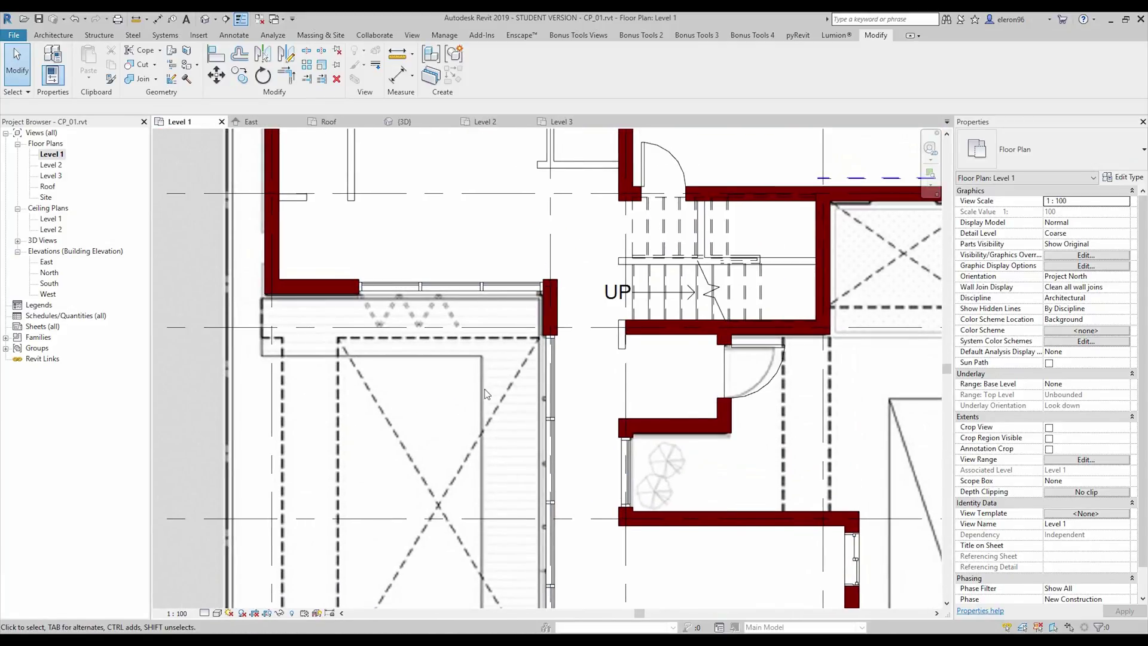
{"action": "scroll", "coordinate": [486, 411], "scroll_direction": "down", "scroll_amount": 1}
{"action": "middle_click_drag", "start_coordinate": [522, 479], "coordinate": [506, 267]}
{"action": "middle_click_drag", "start_coordinate": [615, 388], "coordinate": [600, 476]}
Open the Level 2 floor plan and pan toward room 1 and its door
{"action": "double_click", "coordinate": [53, 165]}
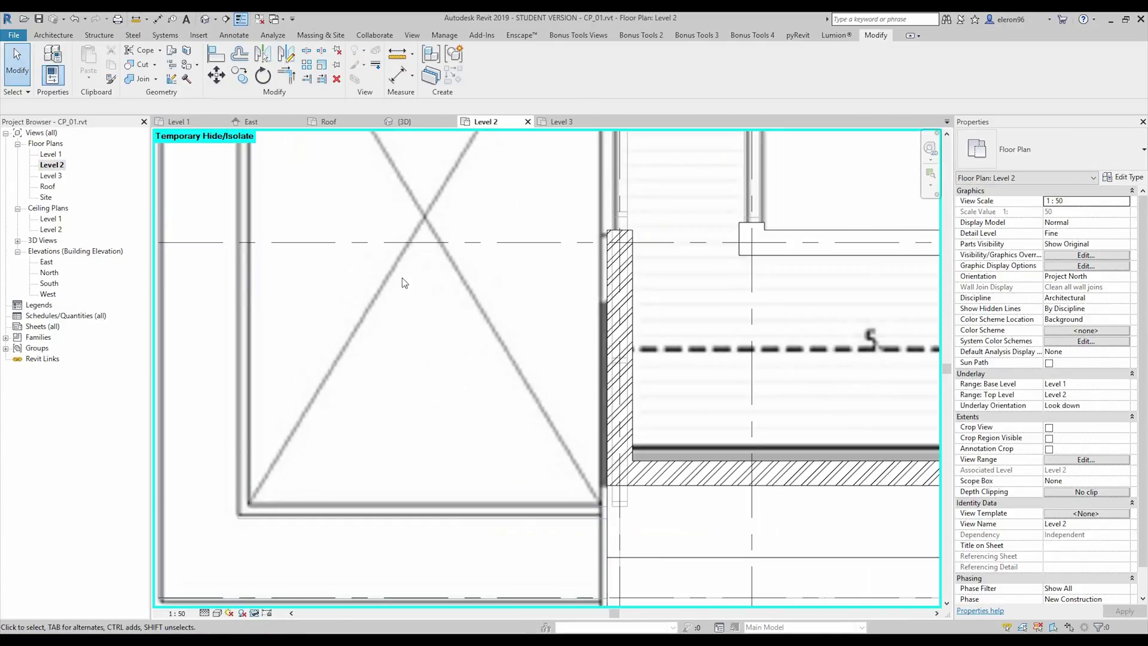
{"action": "scroll", "coordinate": [399, 281], "scroll_direction": "down", "scroll_amount": 5}
{"action": "scroll", "coordinate": [550, 332], "scroll_direction": "up", "scroll_amount": 5}
{"action": "middle_click_drag", "start_coordinate": [557, 448], "coordinate": [465, 341]}
{"action": "middle_click_drag", "start_coordinate": [539, 345], "coordinate": [599, 532]}
{"action": "middle_click_drag", "start_coordinate": [509, 321], "coordinate": [516, 471]}
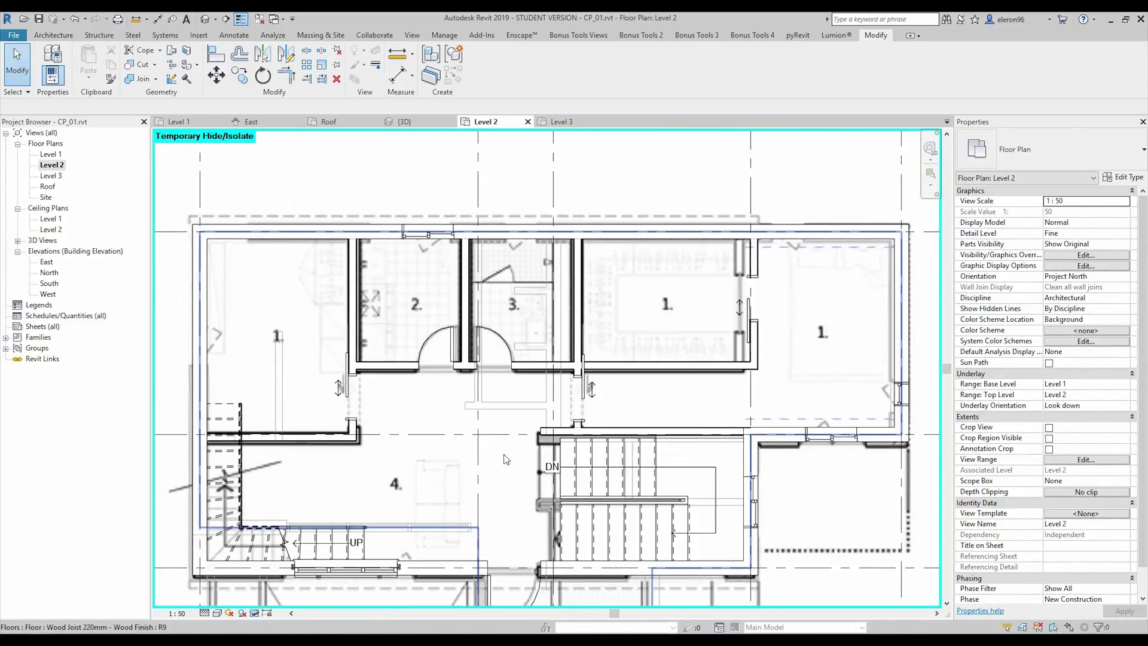
{"action": "middle_click_drag", "start_coordinate": [618, 432], "coordinate": [465, 380]}
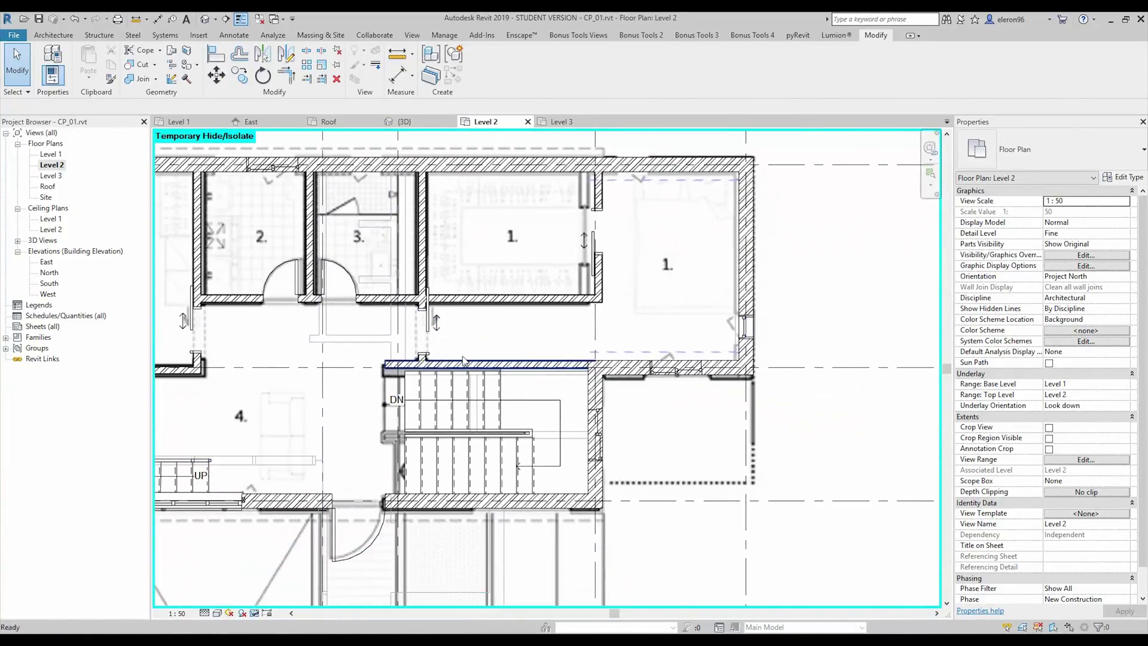
{"action": "scroll", "coordinate": [589, 247], "scroll_direction": "up", "scroll_amount": 3}
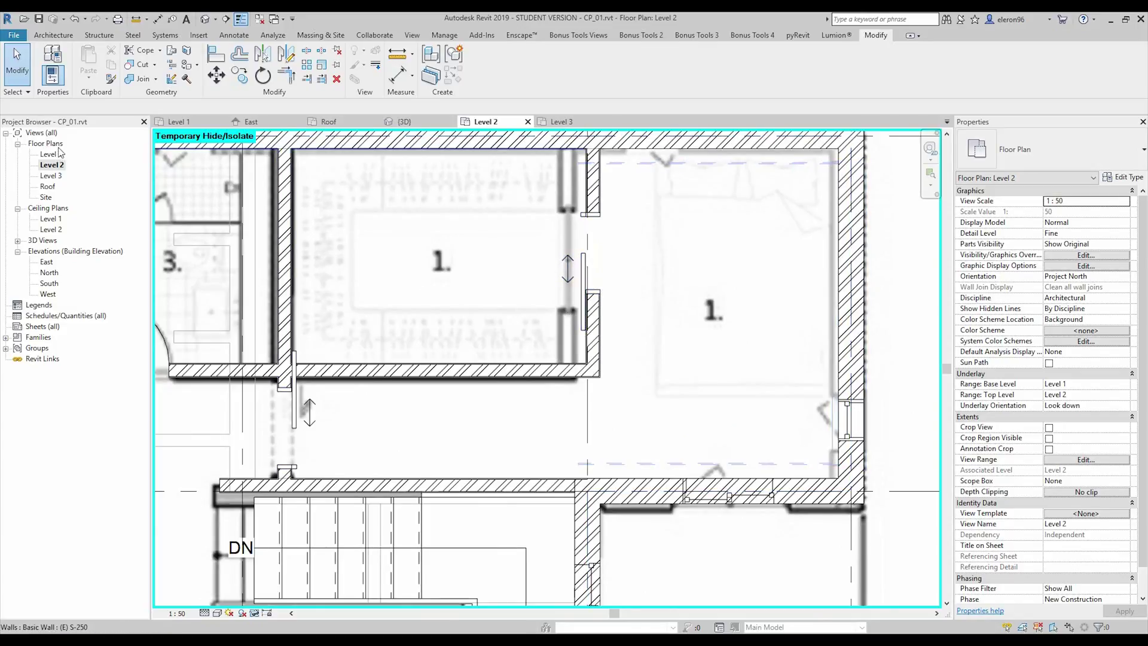
Glance at the Level 3 and Level 1 plans, then show the {3D} view
{"action": "double_click", "coordinate": [59, 177]}
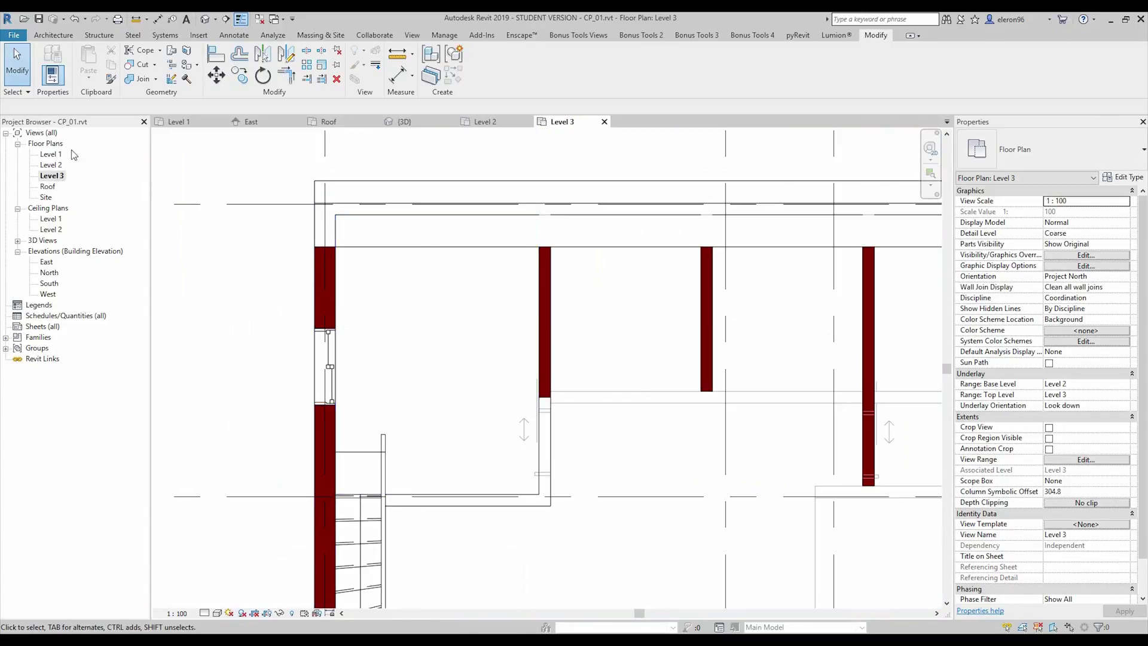
{"action": "double_click", "coordinate": [51, 154]}
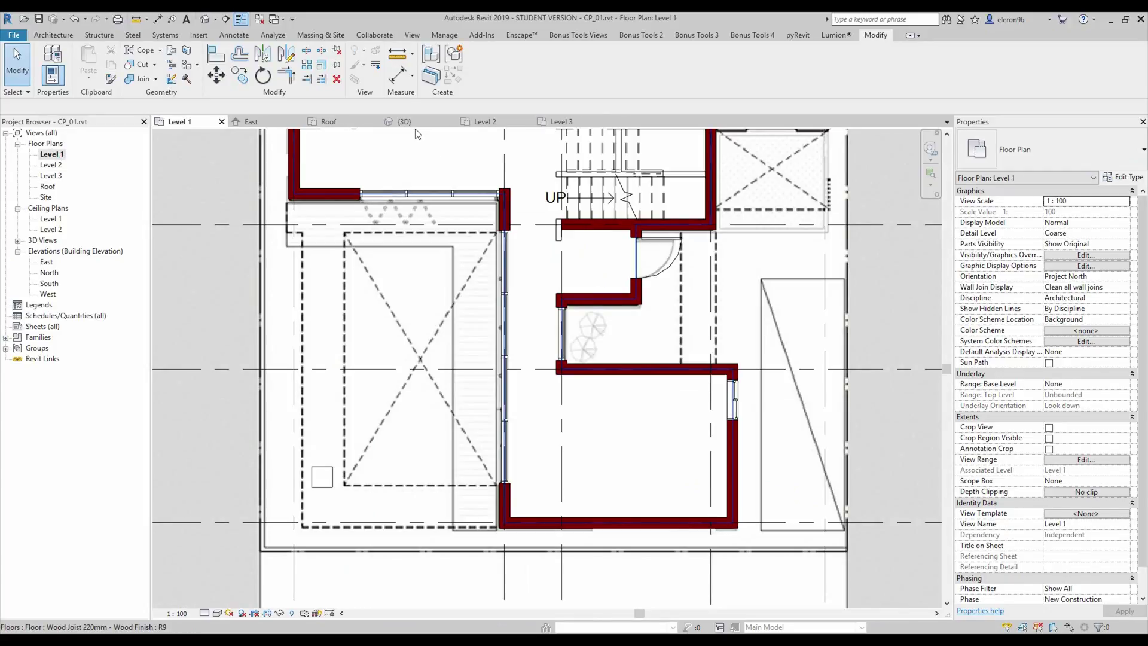
{"action": "left_click", "coordinate": [404, 122]}
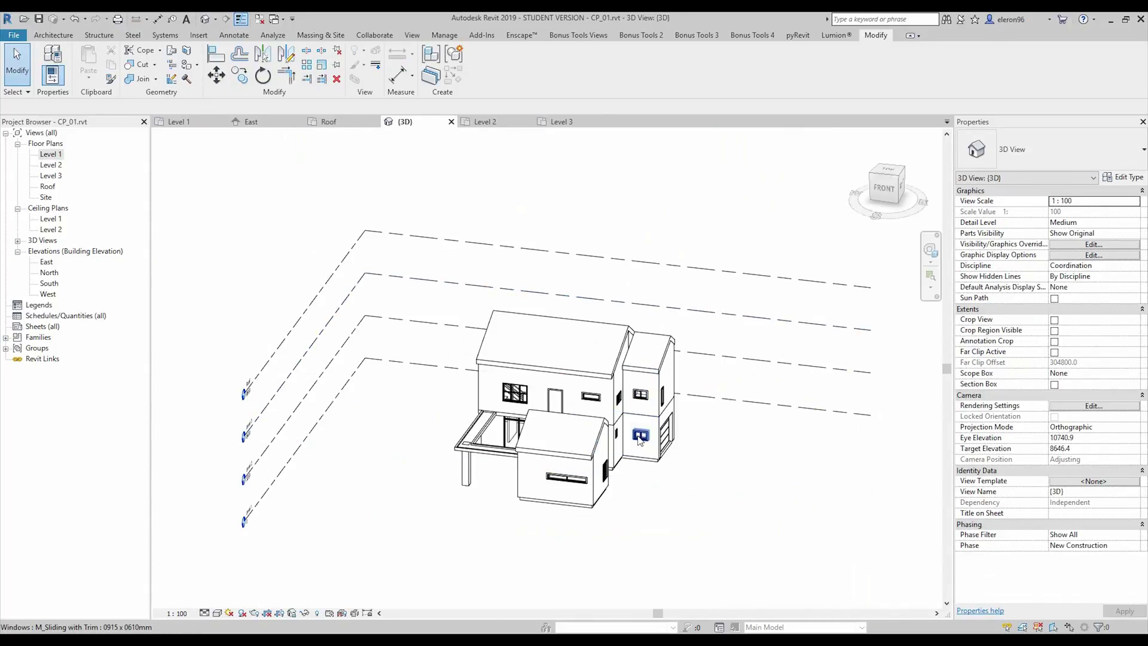
Select the chimney-side wall and adjust its Top Offset, undoing the first attempt
{"action": "middle_click_drag", "start_coordinate": [534, 453], "coordinate": [362, 404], "text": "shift"}
{"action": "scroll", "coordinate": [363, 404], "scroll_direction": "up", "scroll_amount": 4}
{"action": "middle_click_drag", "start_coordinate": [315, 371], "coordinate": [633, 398], "text": "shift"}
{"action": "middle_click_drag", "start_coordinate": [628, 344], "coordinate": [537, 380]}
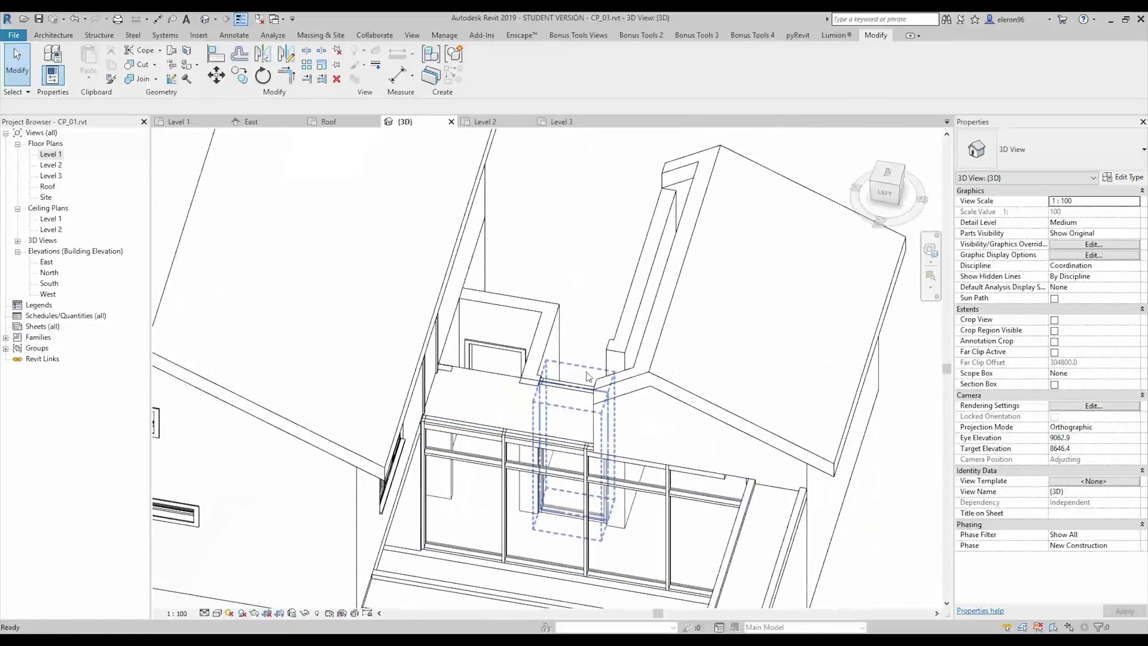
{"action": "scroll", "coordinate": [520, 351], "scroll_direction": "up", "scroll_amount": 4}
{"action": "left_click", "coordinate": [527, 345]}
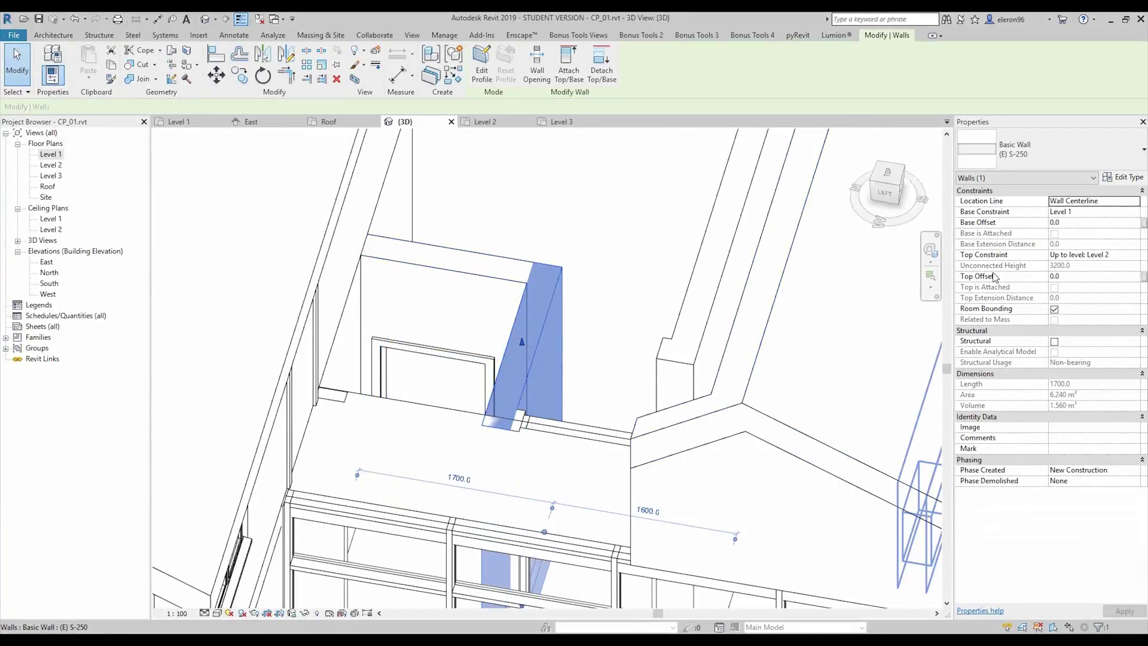
{"action": "left_click", "coordinate": [1075, 277]}
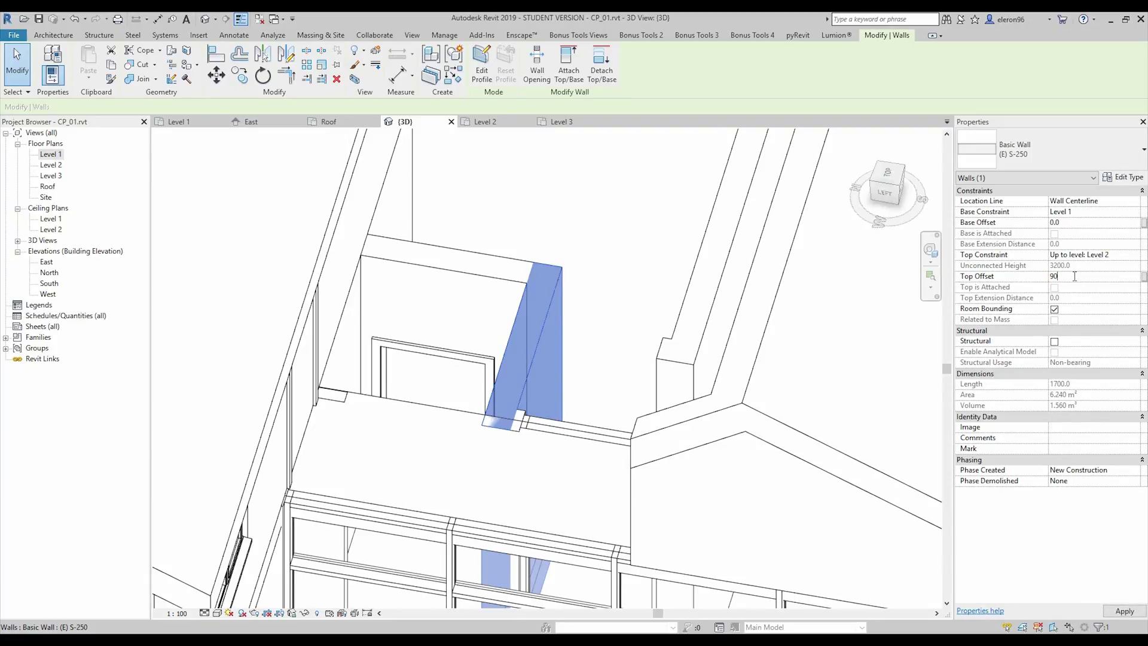
{"action": "key", "text": "ctrl+z"}
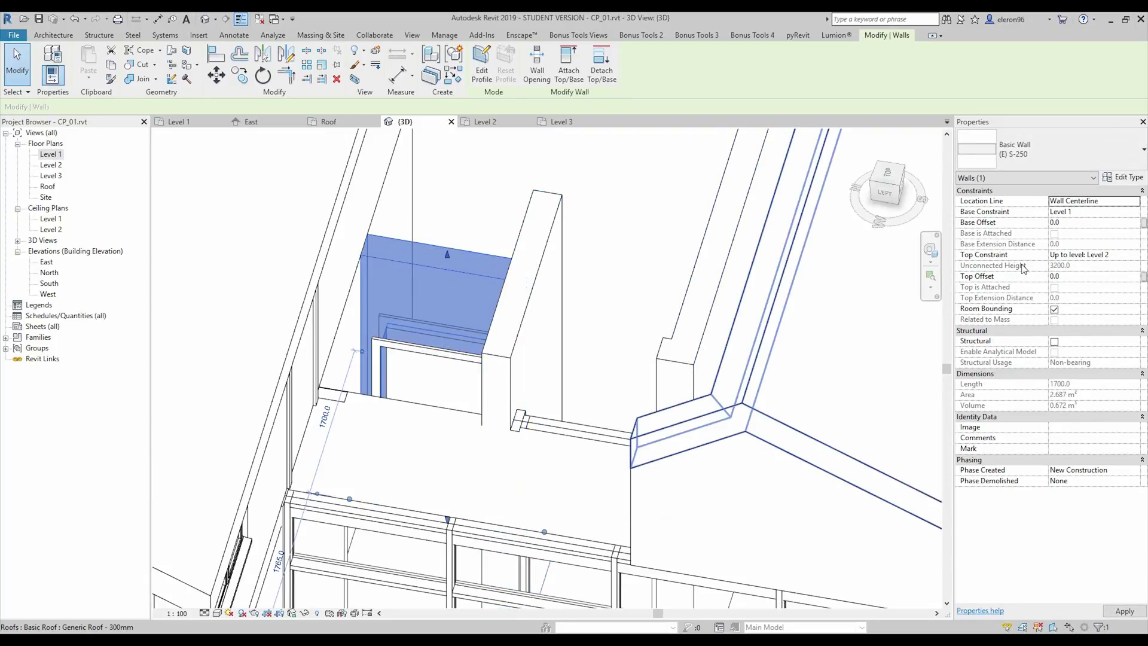
{"action": "left_click", "coordinate": [1083, 276]}
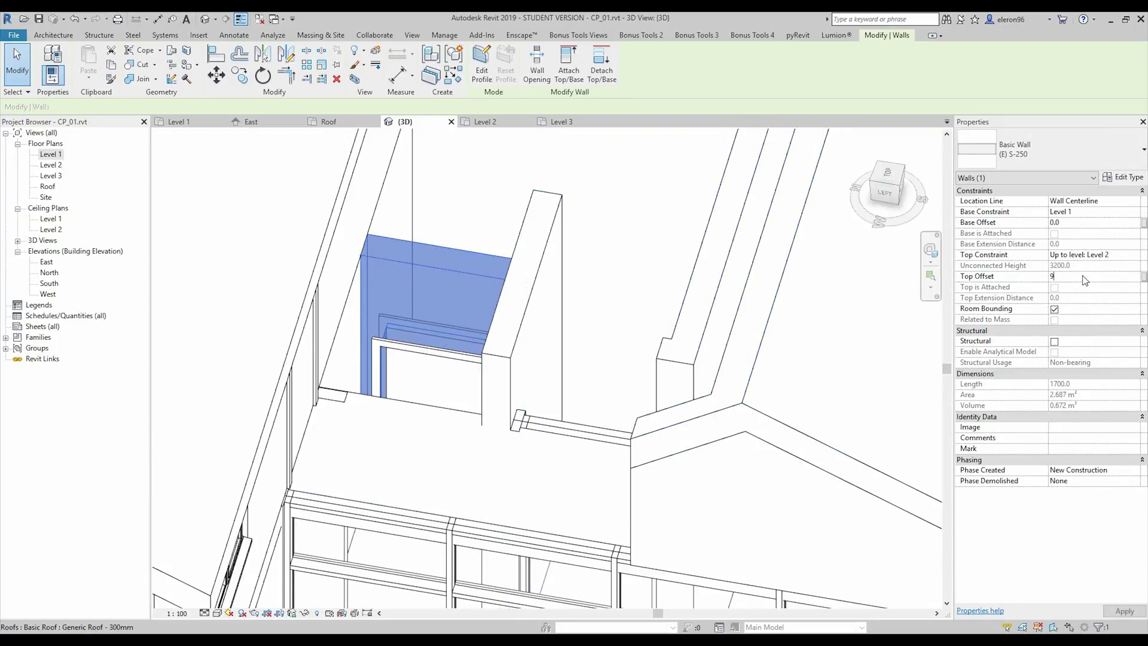
{"action": "scroll", "coordinate": [647, 292], "scroll_direction": "down", "scroll_amount": 3}
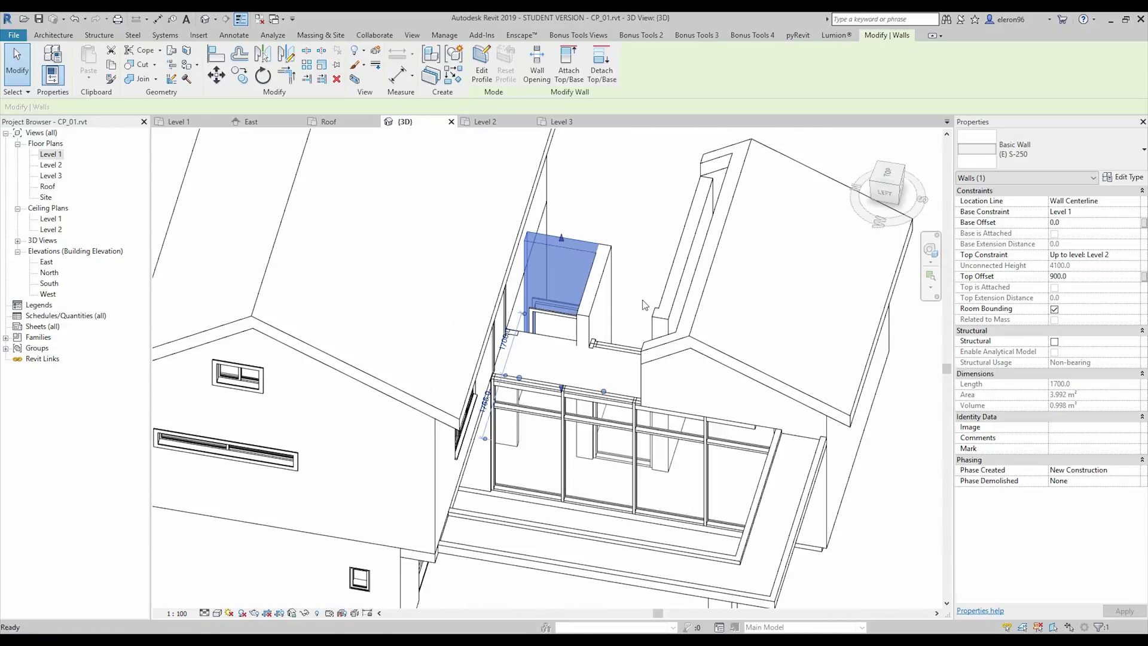
{"action": "left_click", "coordinate": [644, 303]}
Orbit to a new angle and select the walls beside the balcony
{"action": "middle_click_drag", "start_coordinate": [622, 305], "coordinate": [556, 250], "text": "shift"}
{"action": "left_click", "coordinate": [556, 250]}
{"action": "left_click", "coordinate": [556, 250], "text": "ctrl"}
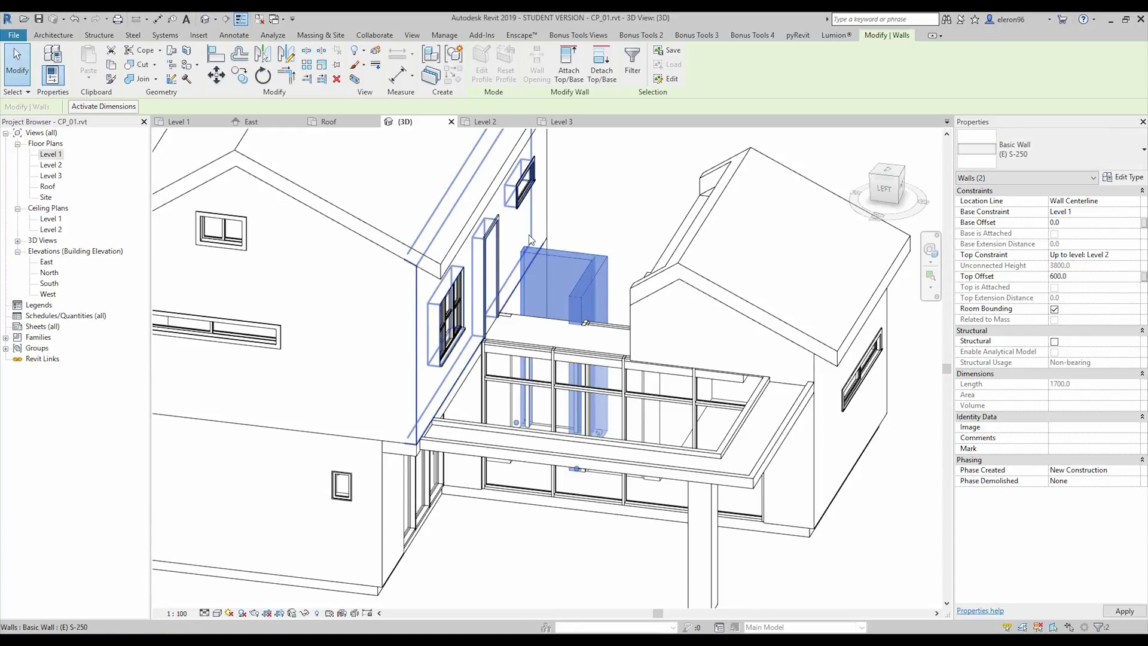
{"action": "key", "text": "Escape"}
{"action": "scroll", "coordinate": [552, 311], "scroll_direction": "up", "scroll_amount": 2}
{"action": "scroll", "coordinate": [492, 311], "scroll_direction": "up", "scroll_amount": 1}
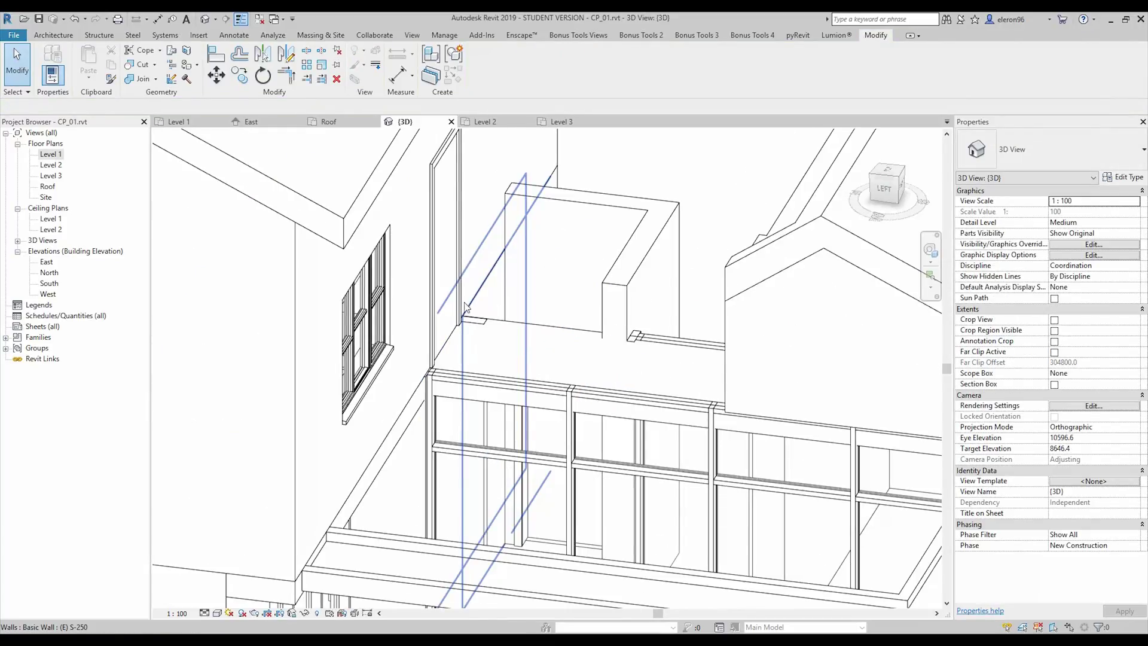
{"action": "left_click", "coordinate": [614, 296]}
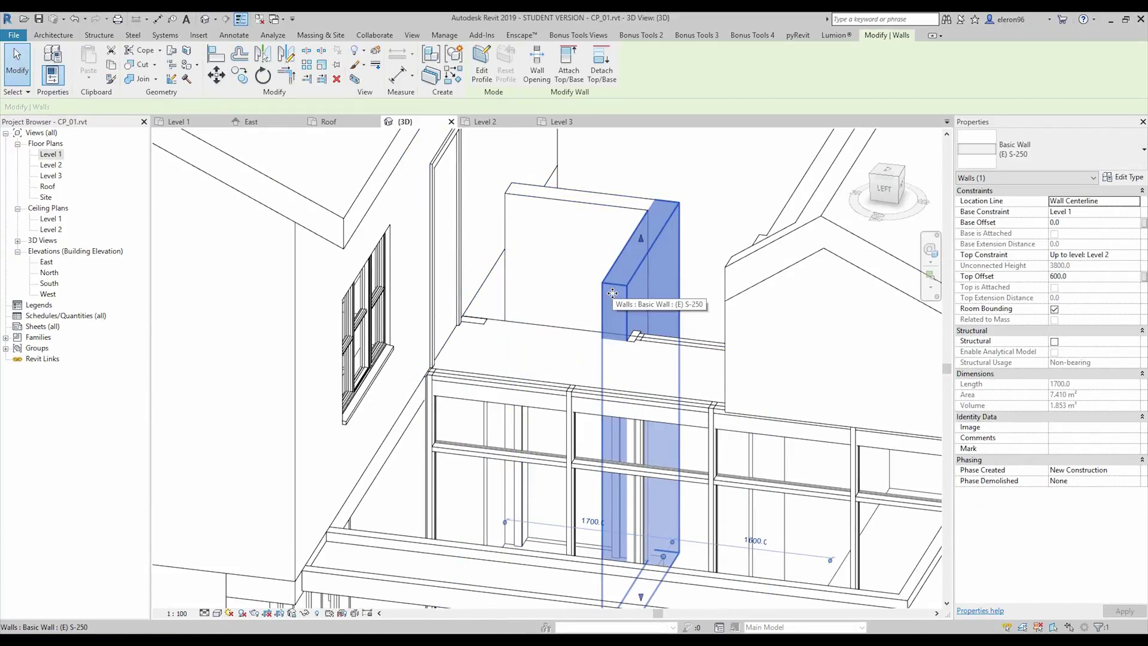
On the Level 2 plan, draw a 1565-long wall up to the top wall with WA
{"action": "key", "text": "c"}
{"action": "key", "text": "s"}
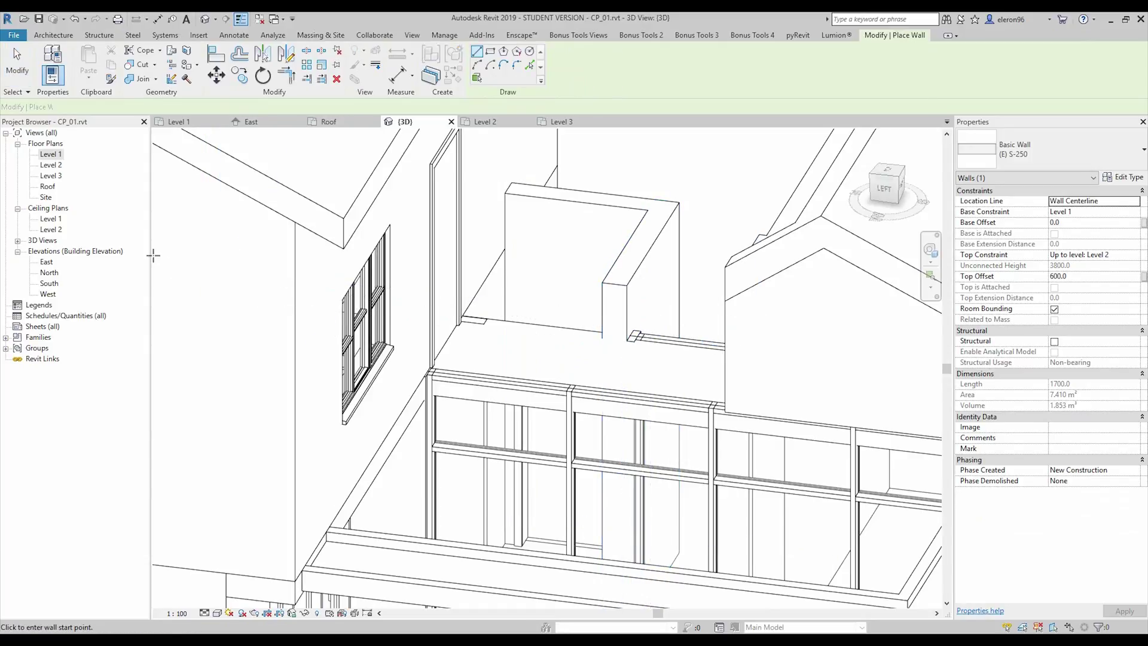
{"action": "double_click", "coordinate": [52, 165]}
{"action": "middle_click_drag", "start_coordinate": [606, 403], "coordinate": [577, 212]}
{"action": "middle_click_drag", "start_coordinate": [518, 512], "coordinate": [507, 286]}
{"action": "middle_click_drag", "start_coordinate": [507, 392], "coordinate": [678, 329]}
{"action": "scroll", "coordinate": [379, 352], "scroll_direction": "up", "scroll_amount": 2}
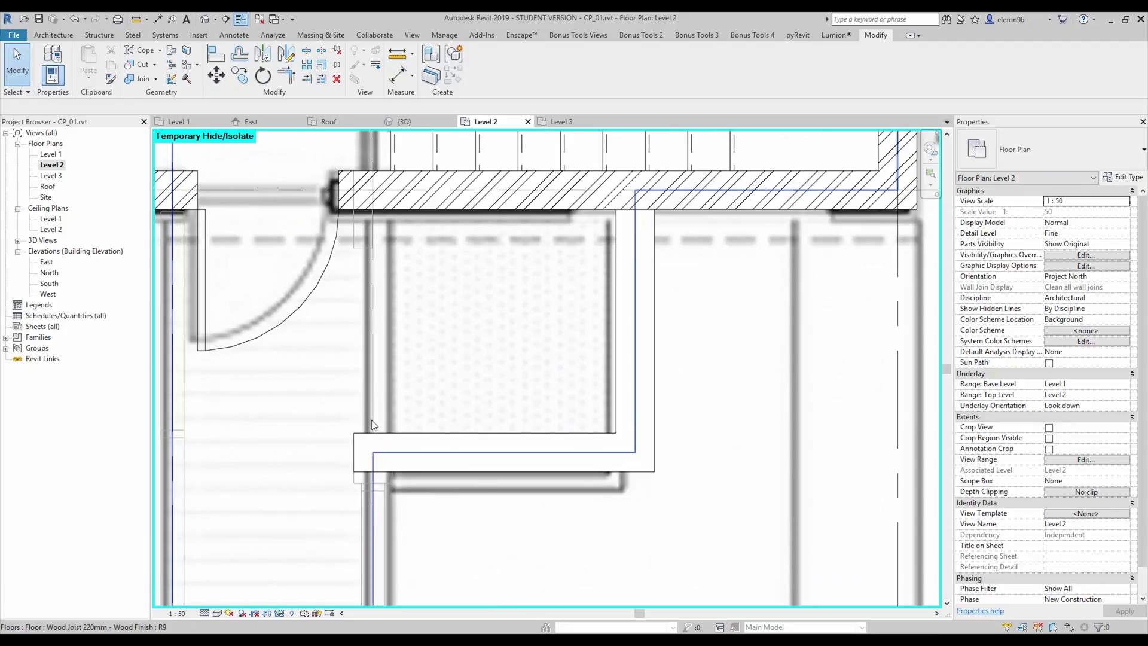
{"action": "key", "text": "w"}
{"action": "key", "text": "a"}
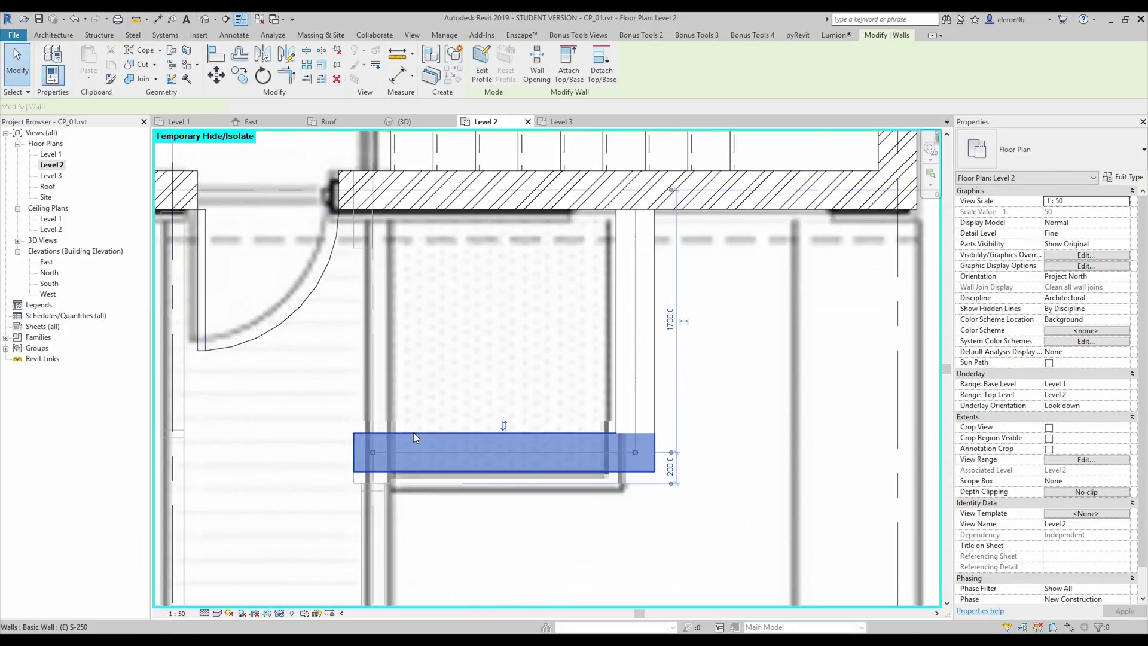
{"action": "left_click", "coordinate": [373, 432]}
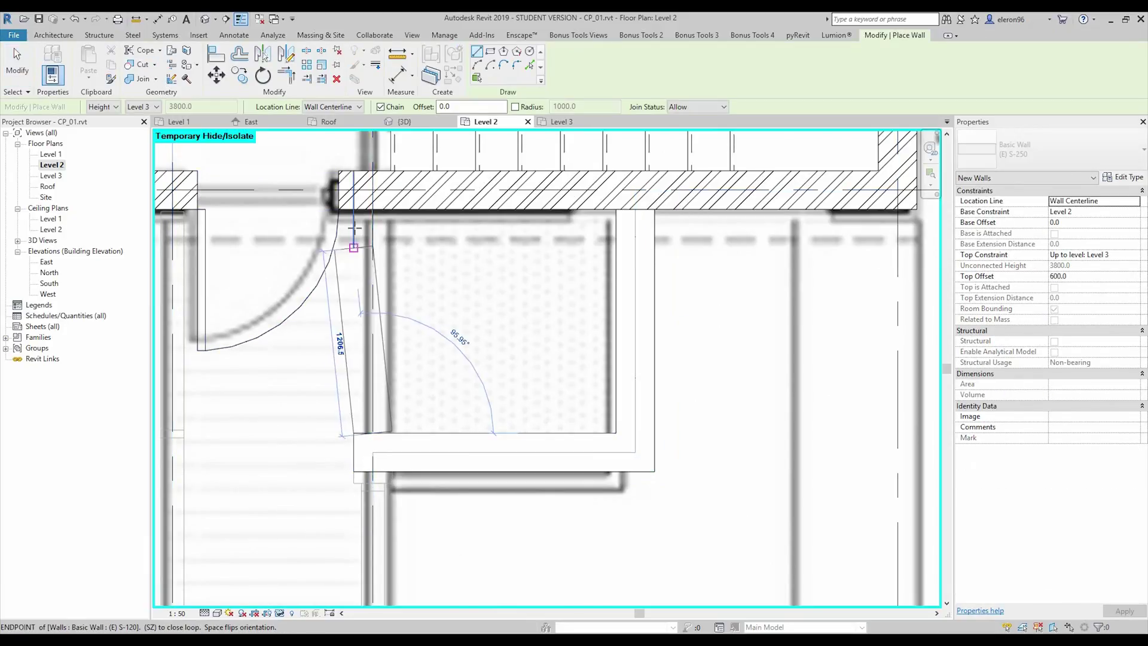
{"action": "left_click", "coordinate": [372, 209]}
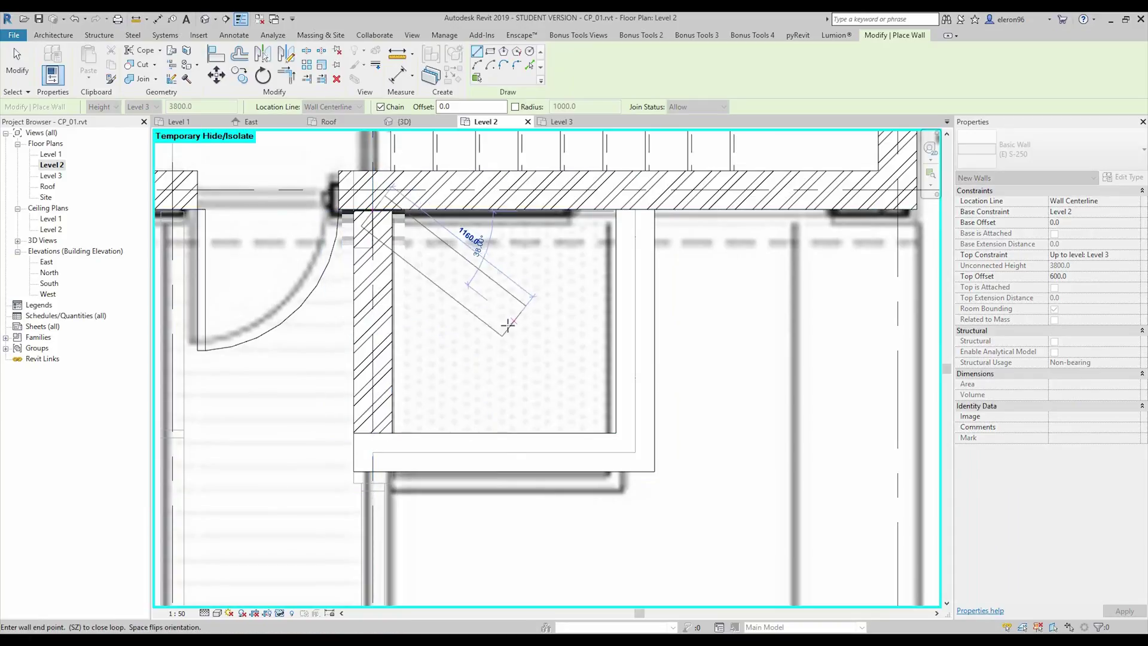
{"action": "key", "text": "Escape"}
{"action": "key", "text": "Escape"}
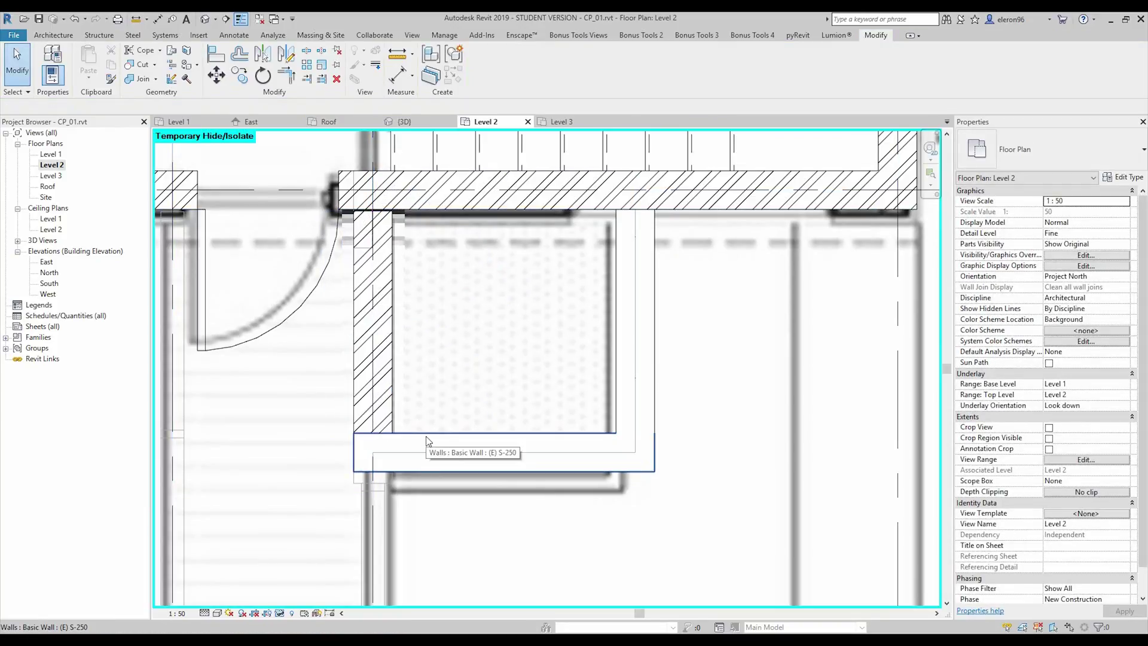
Set the new wall's Top Constraint to Unconnected with a 600 height
{"action": "left_click", "coordinate": [394, 385]}
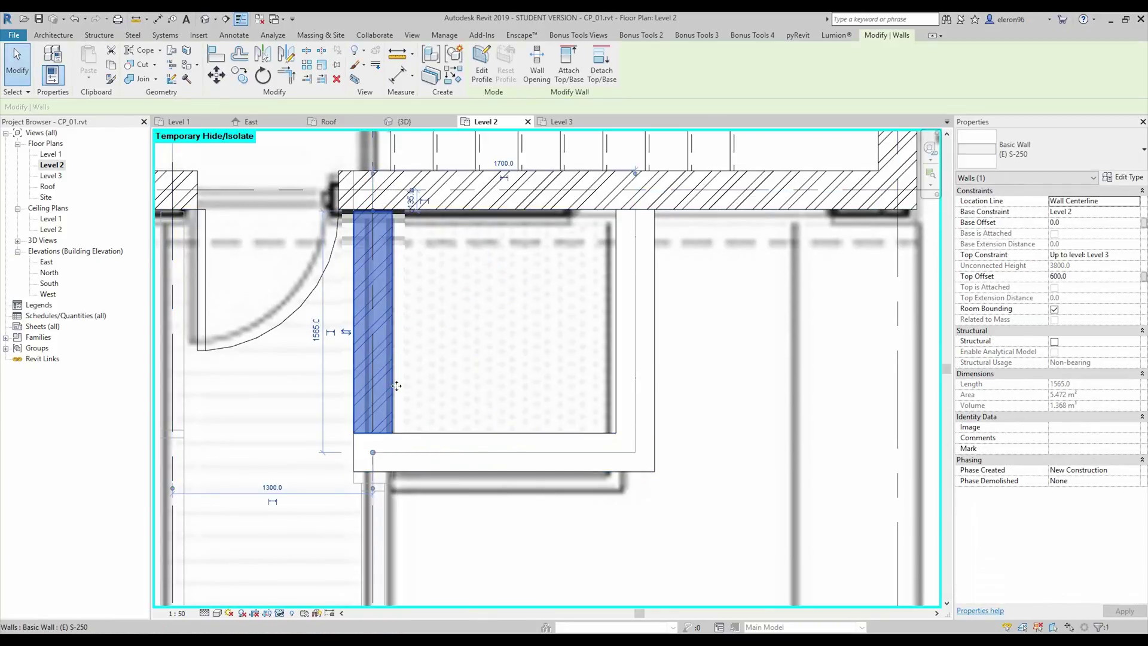
{"action": "left_click", "coordinate": [1083, 256]}
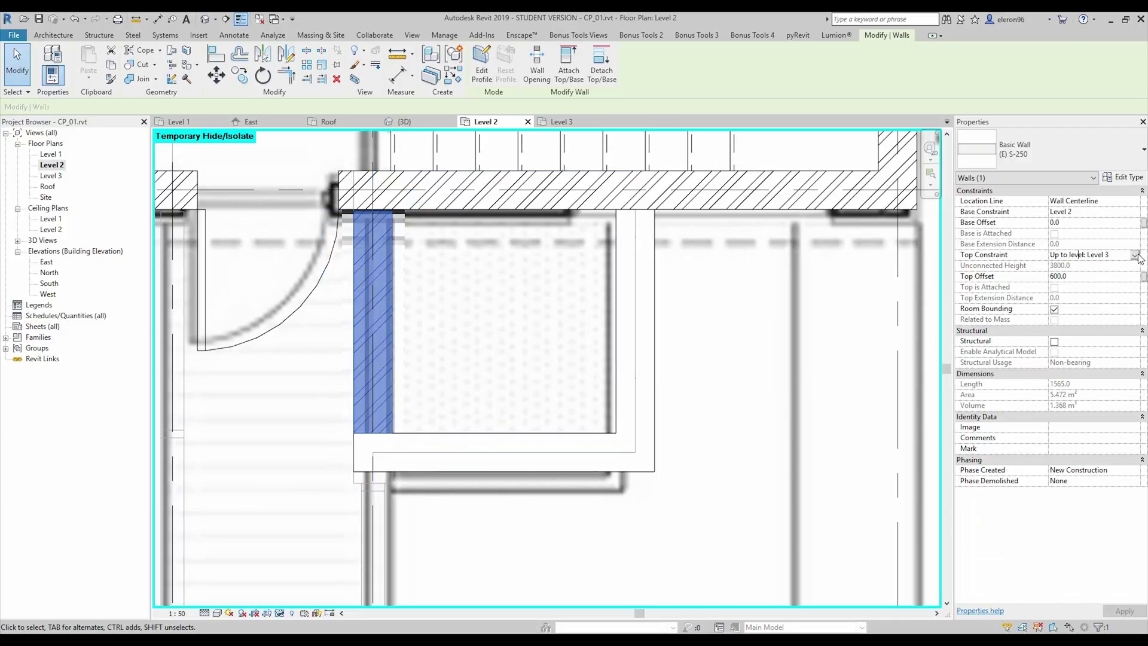
{"action": "left_click", "coordinate": [1093, 267]}
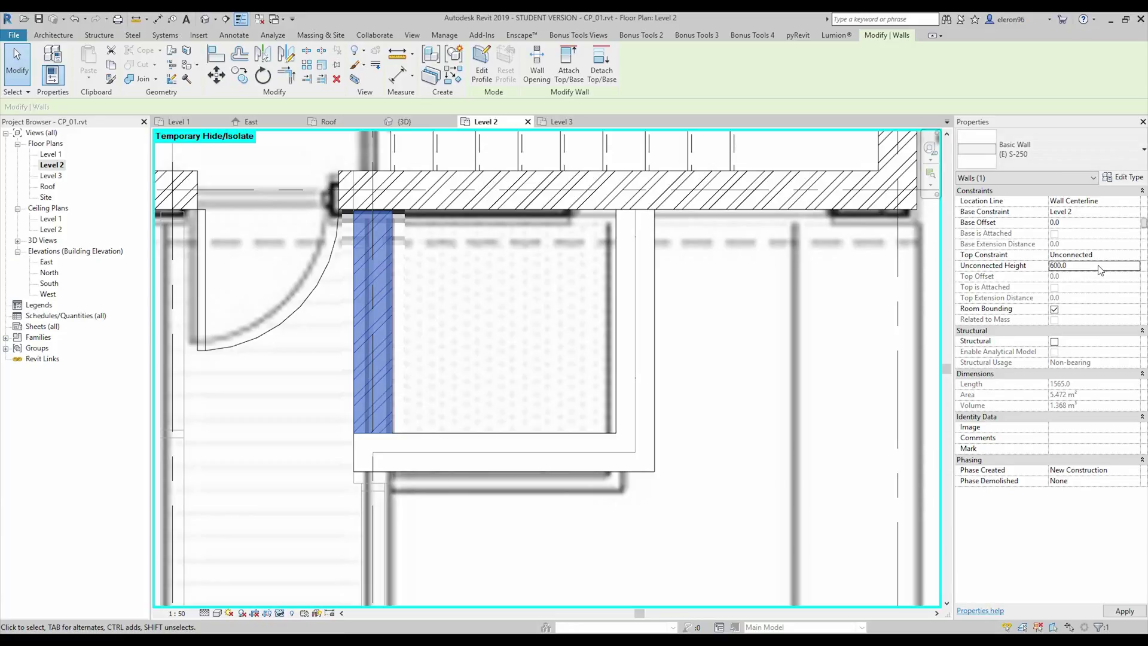
{"action": "left_click", "coordinate": [536, 292]}
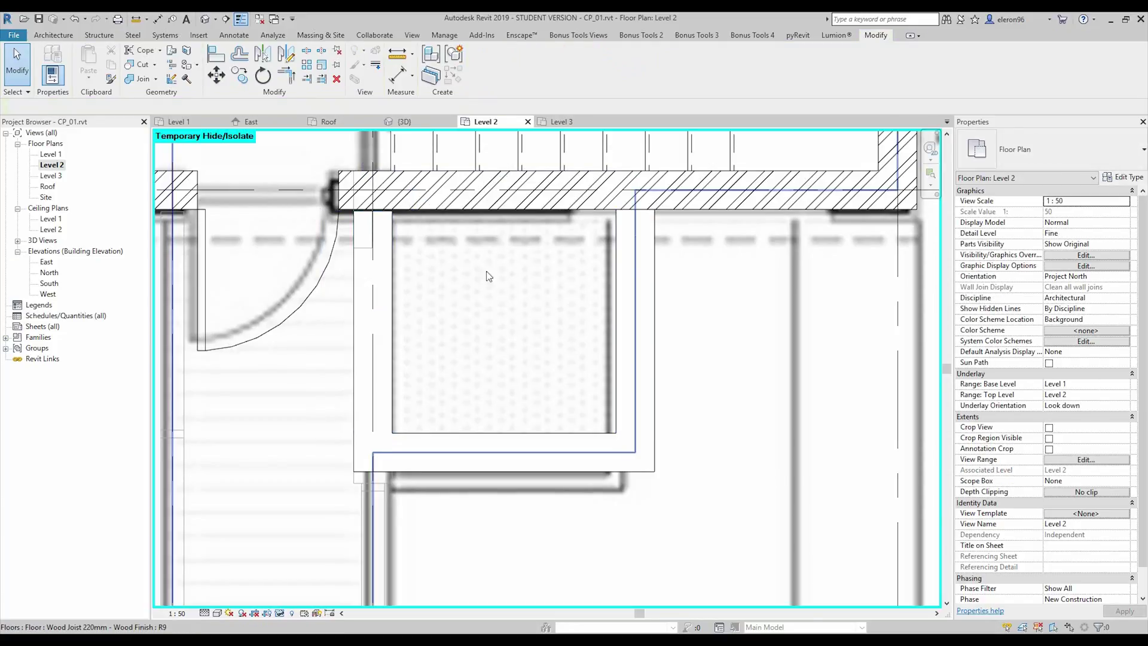
{"action": "scroll", "coordinate": [386, 222], "scroll_direction": "up", "scroll_amount": 3}
{"action": "left_click", "coordinate": [375, 220]}
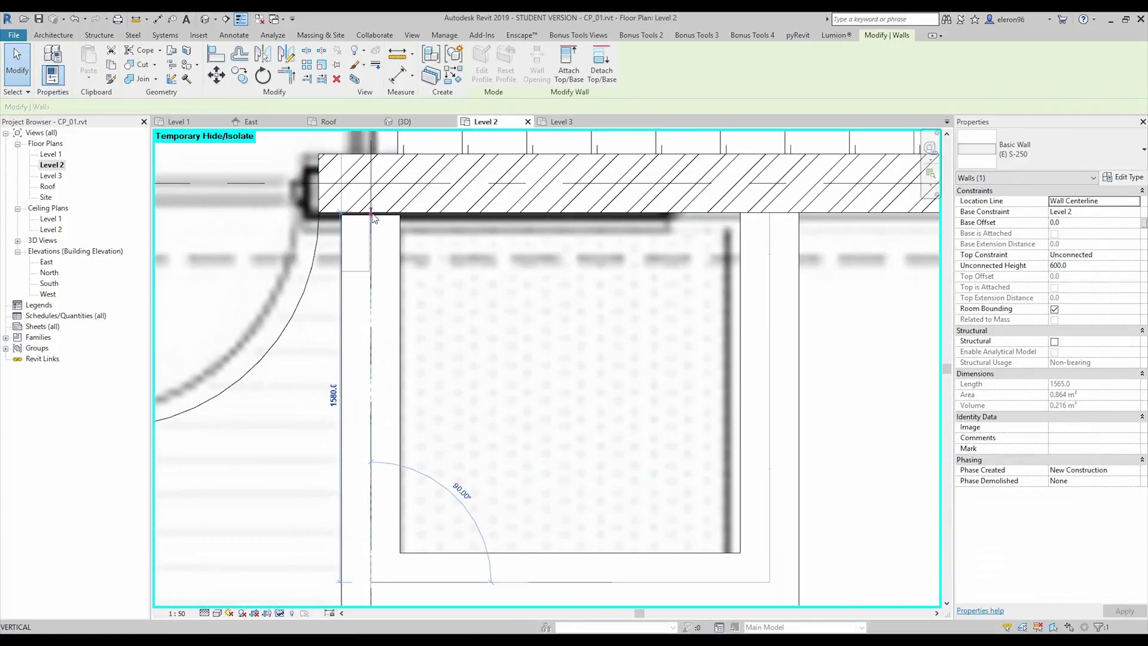
{"action": "left_click", "coordinate": [504, 250]}
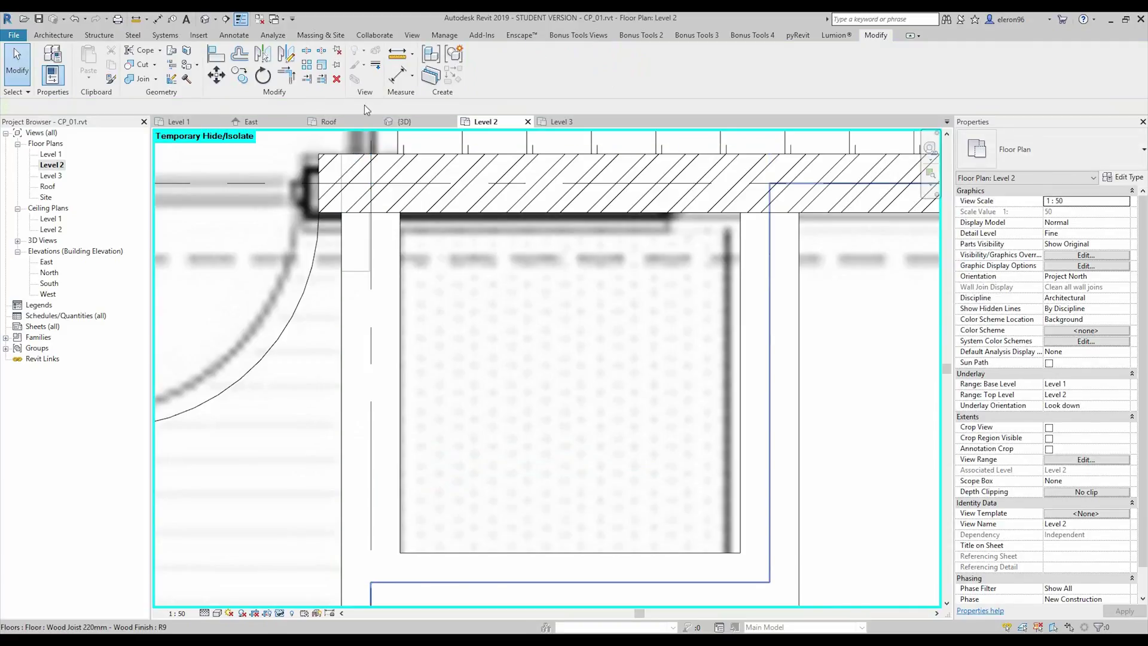
Check the new wall in the 3D view, then return to the Level 2 plan
{"action": "left_click", "coordinate": [412, 124]}
{"action": "scroll", "coordinate": [487, 289], "scroll_direction": "down", "scroll_amount": 2}
{"action": "middle_click_drag", "start_coordinate": [654, 355], "coordinate": [597, 389], "text": "shift"}
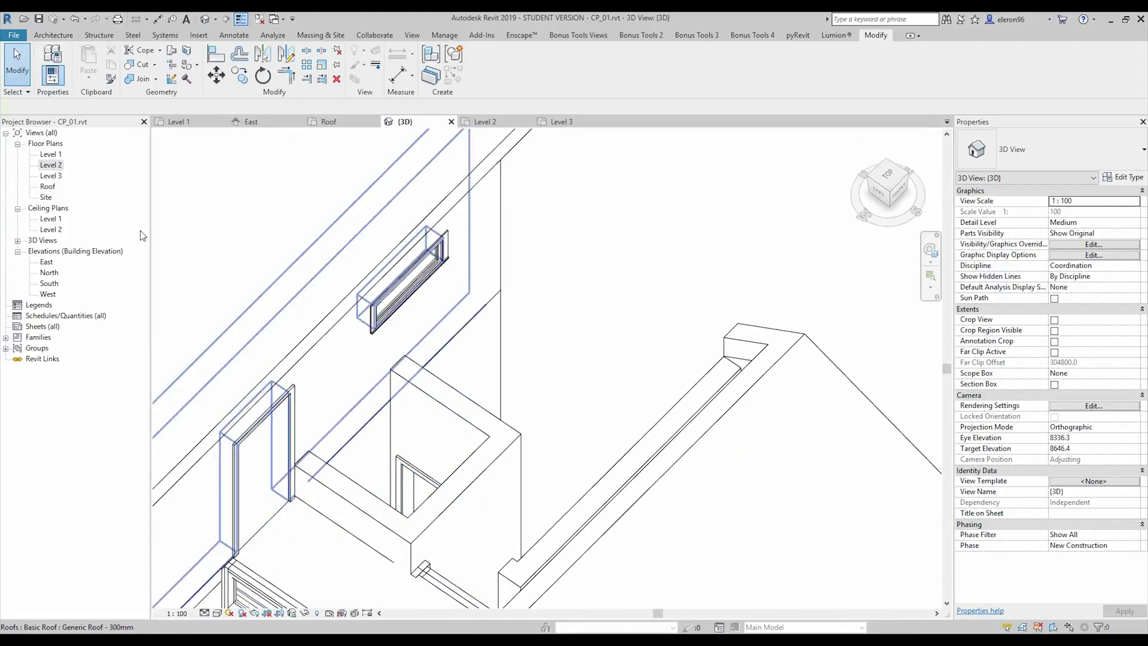
{"action": "double_click", "coordinate": [53, 166]}
Start a floor sketch using the Generic Floor - 400mm type
{"action": "left_click", "coordinate": [52, 36]}
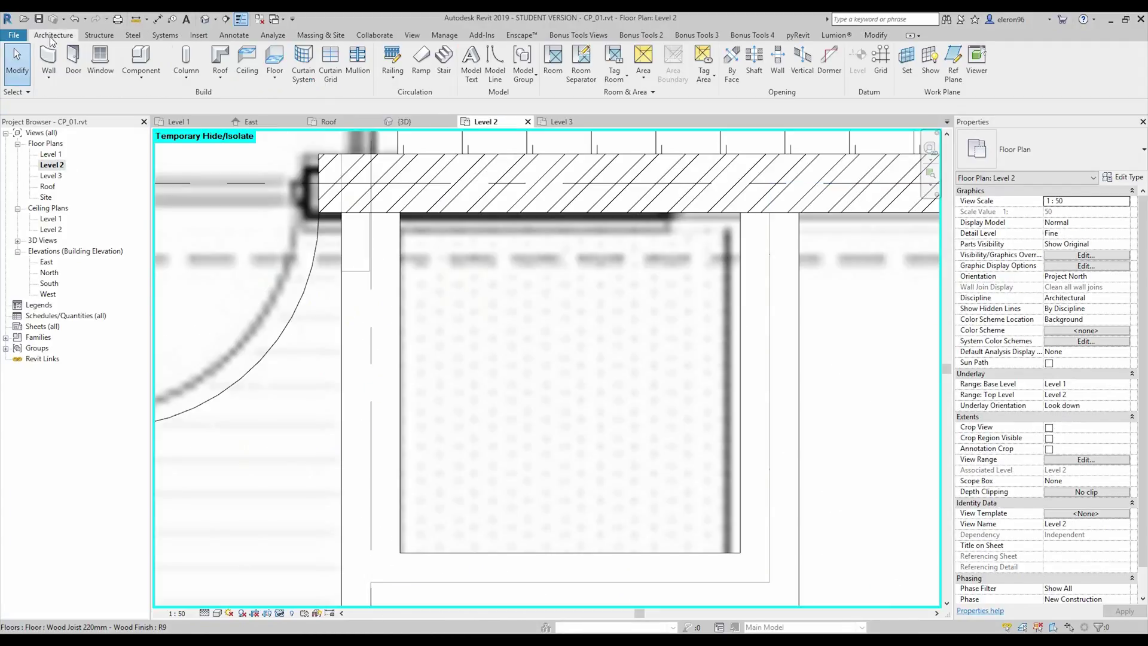
{"action": "left_click", "coordinate": [275, 58]}
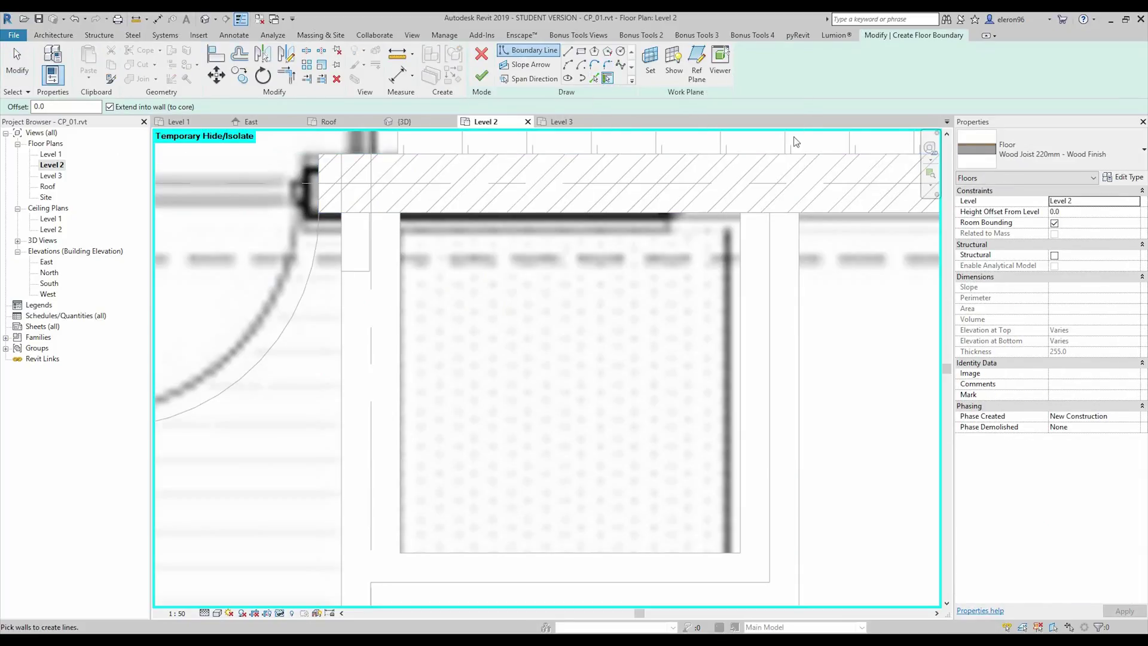
{"action": "left_click", "coordinate": [1052, 150]}
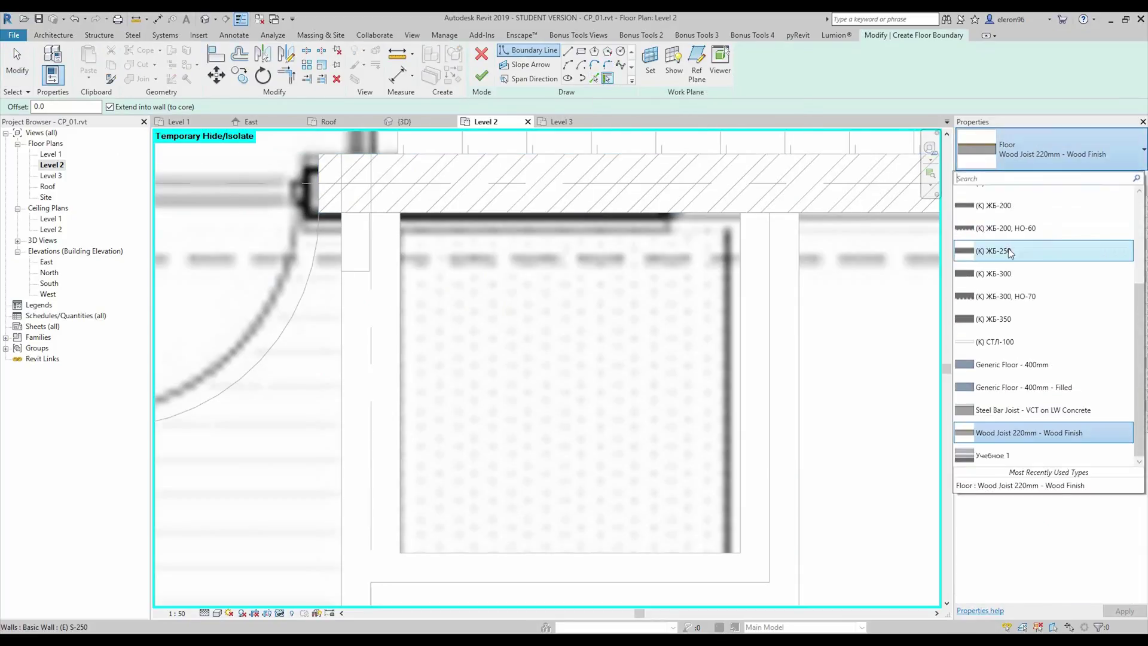
{"action": "left_click", "coordinate": [1010, 365]}
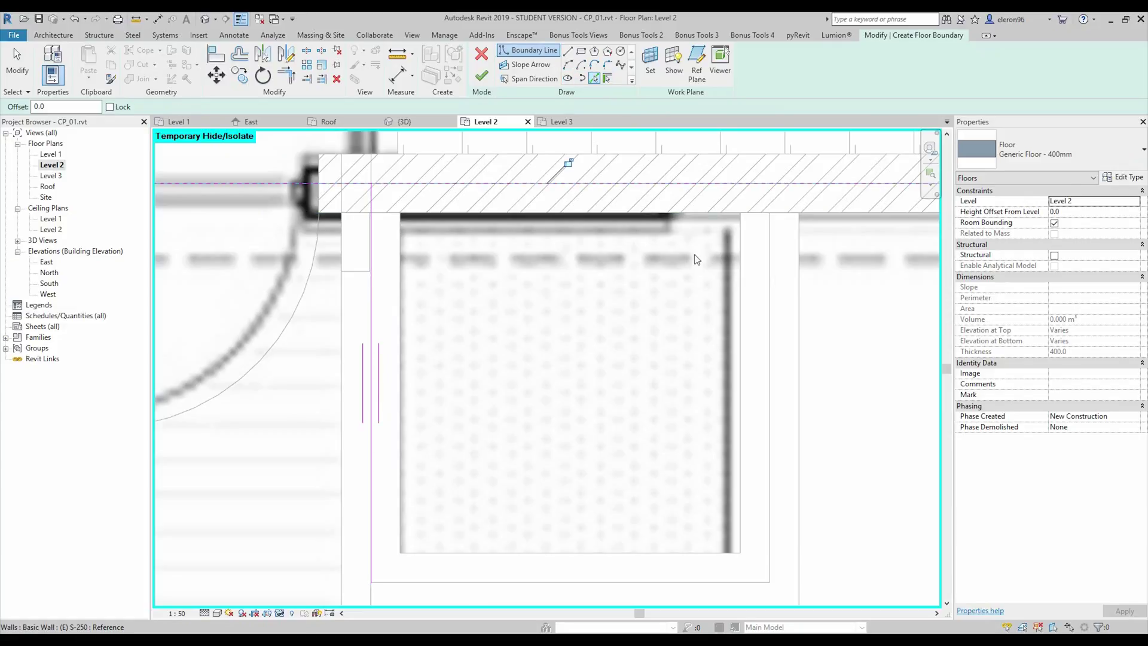
Pick the right wall as a boundary and trim the boundary lines into a closed corner
{"action": "left_click", "coordinate": [772, 283]}
{"action": "middle_click_drag", "start_coordinate": [668, 475], "coordinate": [620, 350]}
{"action": "scroll", "coordinate": [571, 401], "scroll_direction": "down", "scroll_amount": 2}
{"action": "key", "text": "t"}
{"action": "key", "text": "r"}
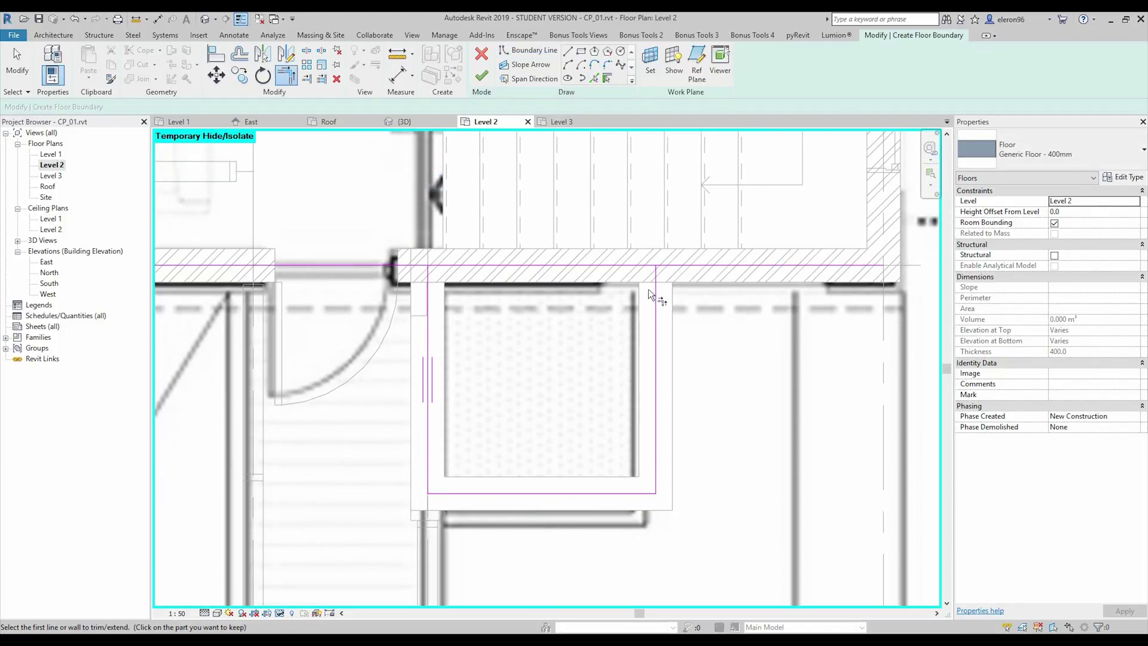
{"action": "left_click", "coordinate": [649, 265]}
{"action": "left_click", "coordinate": [486, 266]}
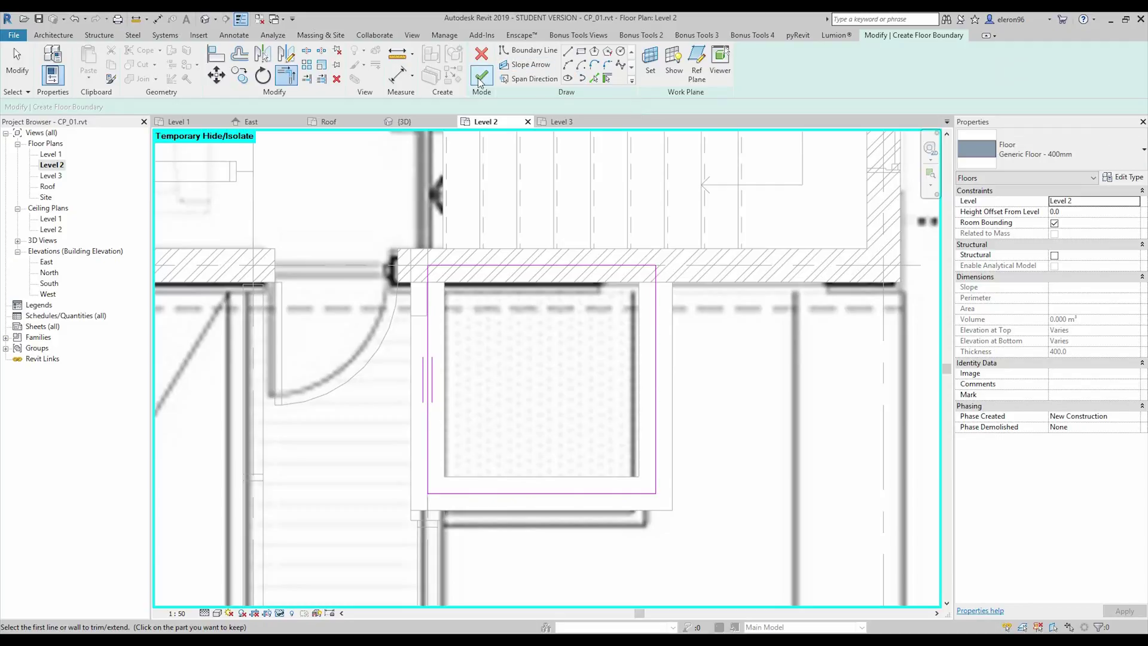
Finish the floor without attaching walls and inspect it in the 3D view
{"action": "left_click", "coordinate": [481, 79]}
{"action": "left_click", "coordinate": [647, 336]}
{"action": "scroll", "coordinate": [522, 300], "scroll_direction": "up", "scroll_amount": 2}
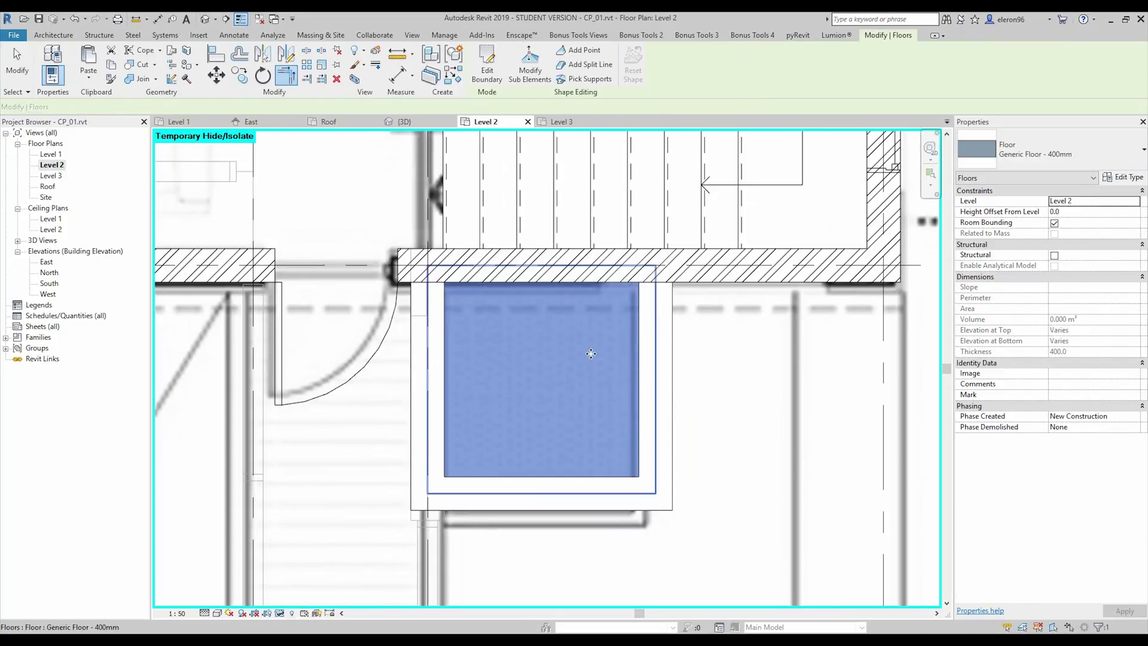
{"action": "left_click", "coordinate": [522, 300]}
{"action": "left_click", "coordinate": [400, 121]}
{"action": "middle_click_drag", "start_coordinate": [419, 418], "coordinate": [545, 358], "text": "shift"}
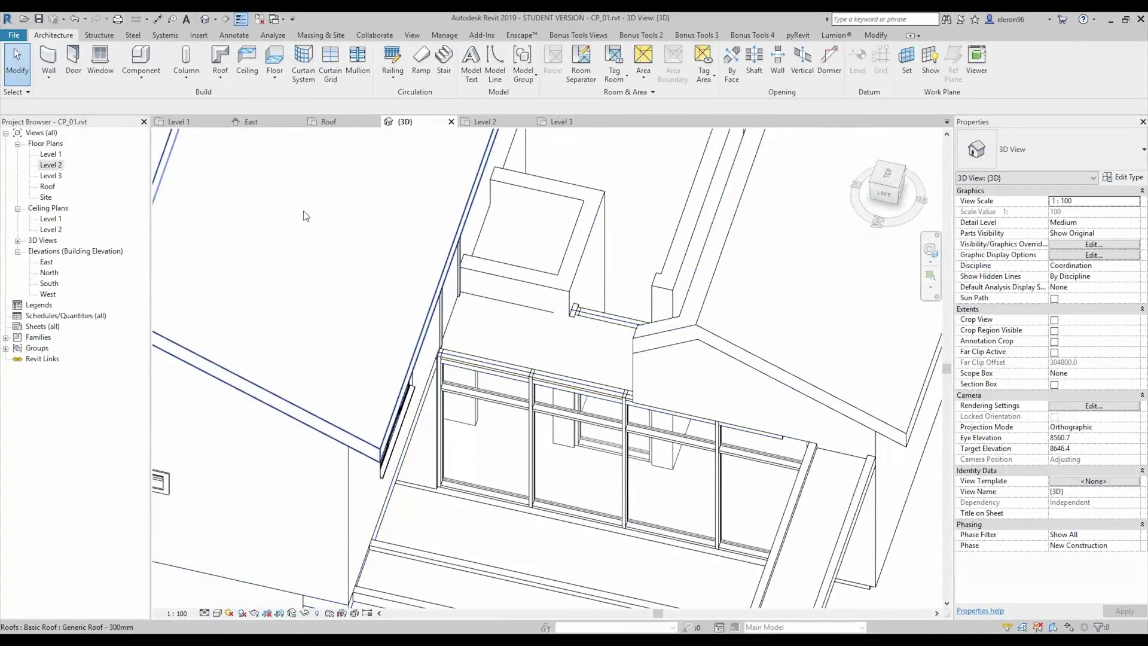
On Level 2, start a railing sketch path with the (Н) Ограждение террасы type
{"action": "double_click", "coordinate": [53, 165]}
{"action": "left_click", "coordinate": [392, 60]}
{"action": "left_click", "coordinate": [1039, 156]}
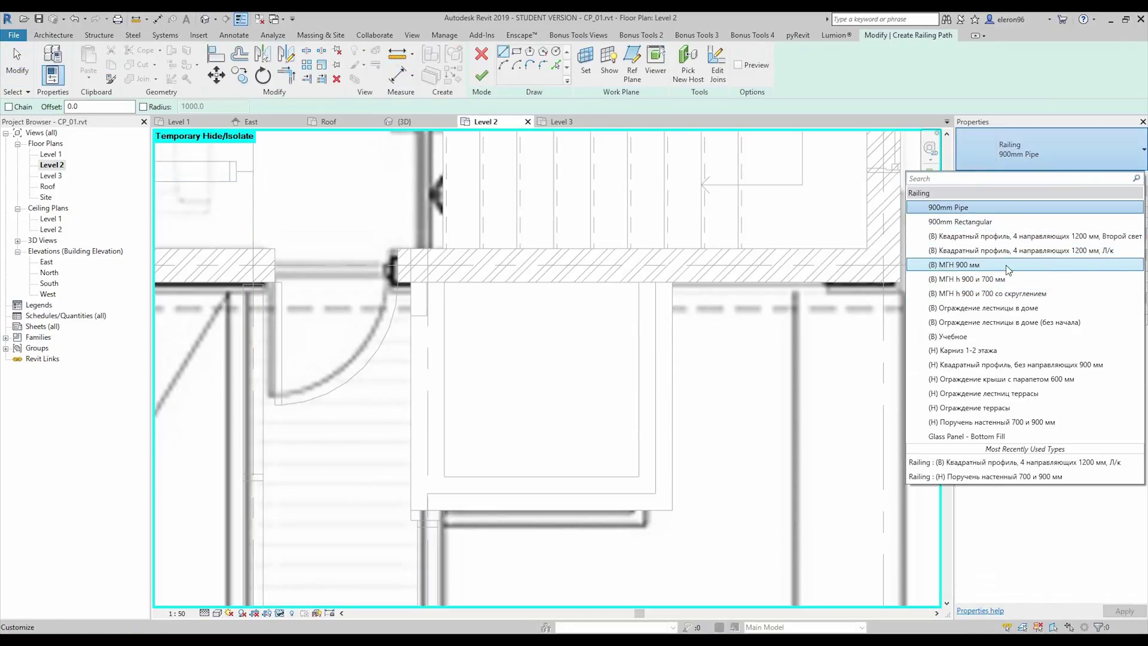
{"action": "left_click", "coordinate": [1010, 407]}
Draw the railing path from the wall corner to the wall midpoint and finish it
{"action": "middle_click_drag", "start_coordinate": [397, 424], "coordinate": [646, 380]}
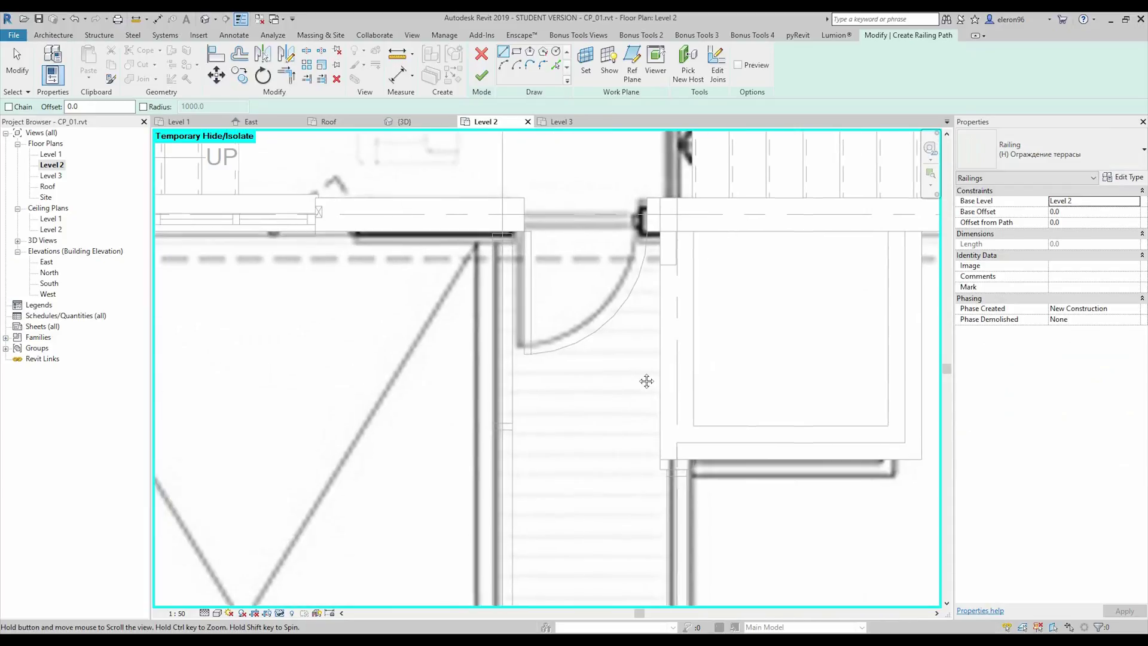
{"action": "scroll", "coordinate": [505, 230], "scroll_direction": "up", "scroll_amount": 4}
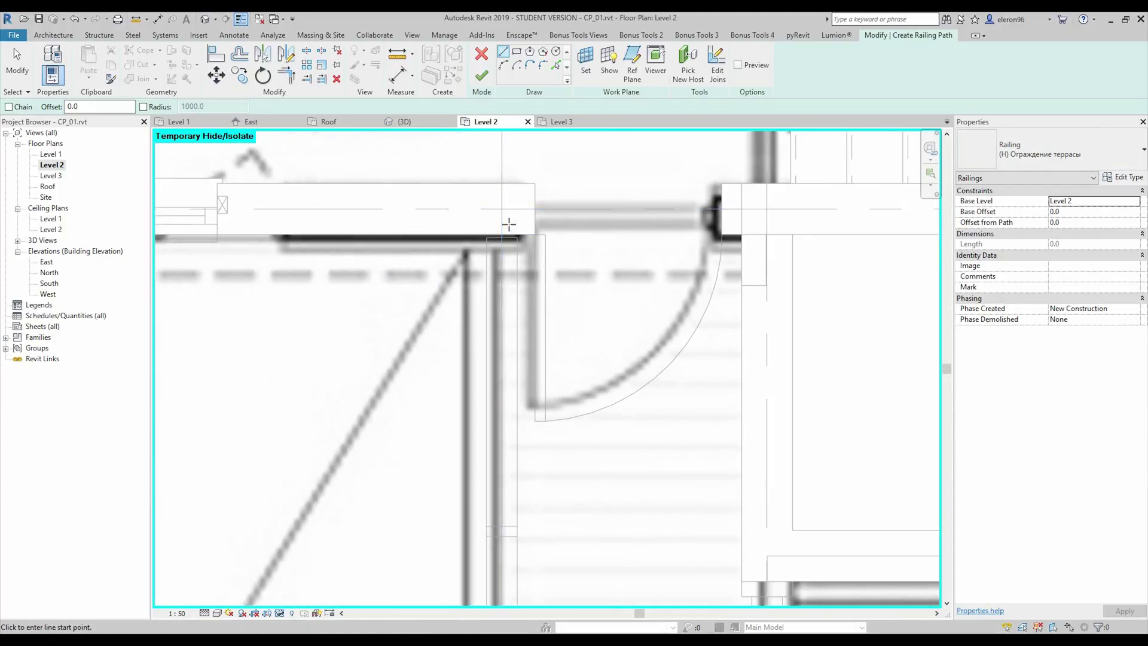
{"action": "left_click", "coordinate": [498, 238]}
{"action": "scroll", "coordinate": [498, 239], "scroll_direction": "down", "scroll_amount": 3}
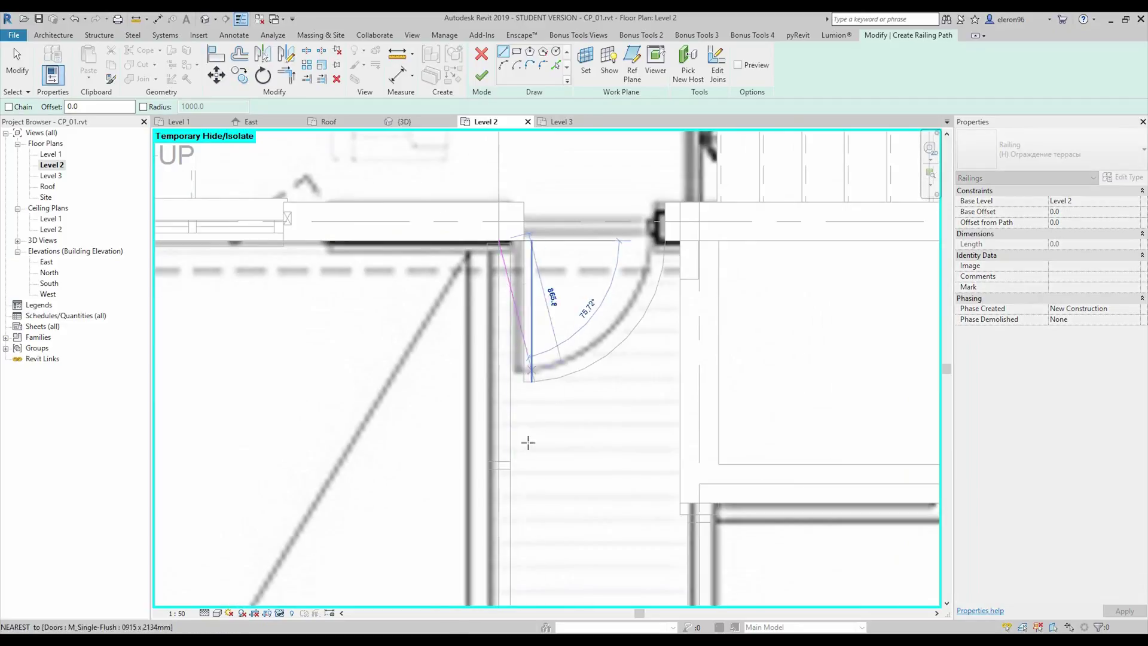
{"action": "middle_click_drag", "start_coordinate": [528, 440], "coordinate": [515, 200]}
{"action": "middle_click_drag", "start_coordinate": [497, 375], "coordinate": [494, 205]}
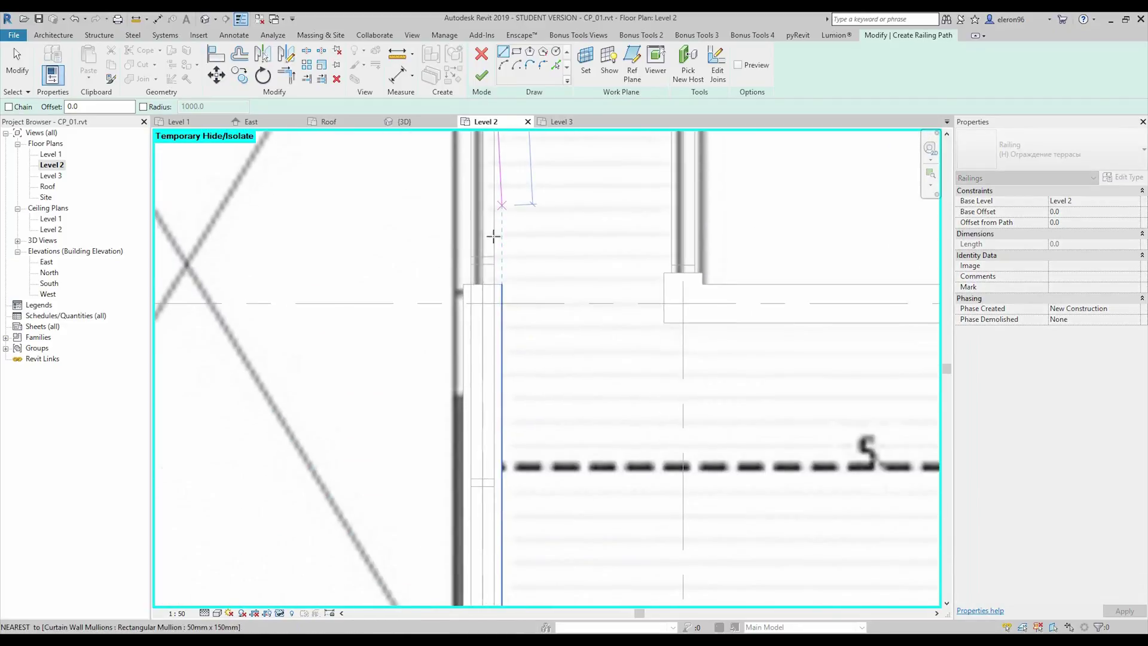
{"action": "left_click", "coordinate": [482, 282]}
{"action": "middle_click_drag", "start_coordinate": [668, 165], "coordinate": [489, 318]}
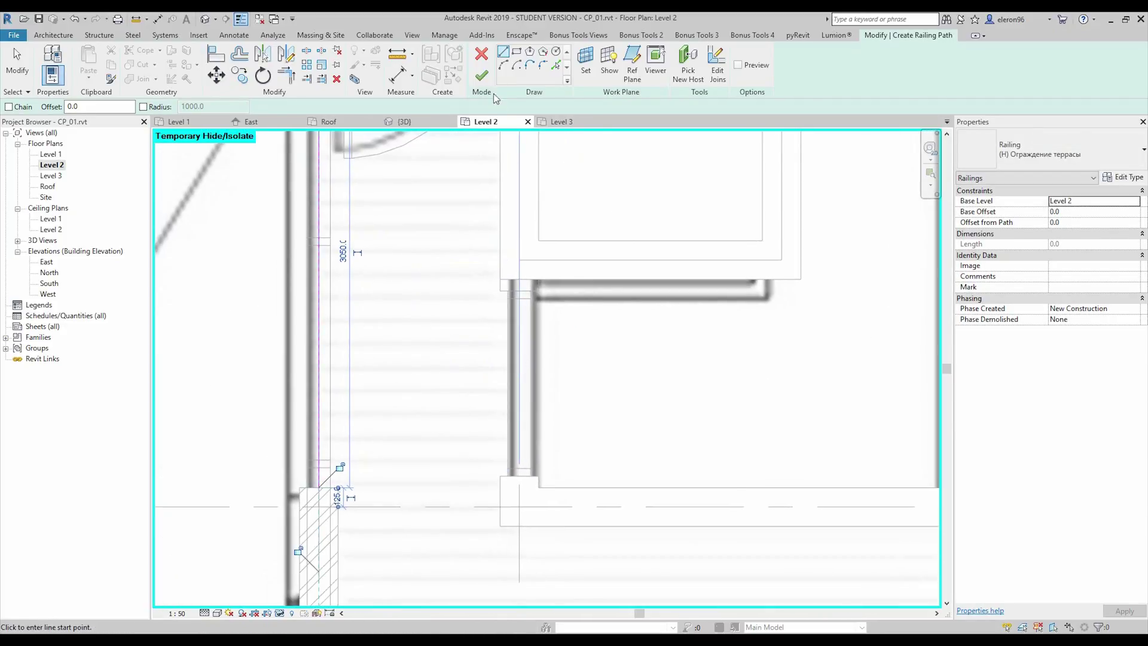
{"action": "left_click", "coordinate": [482, 74]}
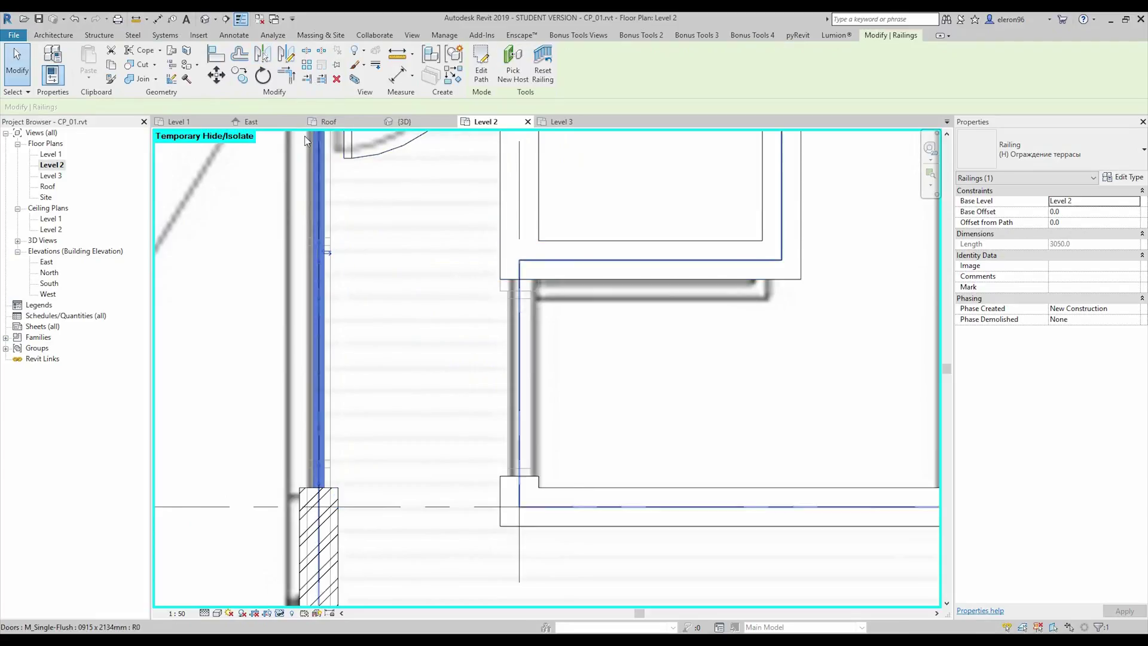
Orbit around the new railing in the 3D view
{"action": "left_click", "coordinate": [422, 120]}
{"action": "middle_click_drag", "start_coordinate": [592, 264], "coordinate": [573, 202], "text": "shift"}
{"action": "left_click", "coordinate": [571, 207]}
{"action": "scroll", "coordinate": [504, 360], "scroll_direction": "up", "scroll_amount": 2}
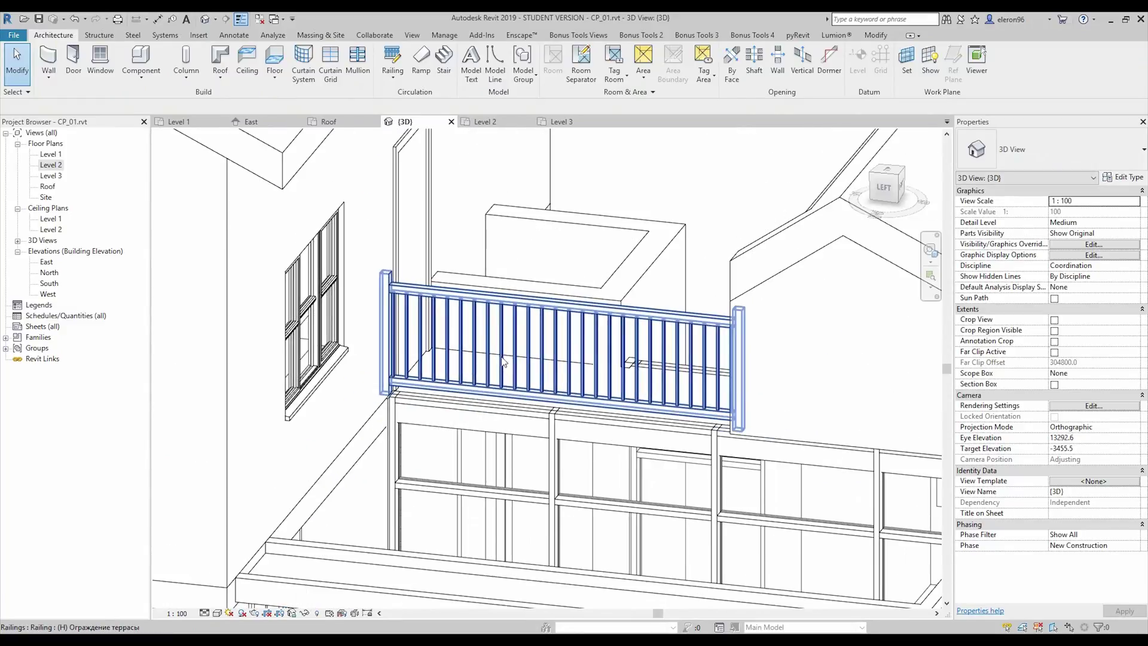
Inspect the balcony railing's type list and the low wall behind it from a new angle
{"action": "left_click", "coordinate": [626, 328]}
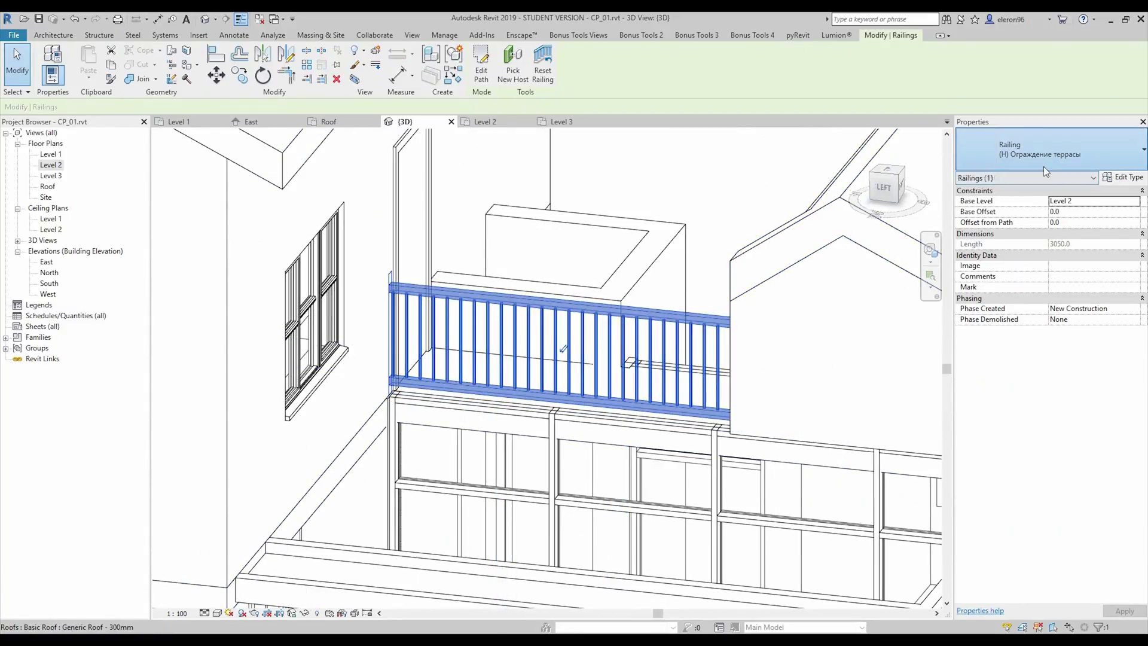
{"action": "left_click", "coordinate": [1052, 150]}
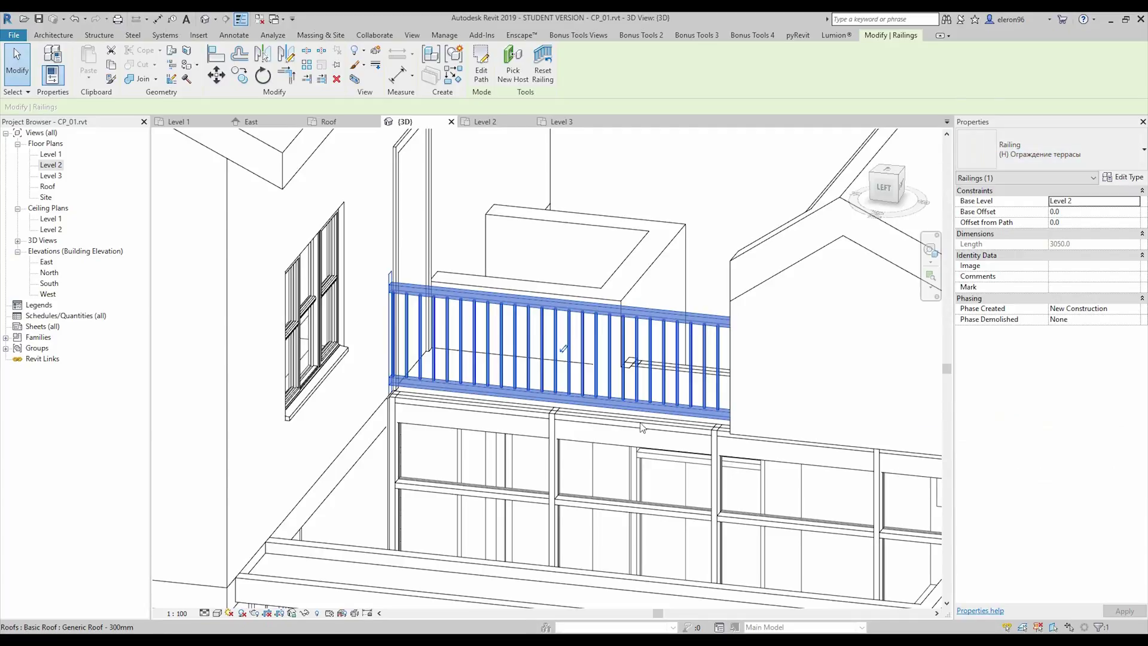
{"action": "key", "text": "Escape"}
{"action": "middle_click_drag", "start_coordinate": [701, 409], "coordinate": [598, 341], "text": "shift"}
{"action": "left_click", "coordinate": [595, 333]}
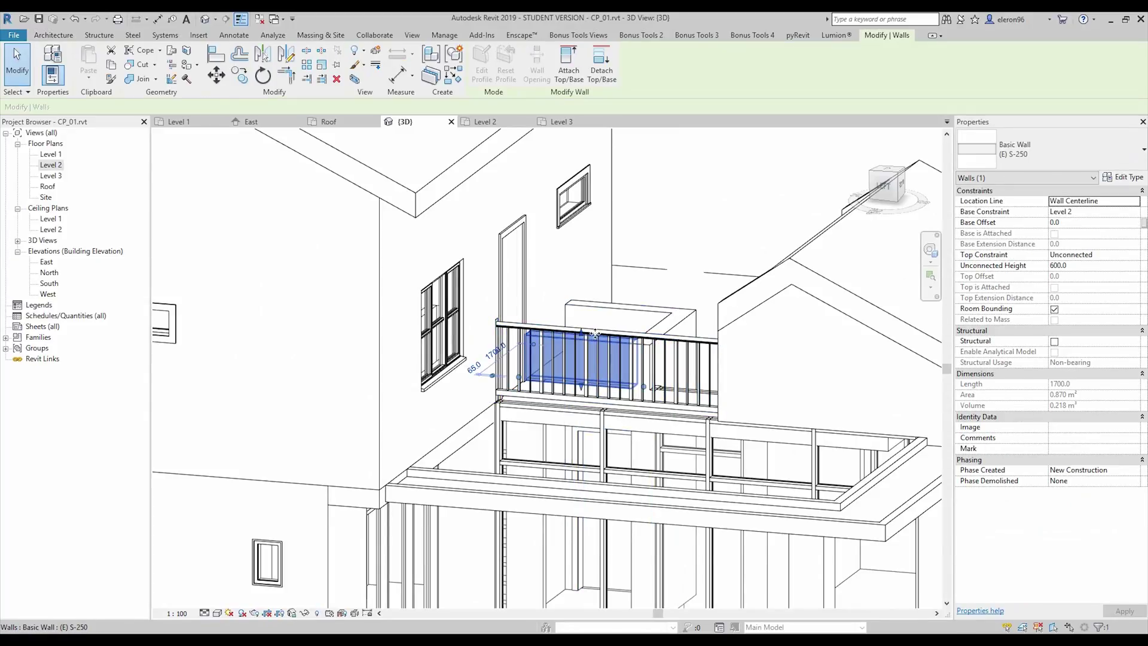
{"action": "key", "text": "Escape"}
Switch the balcony railing to the (Н) Ограждение террасы type
{"action": "left_click", "coordinate": [606, 367]}
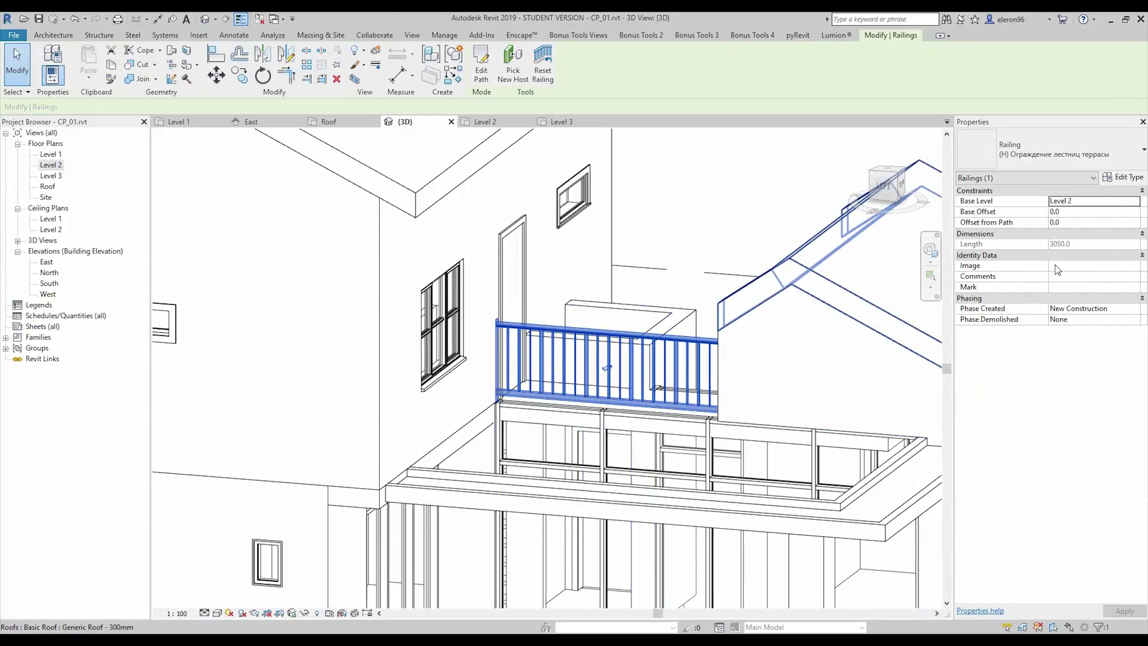
{"action": "left_click", "coordinate": [1082, 156]}
{"action": "scroll", "coordinate": [1055, 326], "scroll_direction": "down", "scroll_amount": 1}
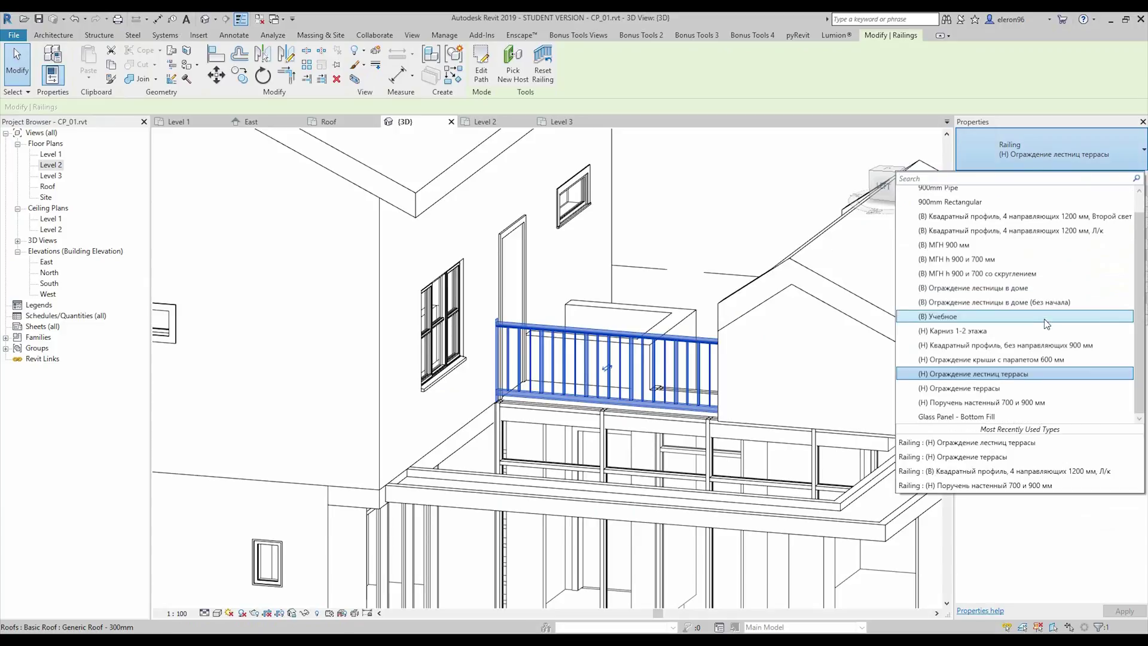
{"action": "left_click", "coordinate": [1006, 386]}
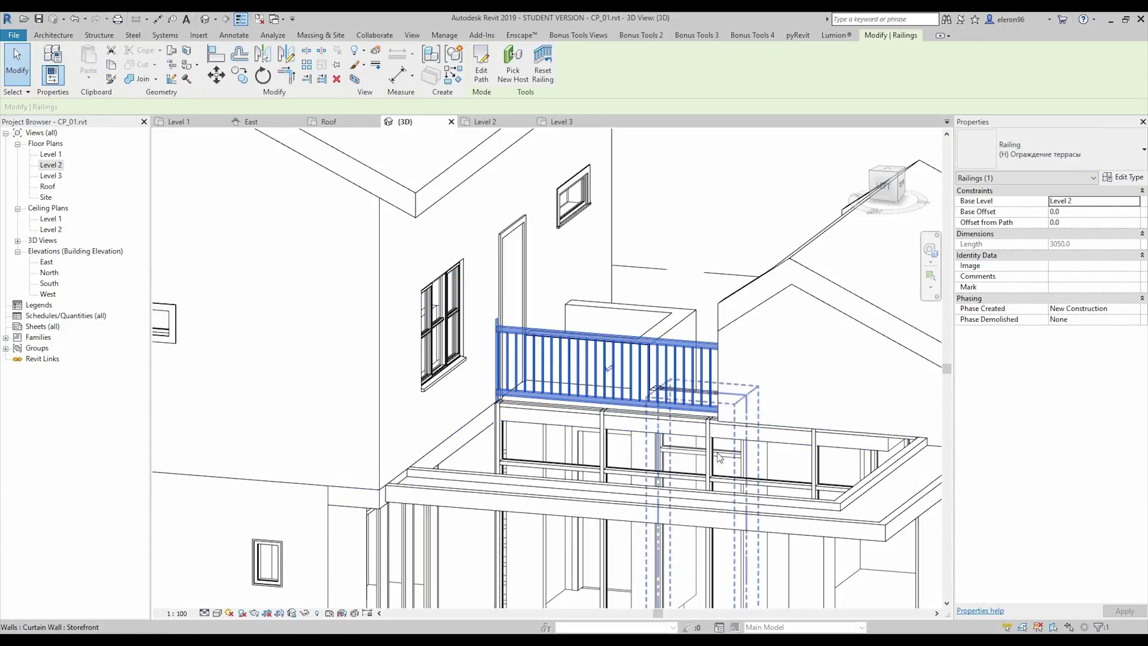
Change the balcony railing to 900mm Pipe and view it from above
{"action": "left_click", "coordinate": [1068, 168]}
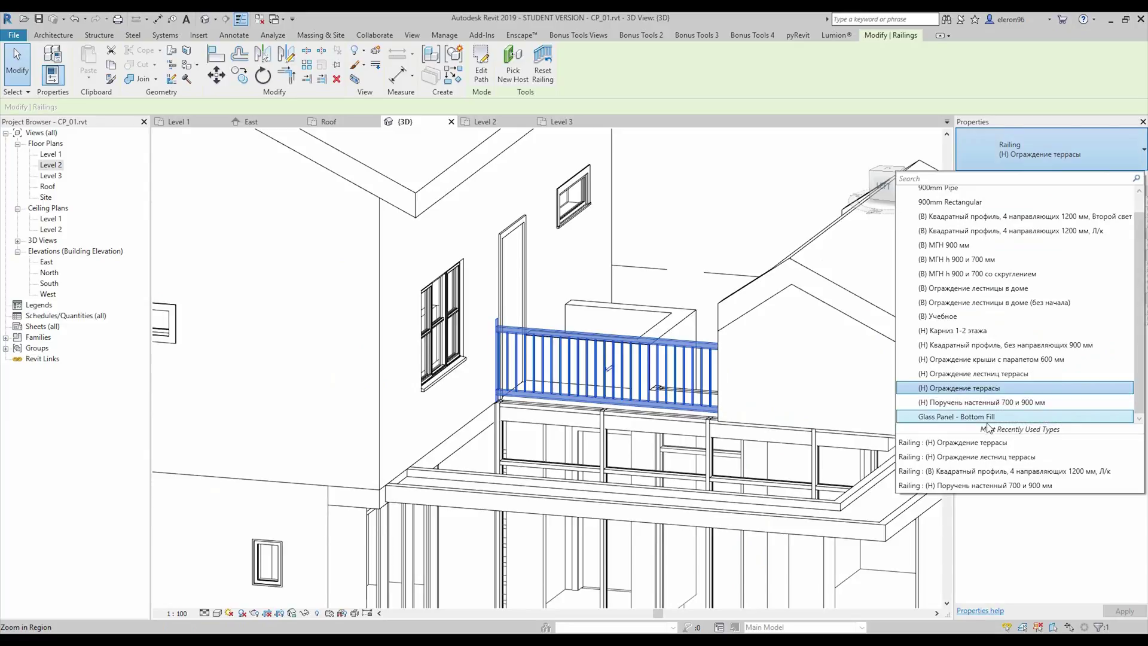
{"action": "scroll", "coordinate": [996, 359], "scroll_direction": "up", "scroll_amount": 2}
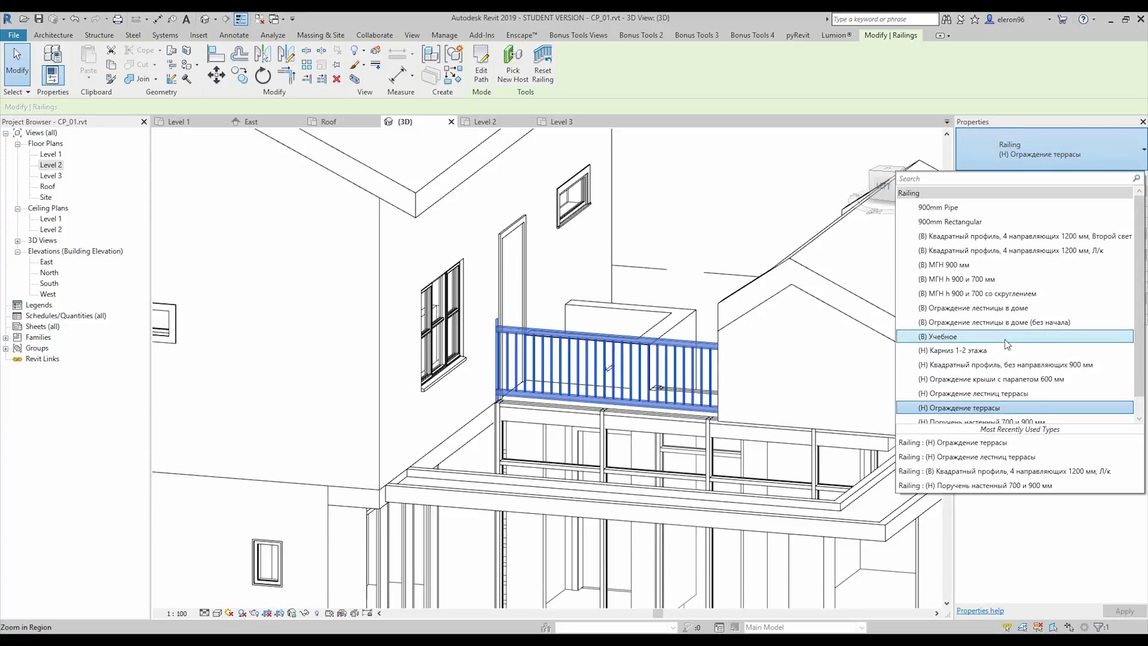
{"action": "left_click", "coordinate": [971, 208]}
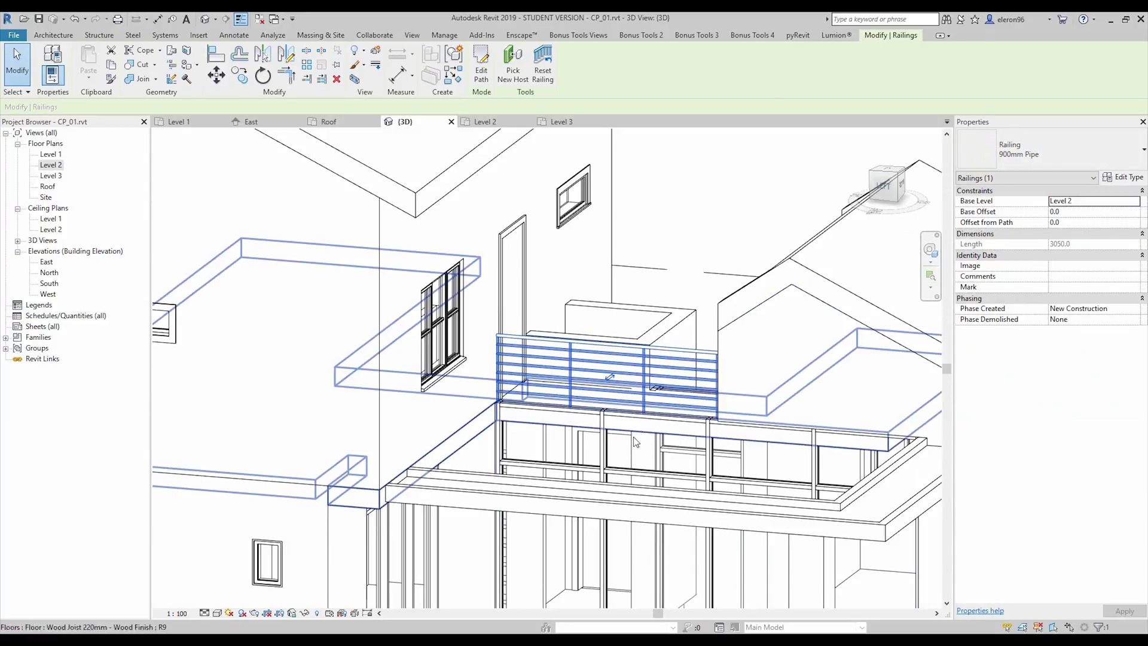
{"action": "key", "text": "Escape"}
{"action": "middle_click_drag", "start_coordinate": [677, 330], "coordinate": [609, 542], "text": "shift"}
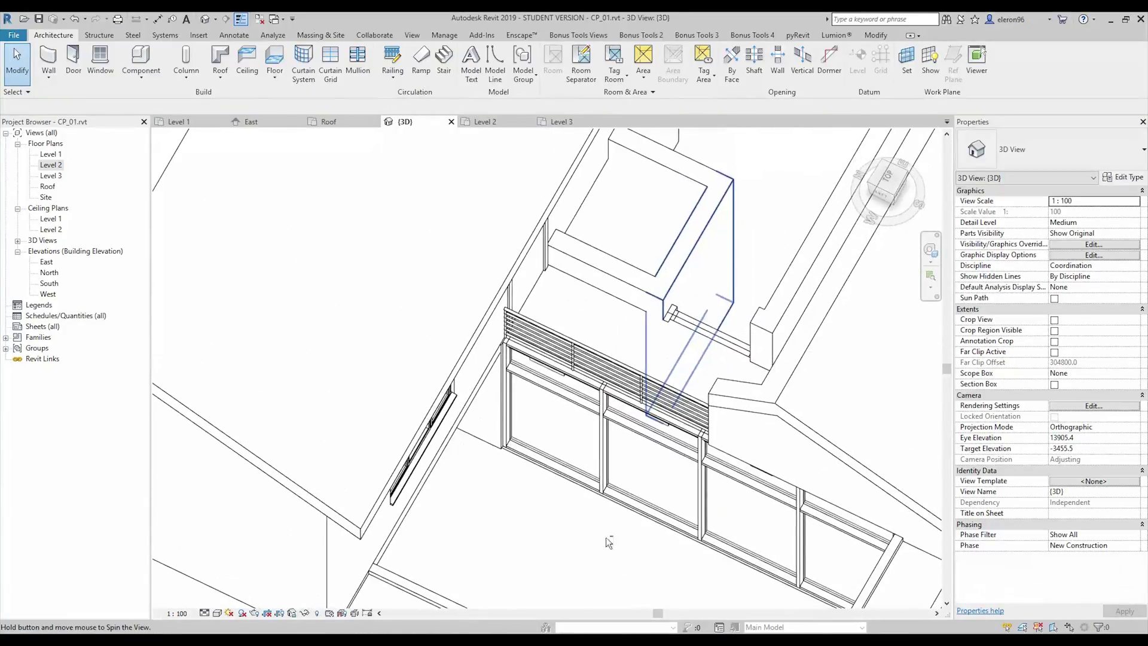
On Level 2, draw a straight 900mm Pipe railing along the inner room edge and check it in 3D
{"action": "double_click", "coordinate": [43, 166]}
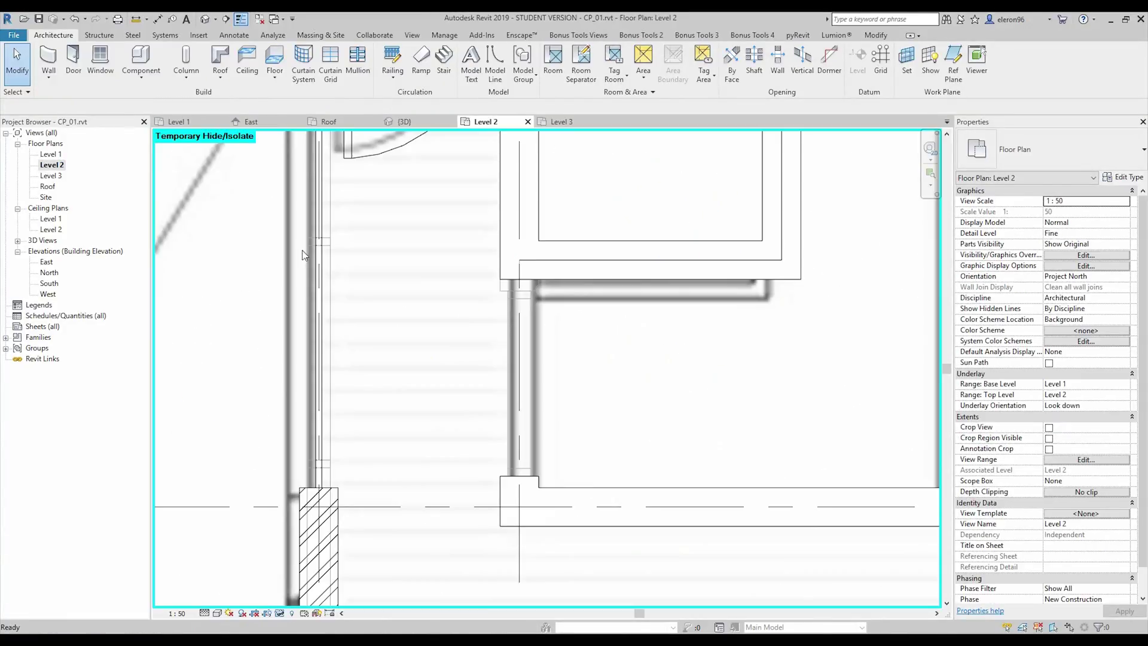
{"action": "left_click", "coordinate": [315, 359]}
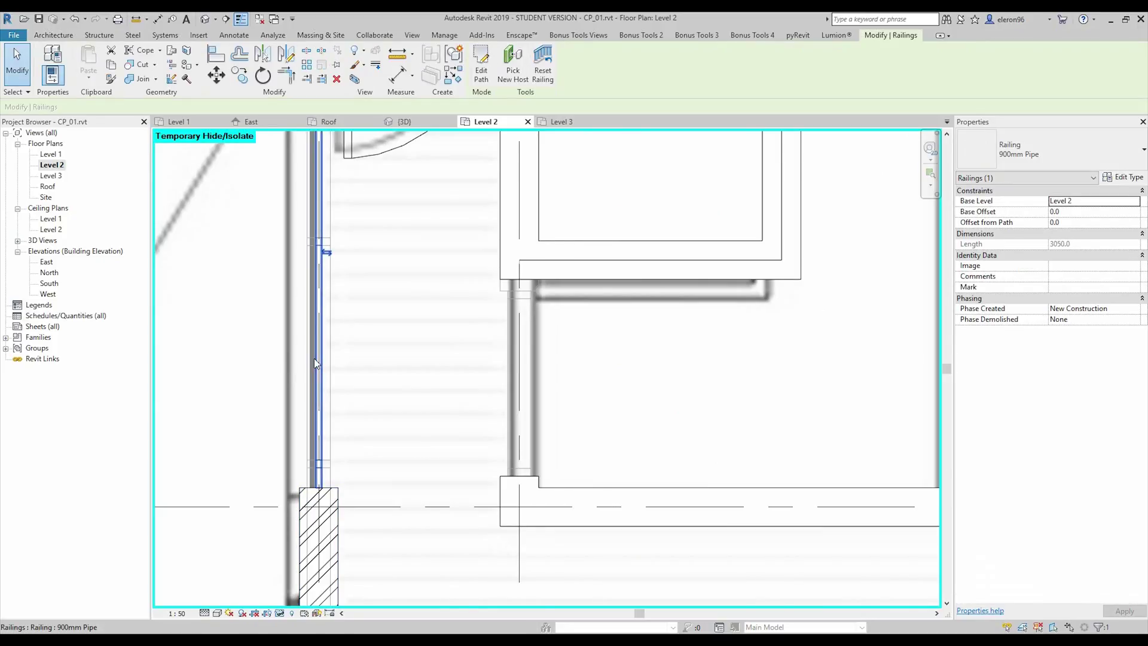
{"action": "key", "text": "c"}
{"action": "key", "text": "s"}
{"action": "left_click", "coordinate": [519, 280]}
{"action": "left_click", "coordinate": [520, 476]}
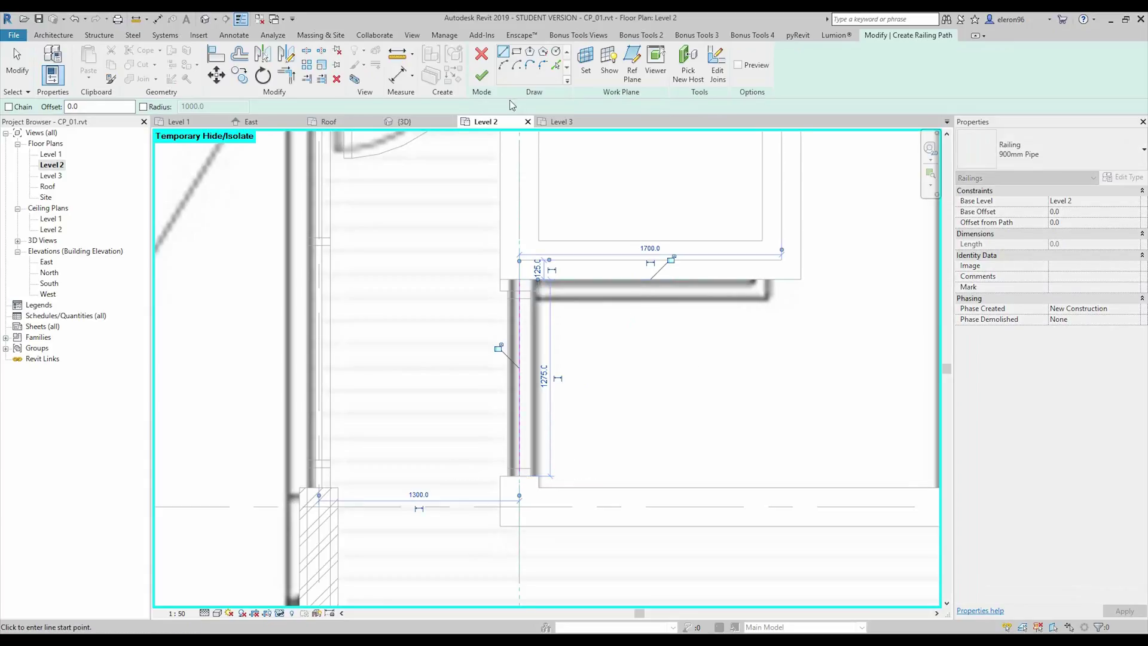
{"action": "left_click", "coordinate": [482, 76]}
{"action": "scroll", "coordinate": [674, 331], "scroll_direction": "down", "scroll_amount": 2}
{"action": "key", "text": "Escape"}
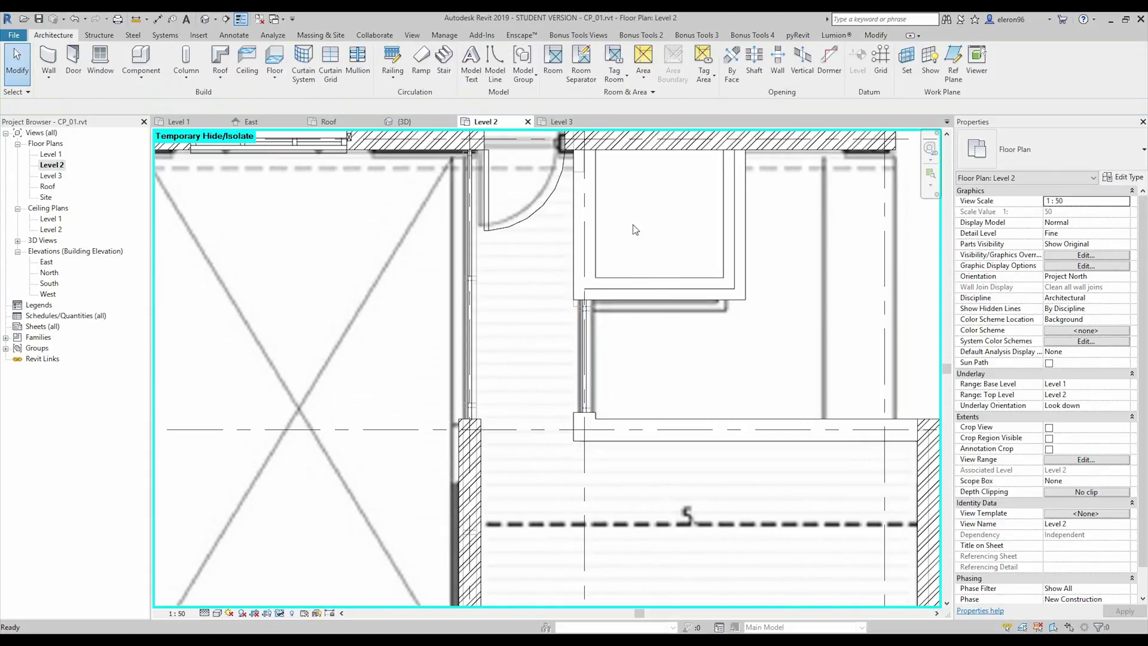
{"action": "left_click", "coordinate": [418, 120]}
{"action": "middle_click_drag", "start_coordinate": [583, 364], "coordinate": [606, 280], "text": "shift"}
Zoom out and orbit the 3D view to show the house's front and right side
{"action": "scroll", "coordinate": [613, 311], "scroll_direction": "down", "scroll_amount": 4}
{"action": "middle_click_drag", "start_coordinate": [642, 380], "coordinate": [620, 416], "text": "shift"}
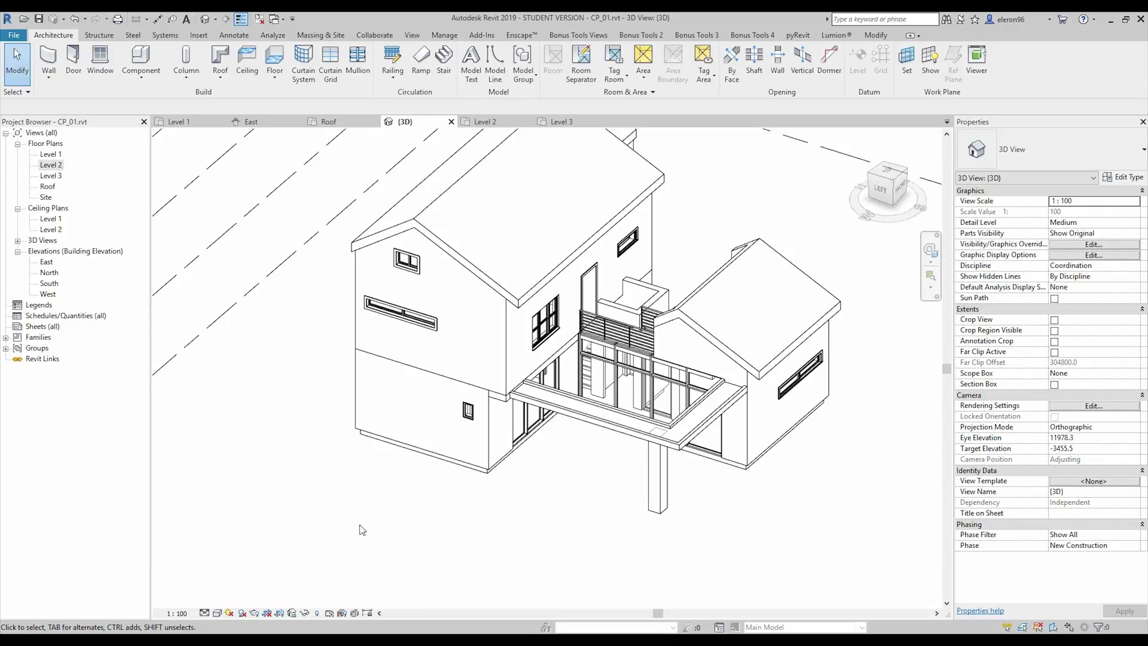
{"action": "middle_click_drag", "start_coordinate": [828, 502], "coordinate": [277, 546], "text": "shift"}
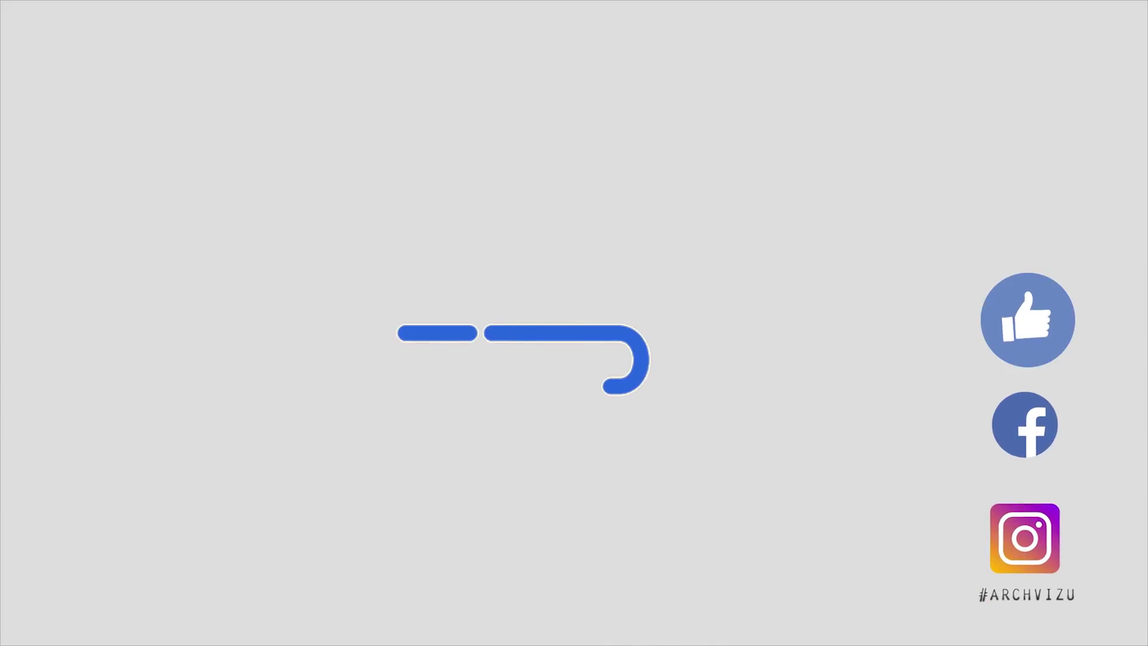